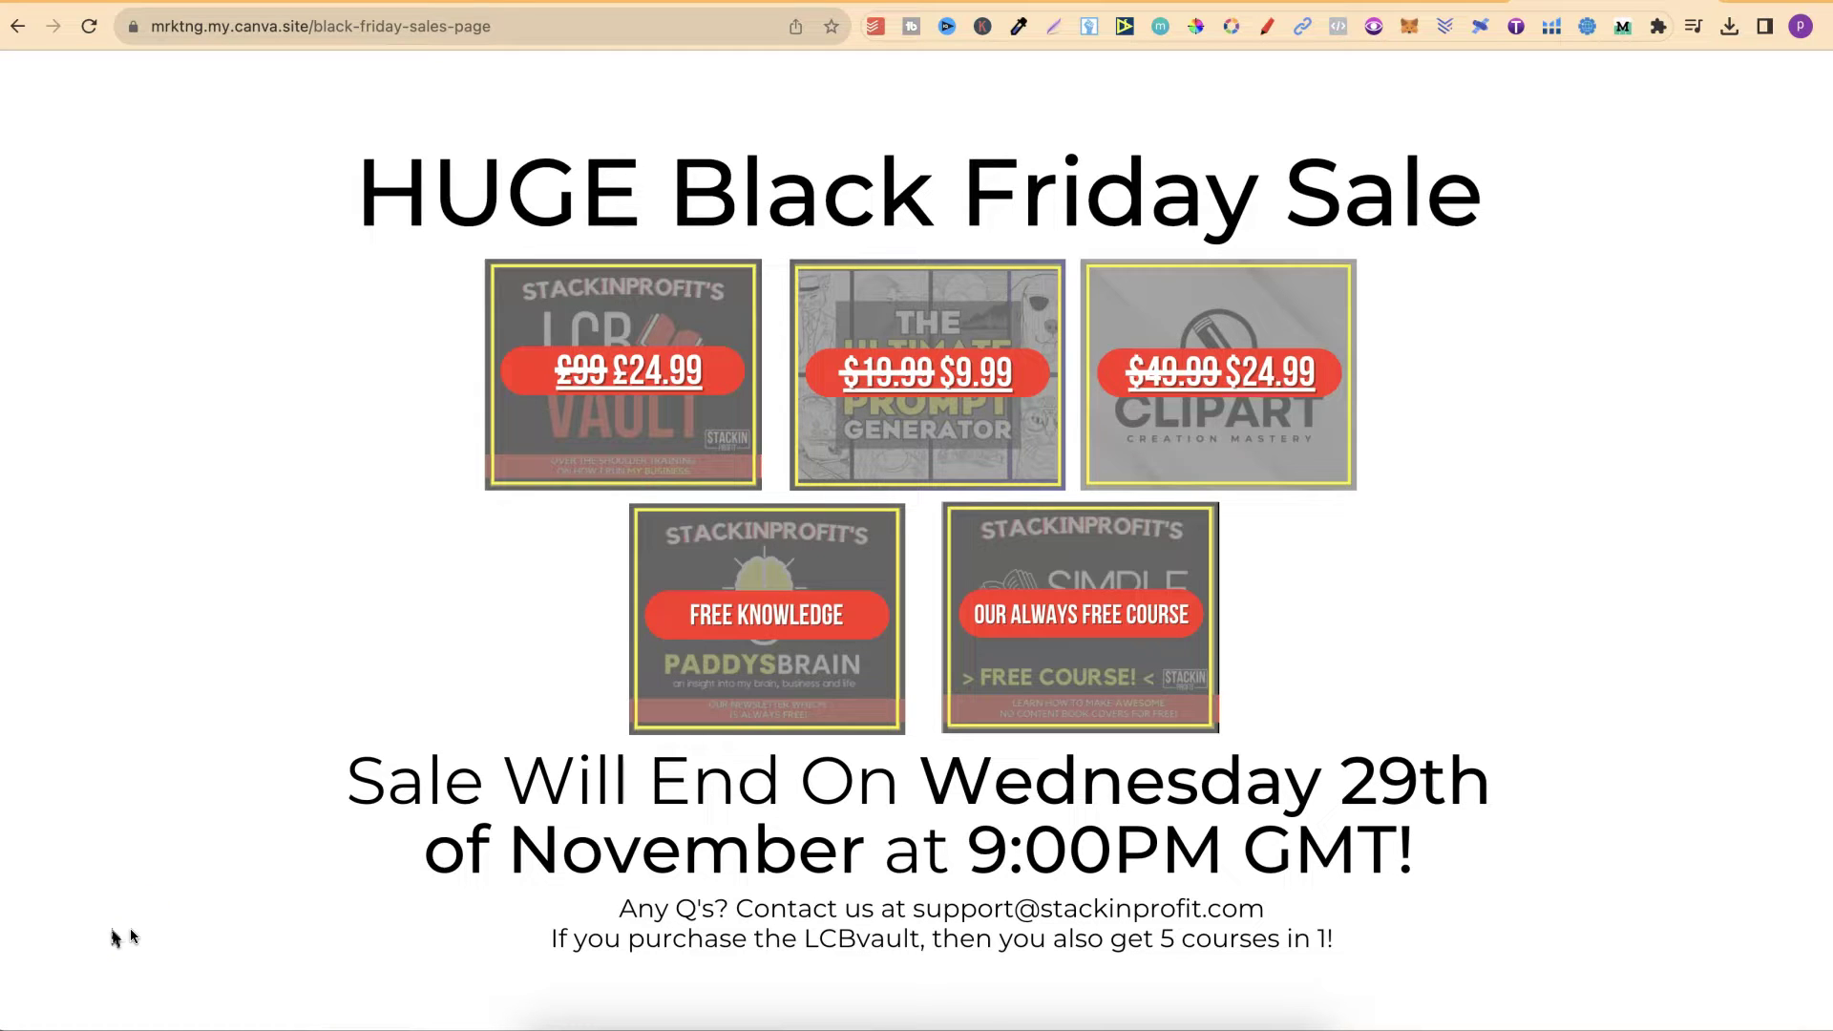
Step: Highlight the sale end date wording on the Black Friday page, then clear the selection
{"action": "left_click_drag", "start_coordinate": [920, 798], "coordinate": [1478, 838]}
{"action": "left_click", "coordinate": [1476, 844]}
Step: Back in the design, view the original Laugh Monster page, then return to Cupid Creatures
{"action": "left_click", "coordinate": [1355, 8]}
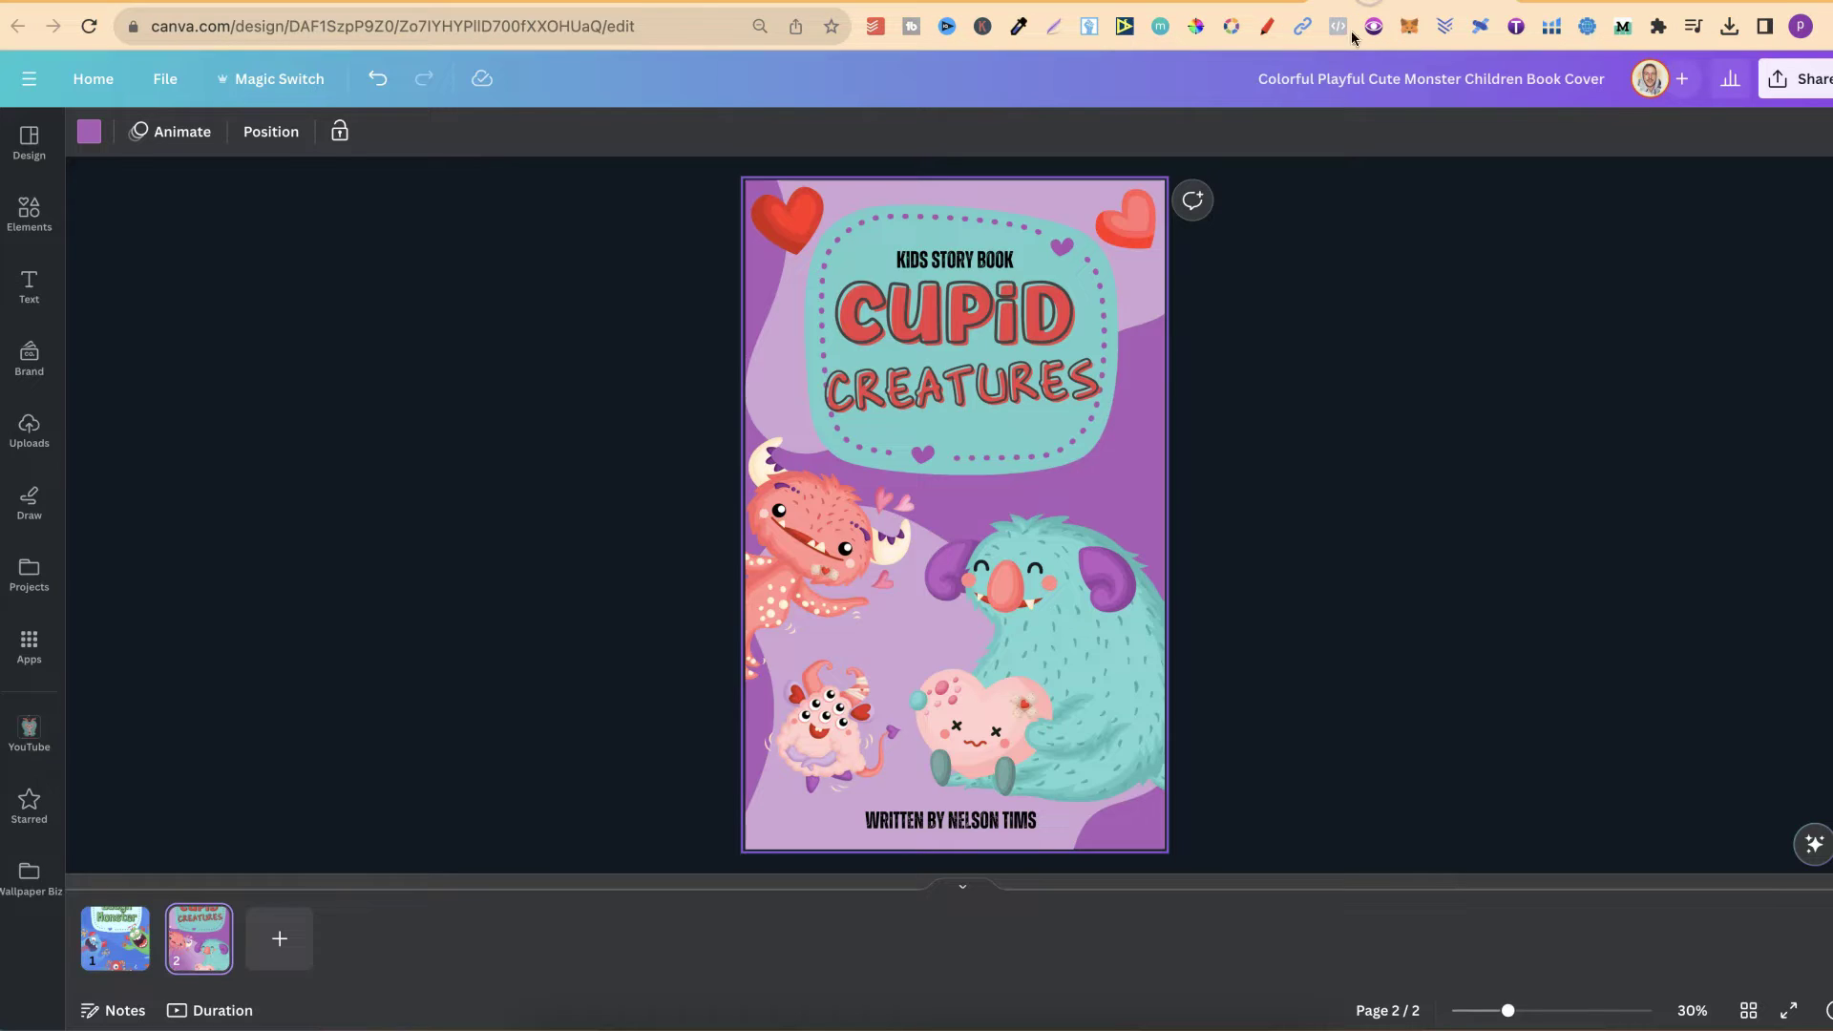
{"action": "left_click", "coordinate": [133, 949]}
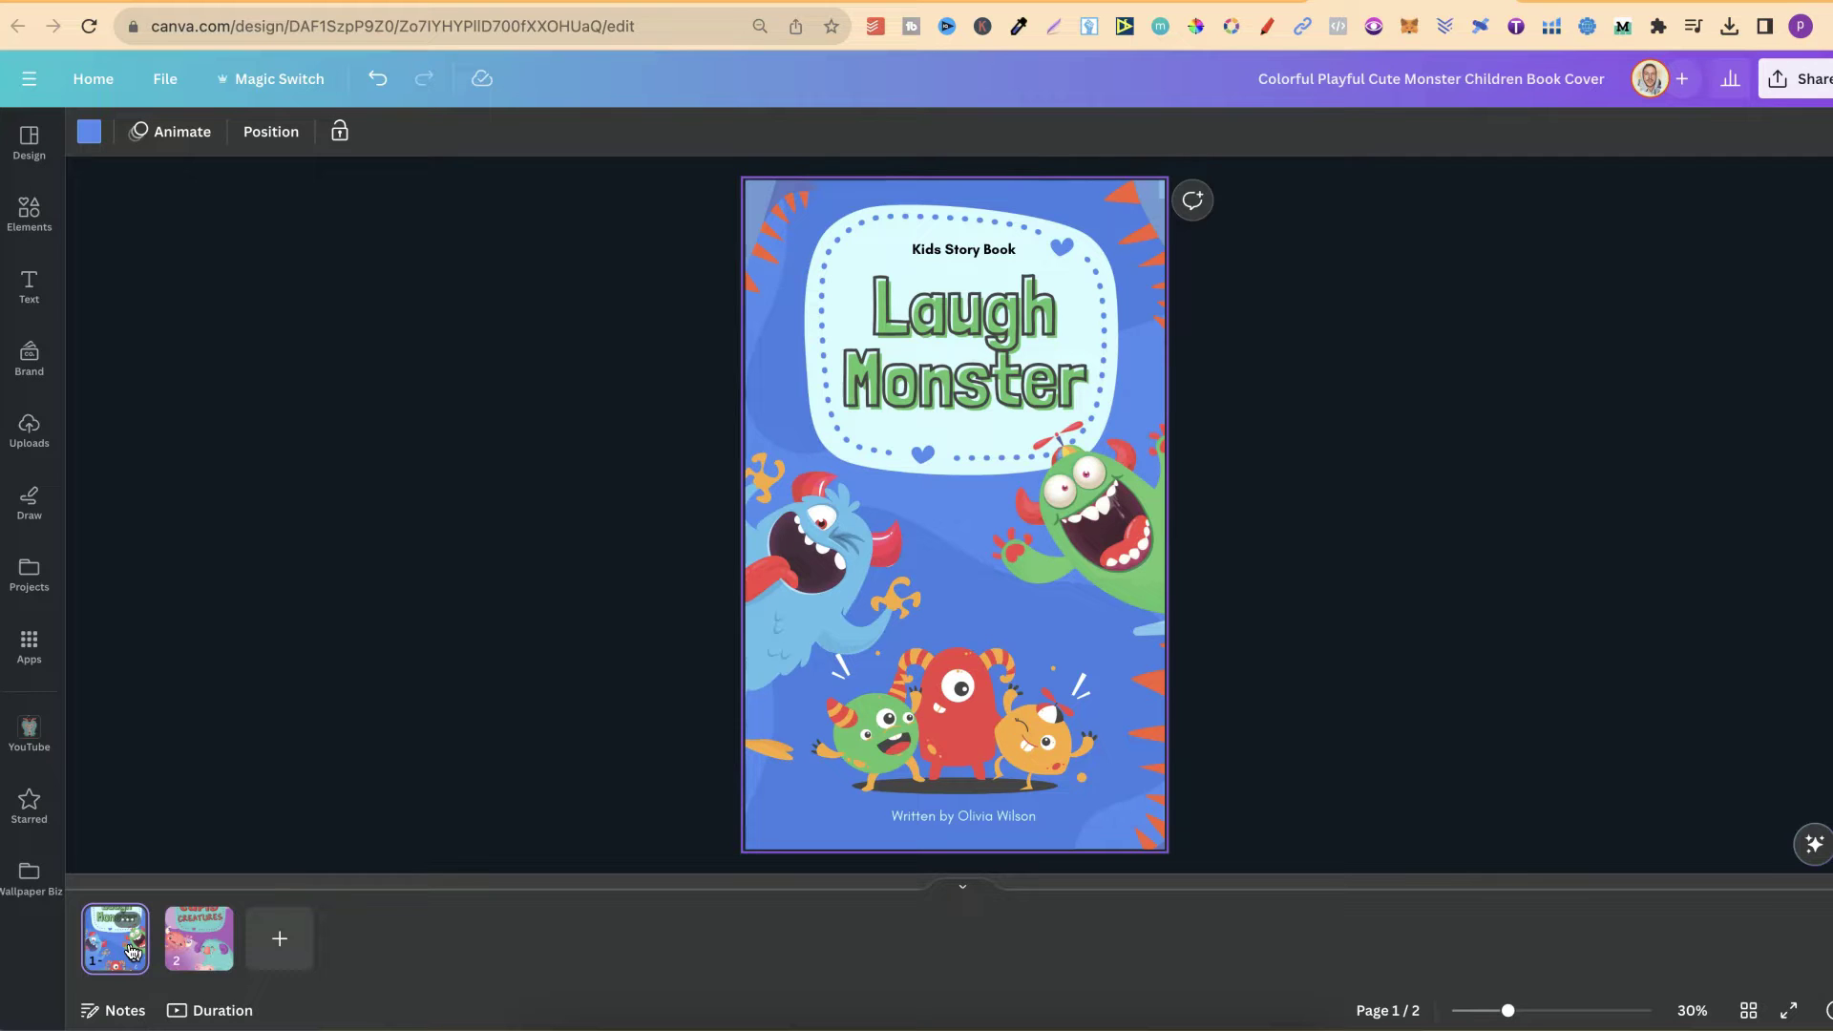
{"action": "key", "text": "Page_Down"}
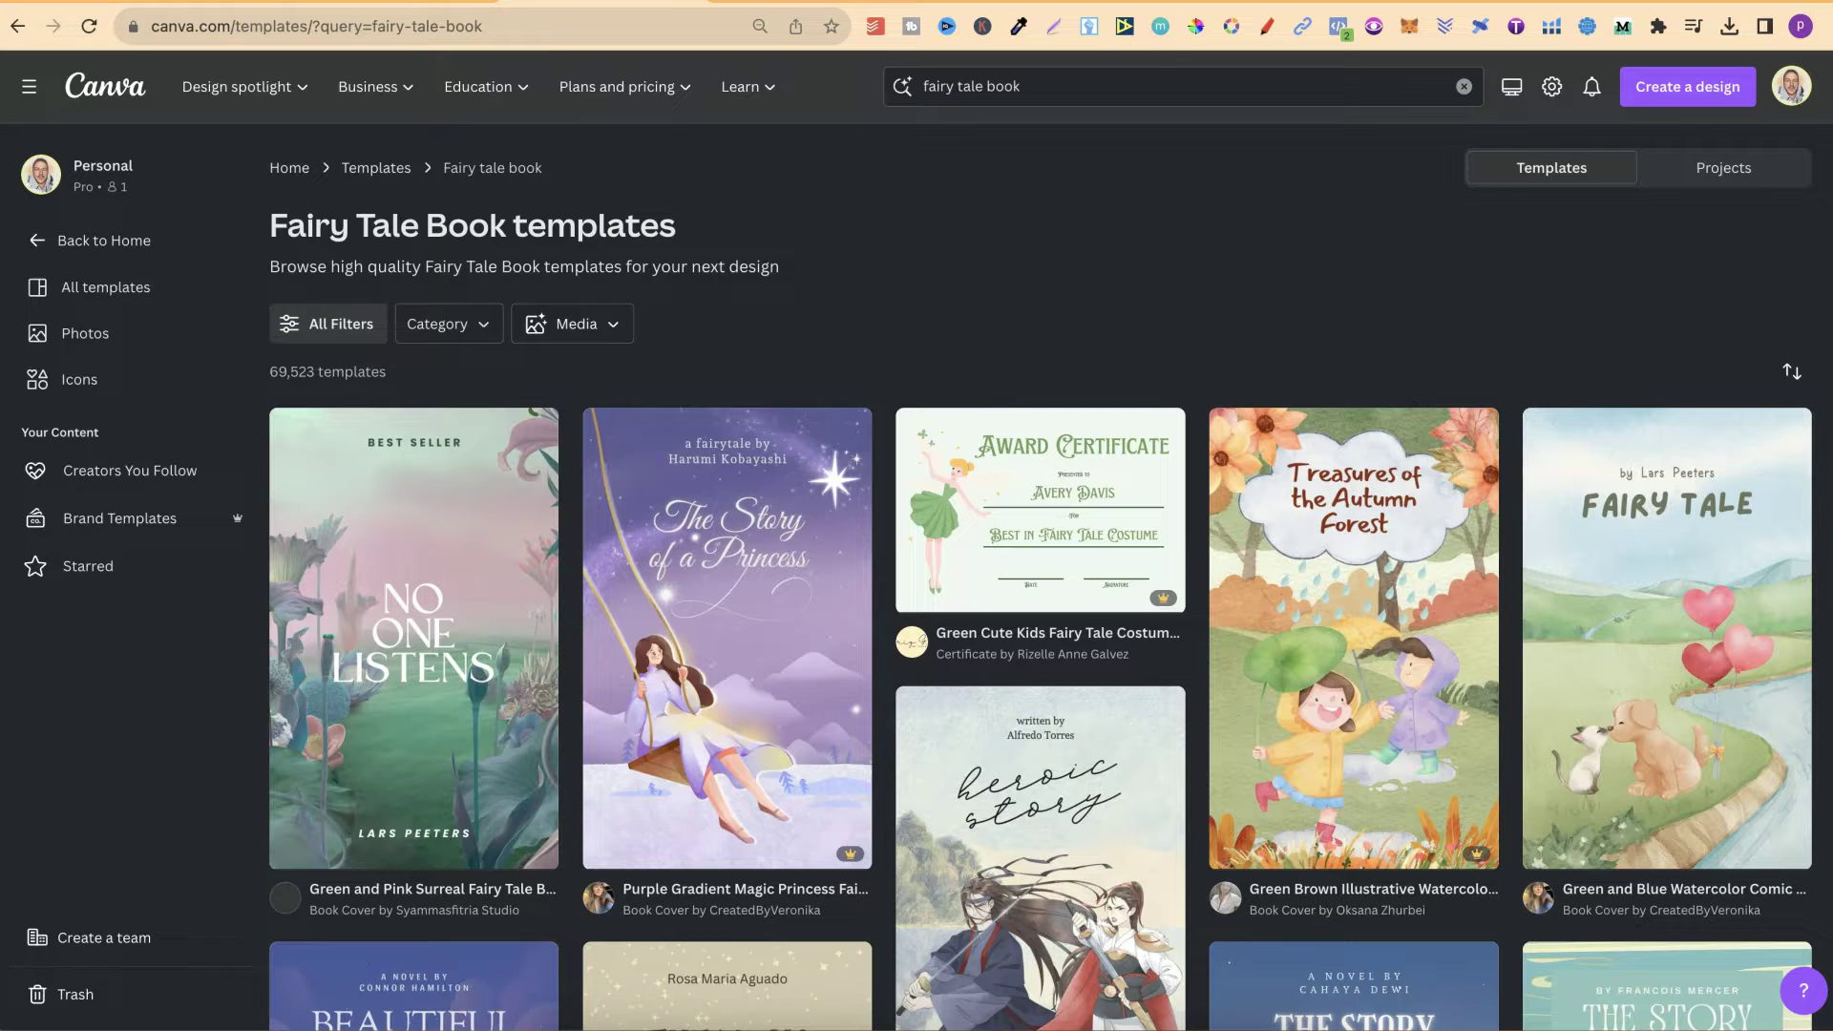
{"action": "scroll", "coordinate": [1475, 313], "scroll_direction": "down", "scroll_amount": 2}
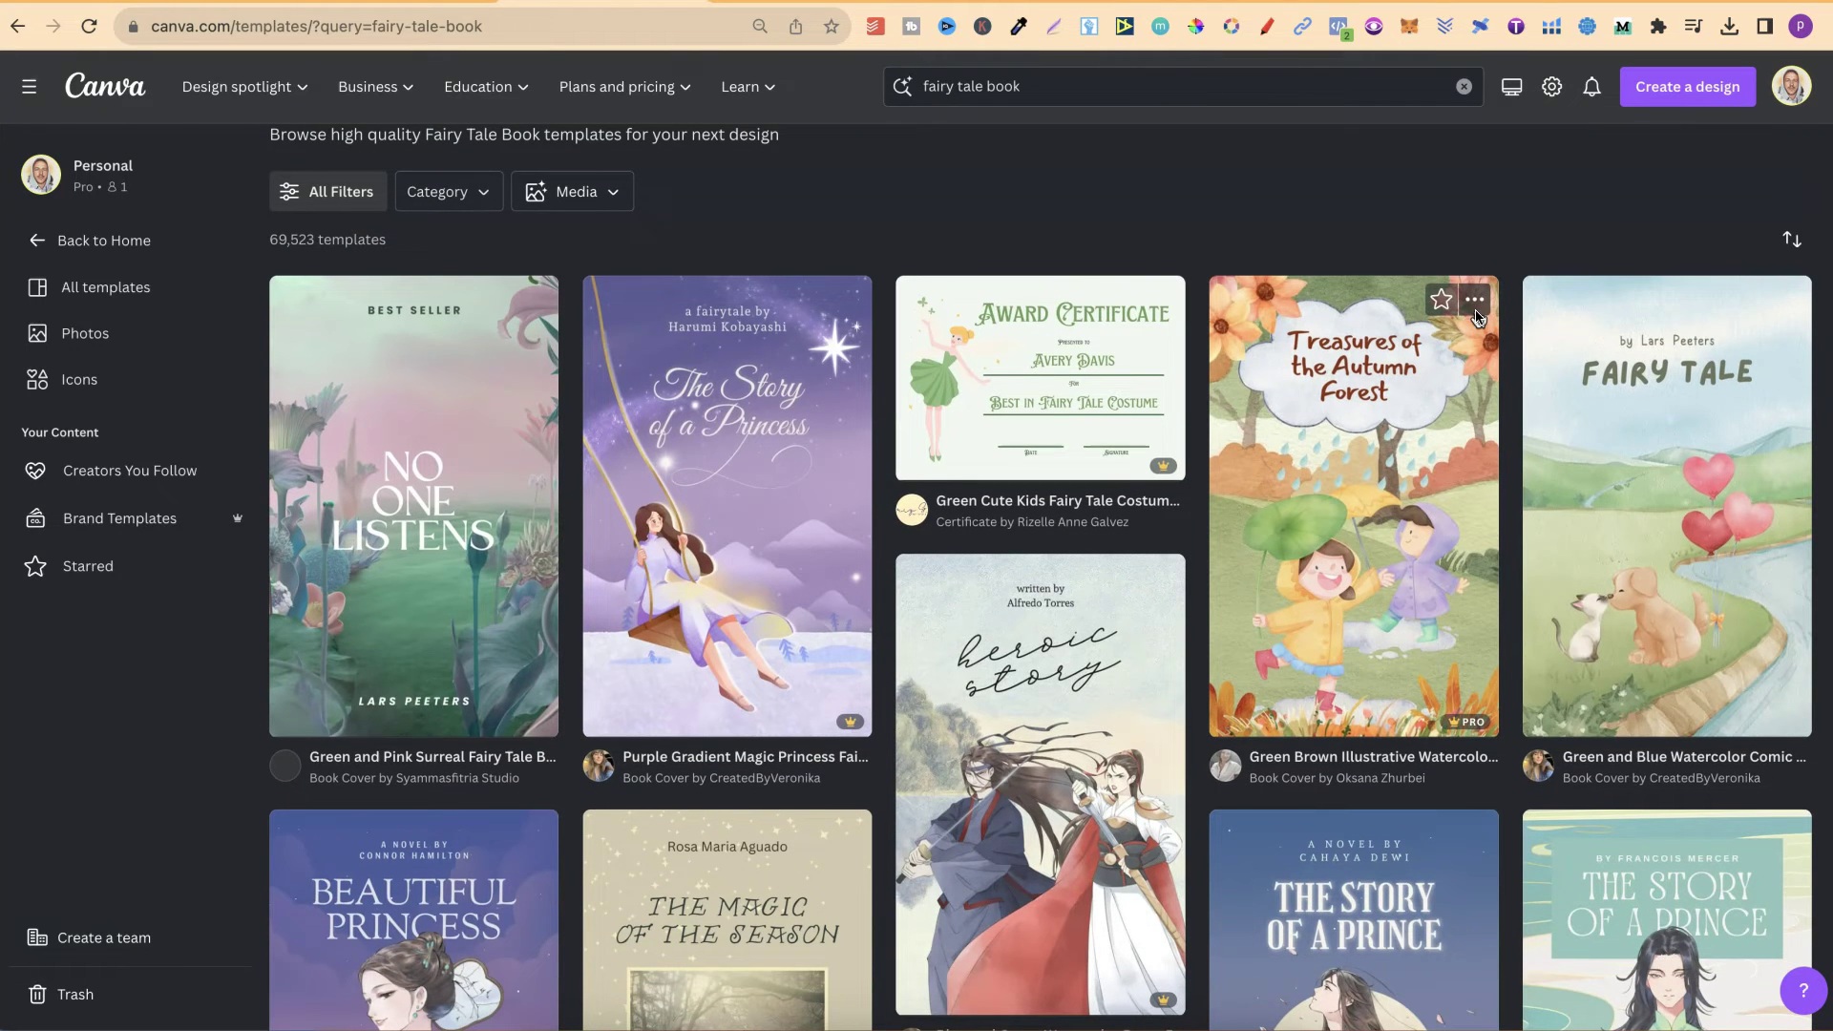
{"action": "left_click", "coordinate": [1478, 301]}
{"action": "left_click", "coordinate": [1637, 243]}
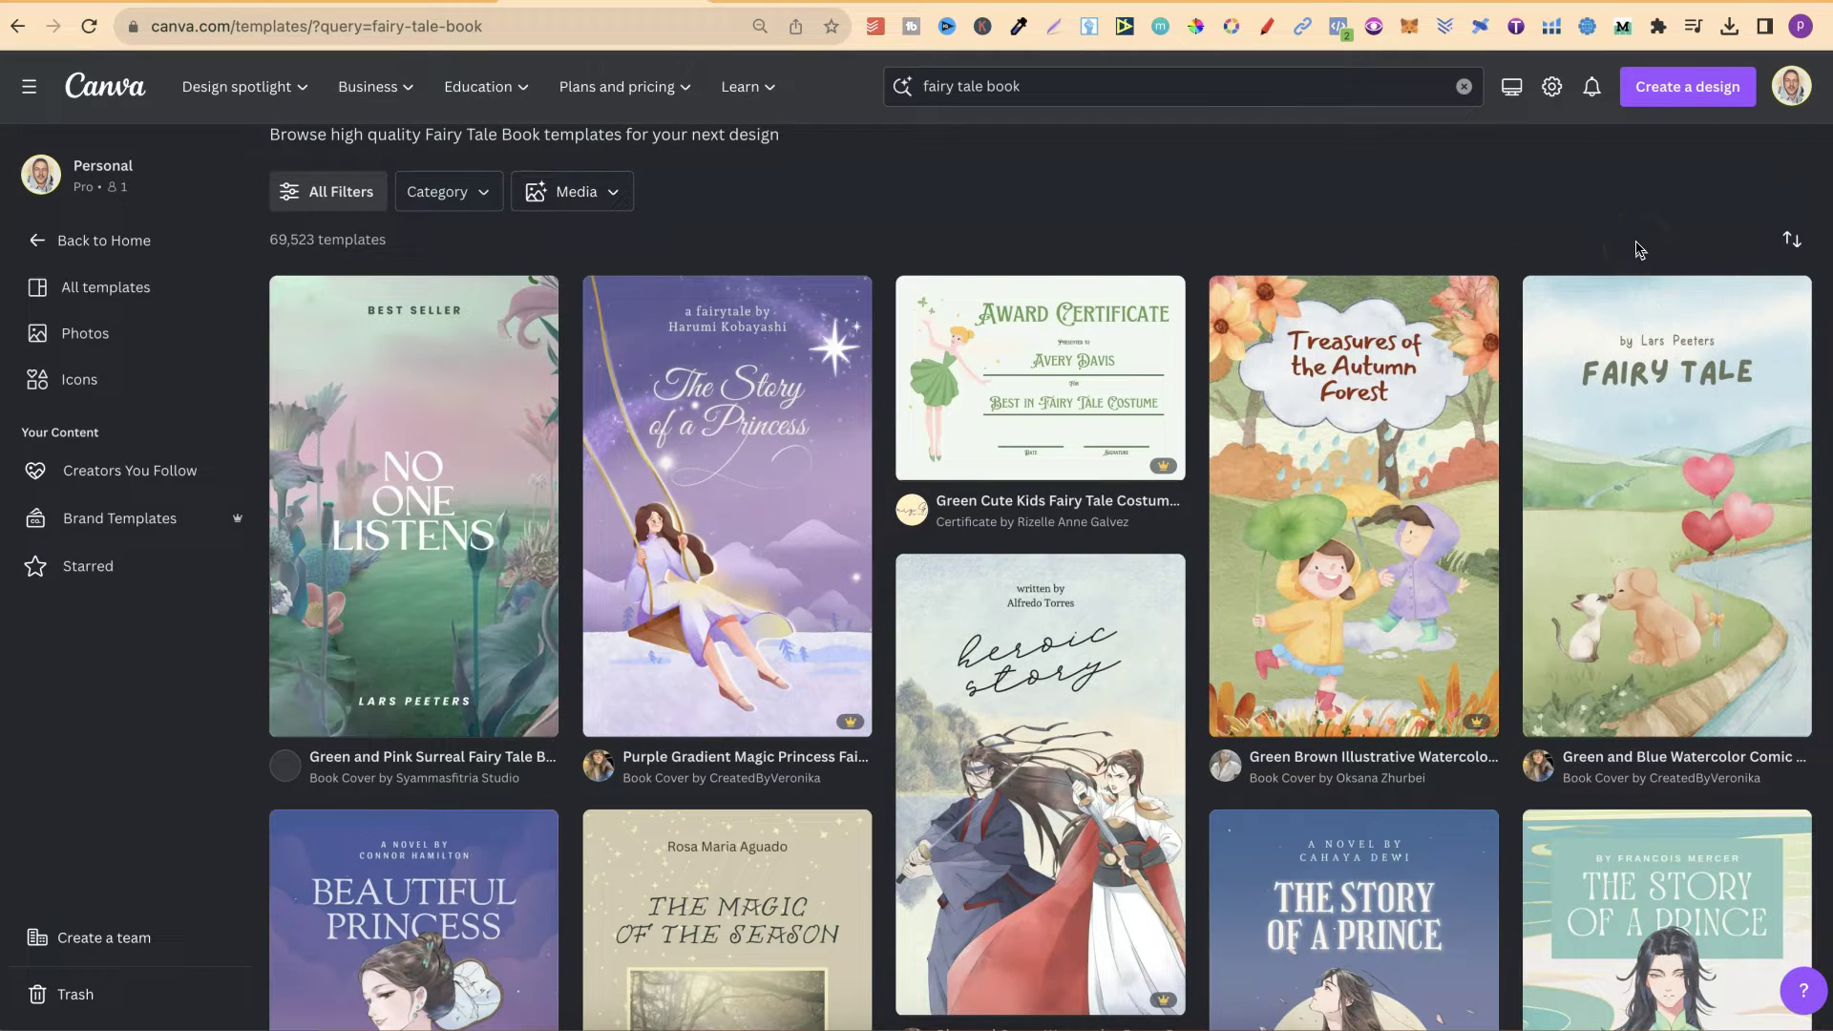
{"action": "left_click", "coordinate": [1649, 253]}
{"action": "left_click", "coordinate": [1743, 480]}
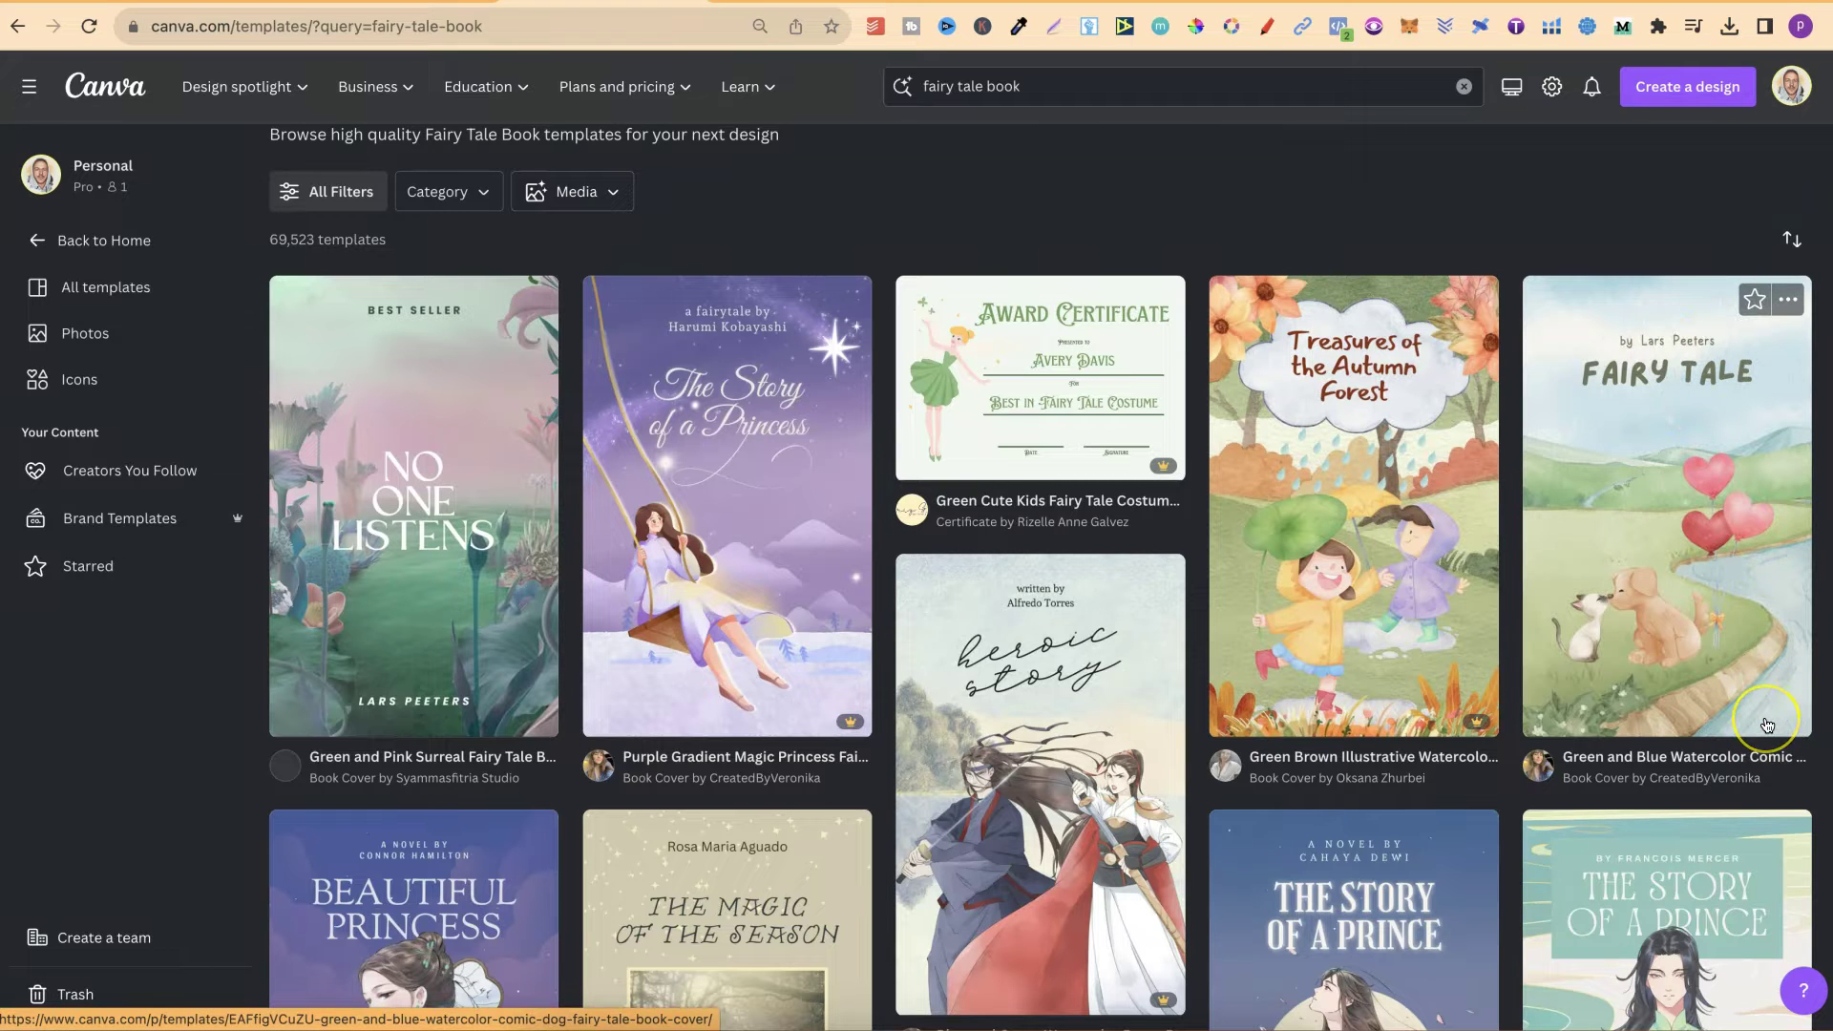
{"action": "left_click", "coordinate": [1744, 570]}
{"action": "left_click", "coordinate": [1422, 674]}
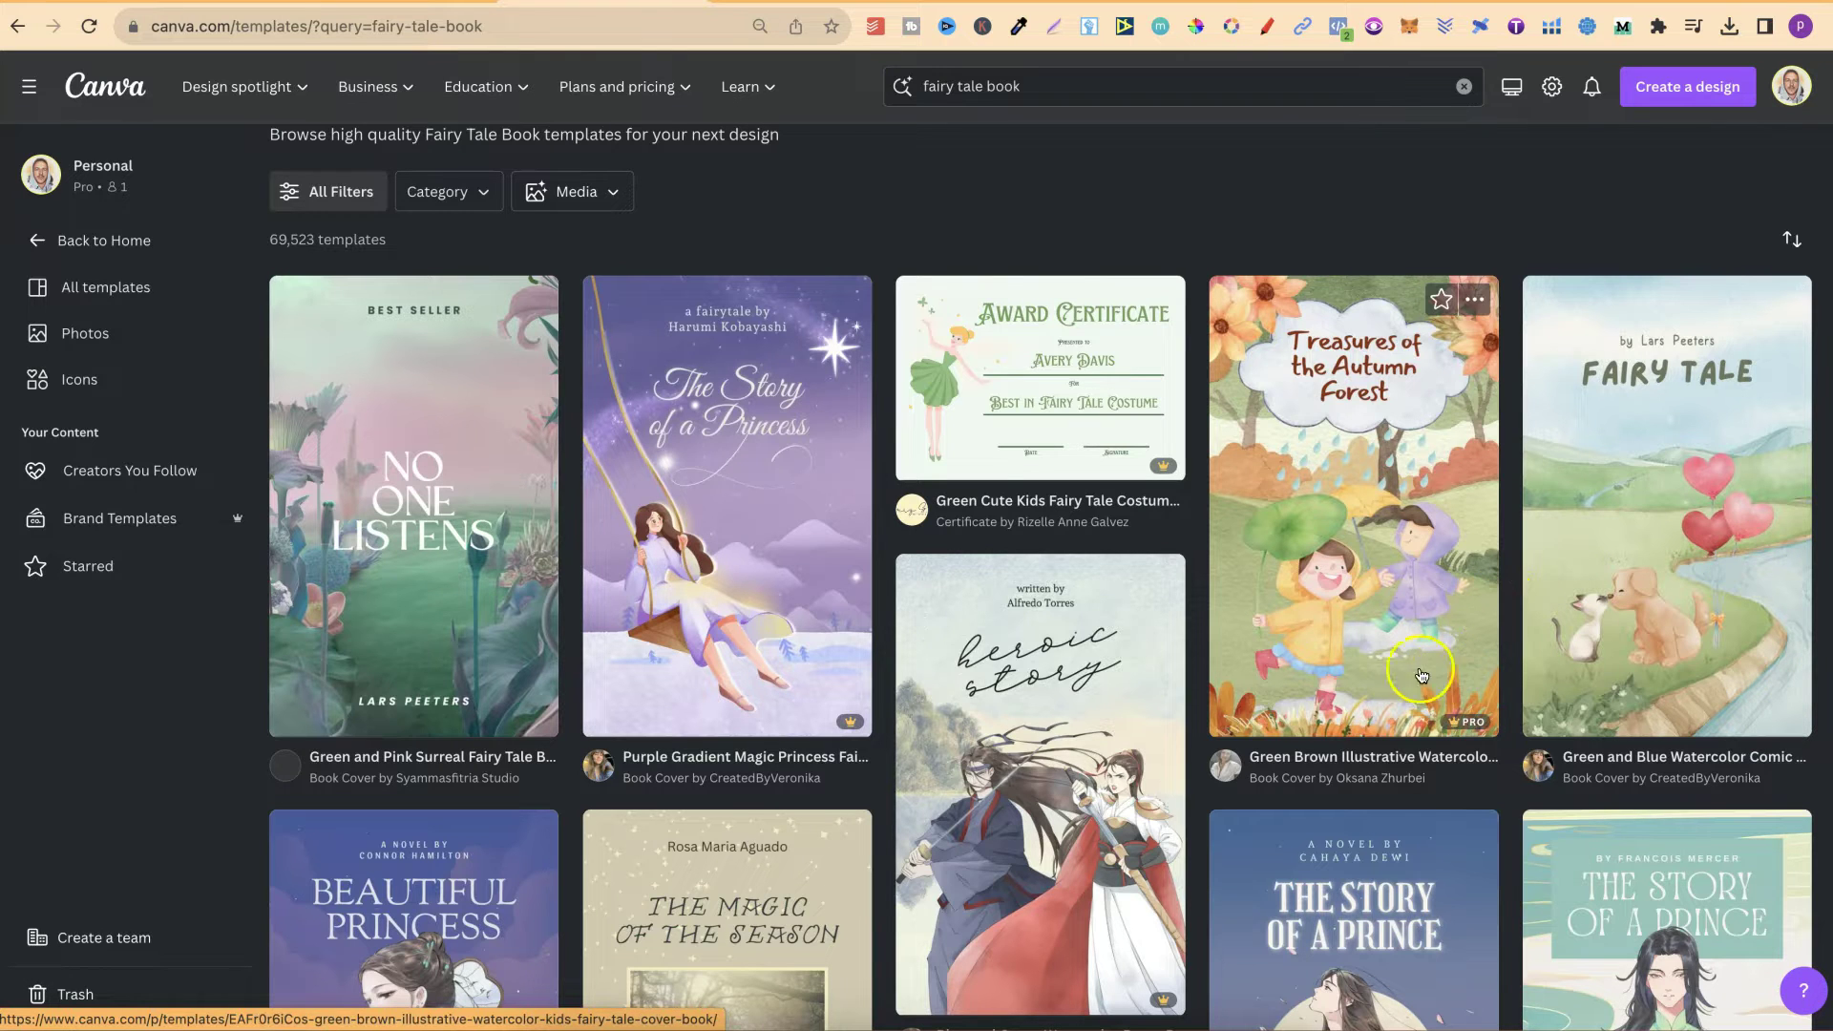
{"action": "left_click", "coordinate": [1484, 716]}
{"action": "left_click", "coordinate": [1403, 629]}
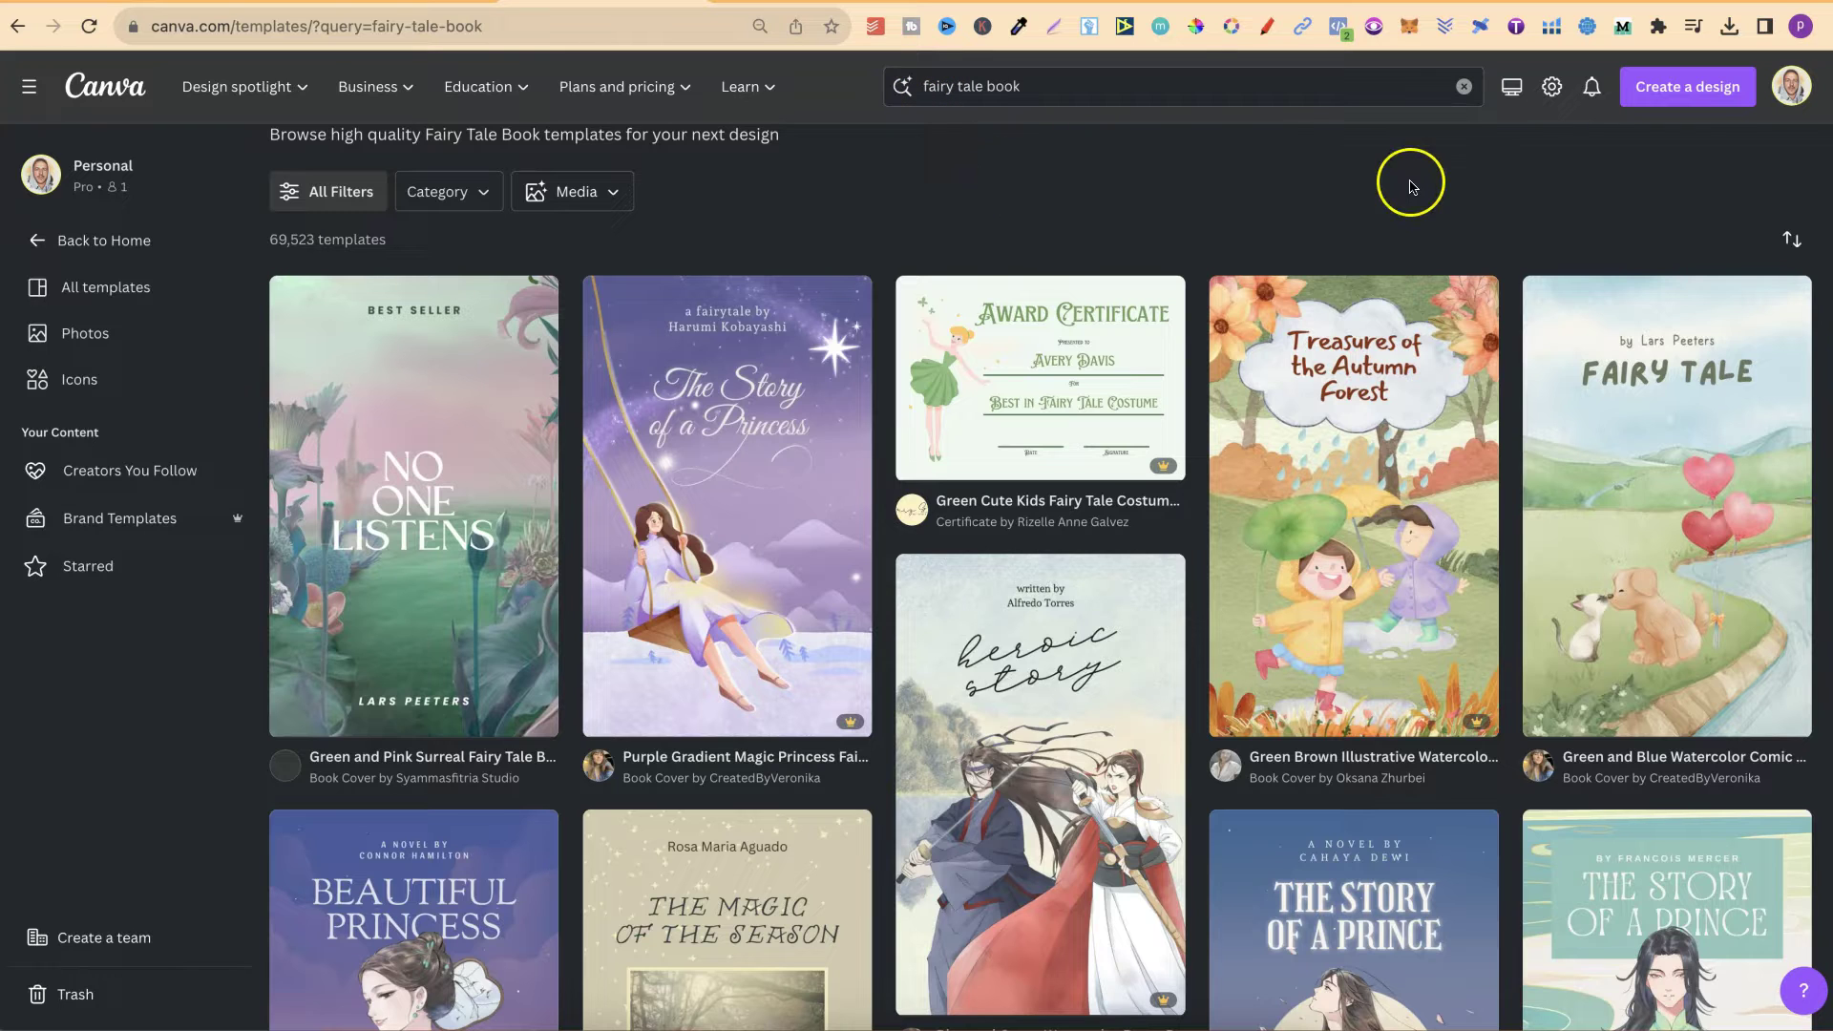
{"action": "left_click", "coordinate": [1119, 88]}
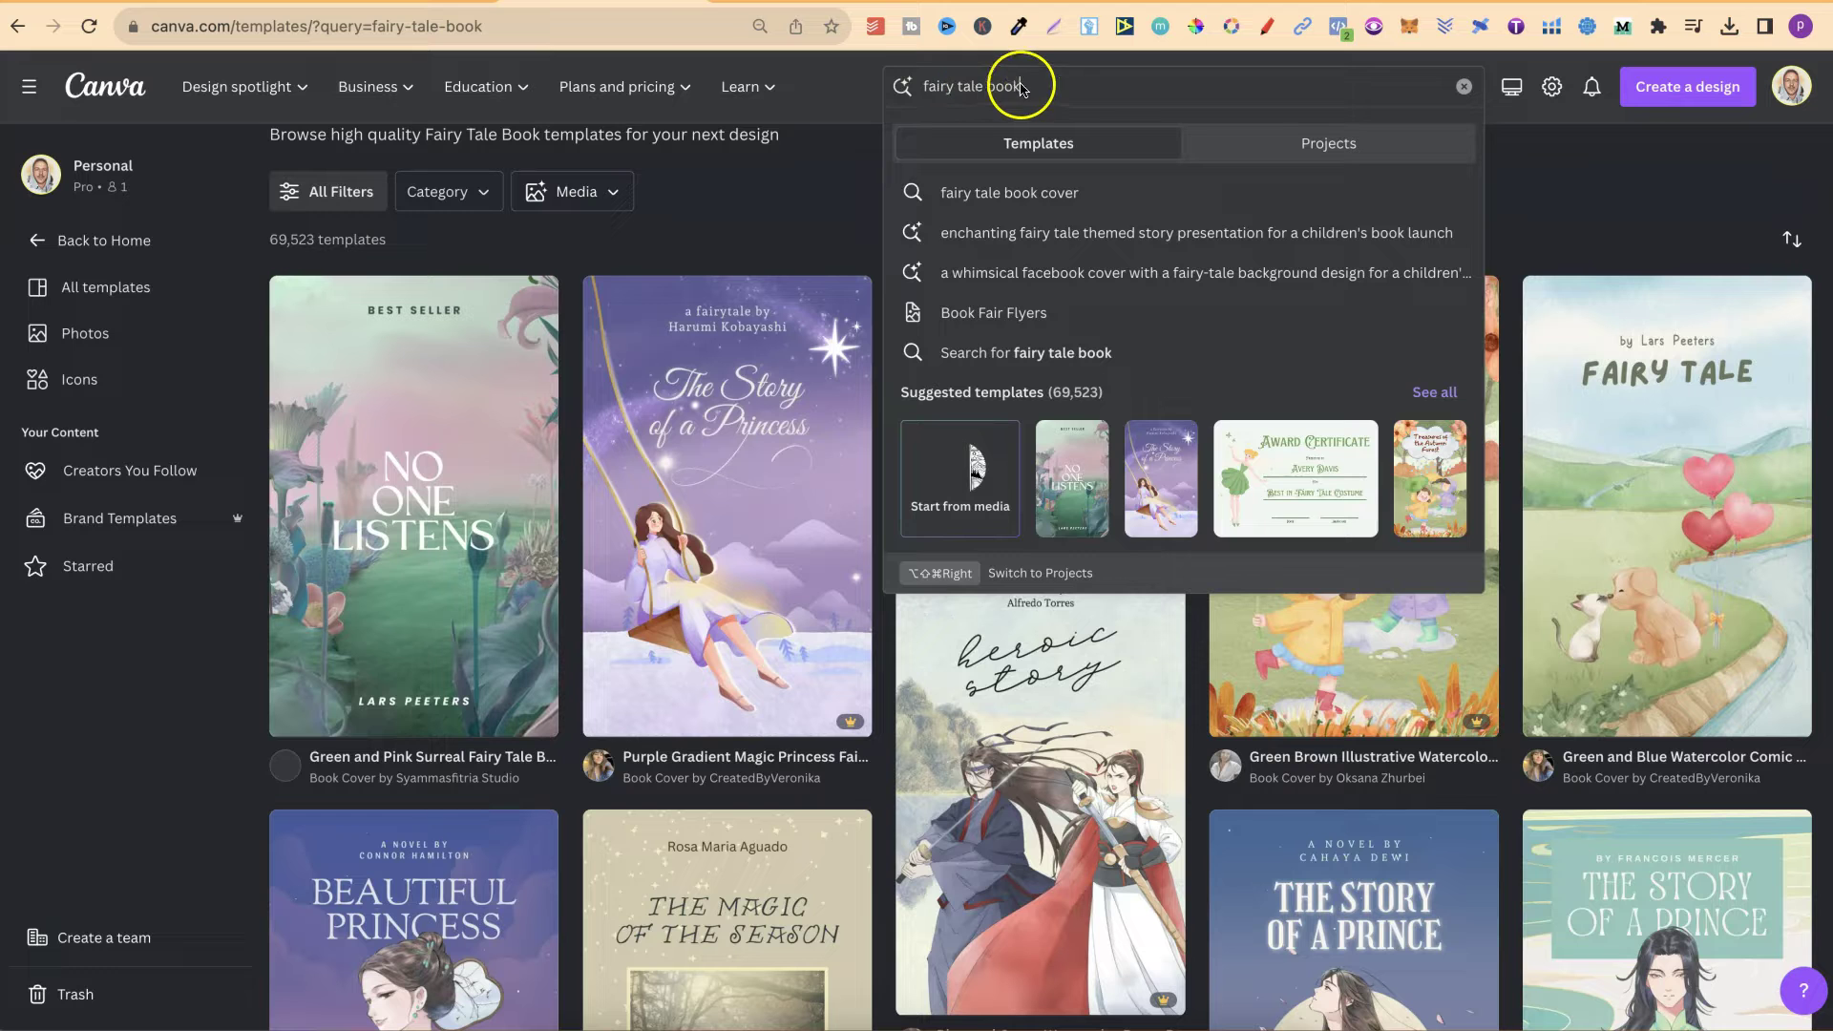
{"action": "left_click", "coordinate": [1414, 392]}
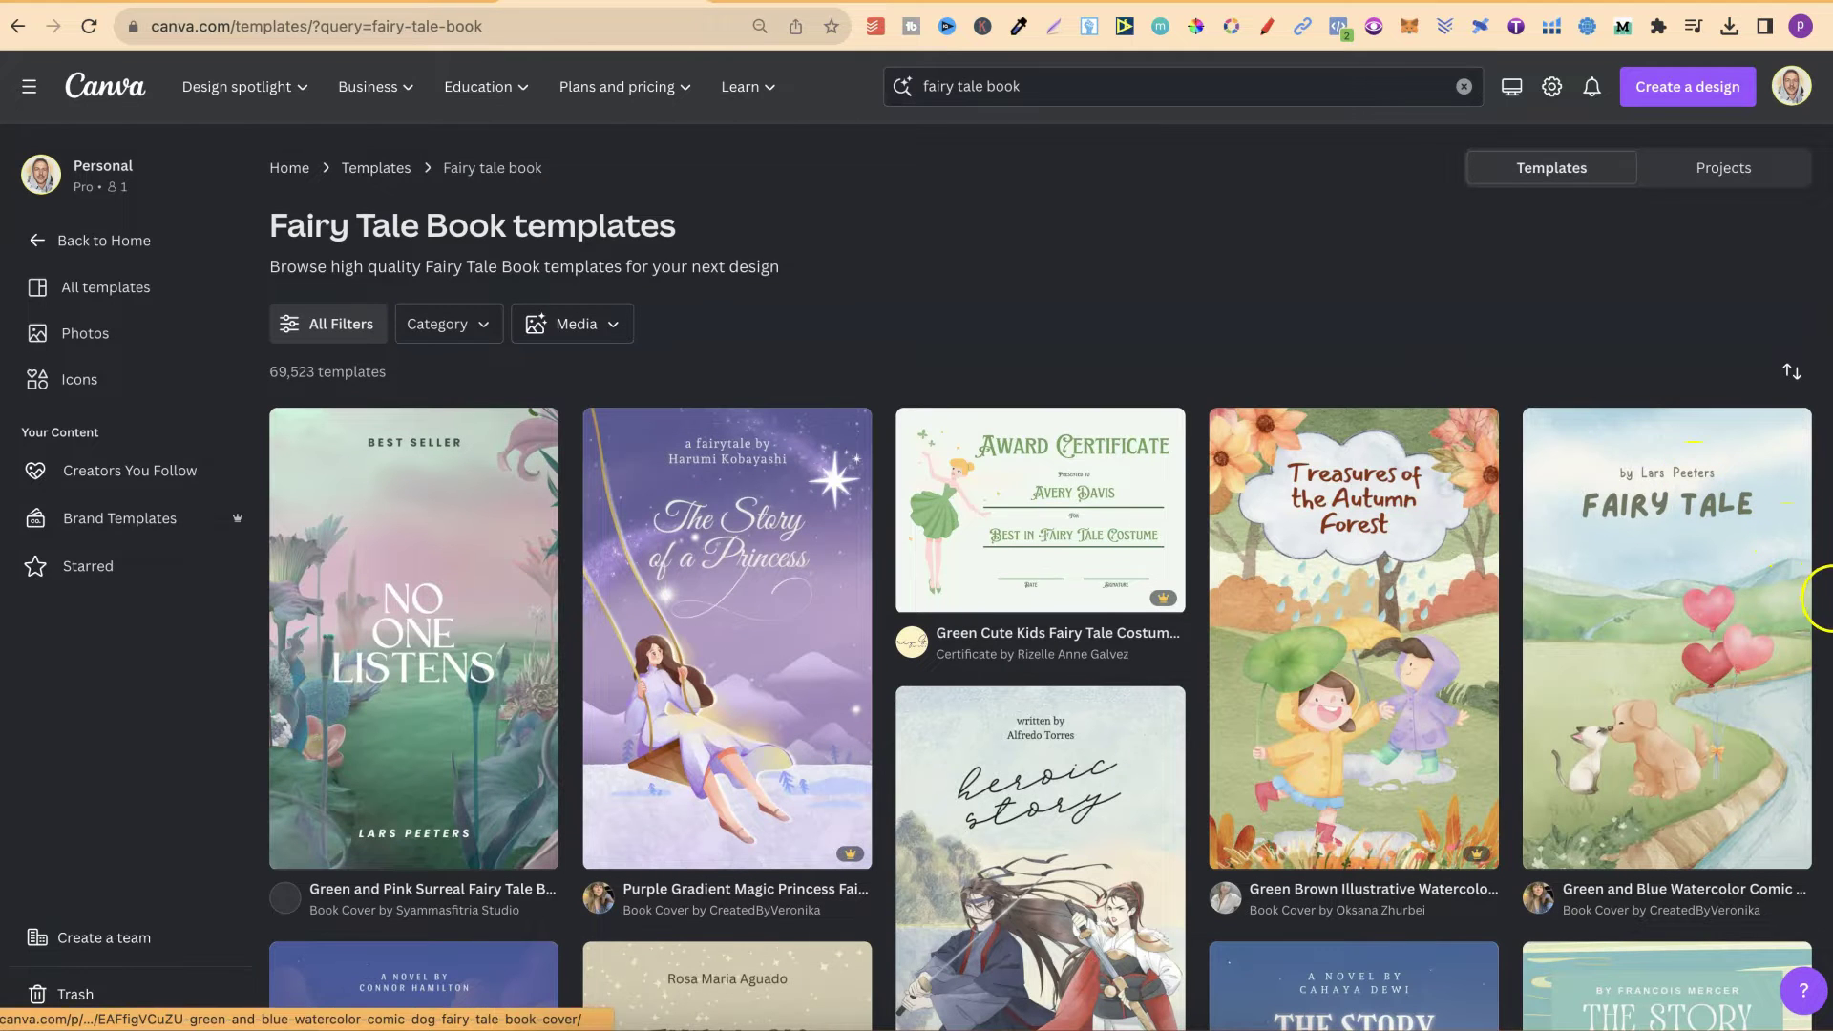
{"action": "scroll", "coordinate": [1827, 609], "scroll_direction": "down", "scroll_amount": 2}
{"action": "scroll", "coordinate": [1826, 609], "scroll_direction": "down", "scroll_amount": 6}
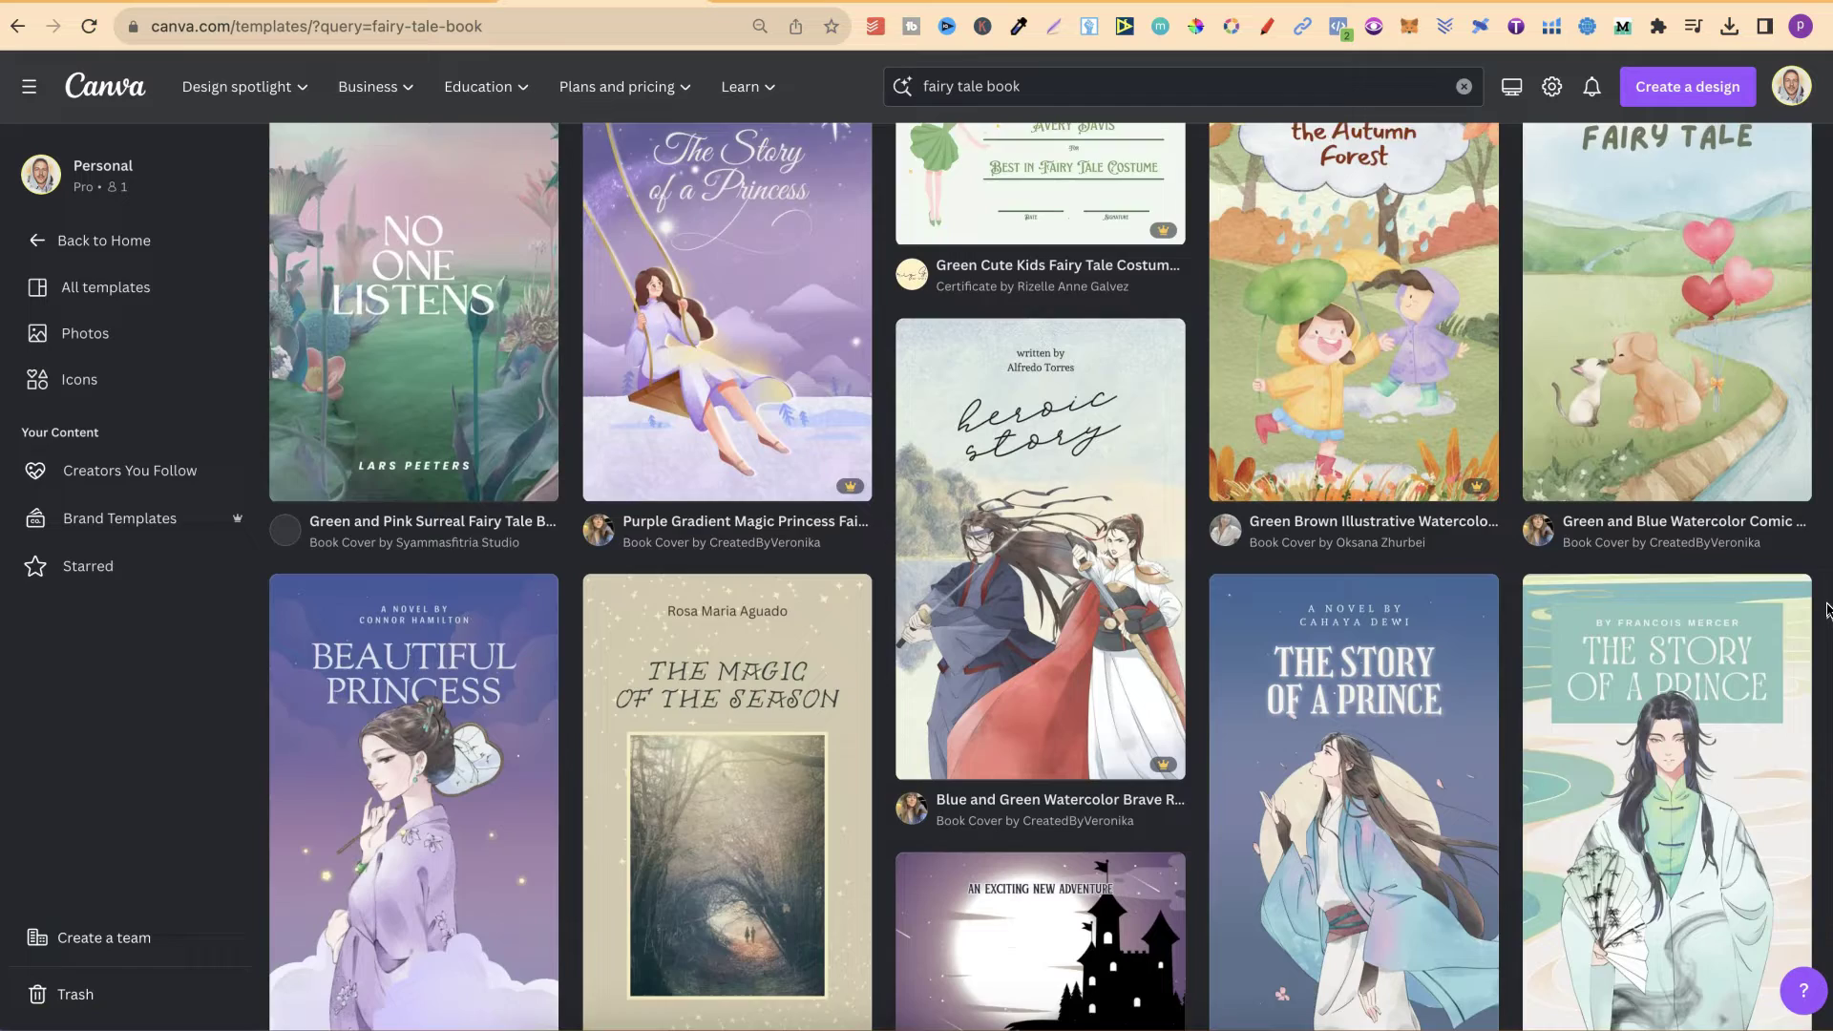
{"action": "scroll", "coordinate": [1826, 609], "scroll_direction": "down", "scroll_amount": 7}
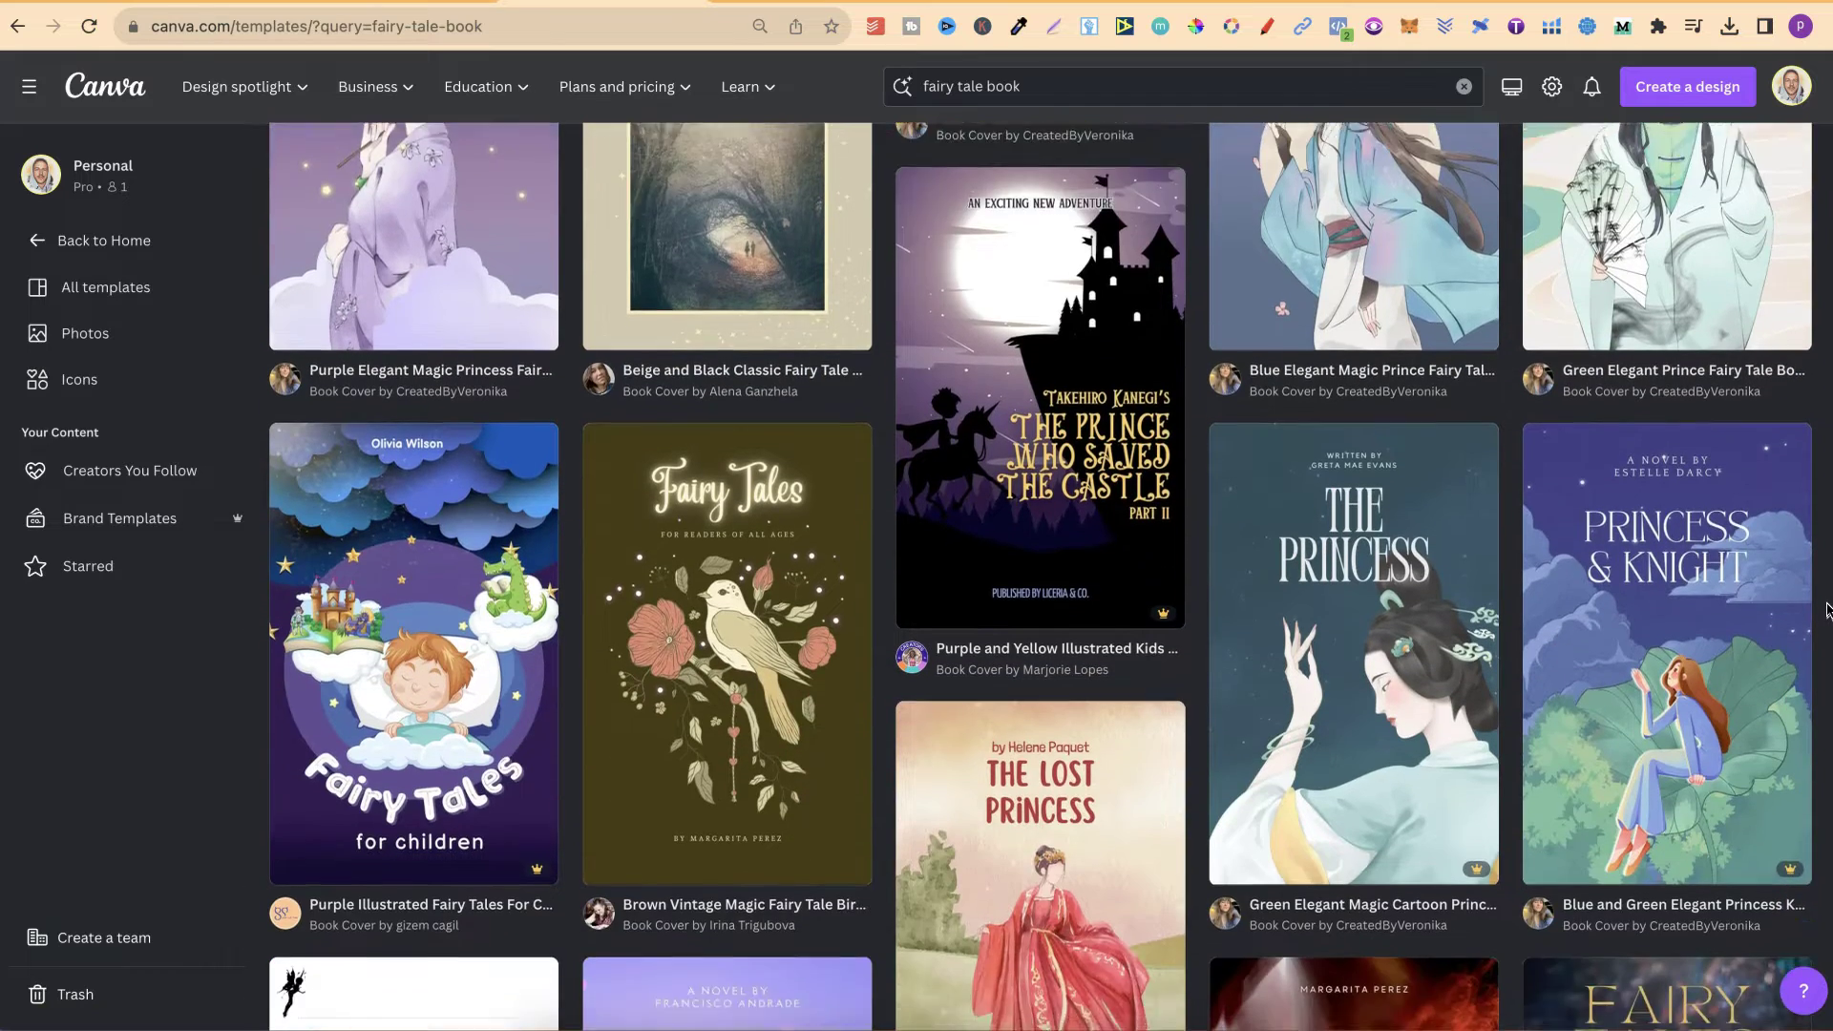
{"action": "scroll", "coordinate": [1827, 609], "scroll_direction": "up", "scroll_amount": 2}
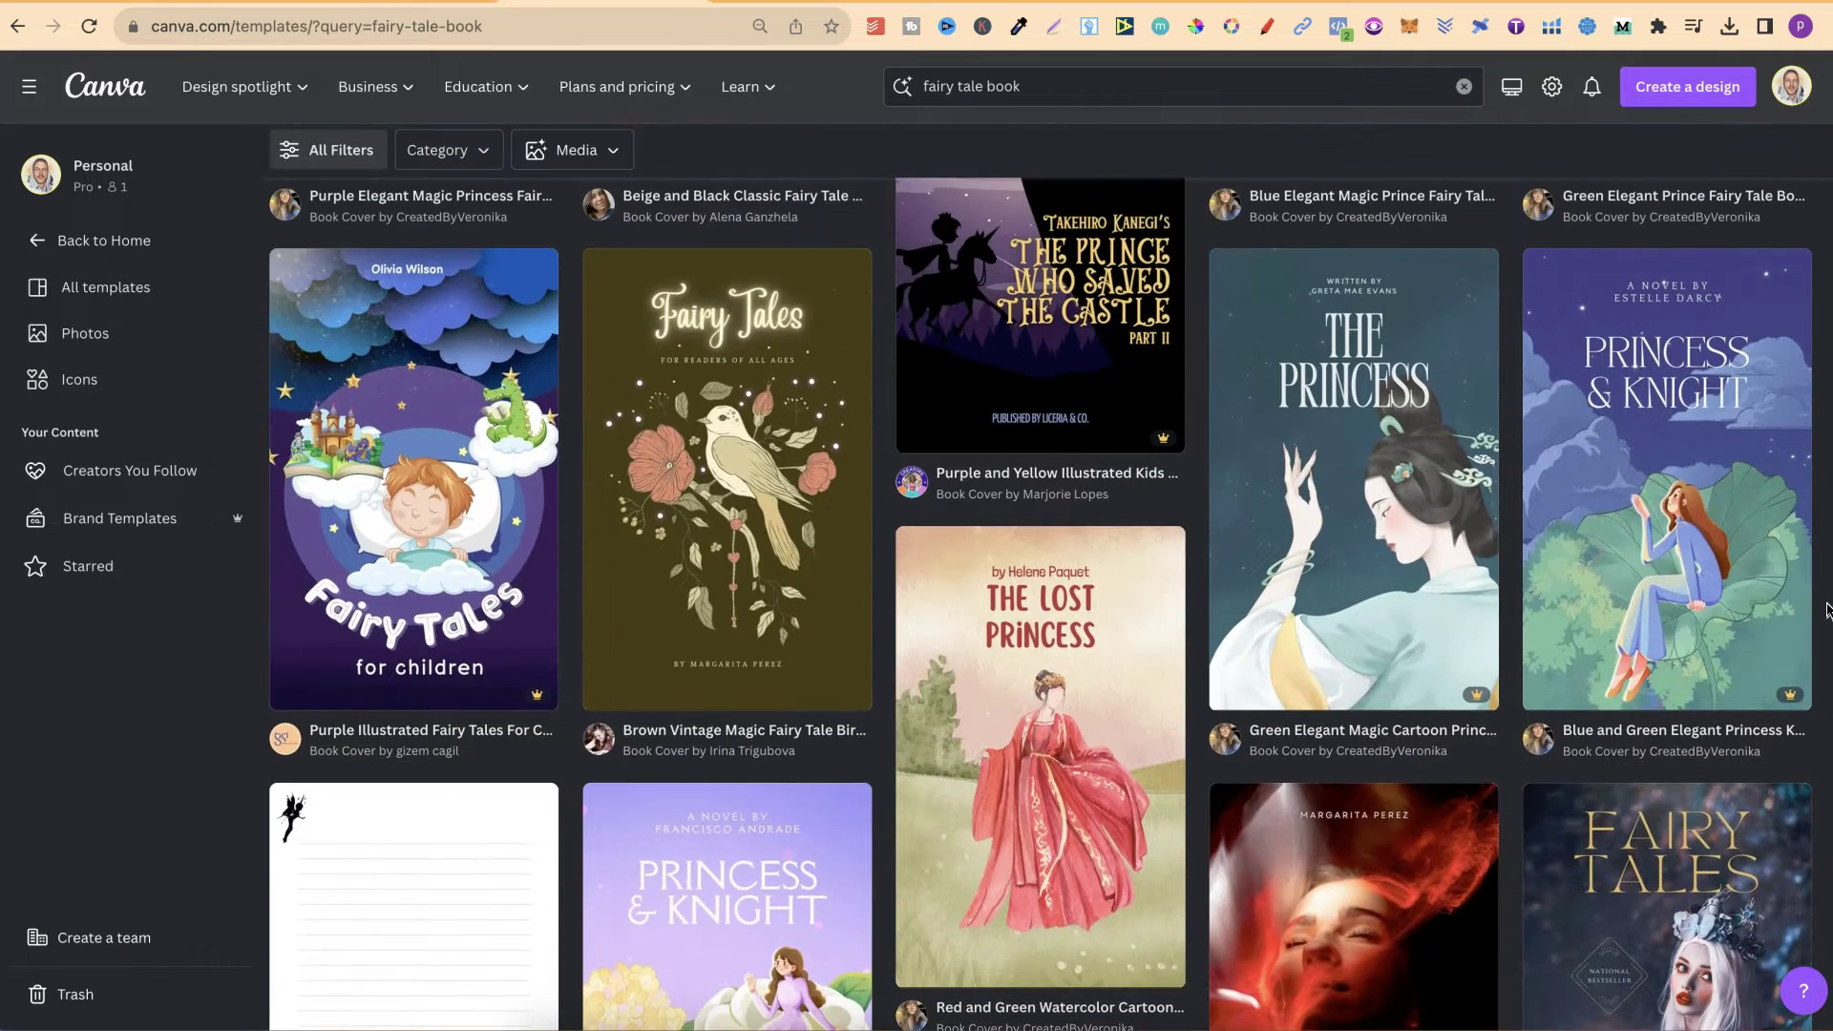
{"action": "left_click", "coordinate": [484, 483]}
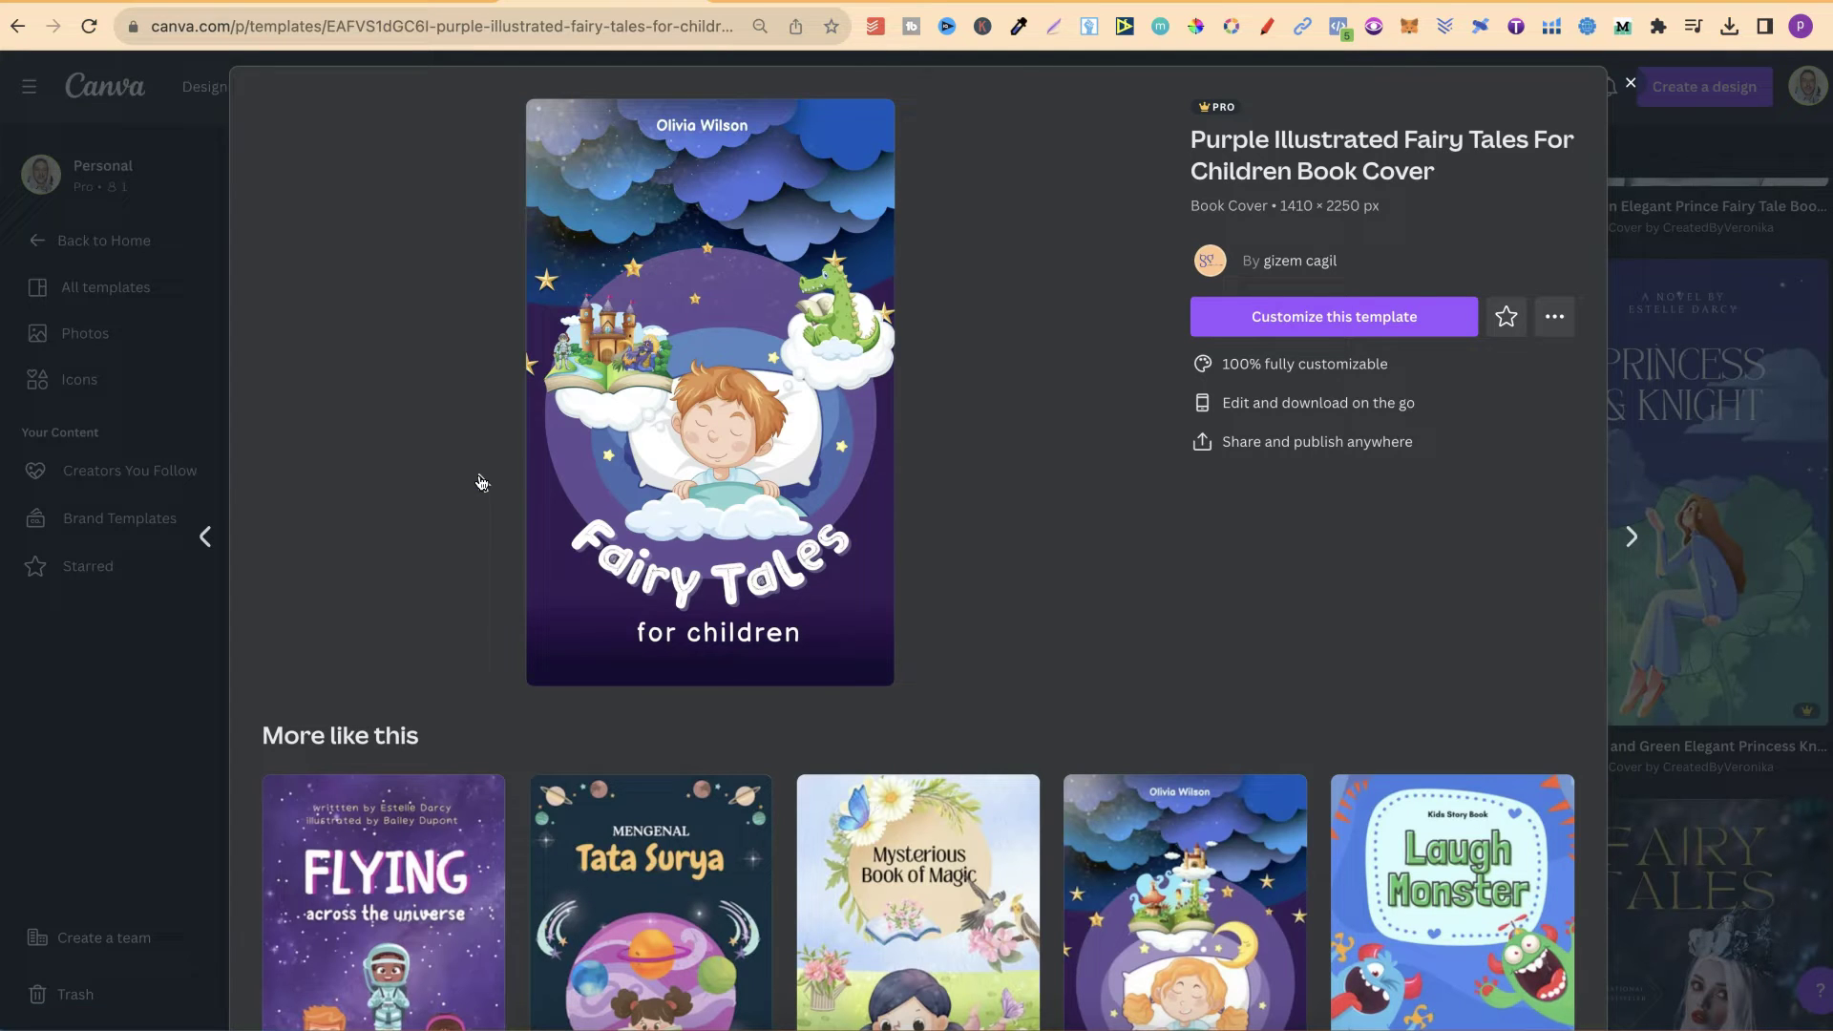
{"action": "scroll", "coordinate": [1220, 638], "scroll_direction": "down", "scroll_amount": 3}
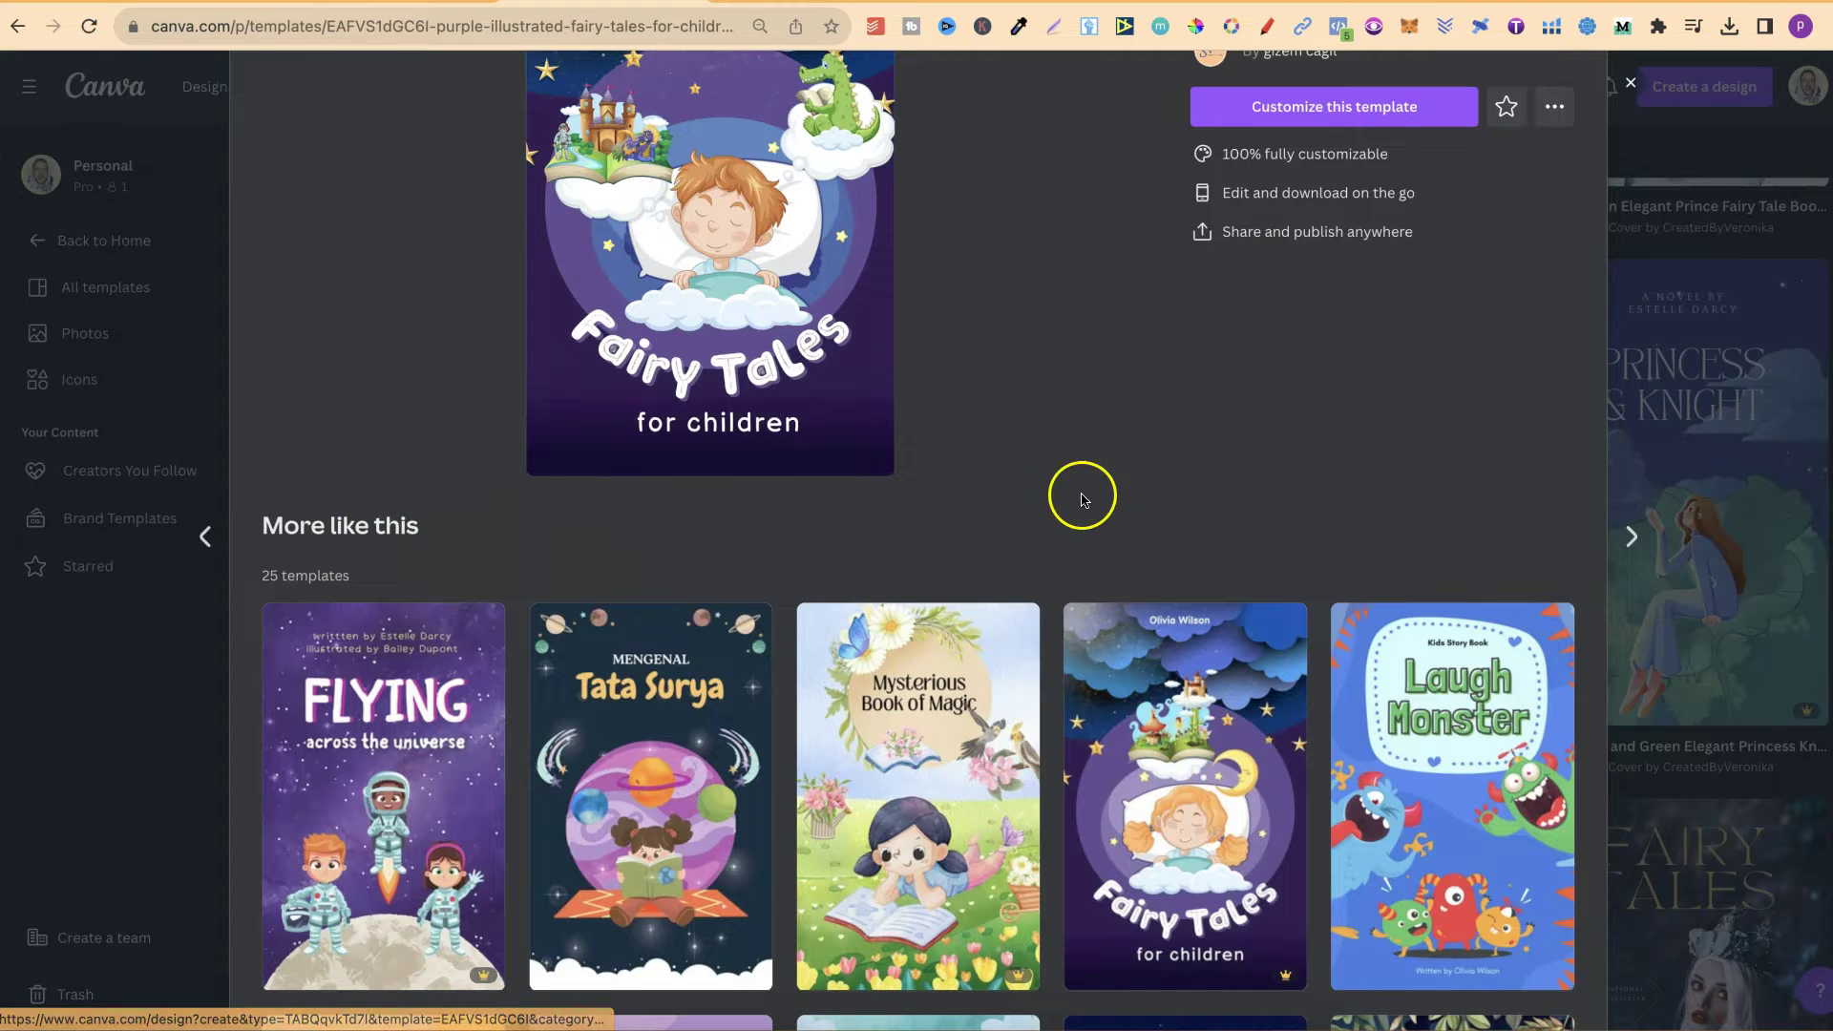
{"action": "scroll", "coordinate": [1355, 506], "scroll_direction": "down", "scroll_amount": 2}
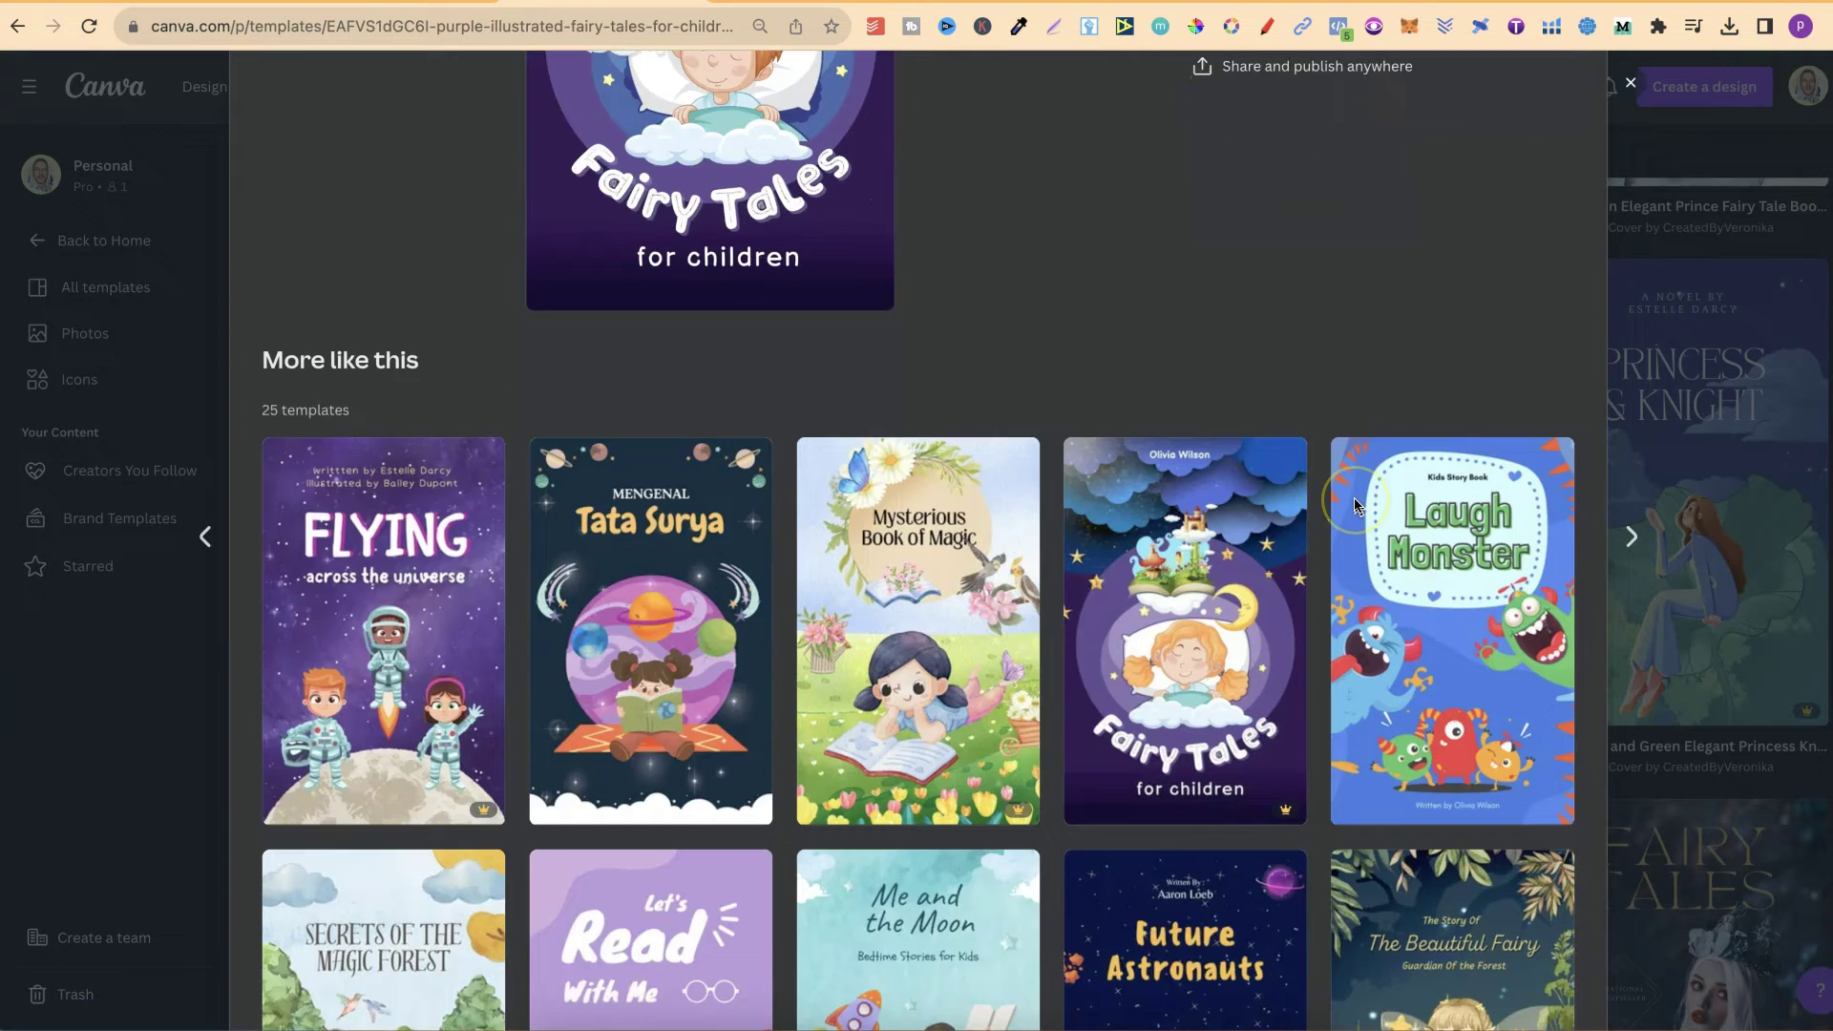
{"action": "scroll", "coordinate": [1356, 506], "scroll_direction": "down", "scroll_amount": 6}
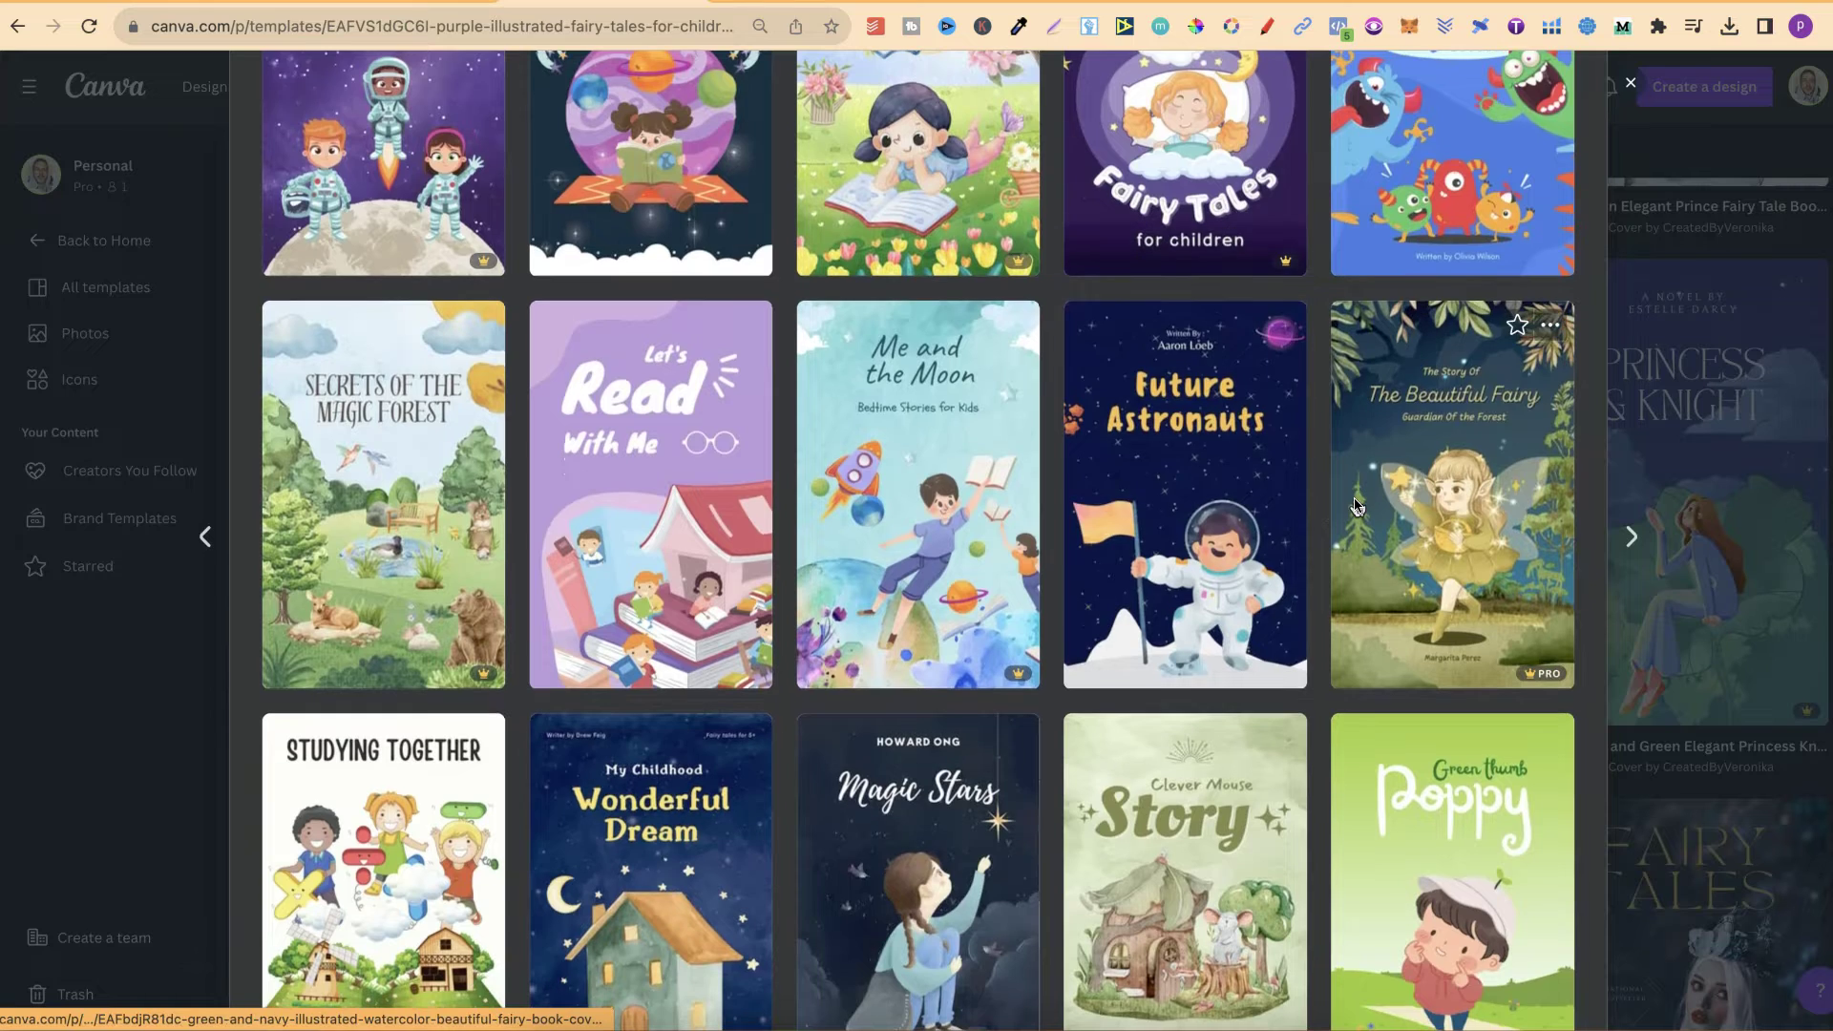
{"action": "scroll", "coordinate": [1358, 505], "scroll_direction": "down", "scroll_amount": 9}
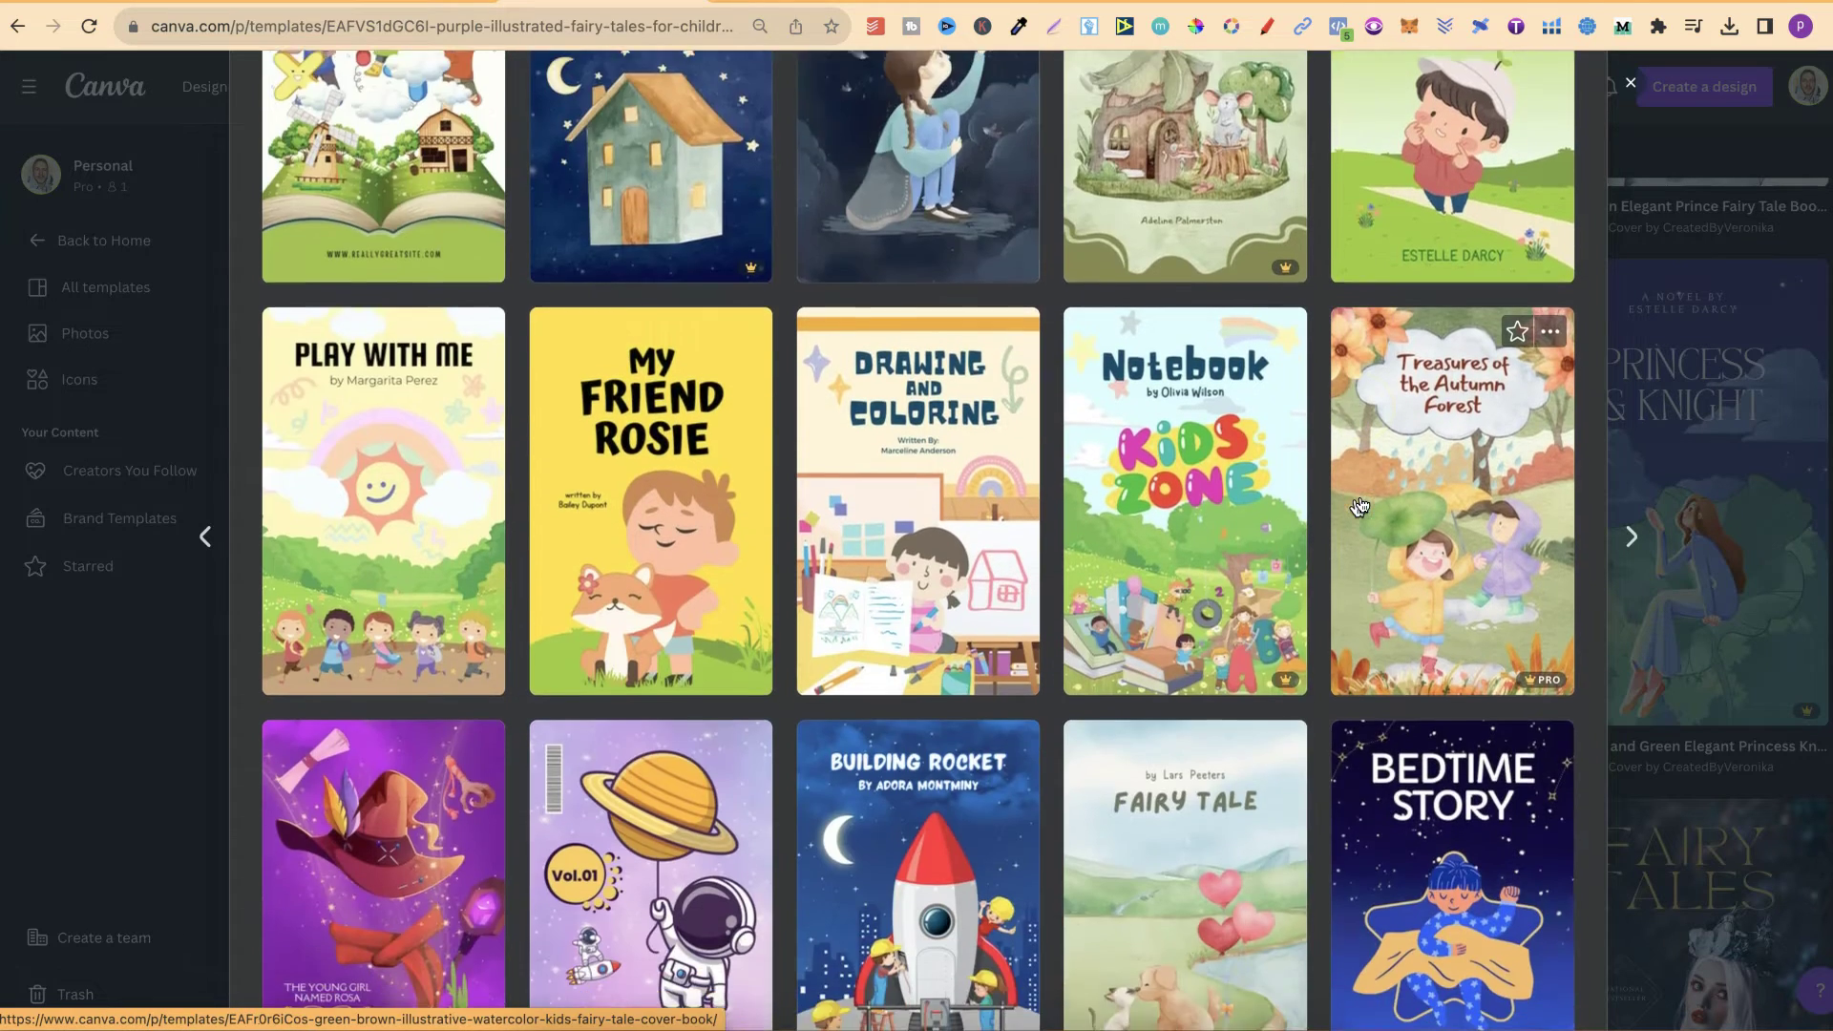
{"action": "scroll", "coordinate": [1360, 506], "scroll_direction": "down", "scroll_amount": 3}
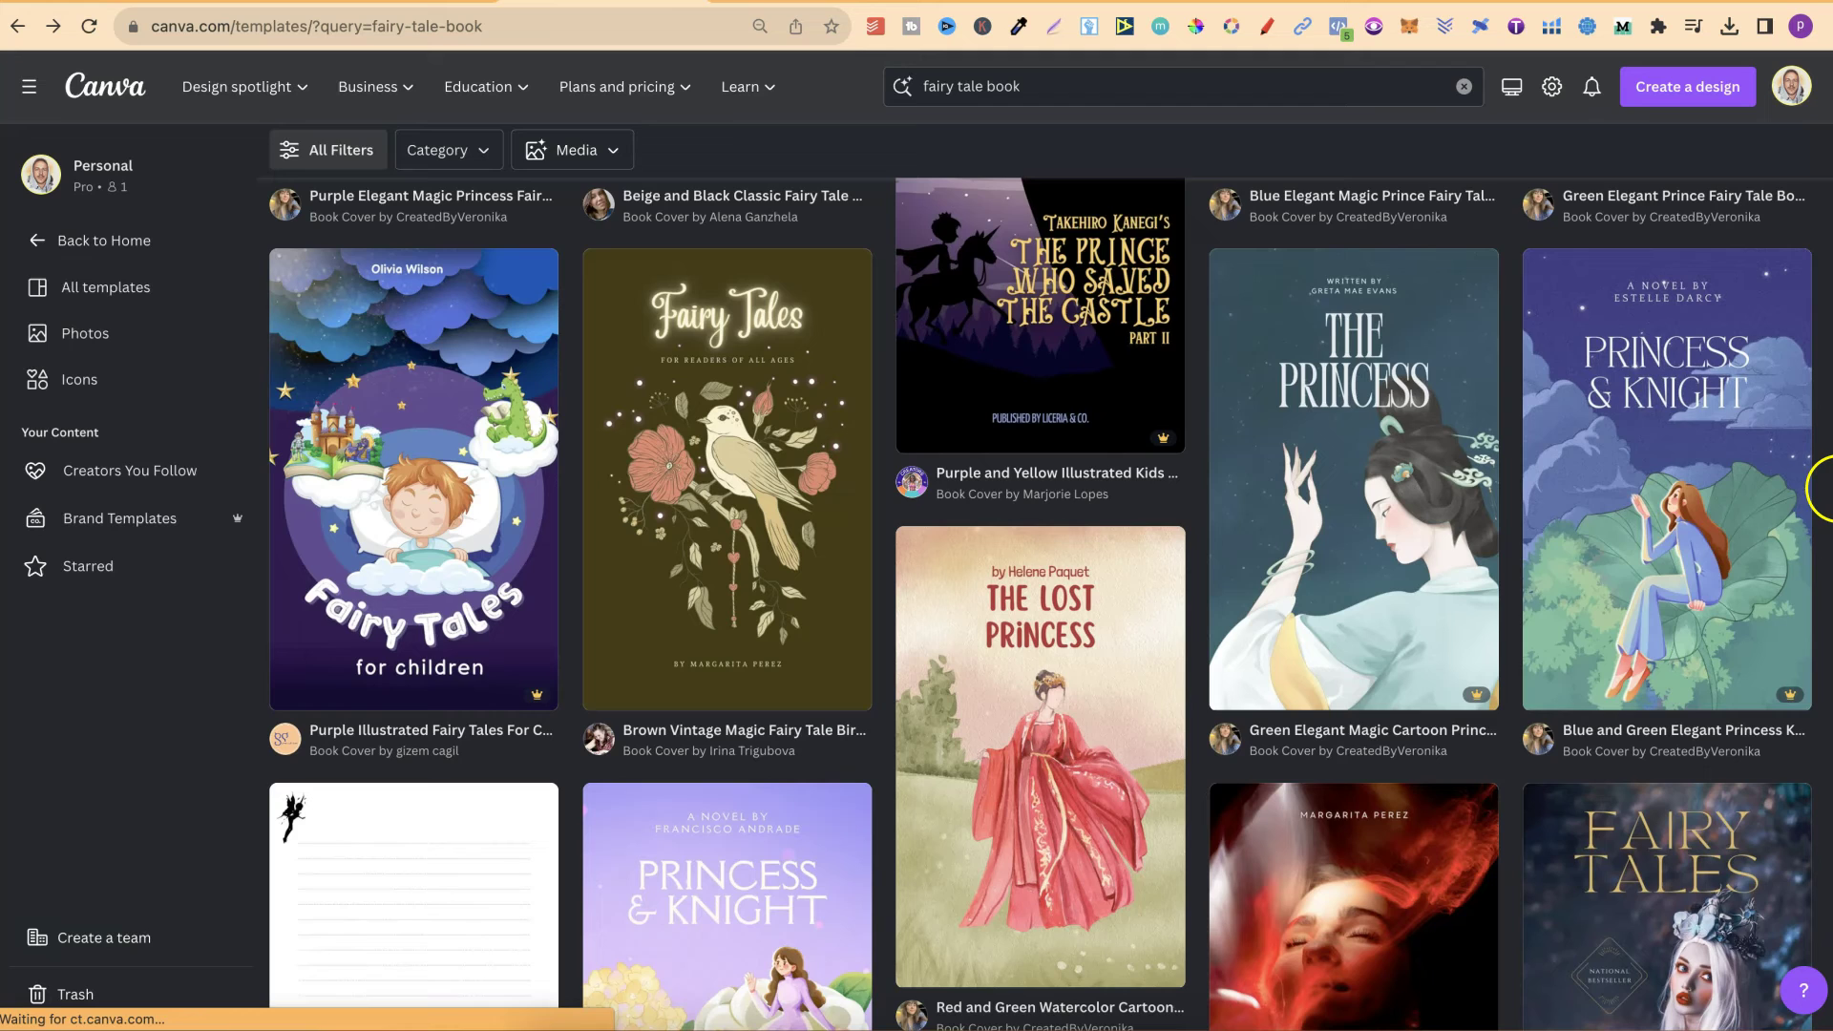
{"action": "left_click", "coordinate": [1814, 506]}
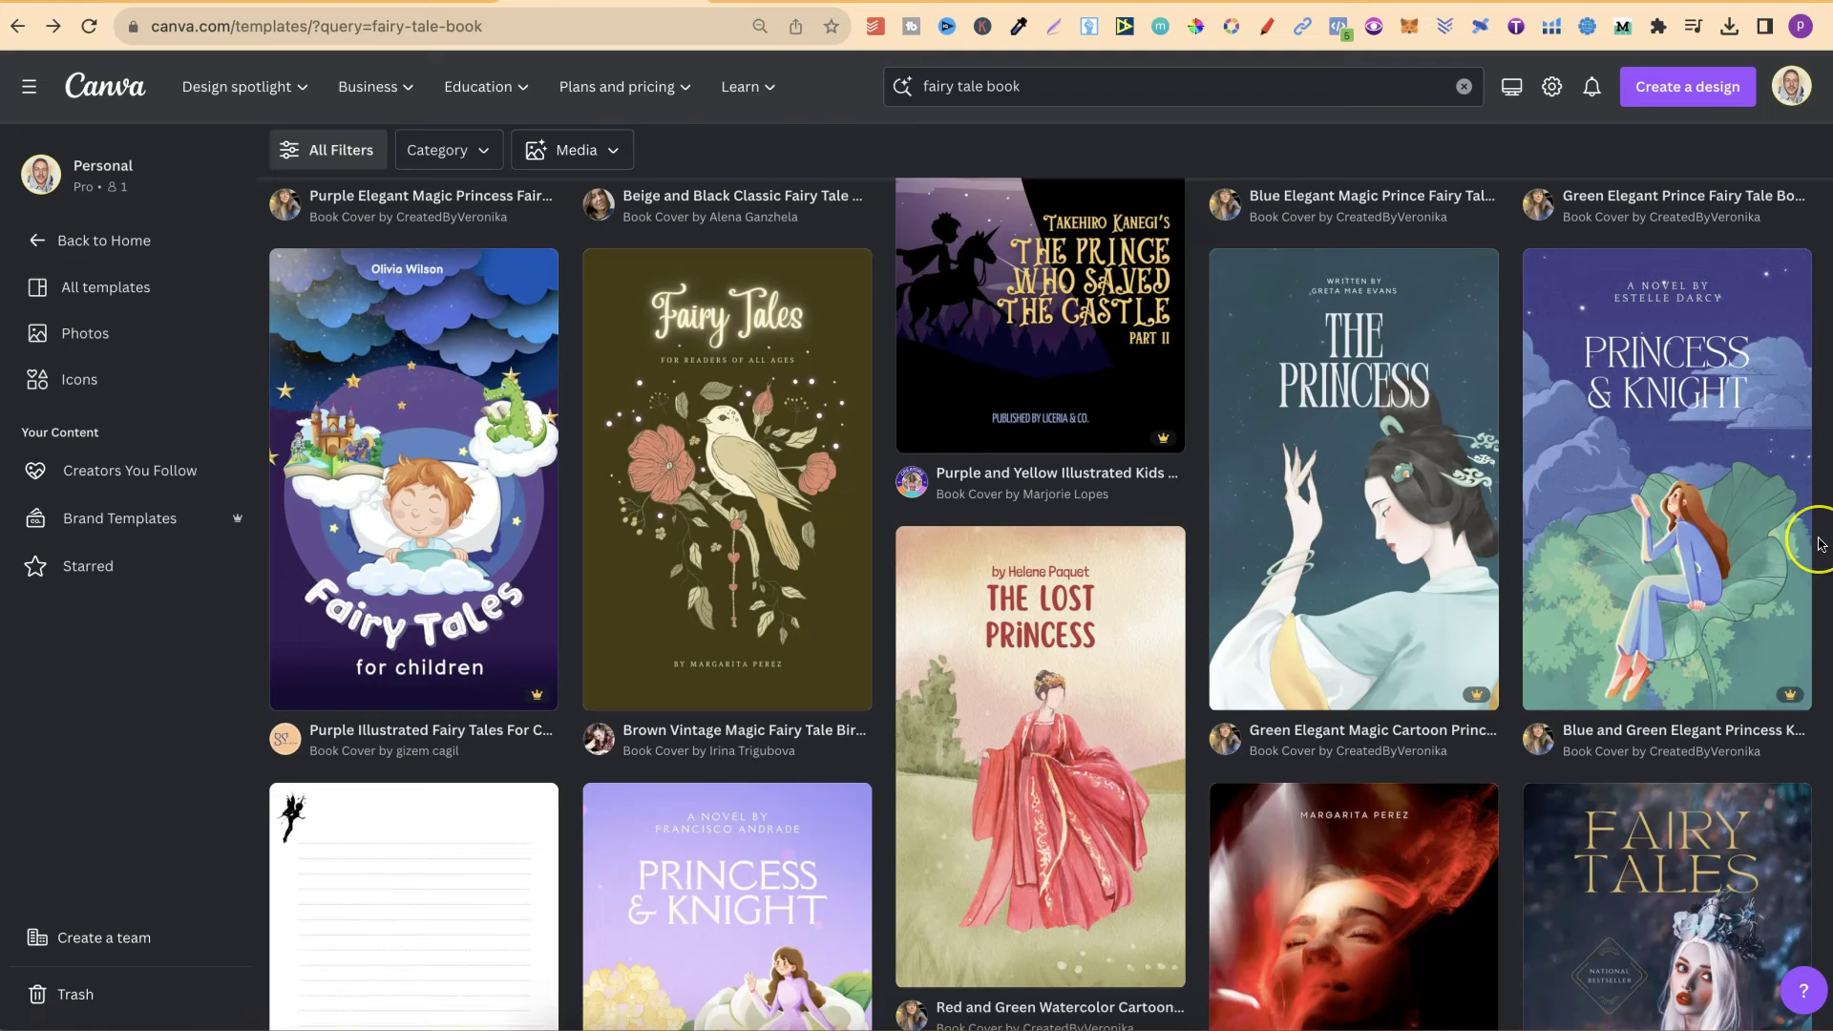
{"action": "scroll", "coordinate": [1819, 544], "scroll_direction": "down", "scroll_amount": 10}
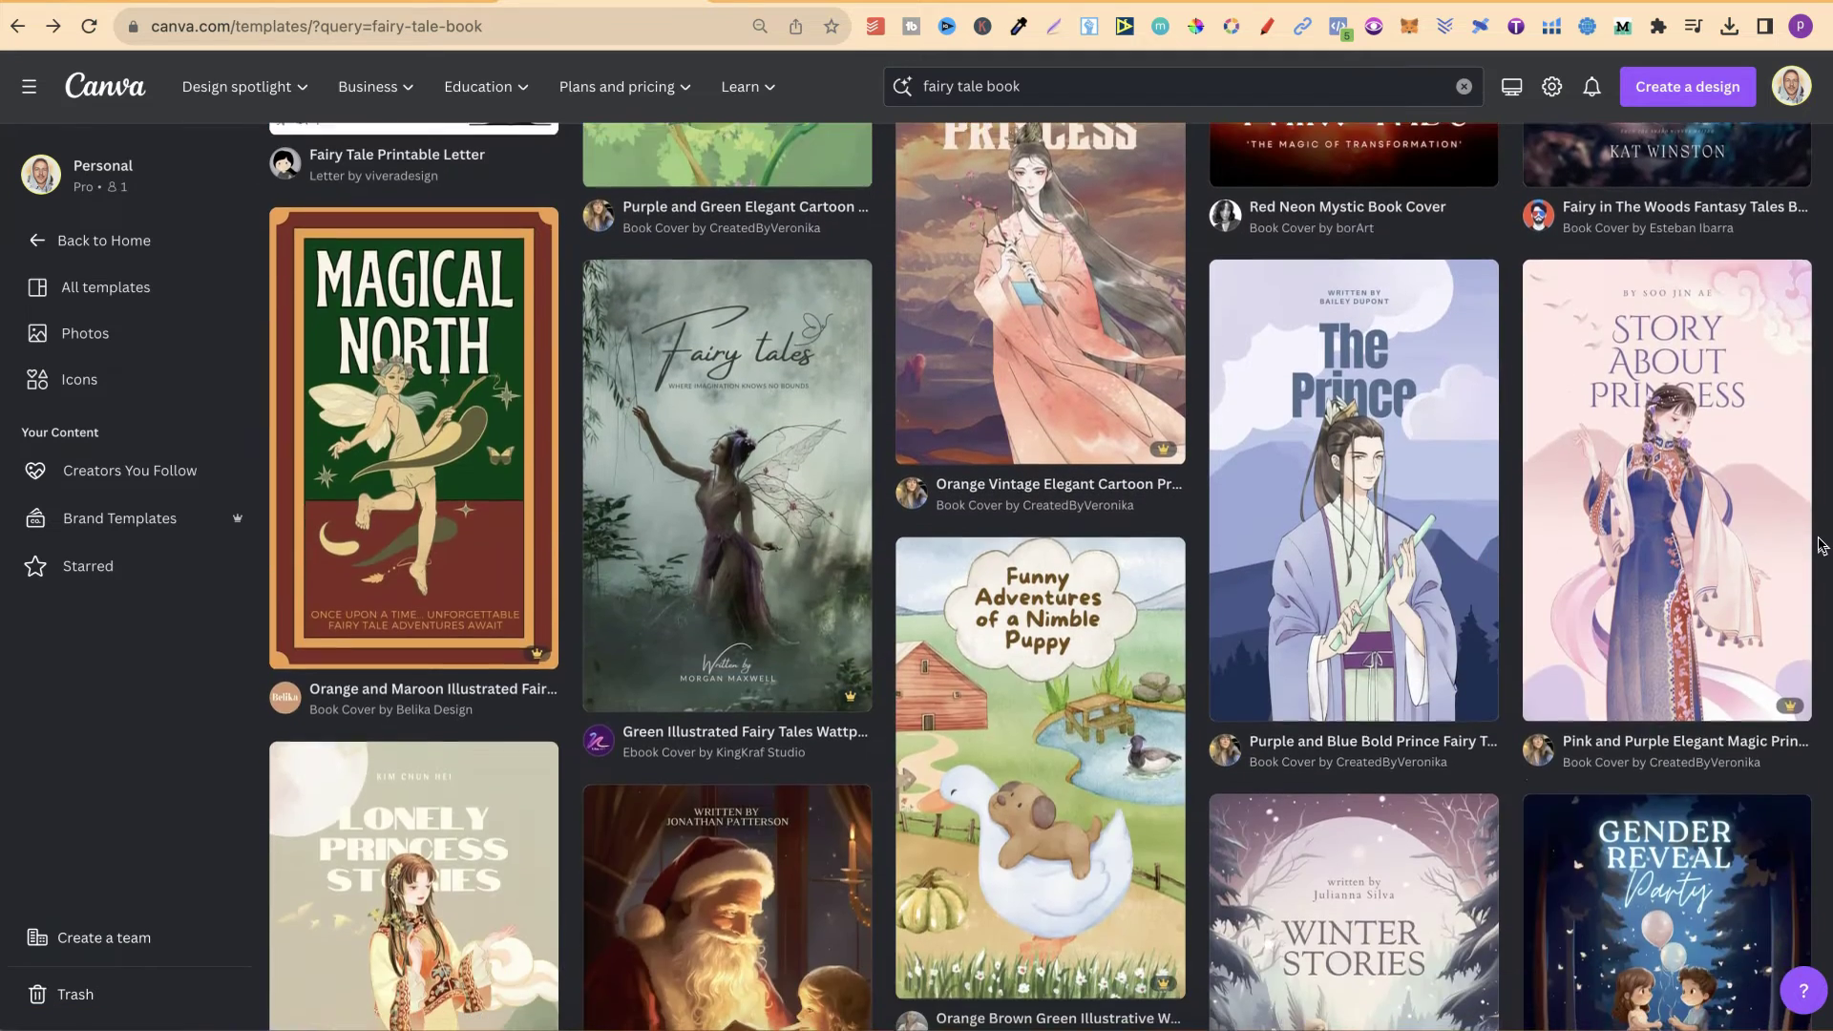
{"action": "scroll", "coordinate": [1818, 545], "scroll_direction": "down", "scroll_amount": 6}
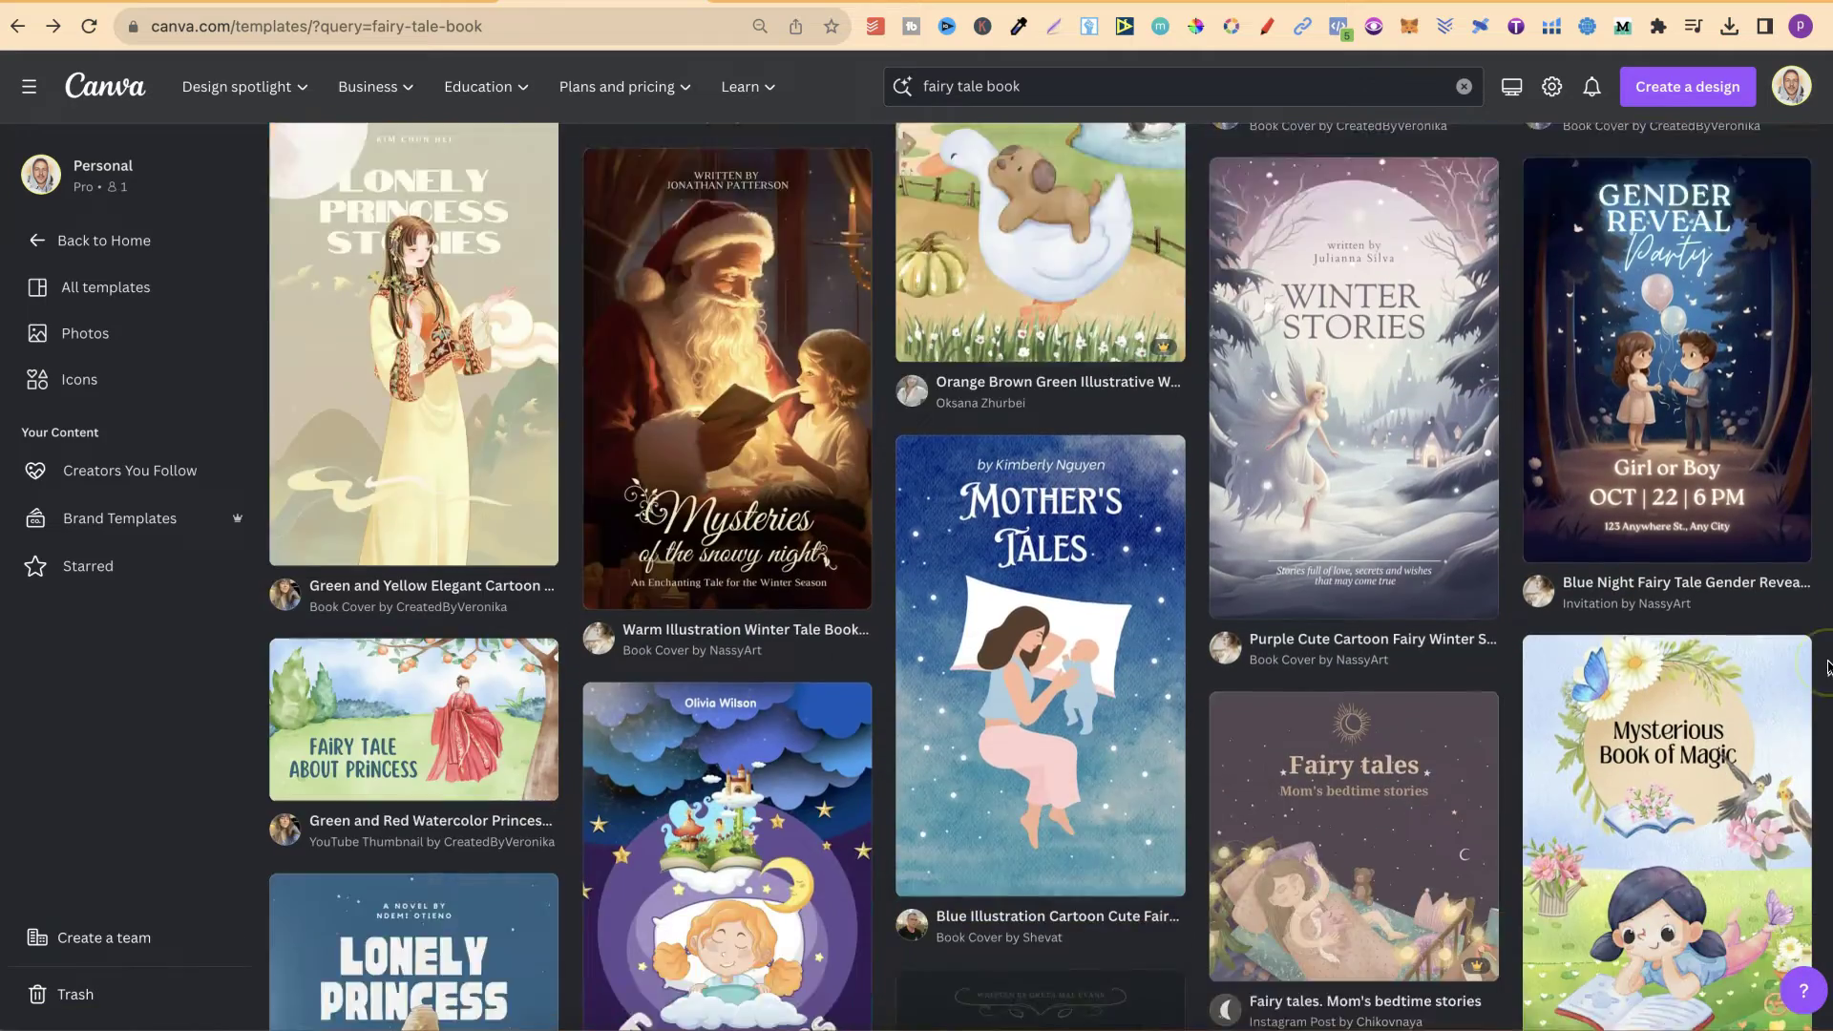
{"action": "scroll", "coordinate": [1828, 666], "scroll_direction": "down", "scroll_amount": 10}
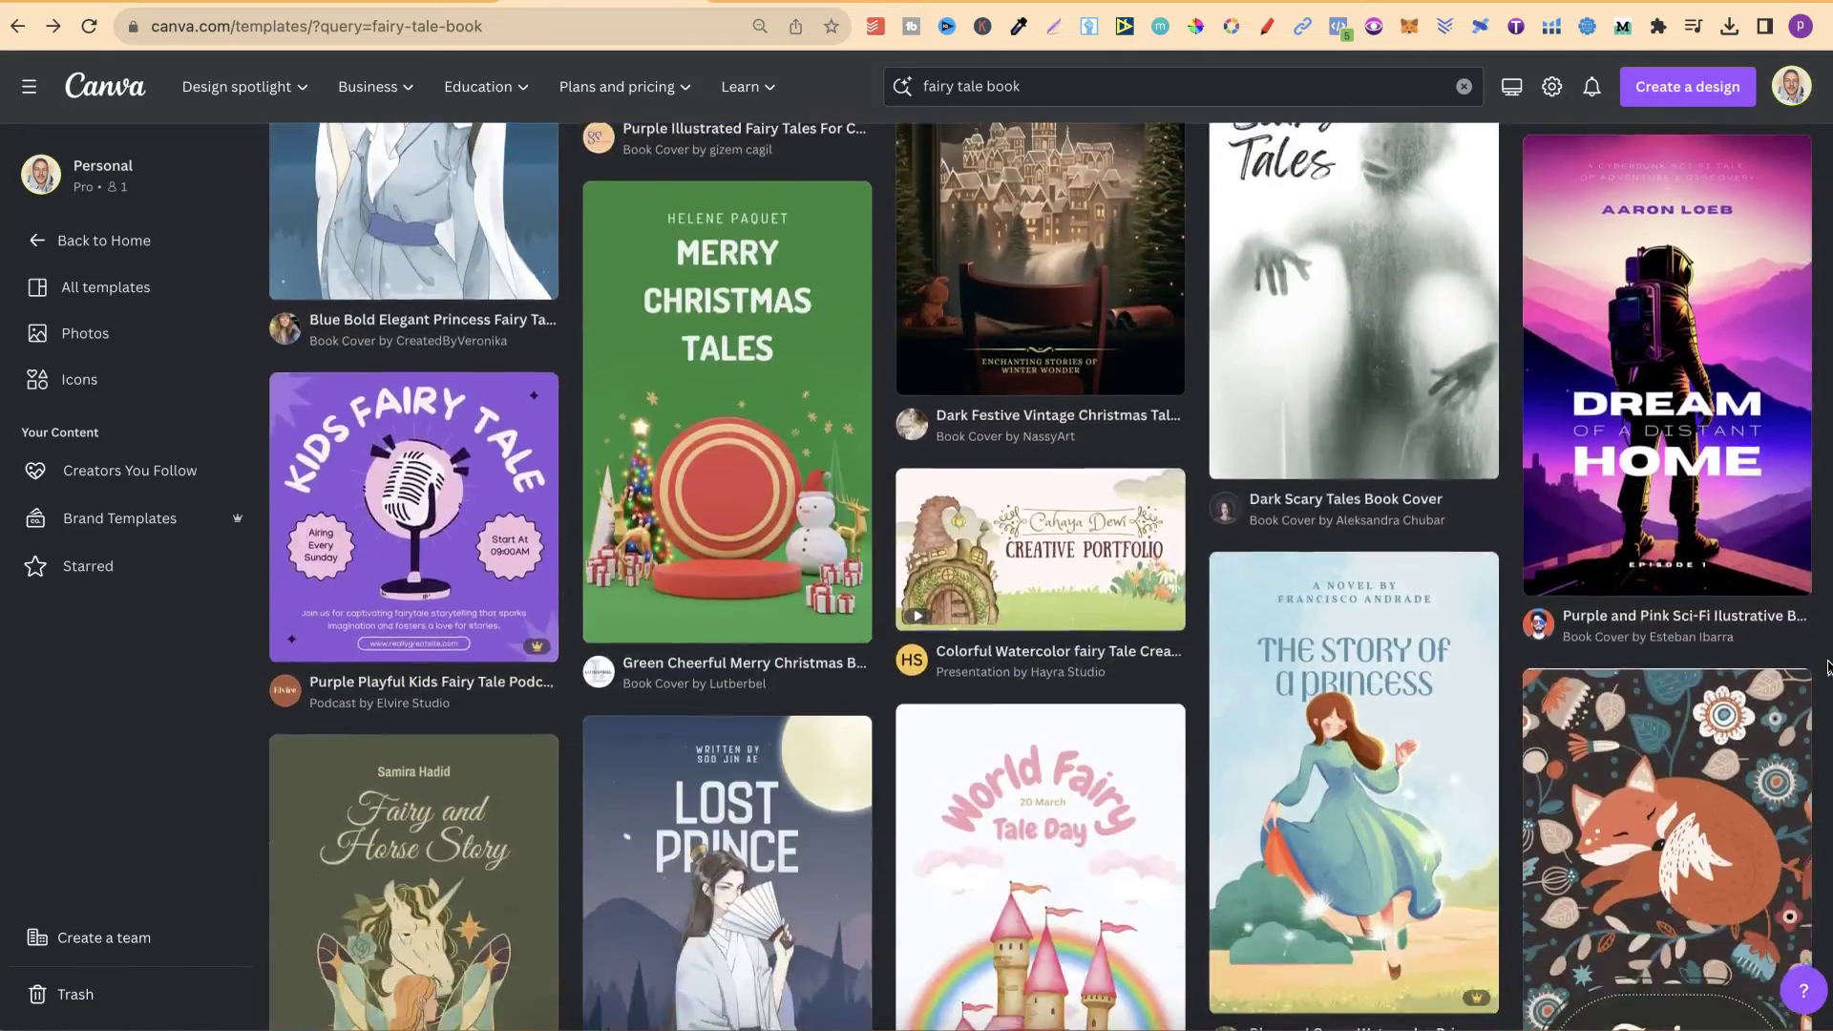
{"action": "scroll", "coordinate": [1826, 673], "scroll_direction": "up", "scroll_amount": 20}
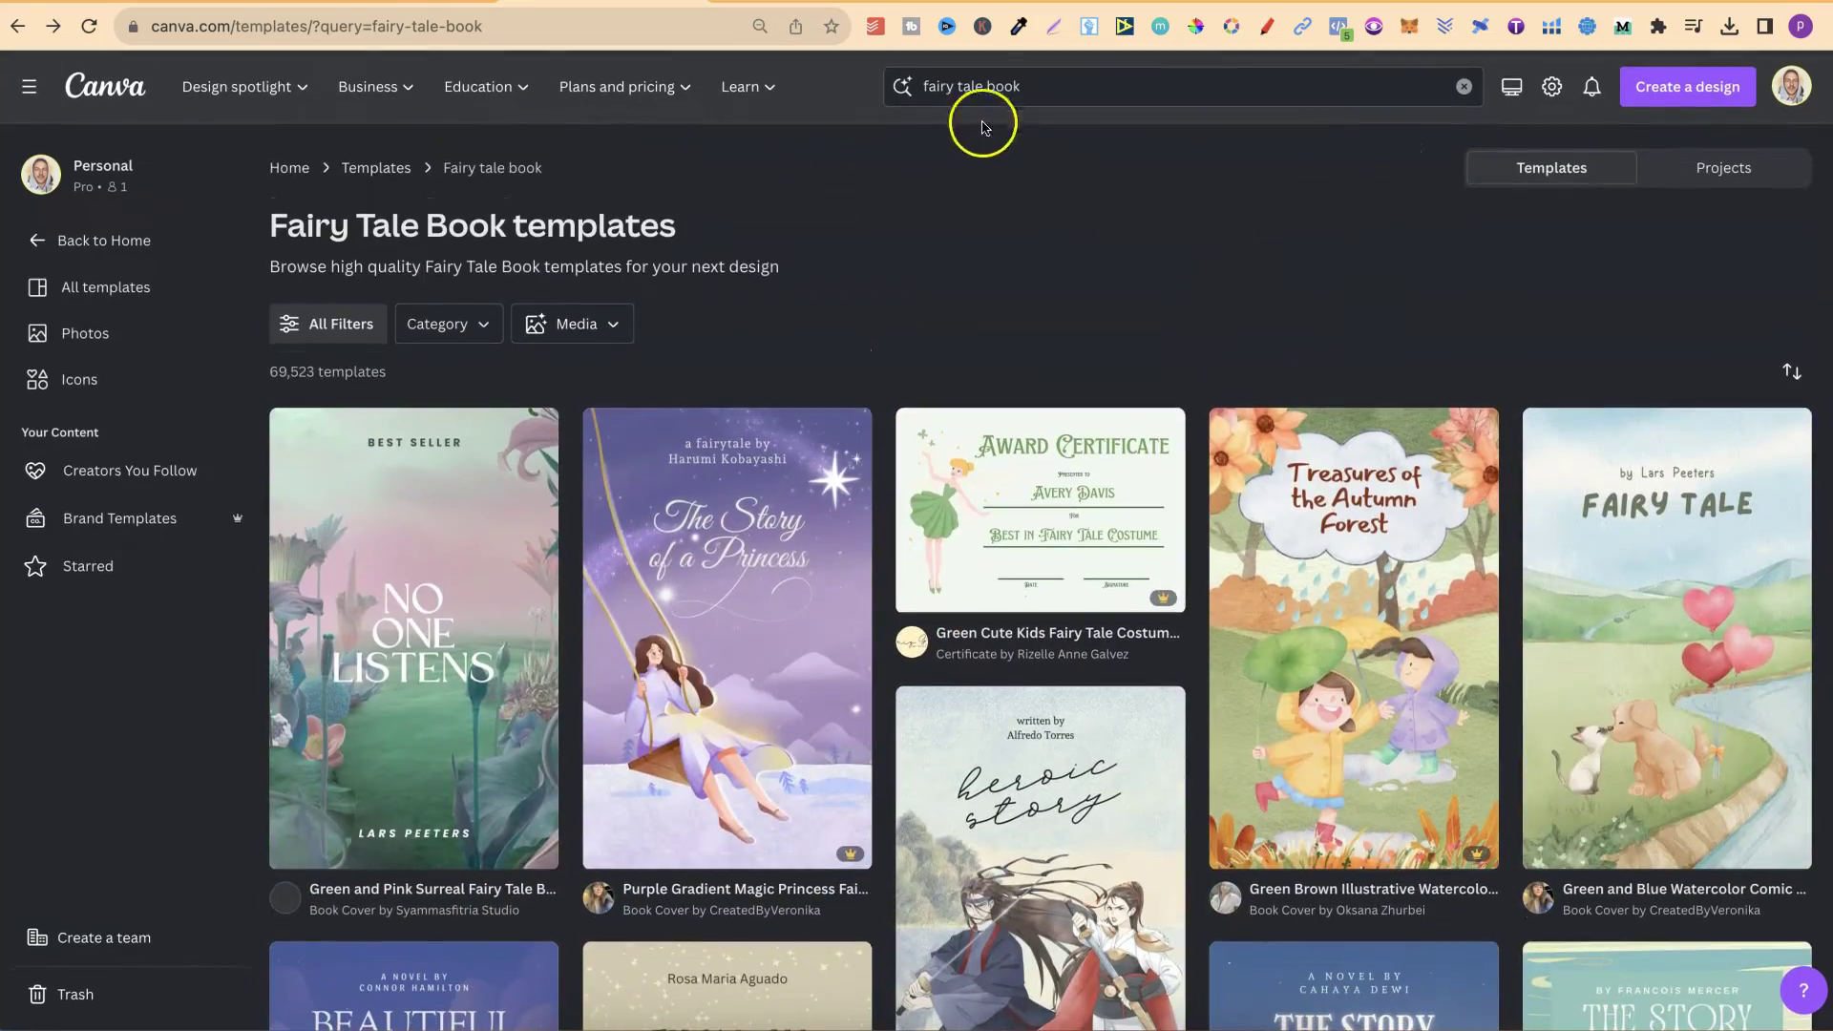
{"action": "left_click", "coordinate": [994, 84]}
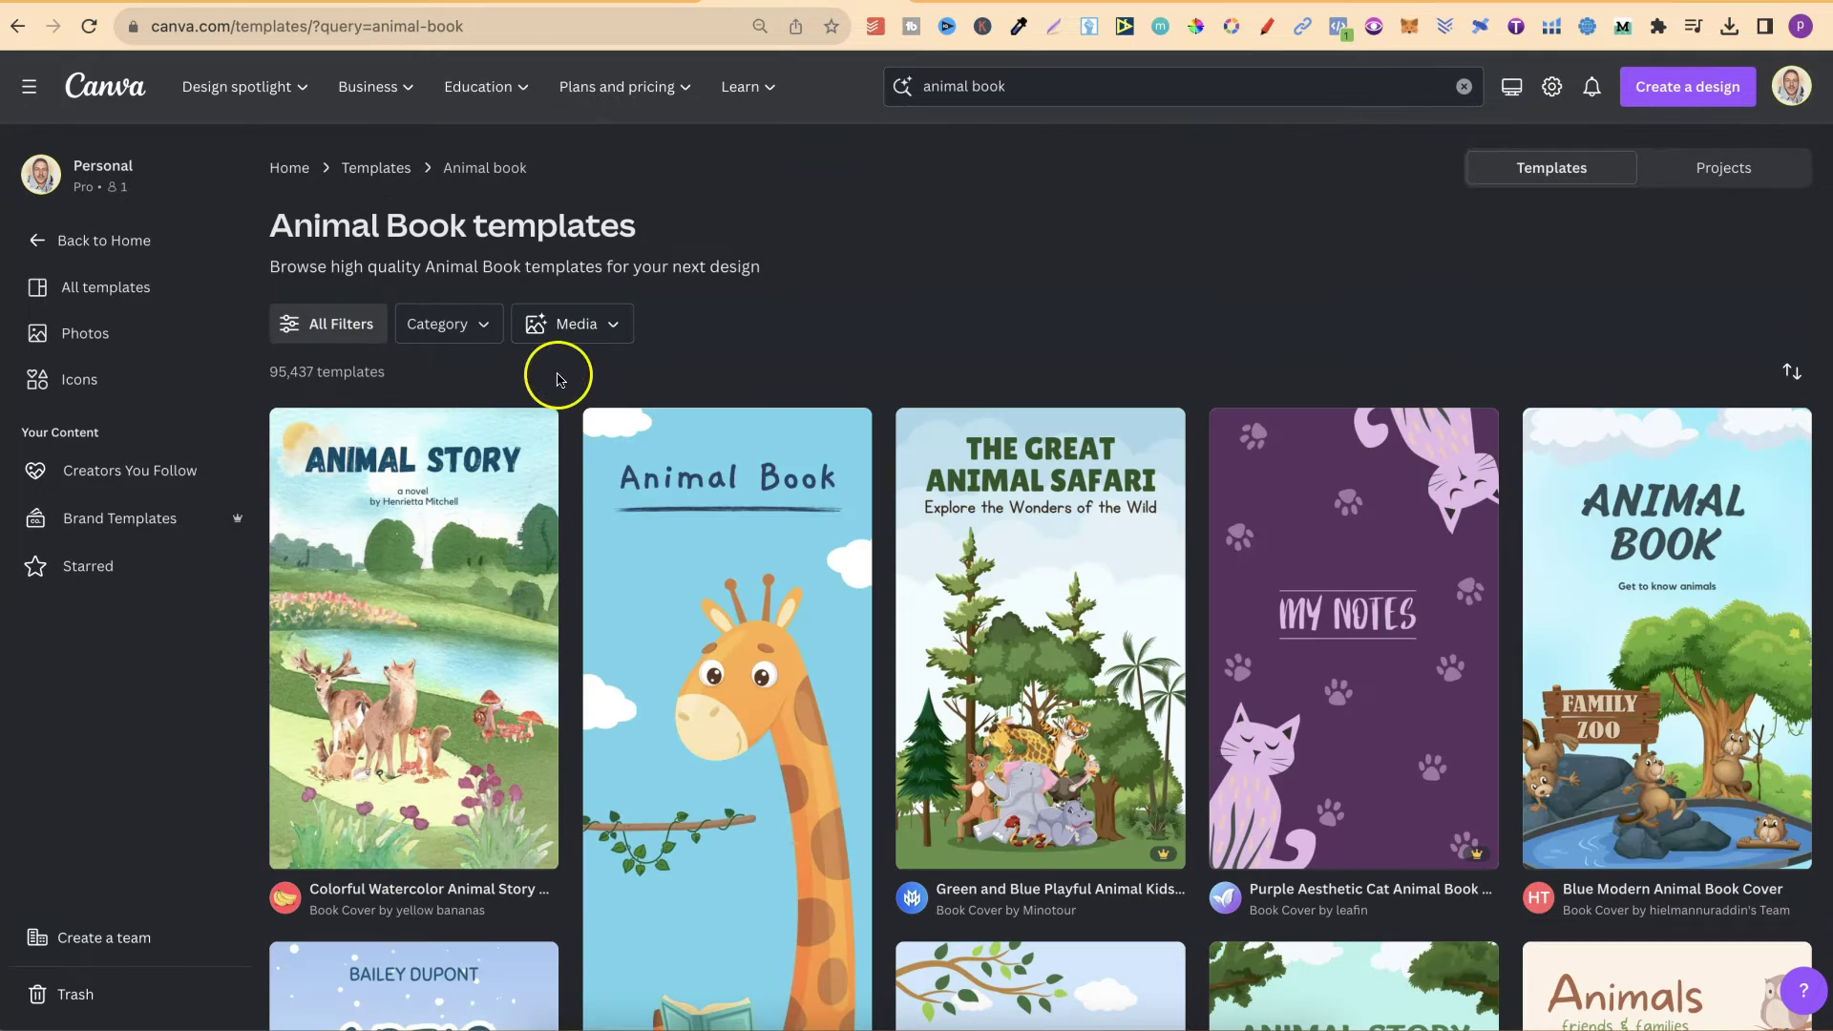
{"action": "left_click", "coordinate": [1066, 95]}
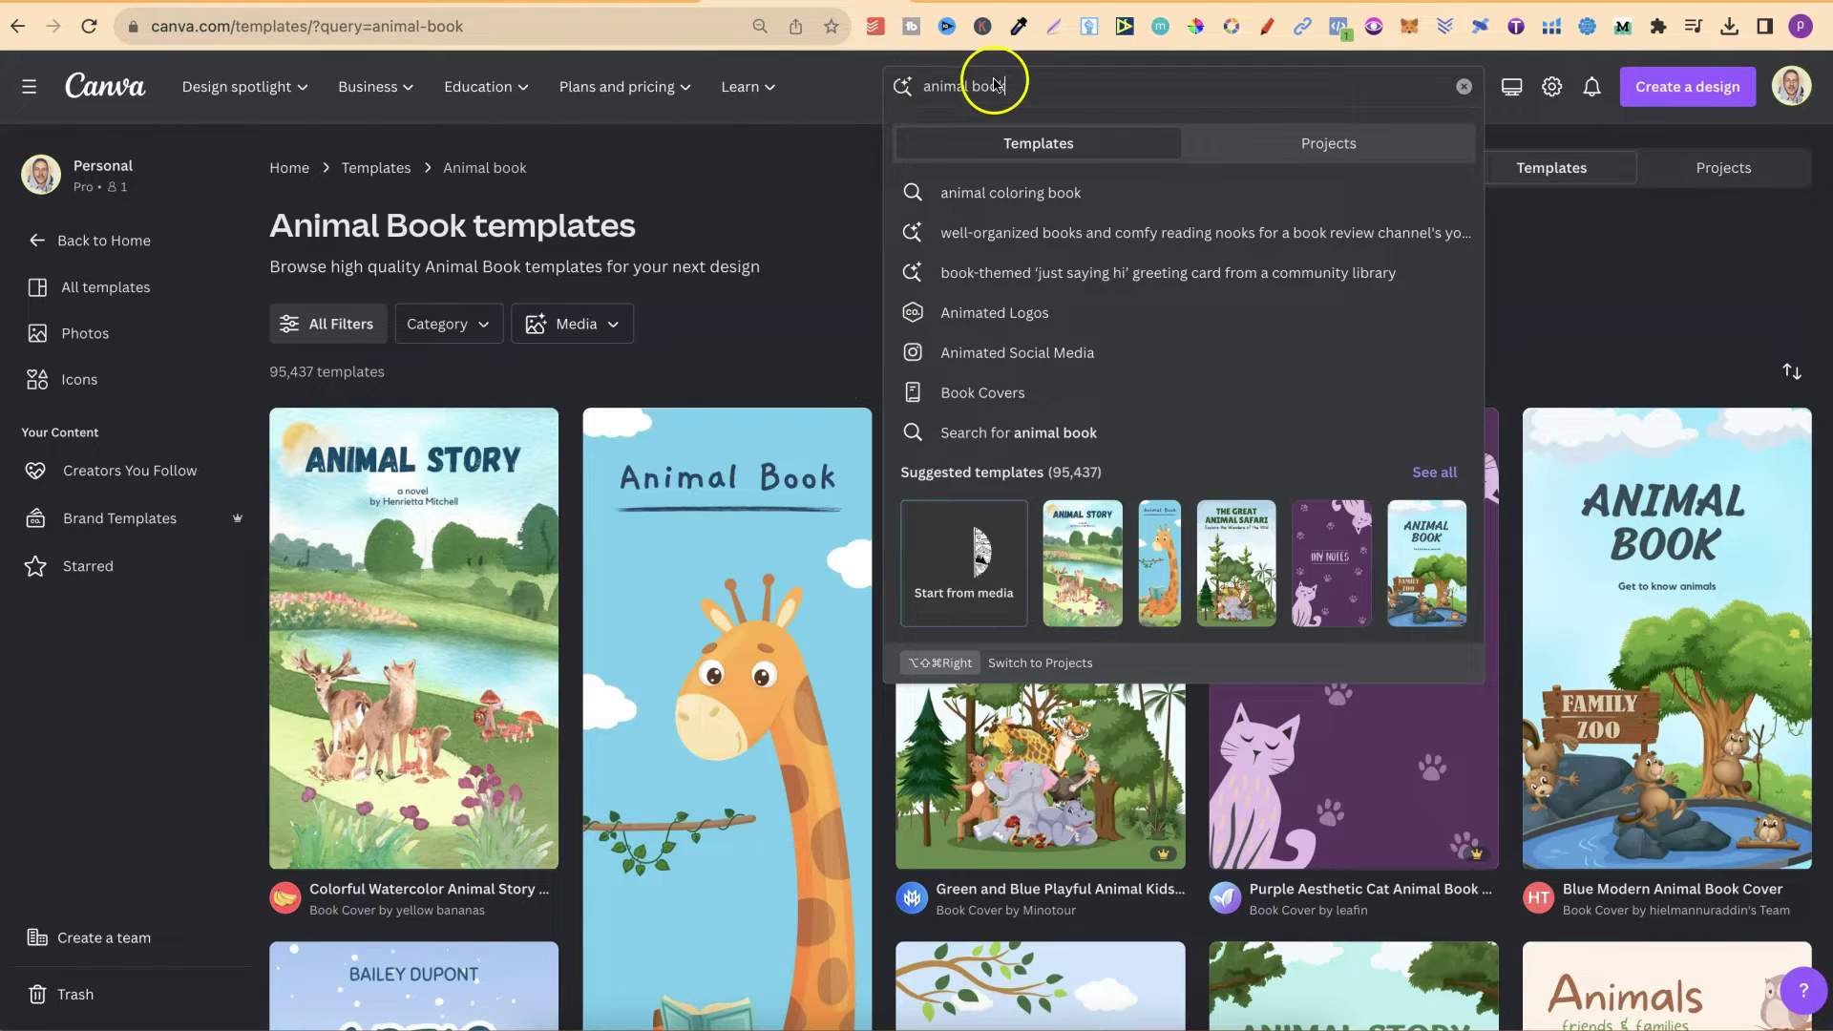
{"action": "left_click", "coordinate": [1429, 468]}
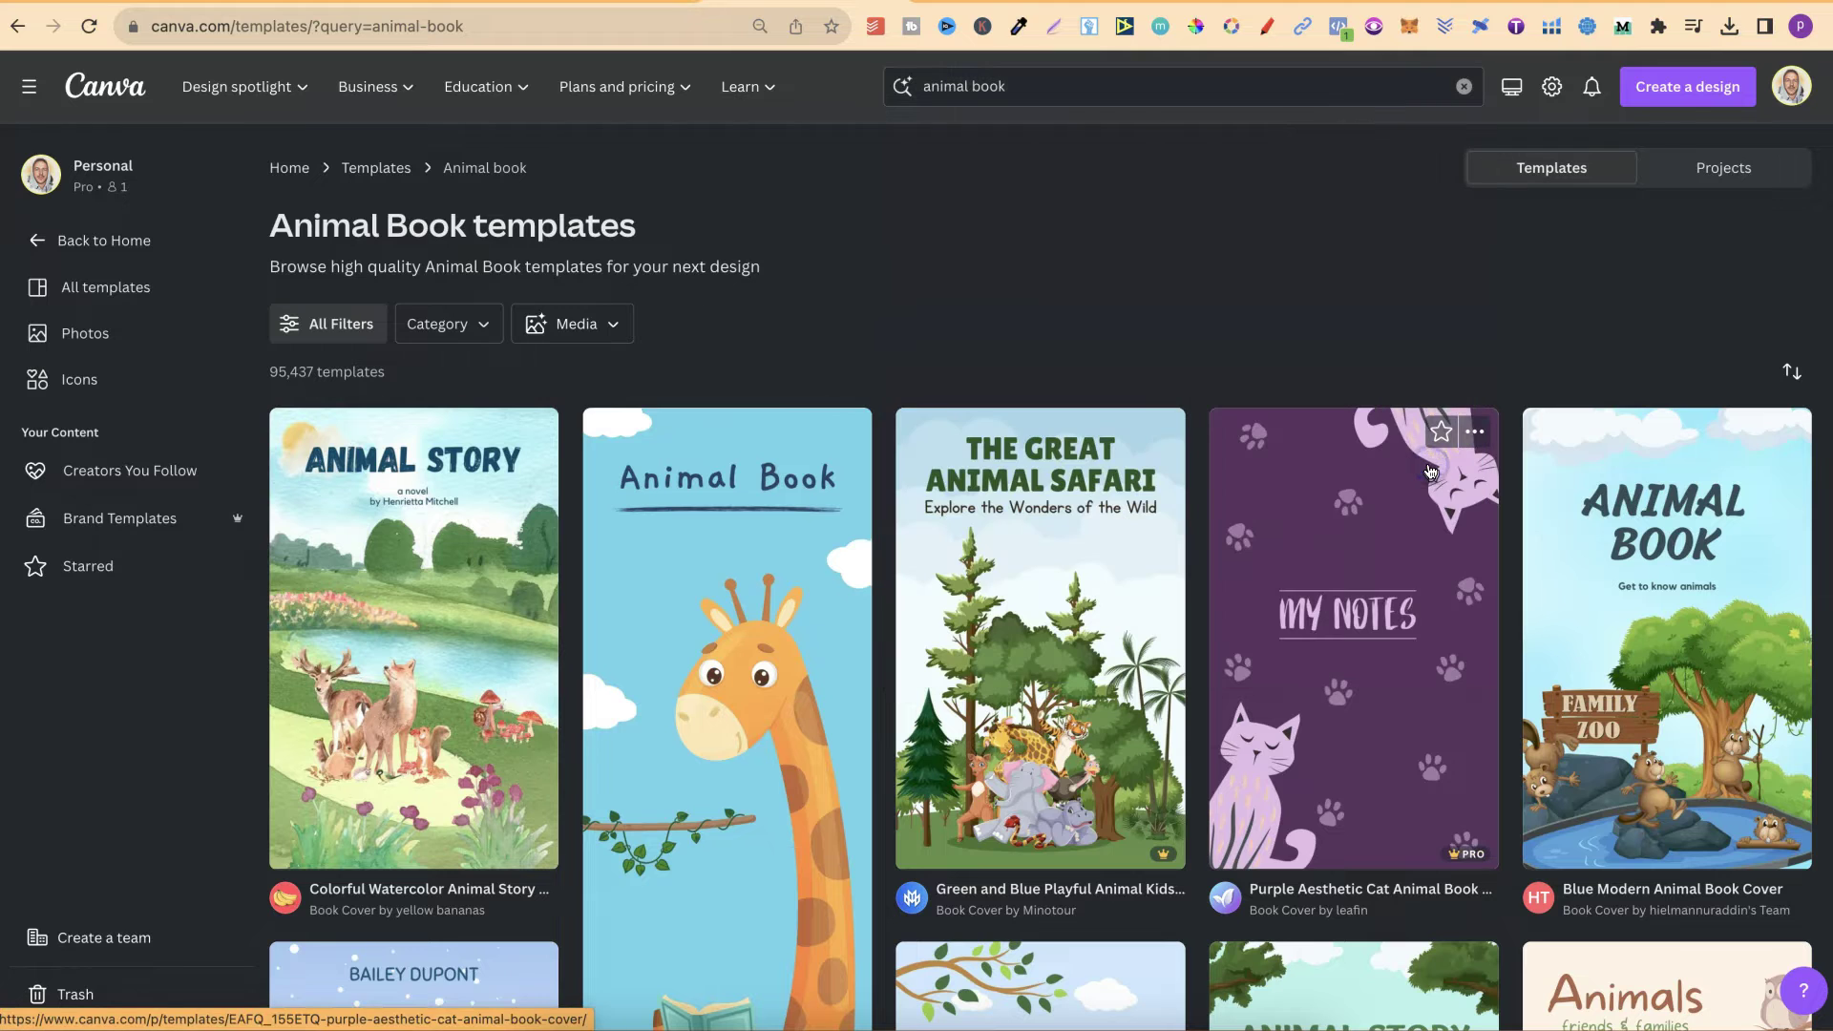
{"action": "scroll", "coordinate": [1825, 485], "scroll_direction": "down", "scroll_amount": 2}
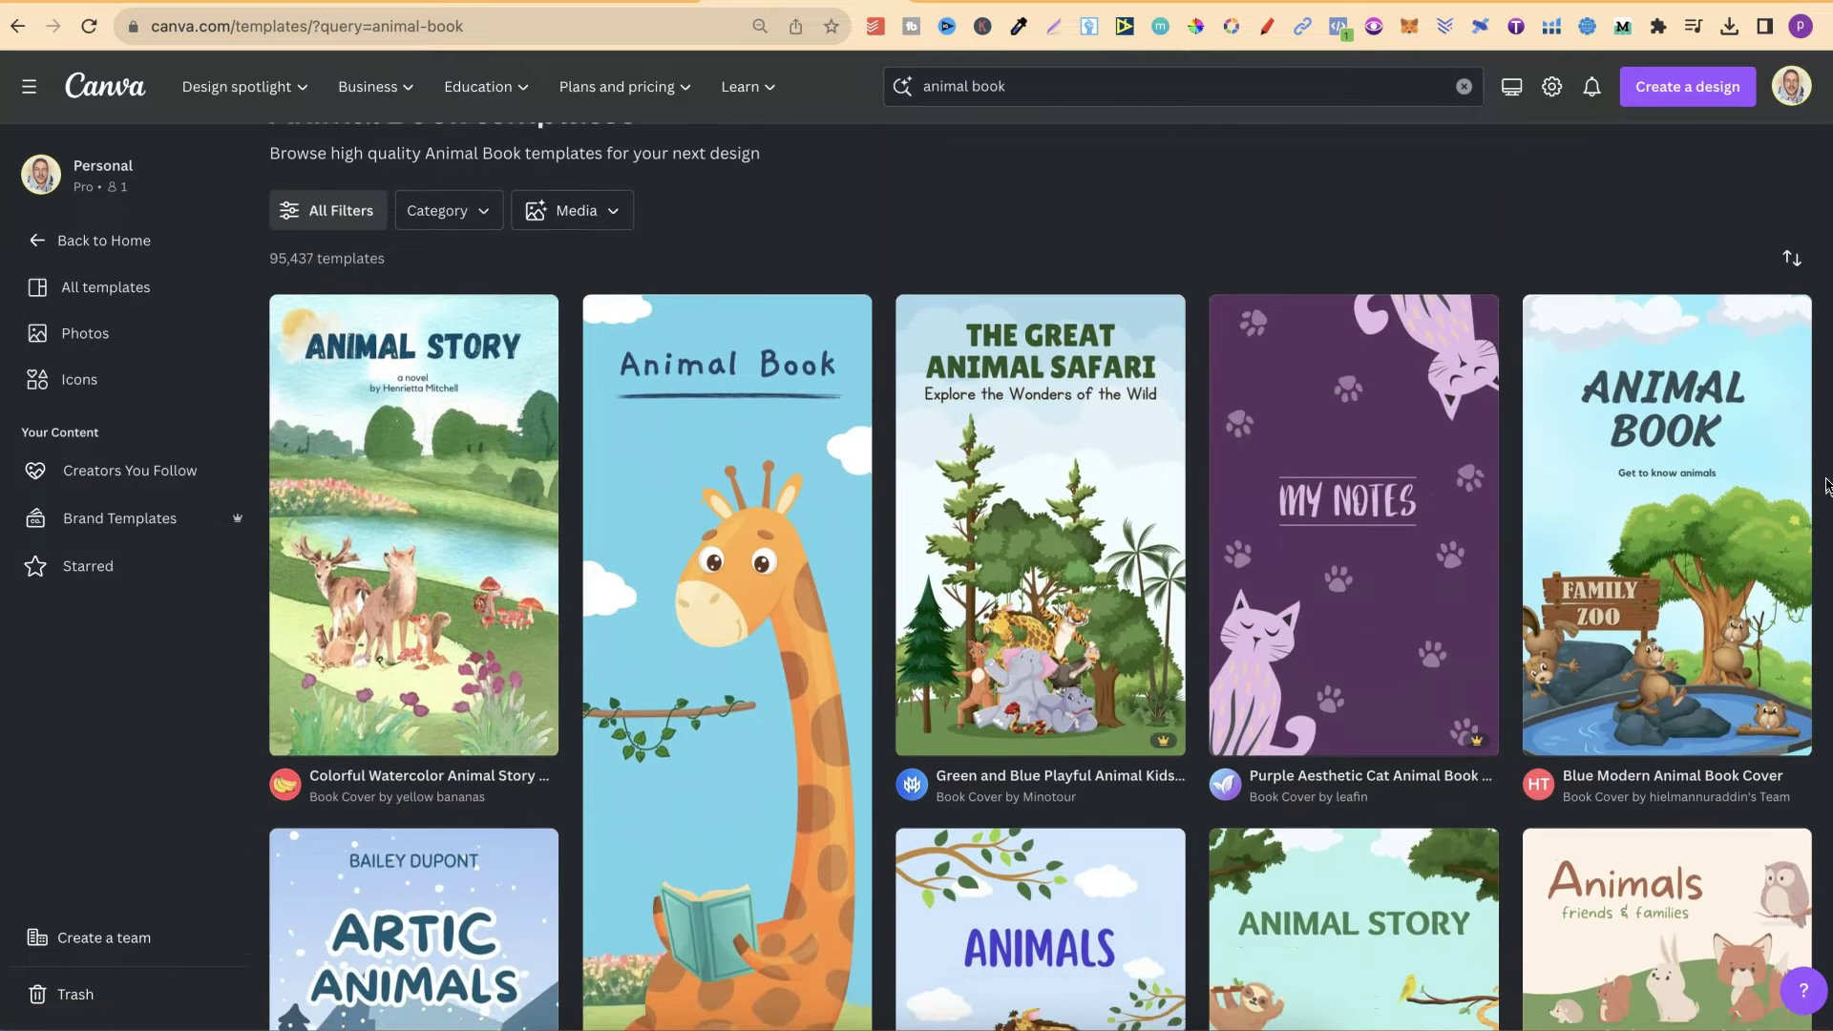
{"action": "scroll", "coordinate": [1825, 485], "scroll_direction": "up", "scroll_amount": 1}
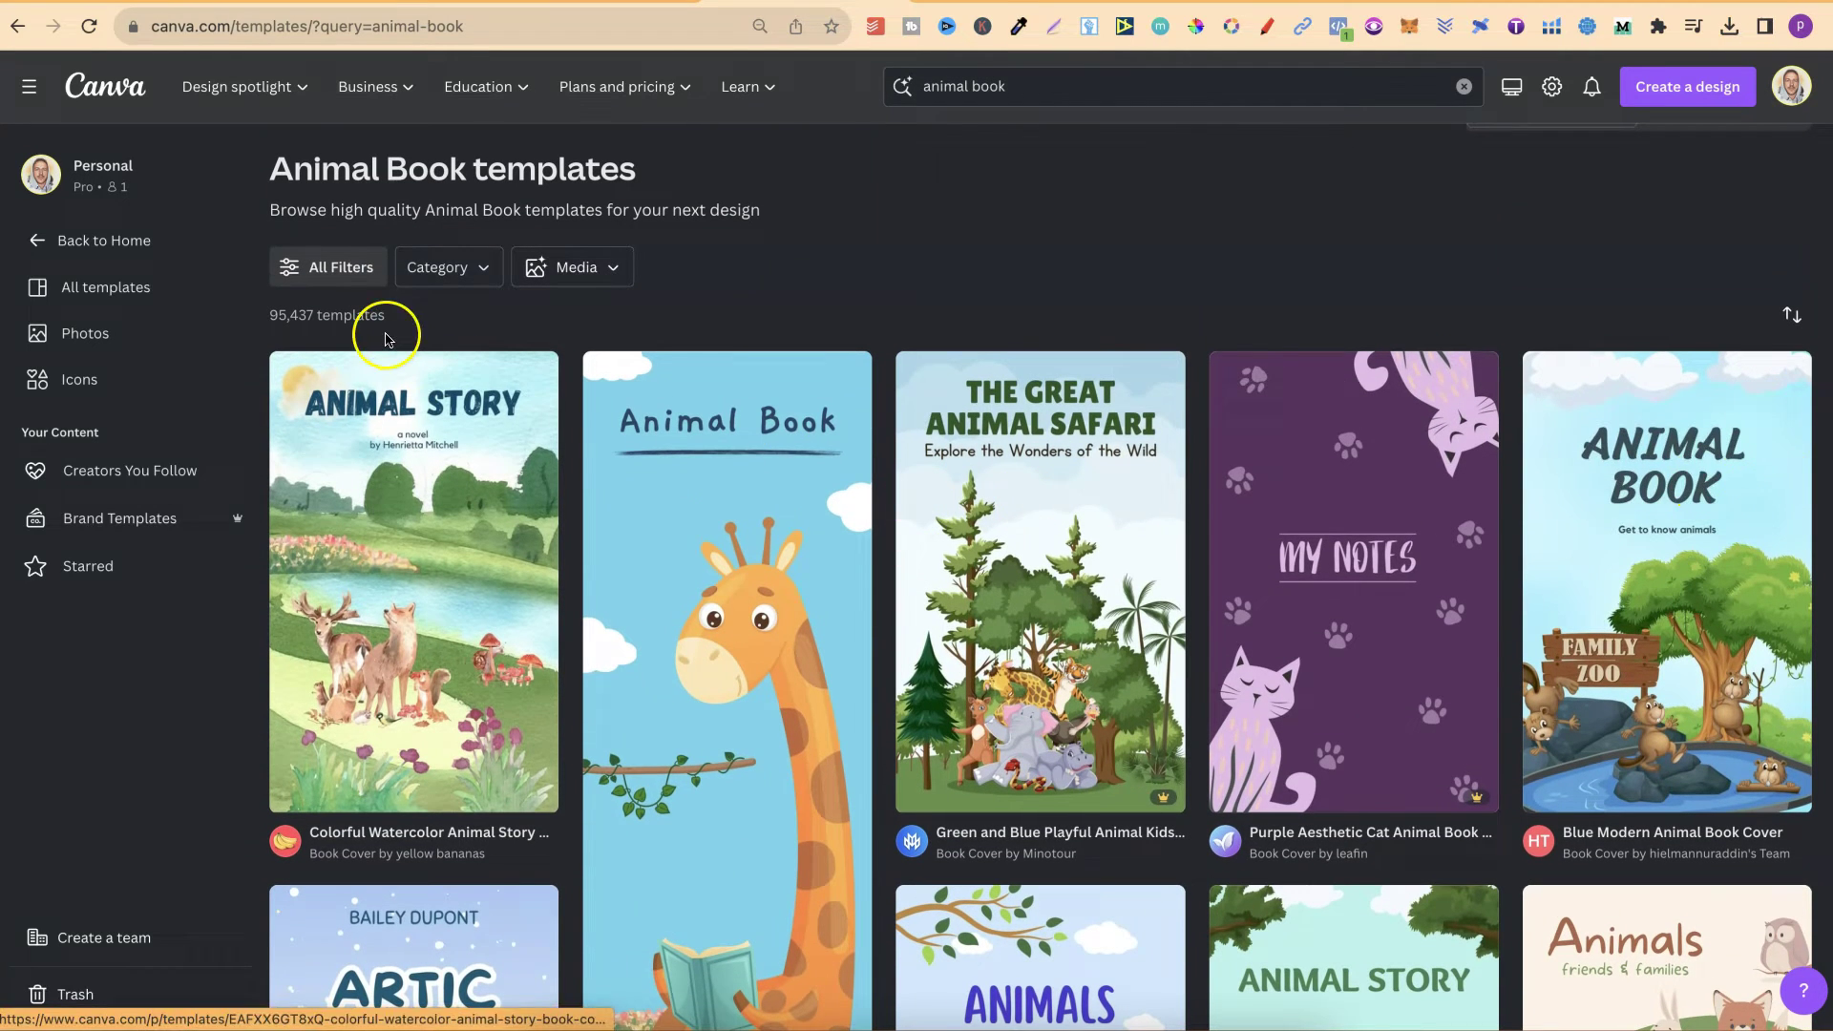
{"action": "left_click", "coordinate": [344, 272]}
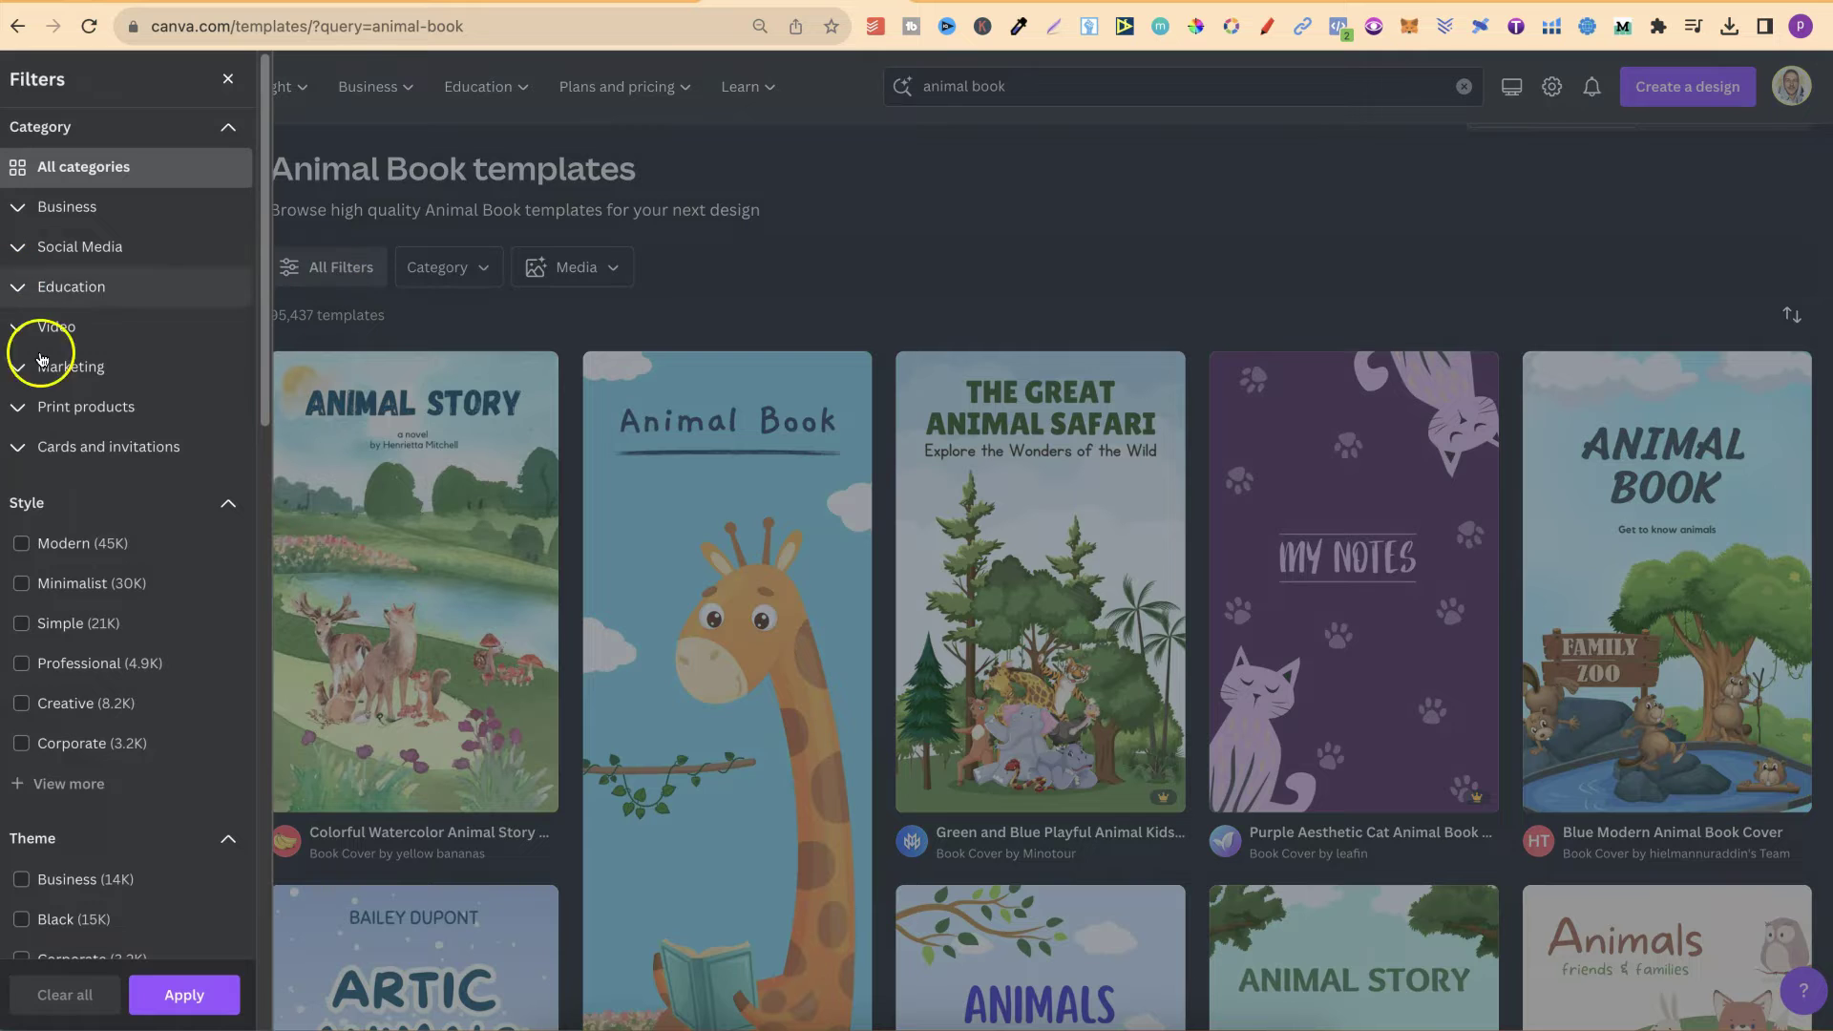
{"action": "left_click", "coordinate": [793, 286]}
{"action": "left_click", "coordinate": [468, 277]}
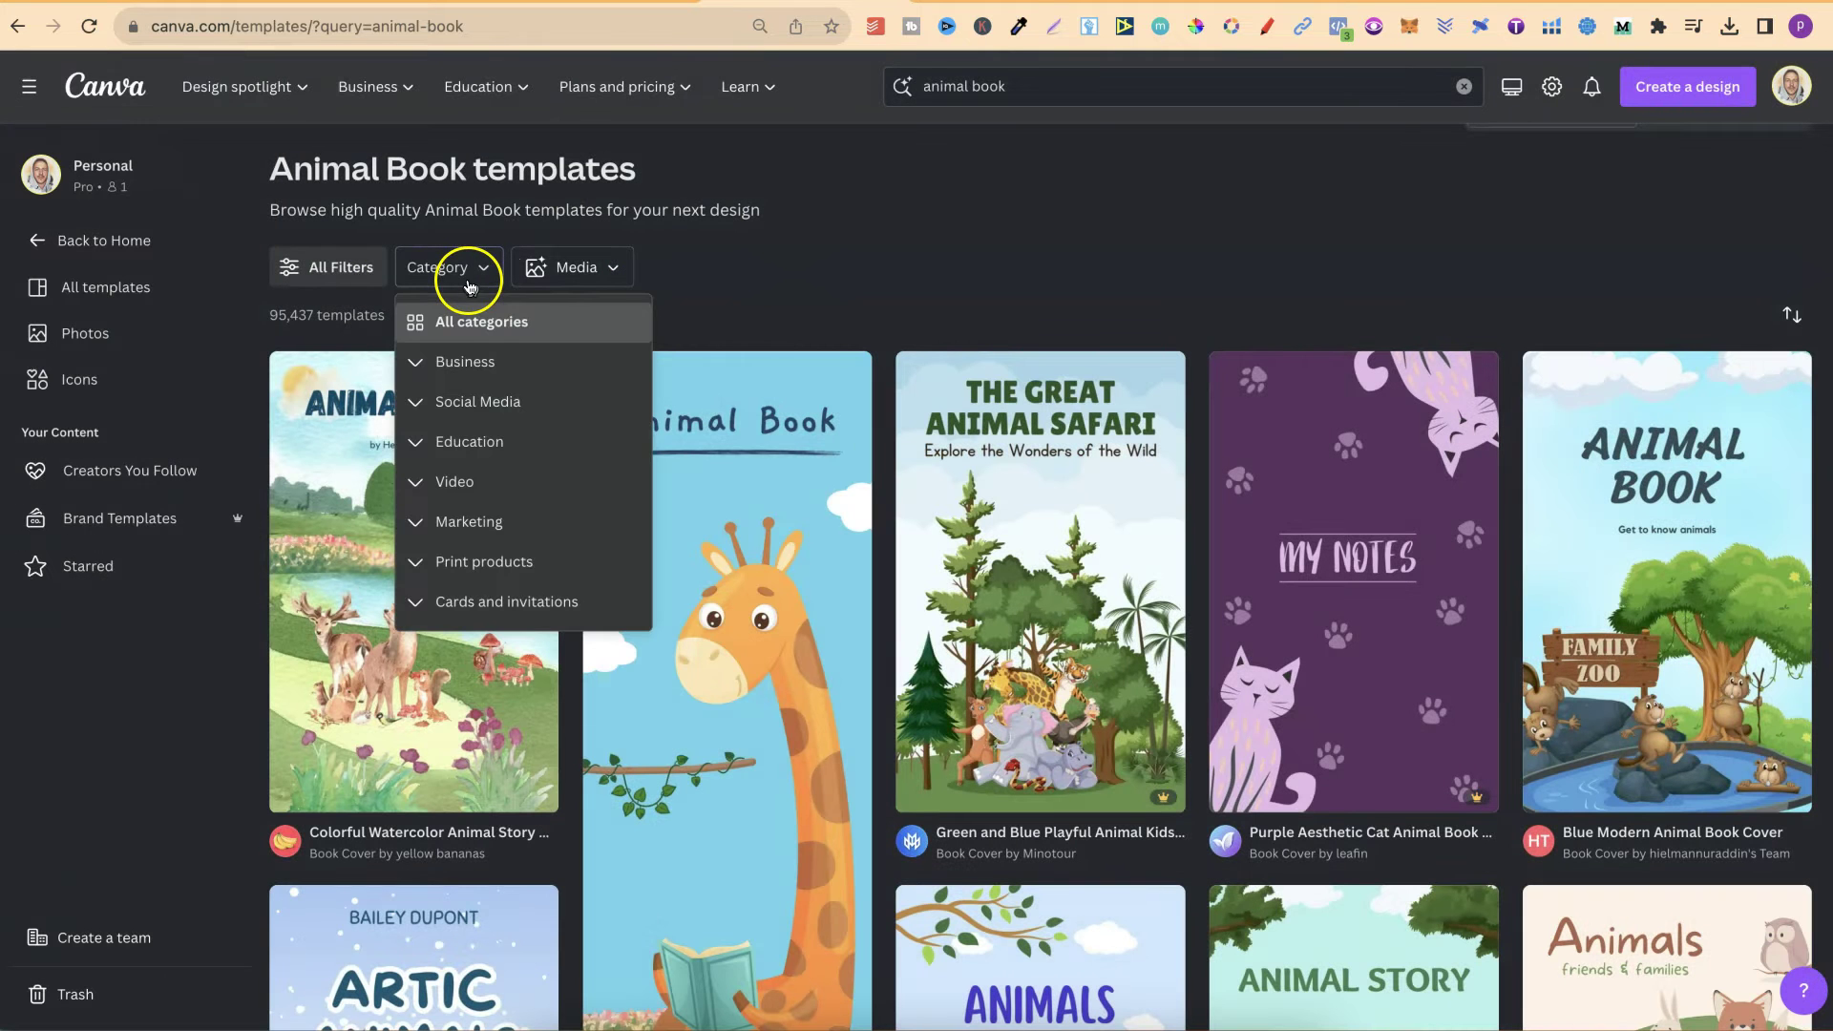
{"action": "left_click", "coordinate": [835, 279]}
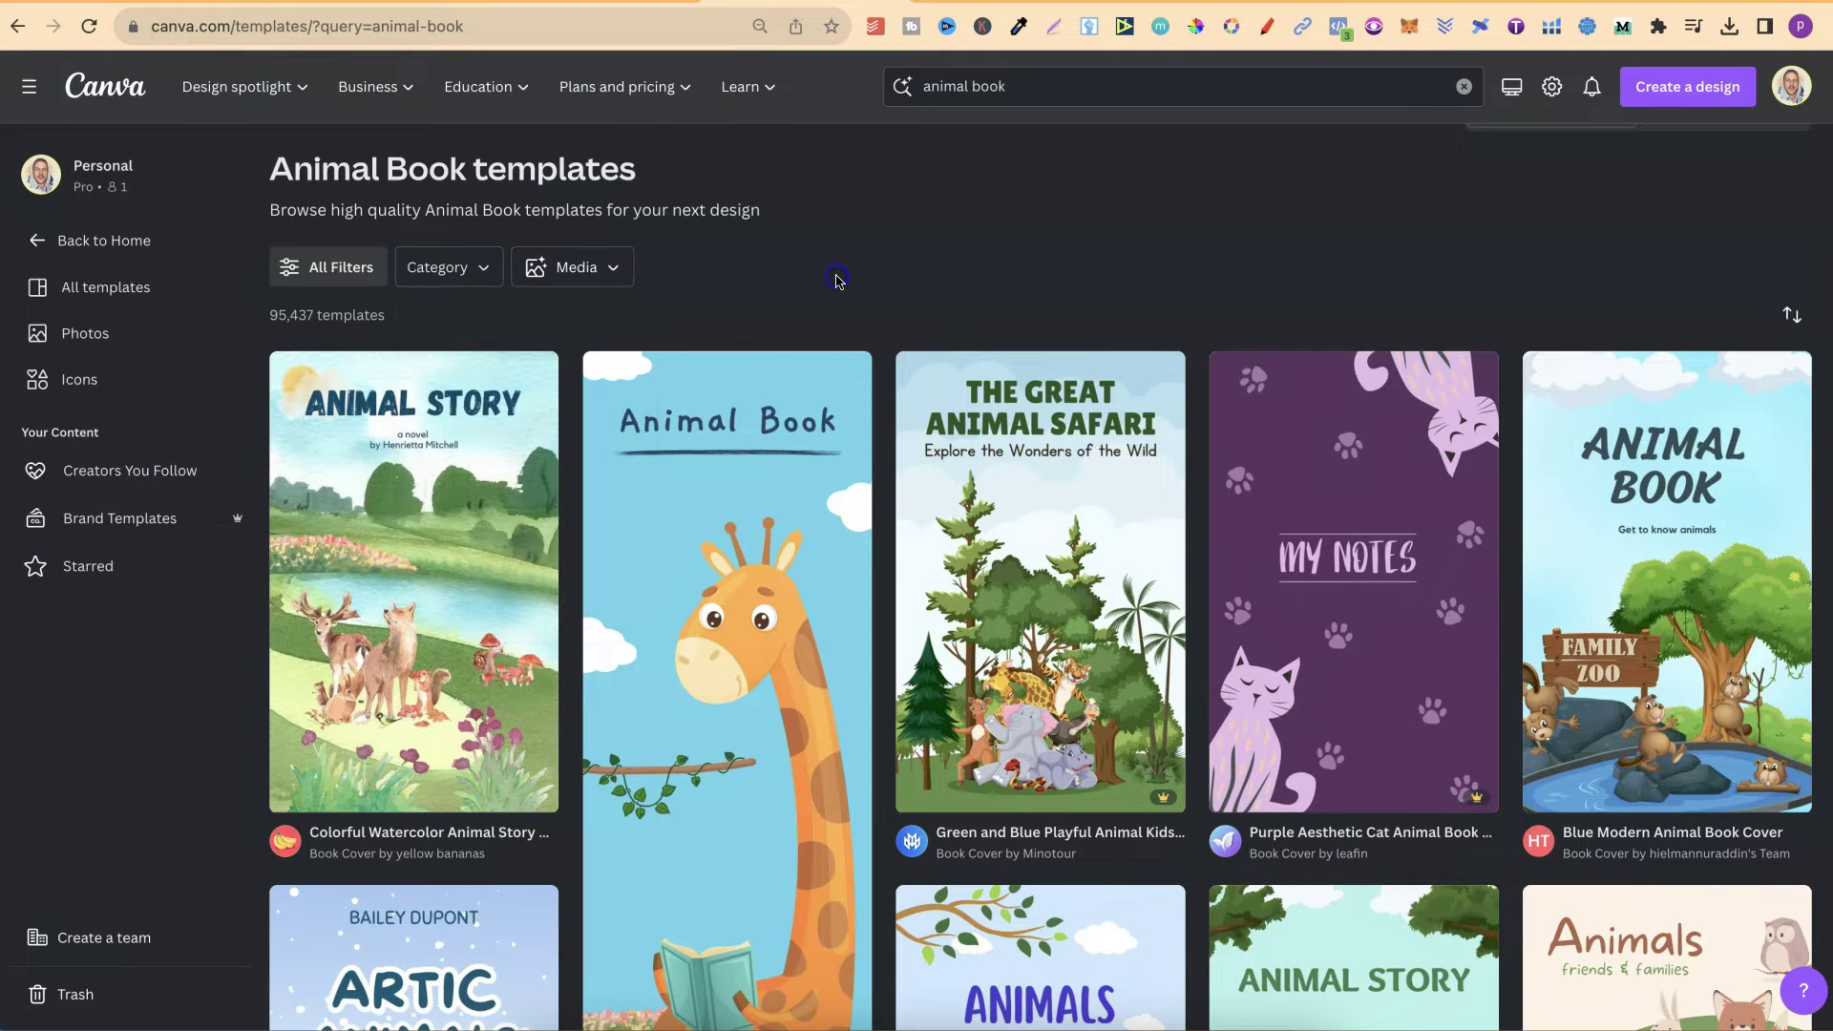
{"action": "scroll", "coordinate": [1828, 532], "scroll_direction": "down", "scroll_amount": 2}
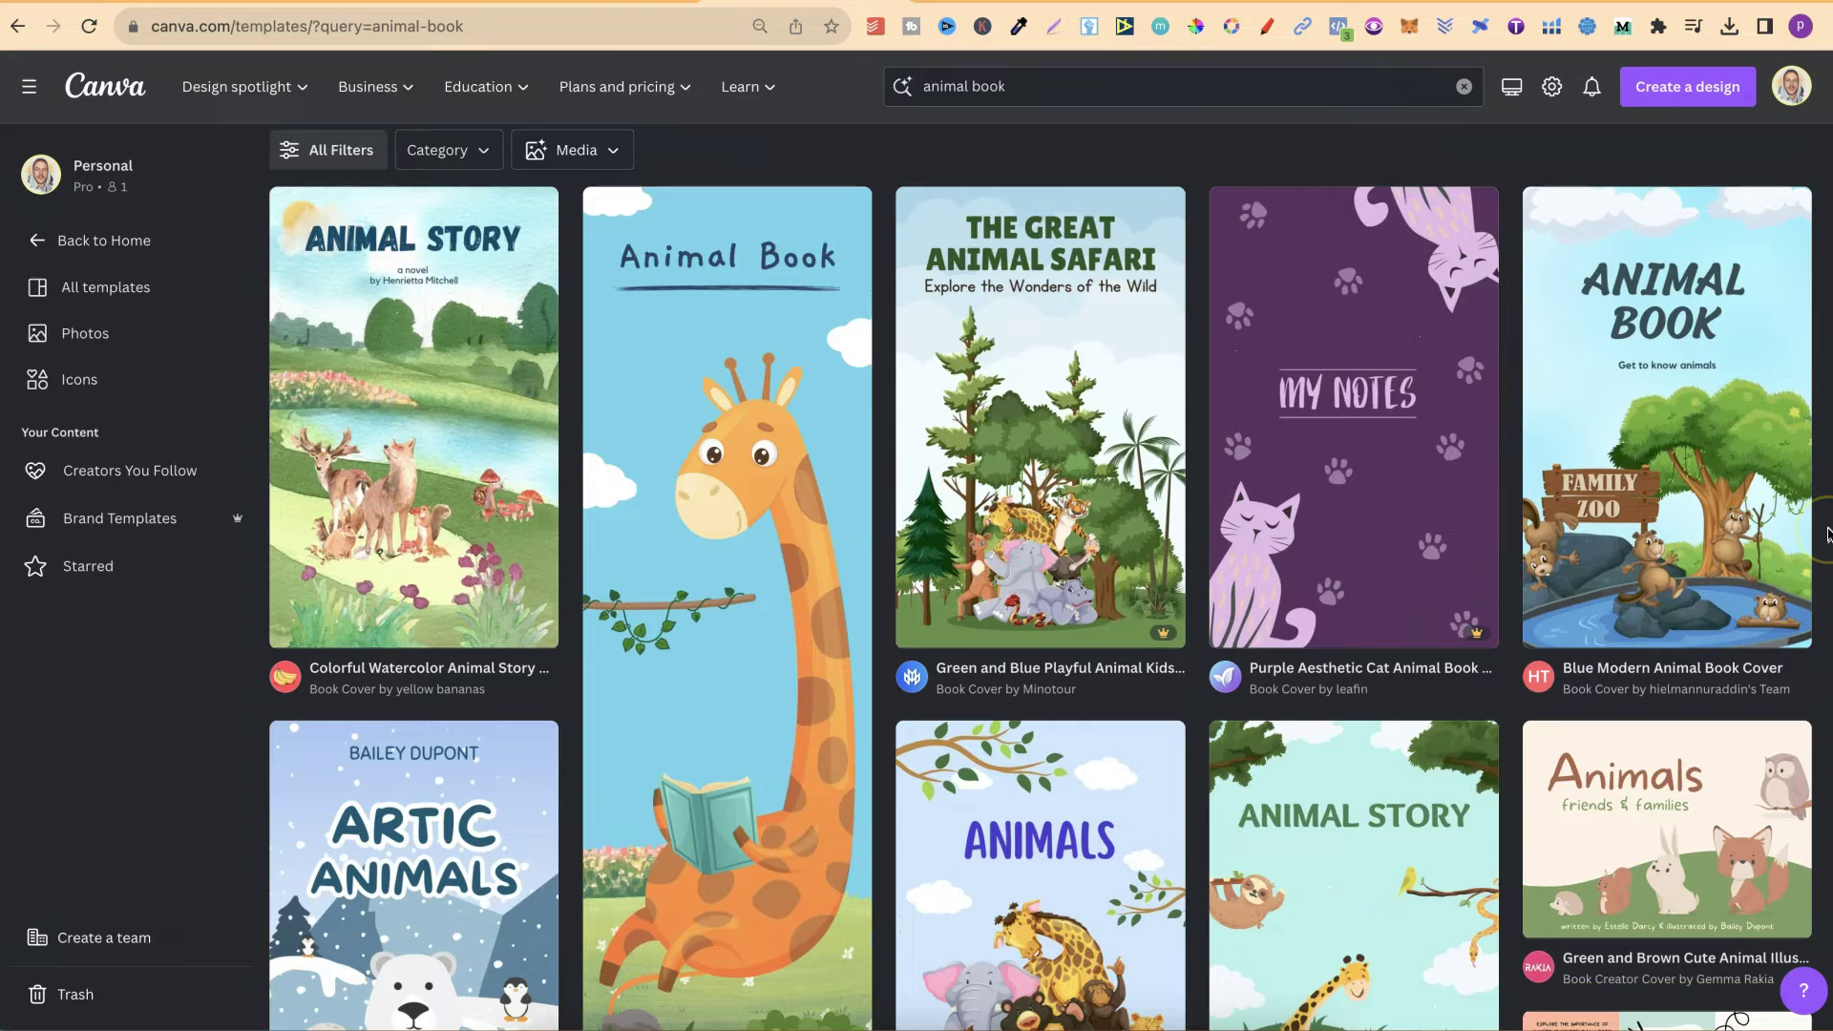
{"action": "scroll", "coordinate": [1829, 533], "scroll_direction": "down", "scroll_amount": 5}
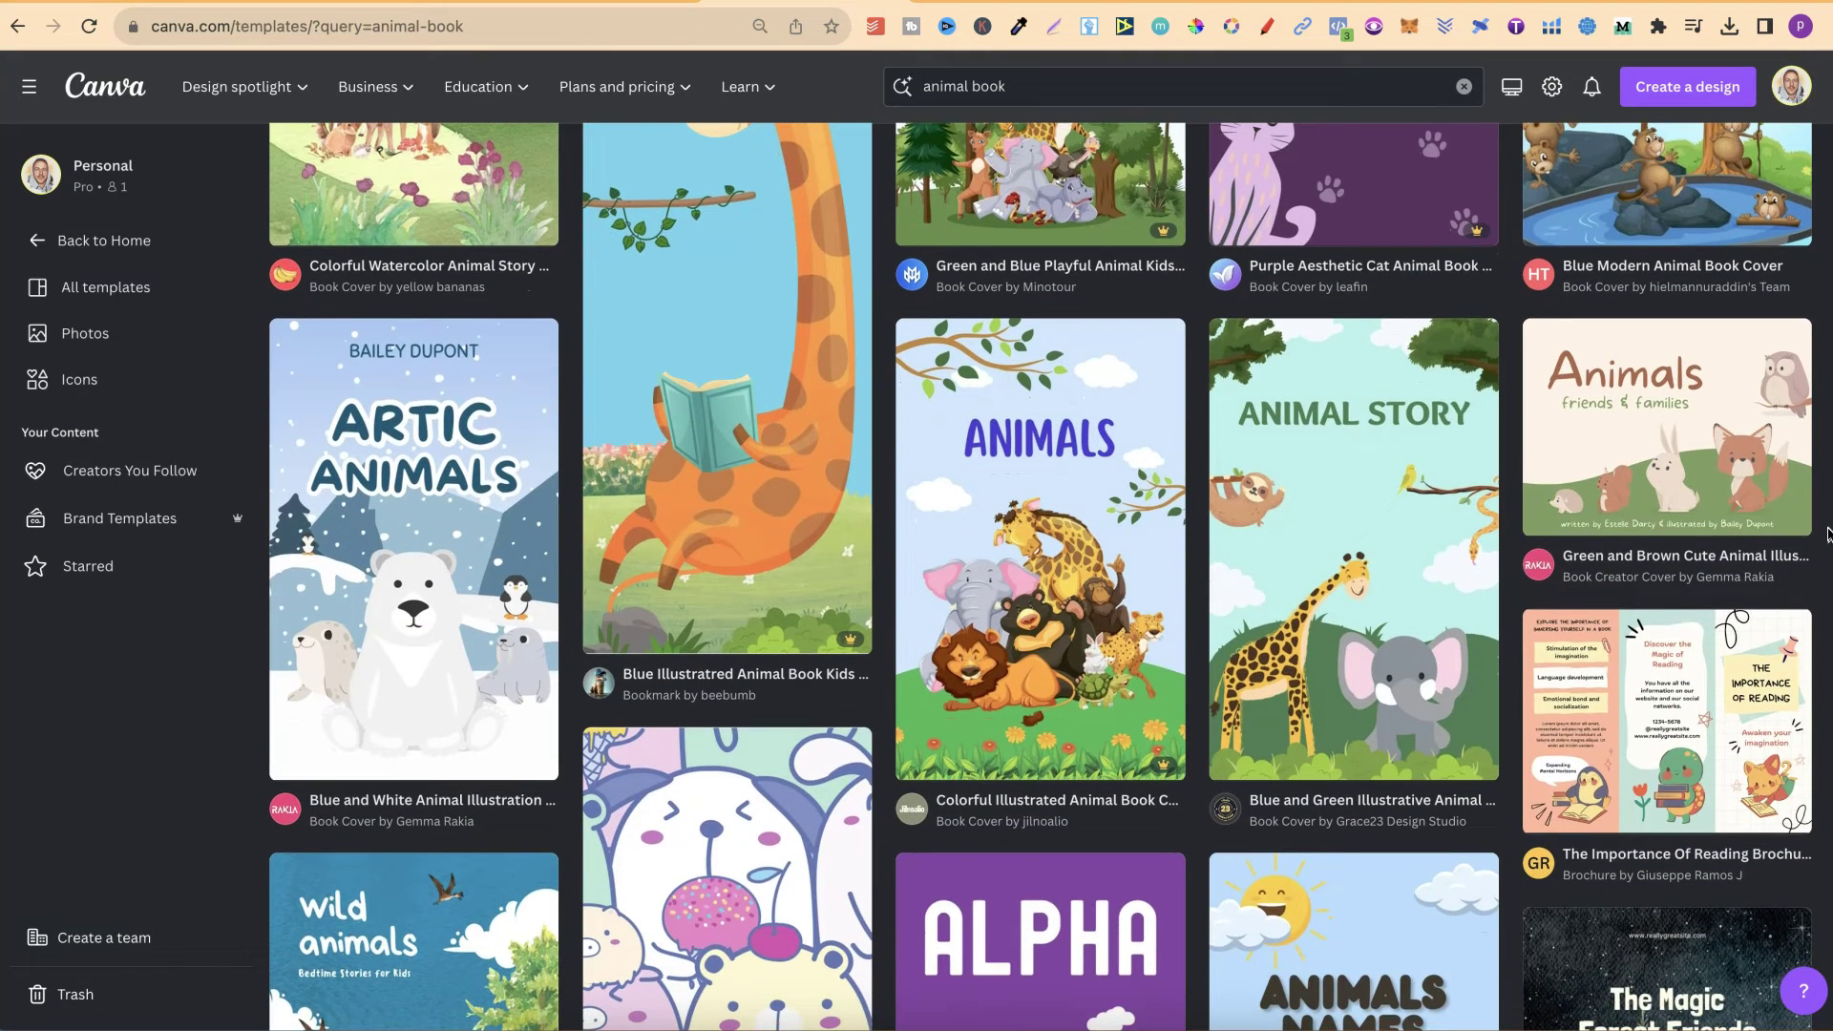
{"action": "left_click", "coordinate": [443, 454]}
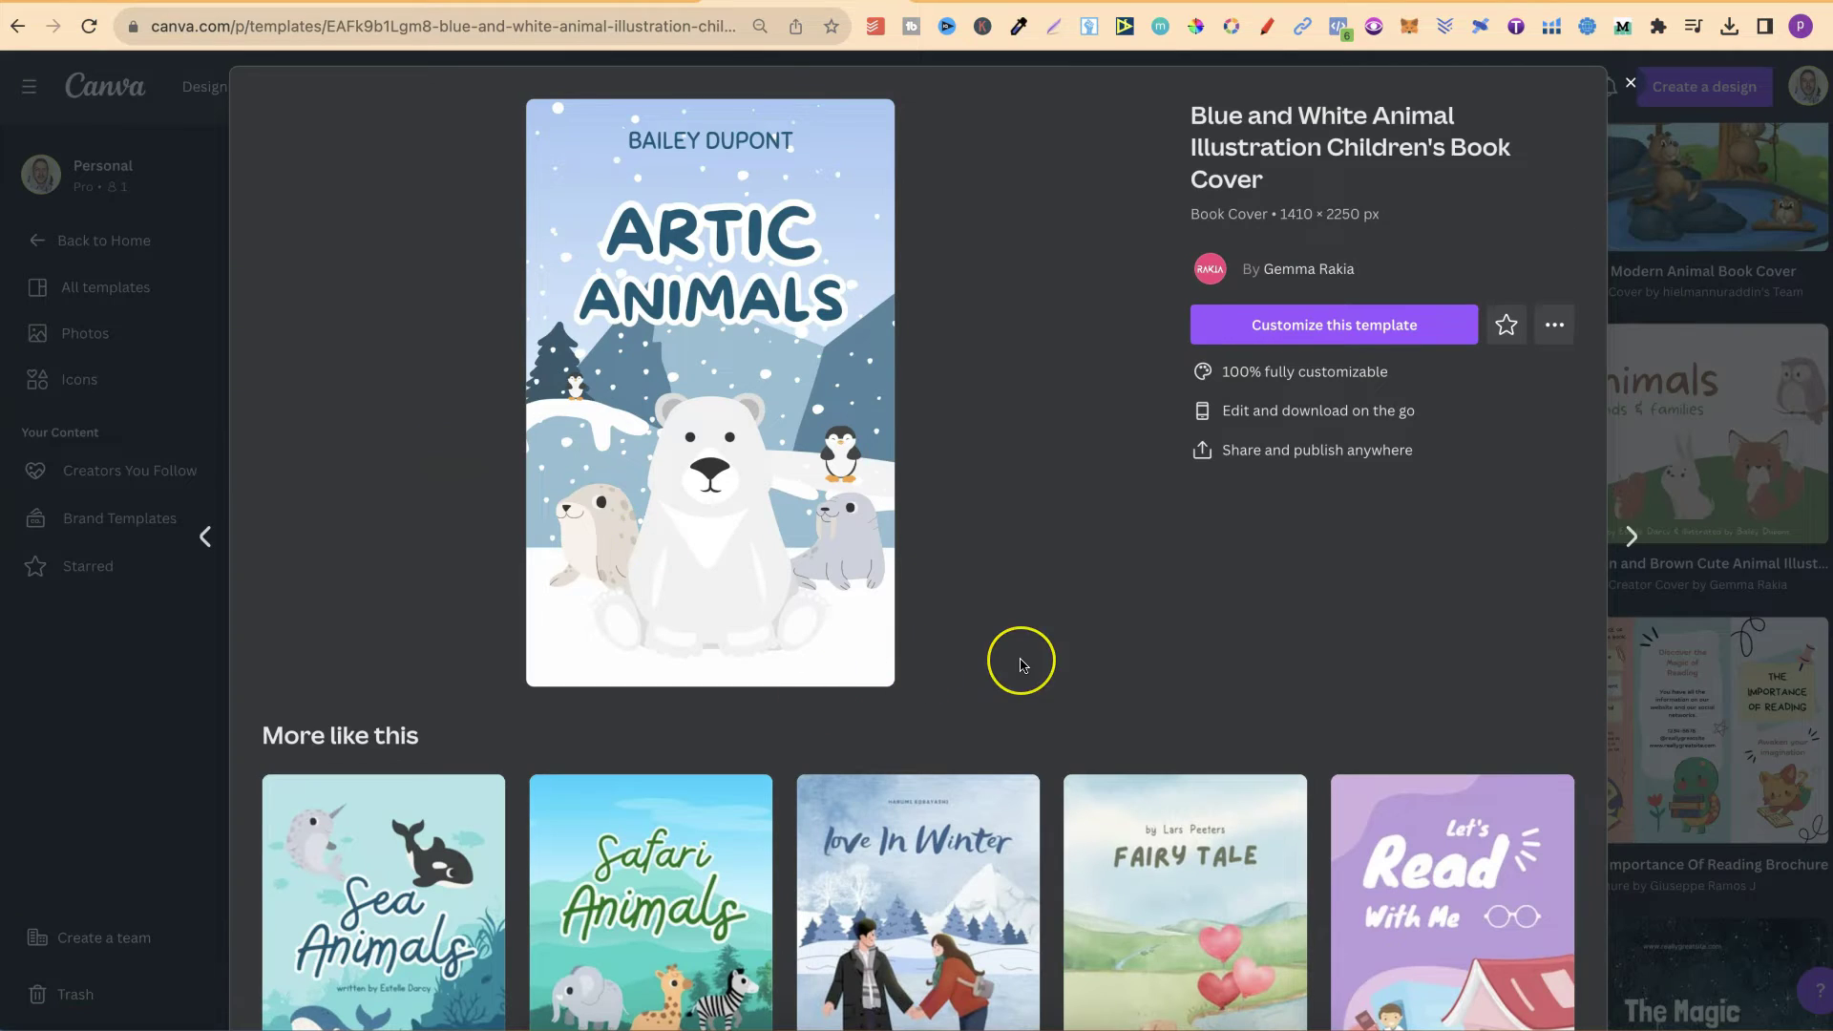
{"action": "scroll", "coordinate": [1020, 659], "scroll_direction": "down", "scroll_amount": 7}
{"action": "scroll", "coordinate": [1019, 665], "scroll_direction": "down", "scroll_amount": 3}
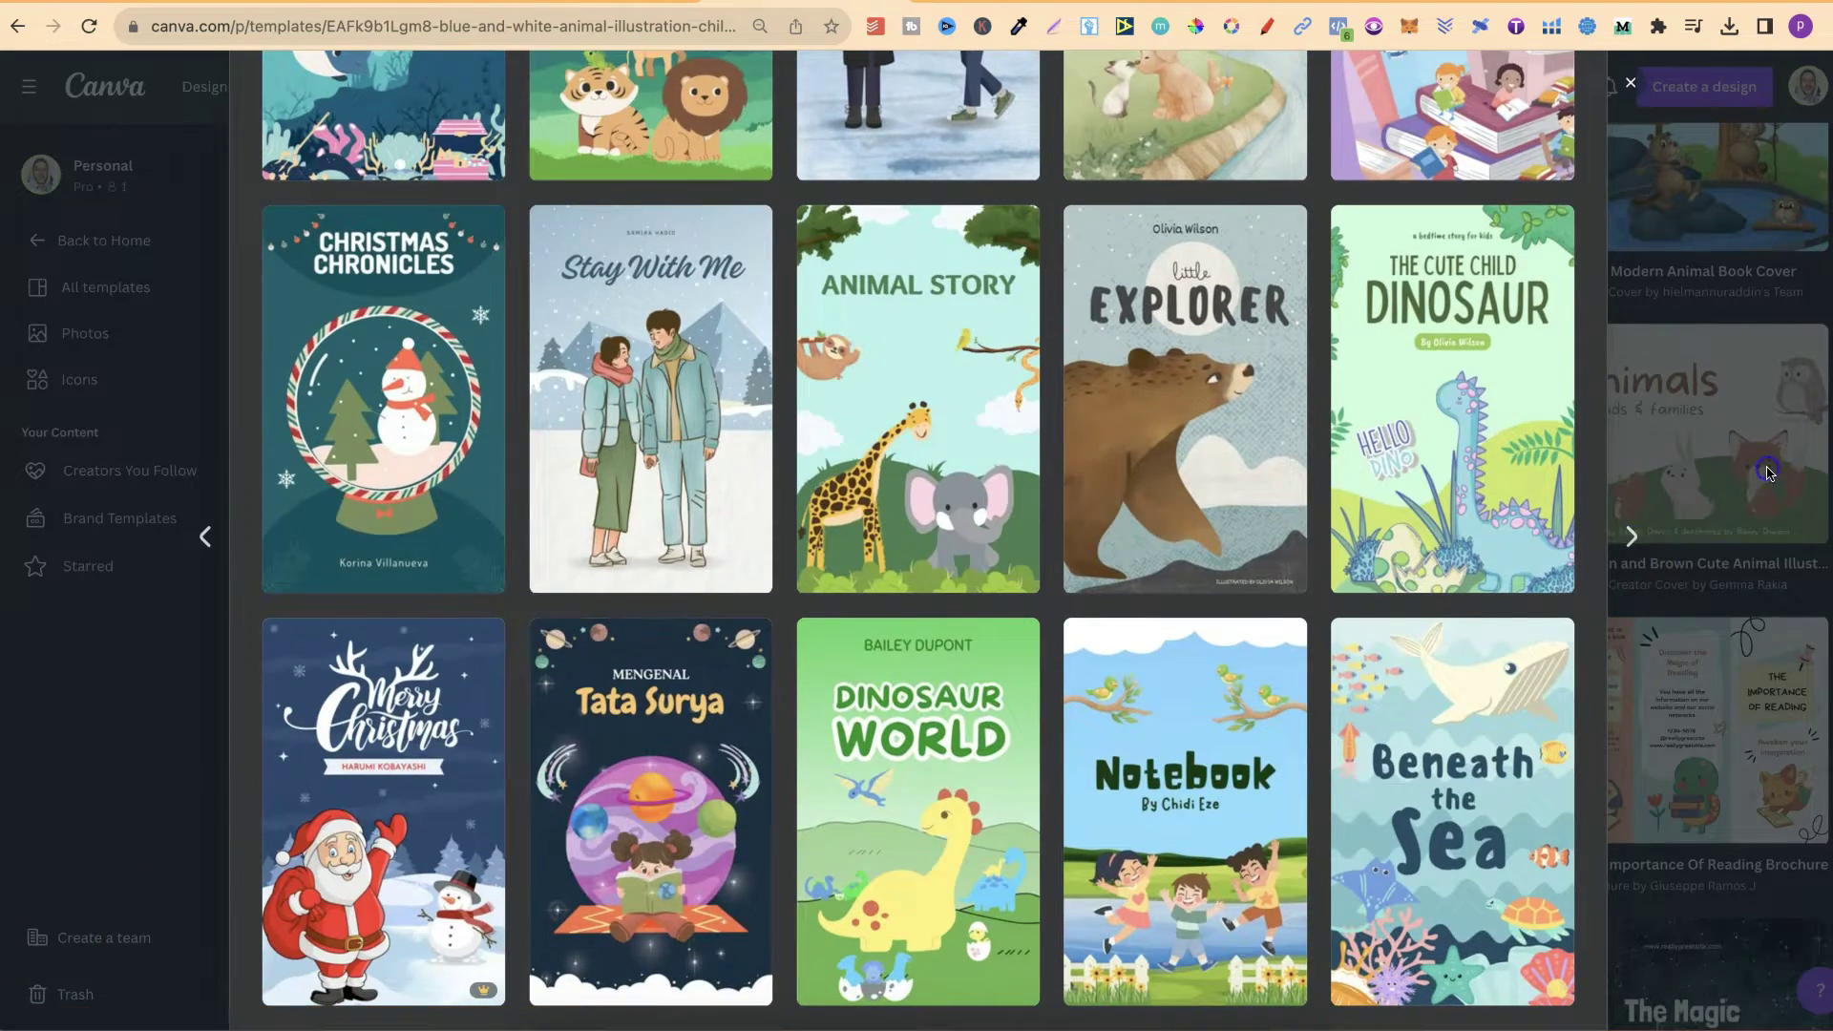
{"action": "left_click", "coordinate": [1768, 563]}
{"action": "scroll", "coordinate": [1768, 571], "scroll_direction": "down", "scroll_amount": 10}
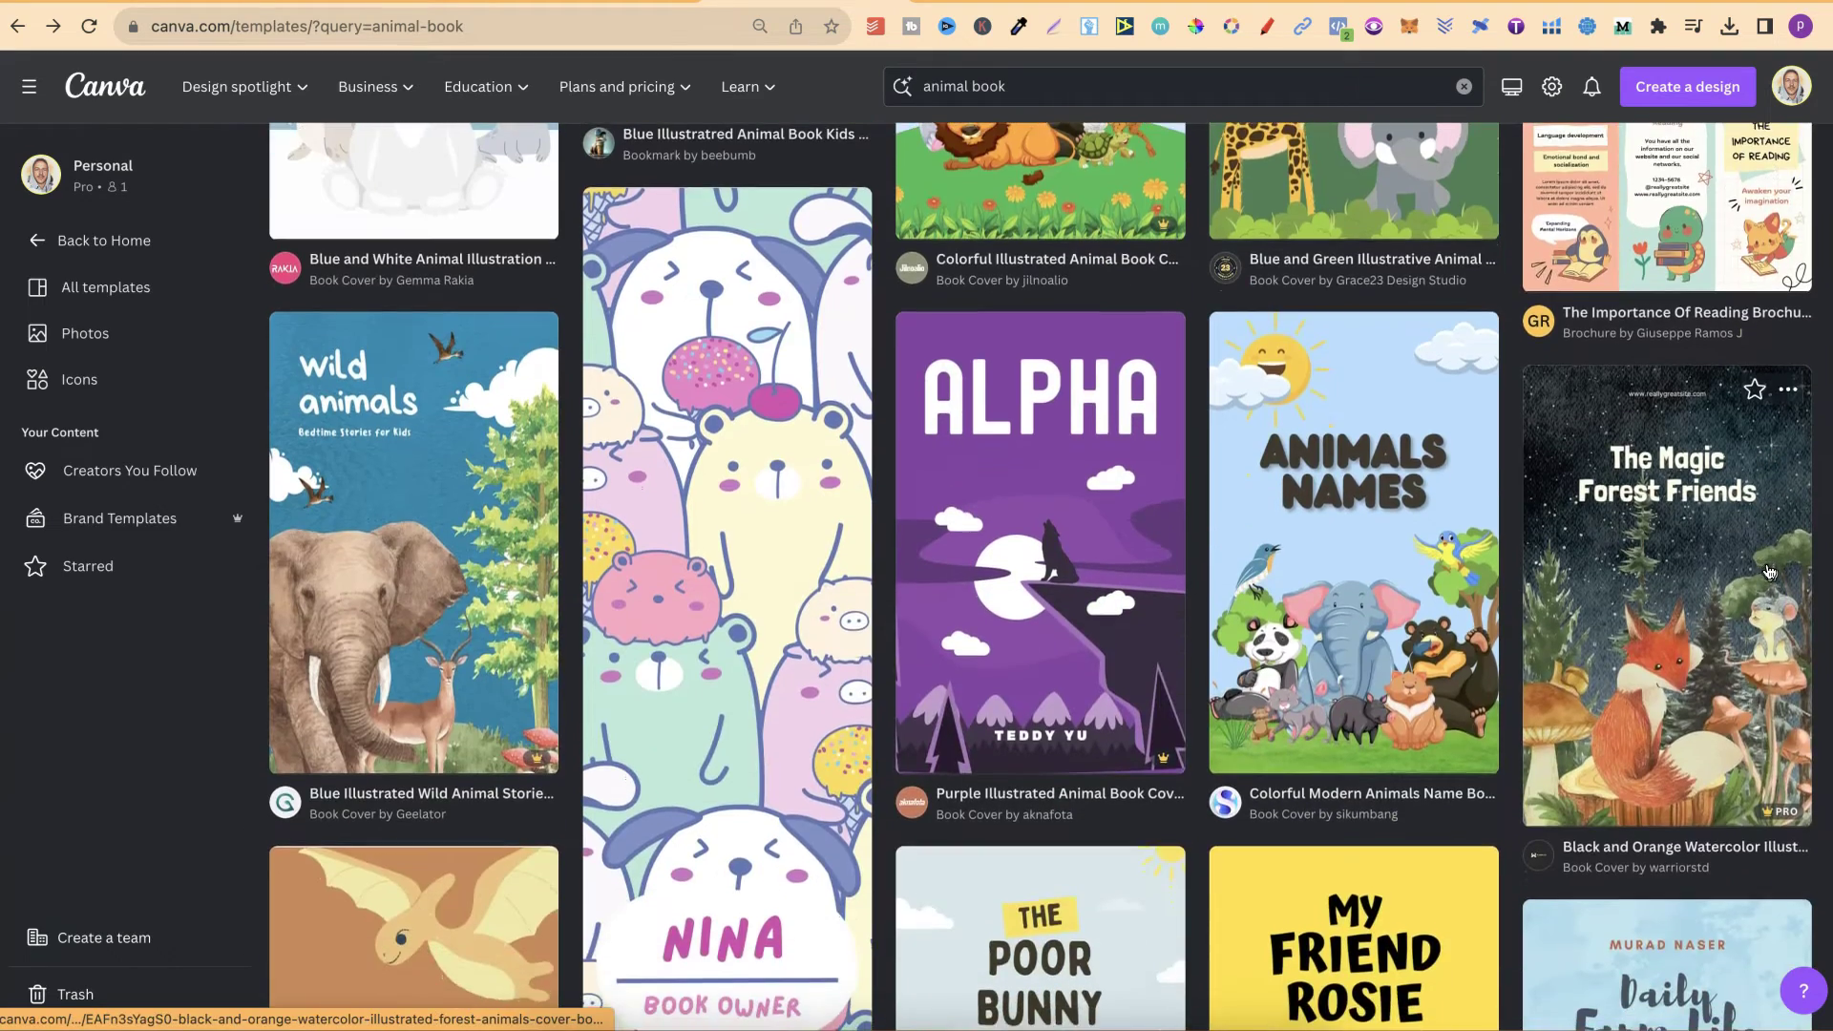
{"action": "scroll", "coordinate": [1768, 571], "scroll_direction": "down", "scroll_amount": 2}
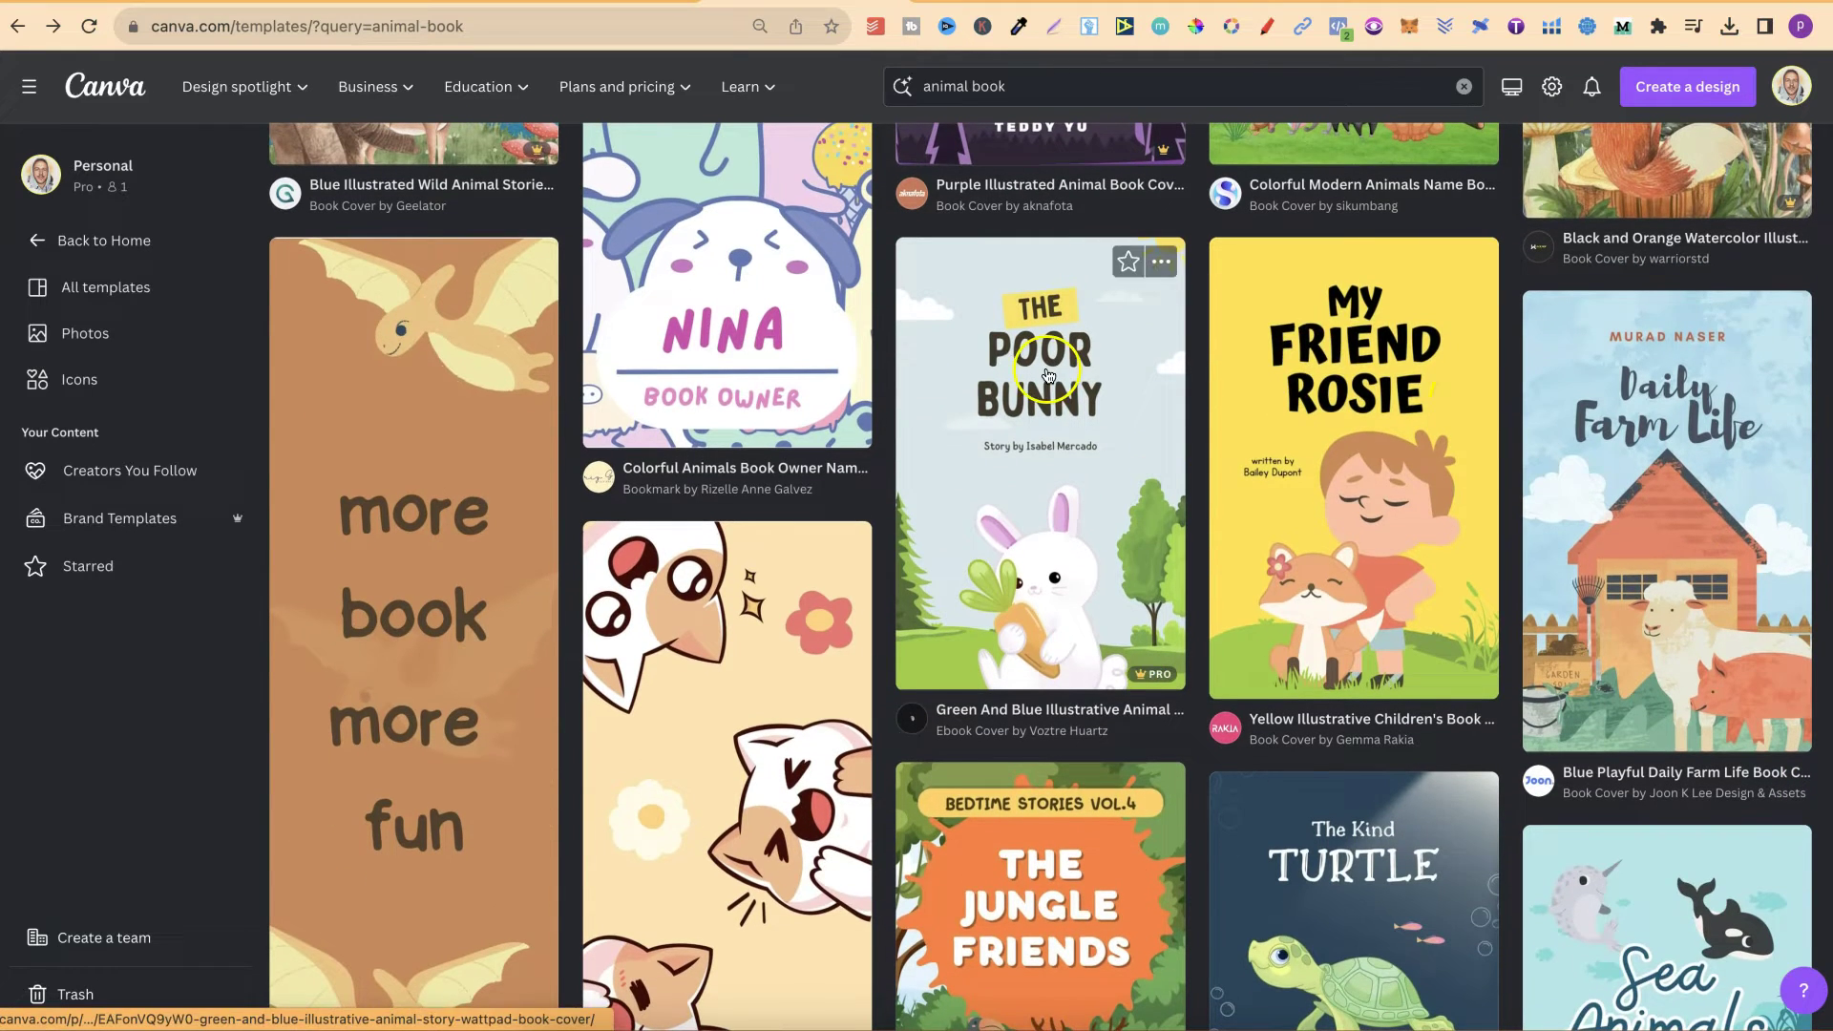
{"action": "left_click", "coordinate": [1048, 374]}
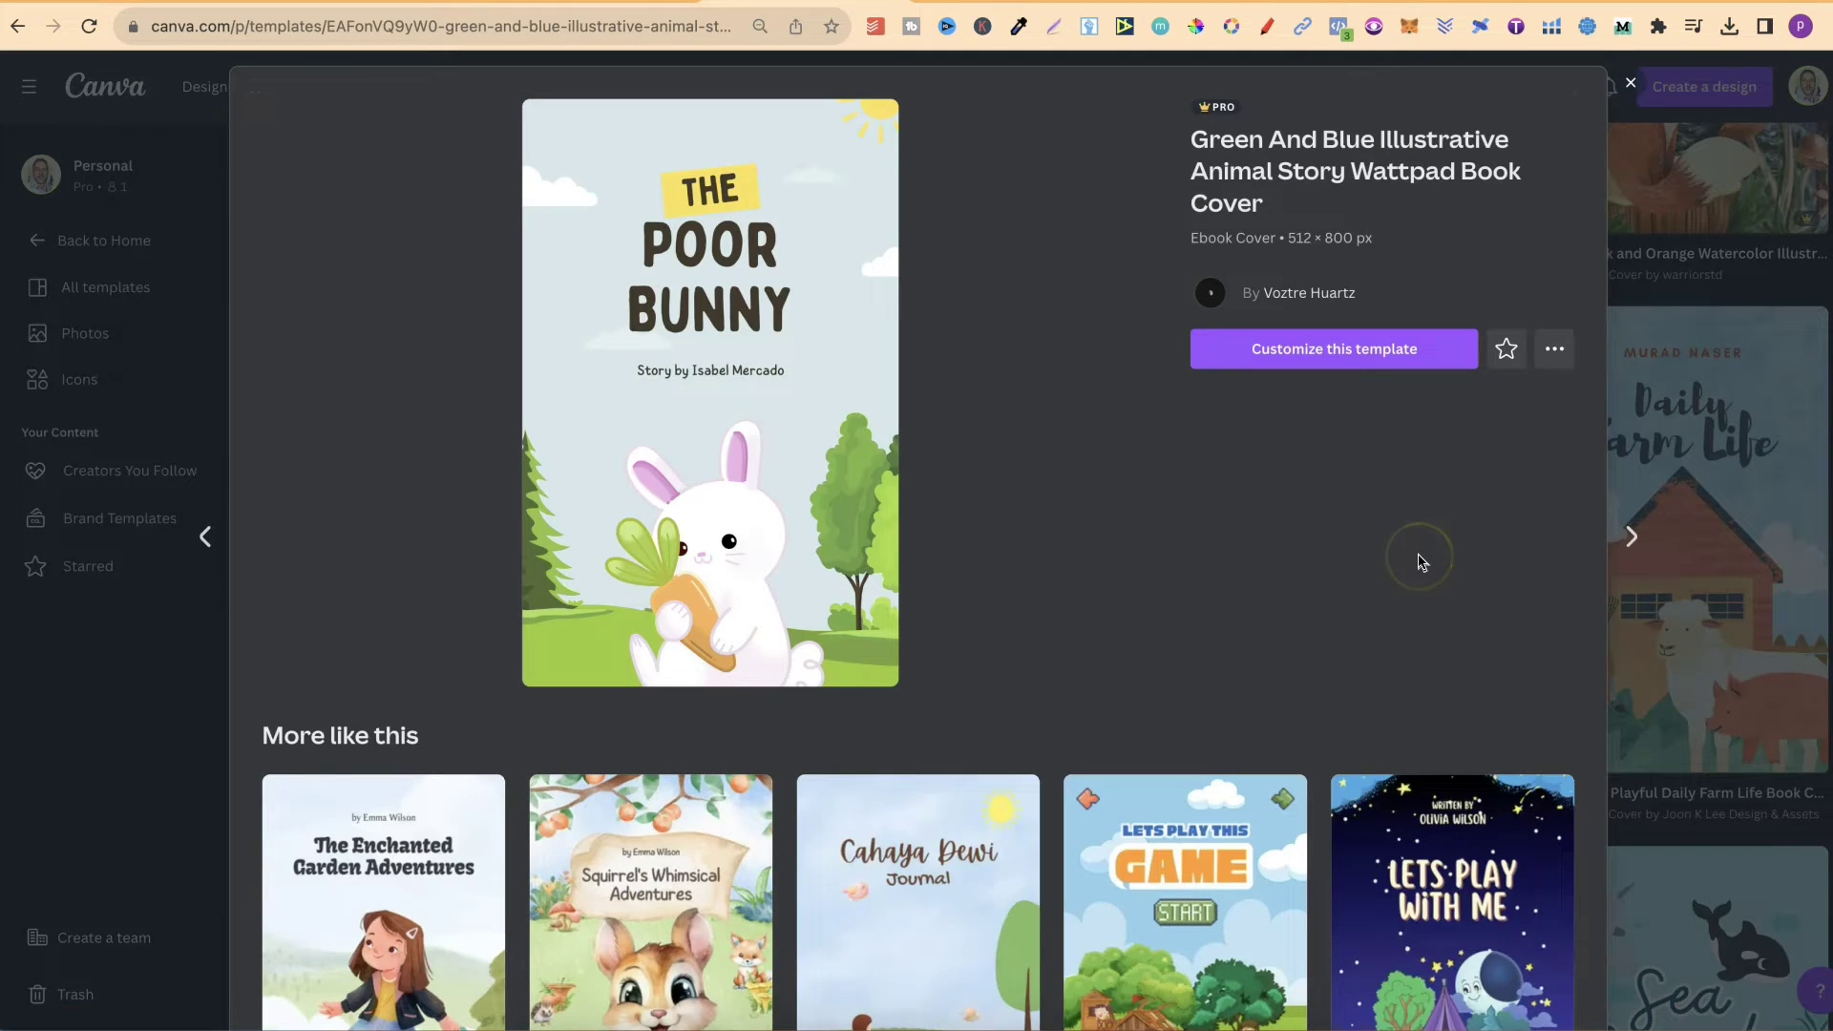
{"action": "scroll", "coordinate": [1418, 558], "scroll_direction": "down", "scroll_amount": 7}
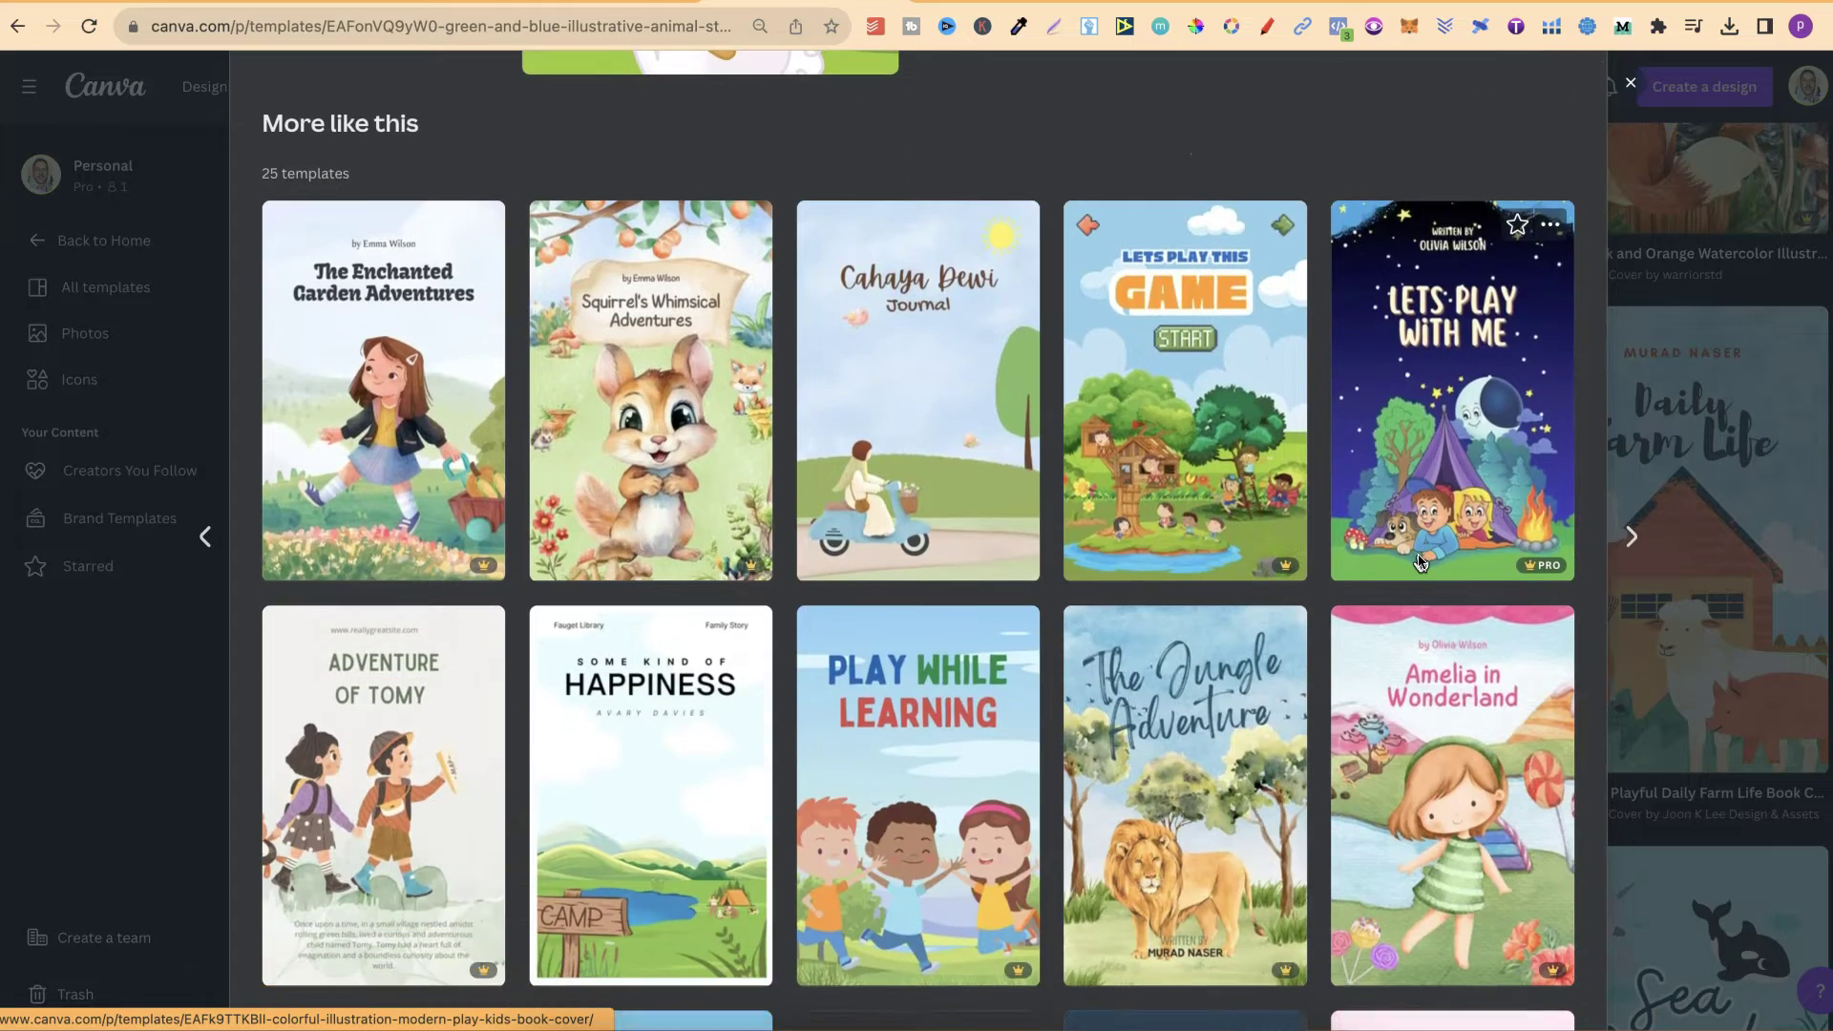
{"action": "scroll", "coordinate": [1419, 563], "scroll_direction": "down", "scroll_amount": 3}
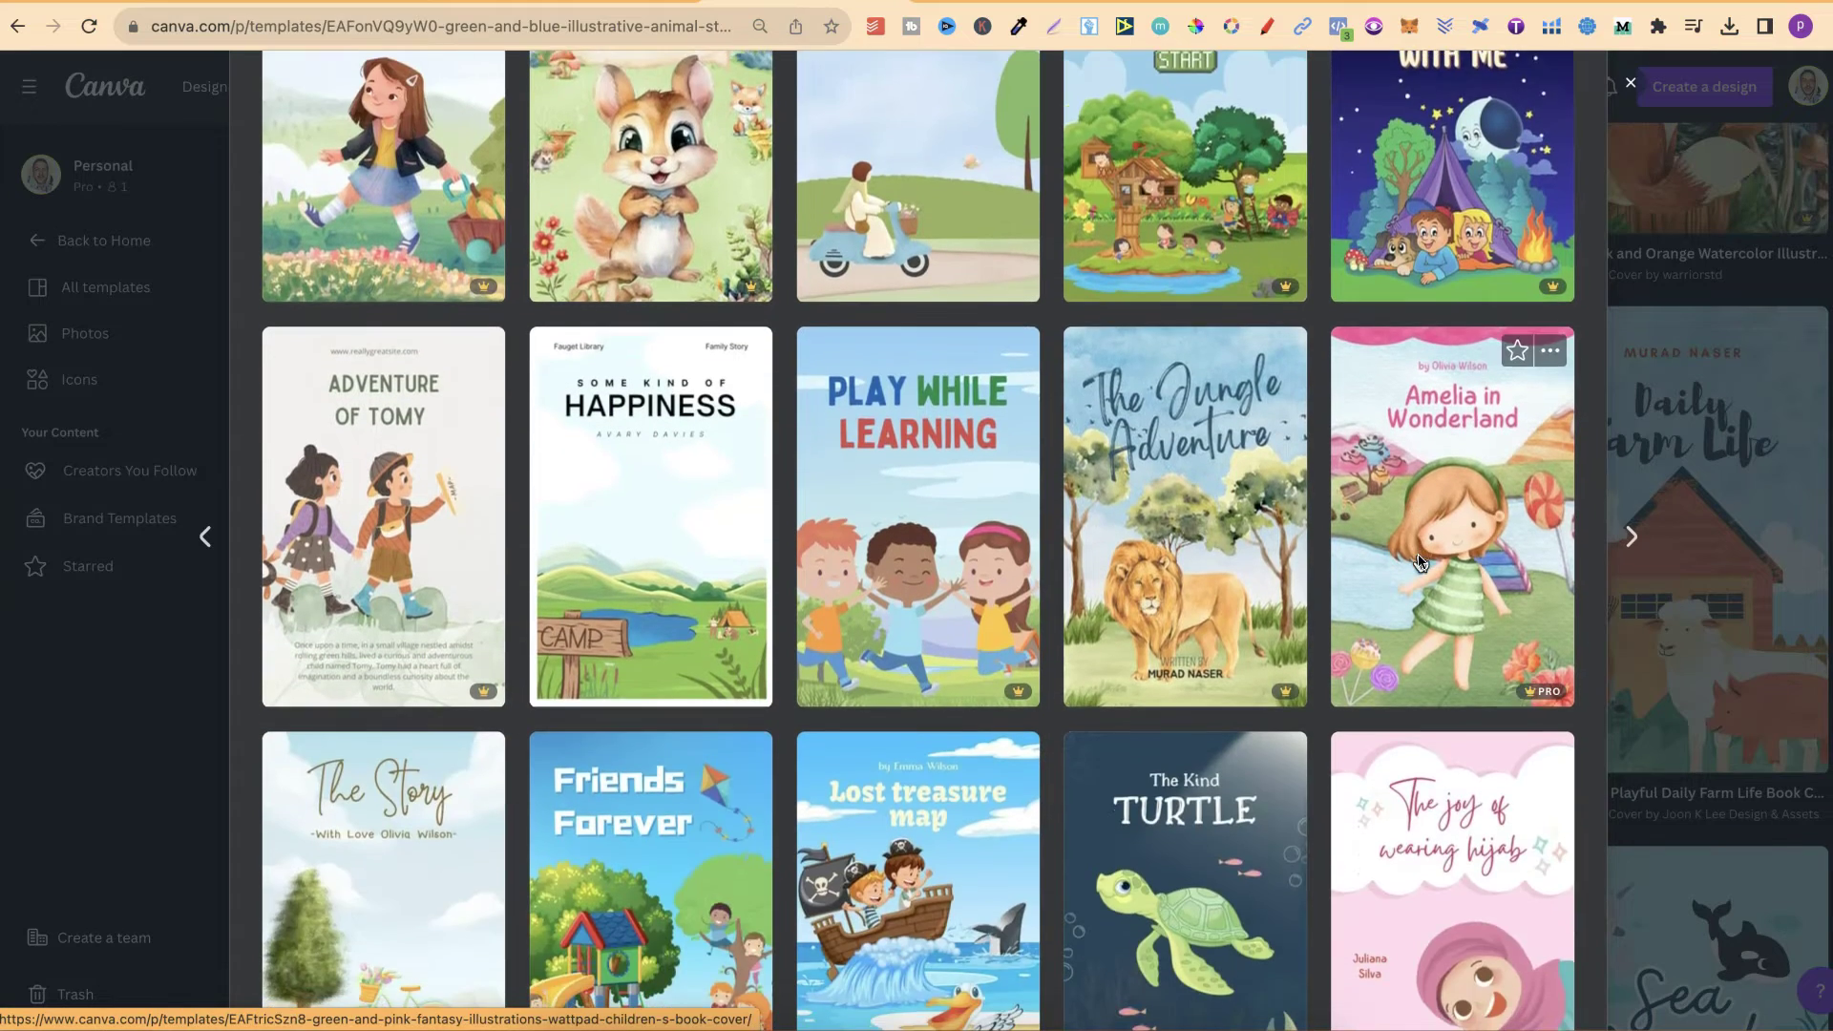
{"action": "scroll", "coordinate": [1420, 563], "scroll_direction": "down", "scroll_amount": 6}
{"action": "left_click", "coordinate": [1765, 455]}
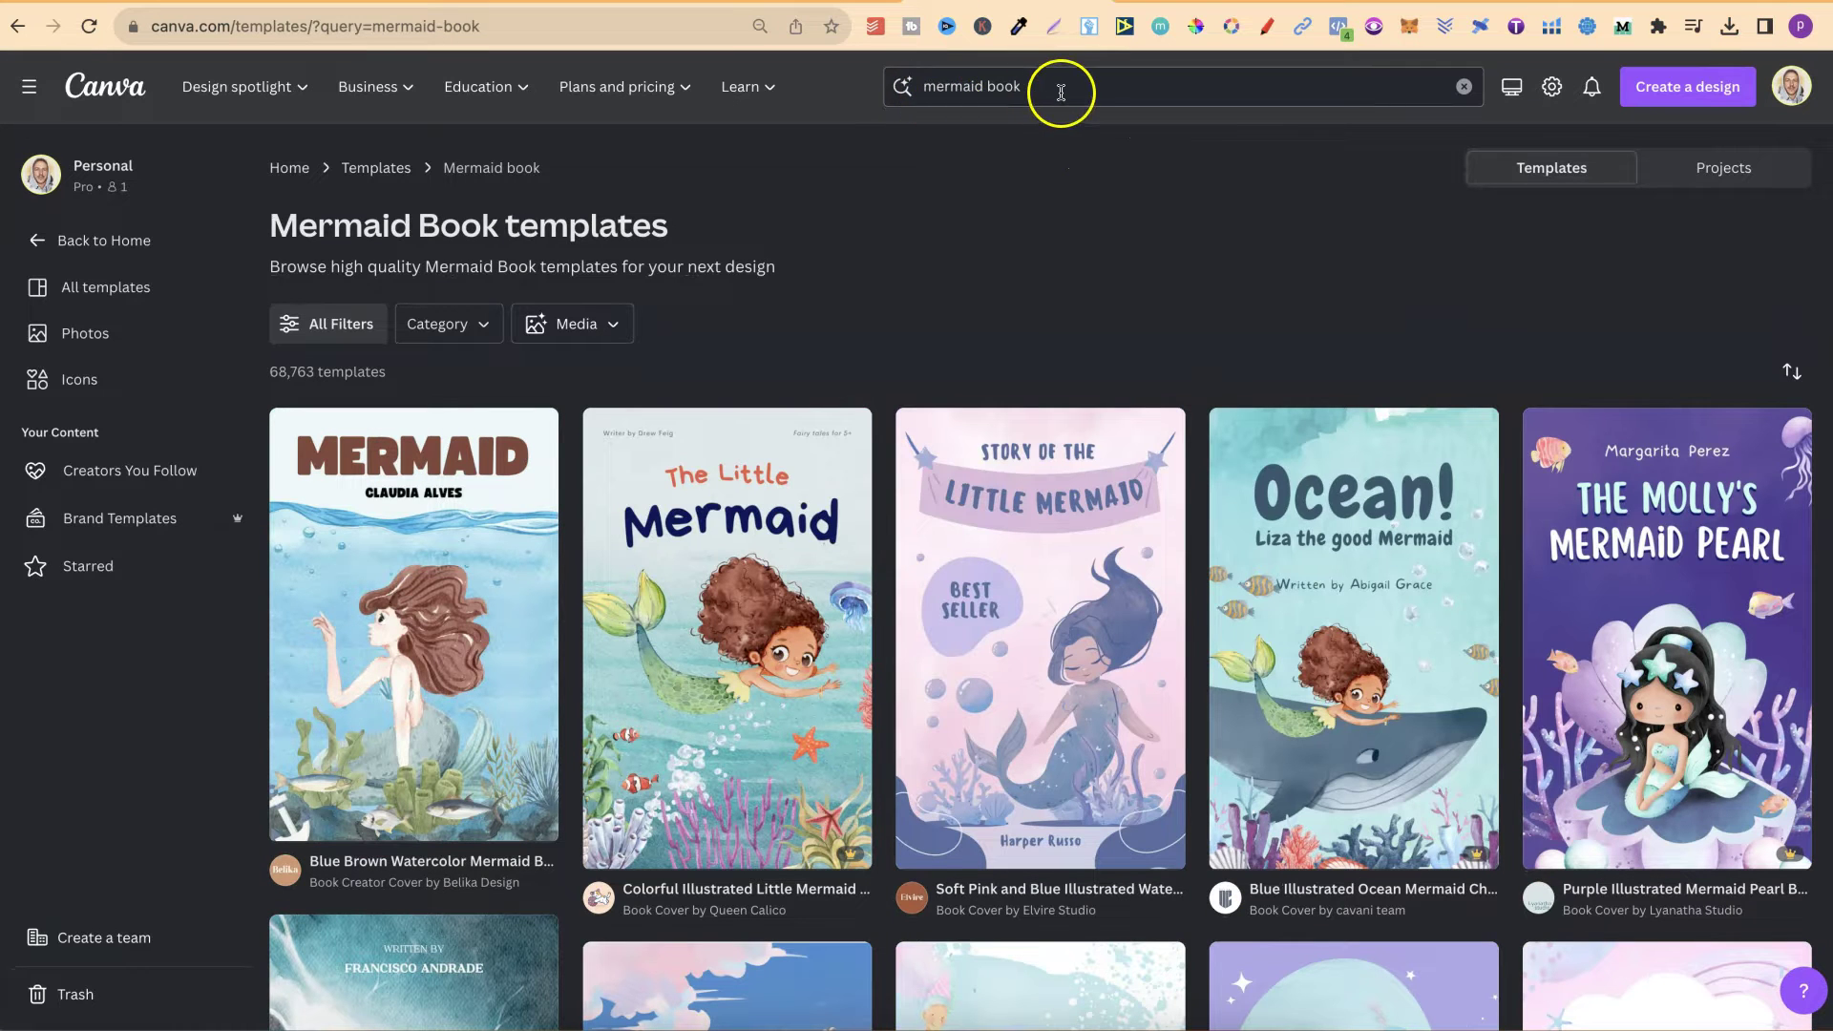
Step: Show all 'mermaid book' template results and scroll down through the grid
{"action": "left_click", "coordinate": [1073, 88]}
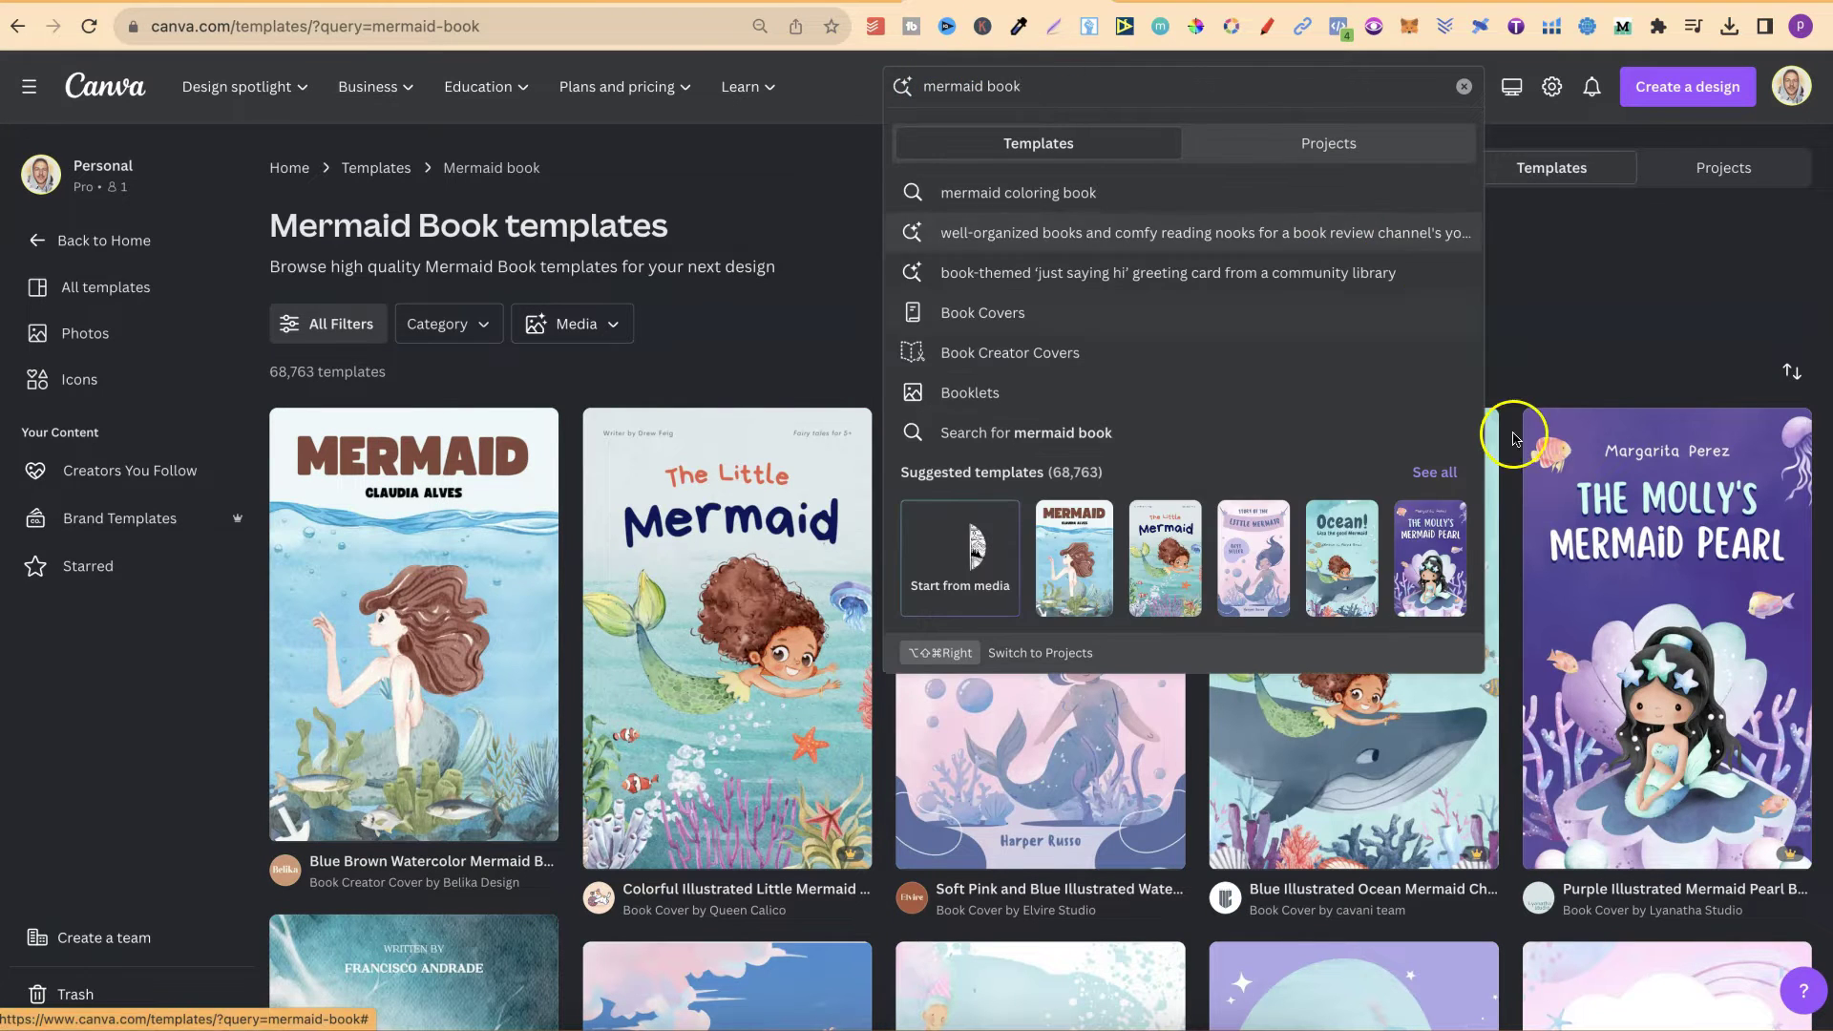
{"action": "left_click", "coordinate": [1447, 475]}
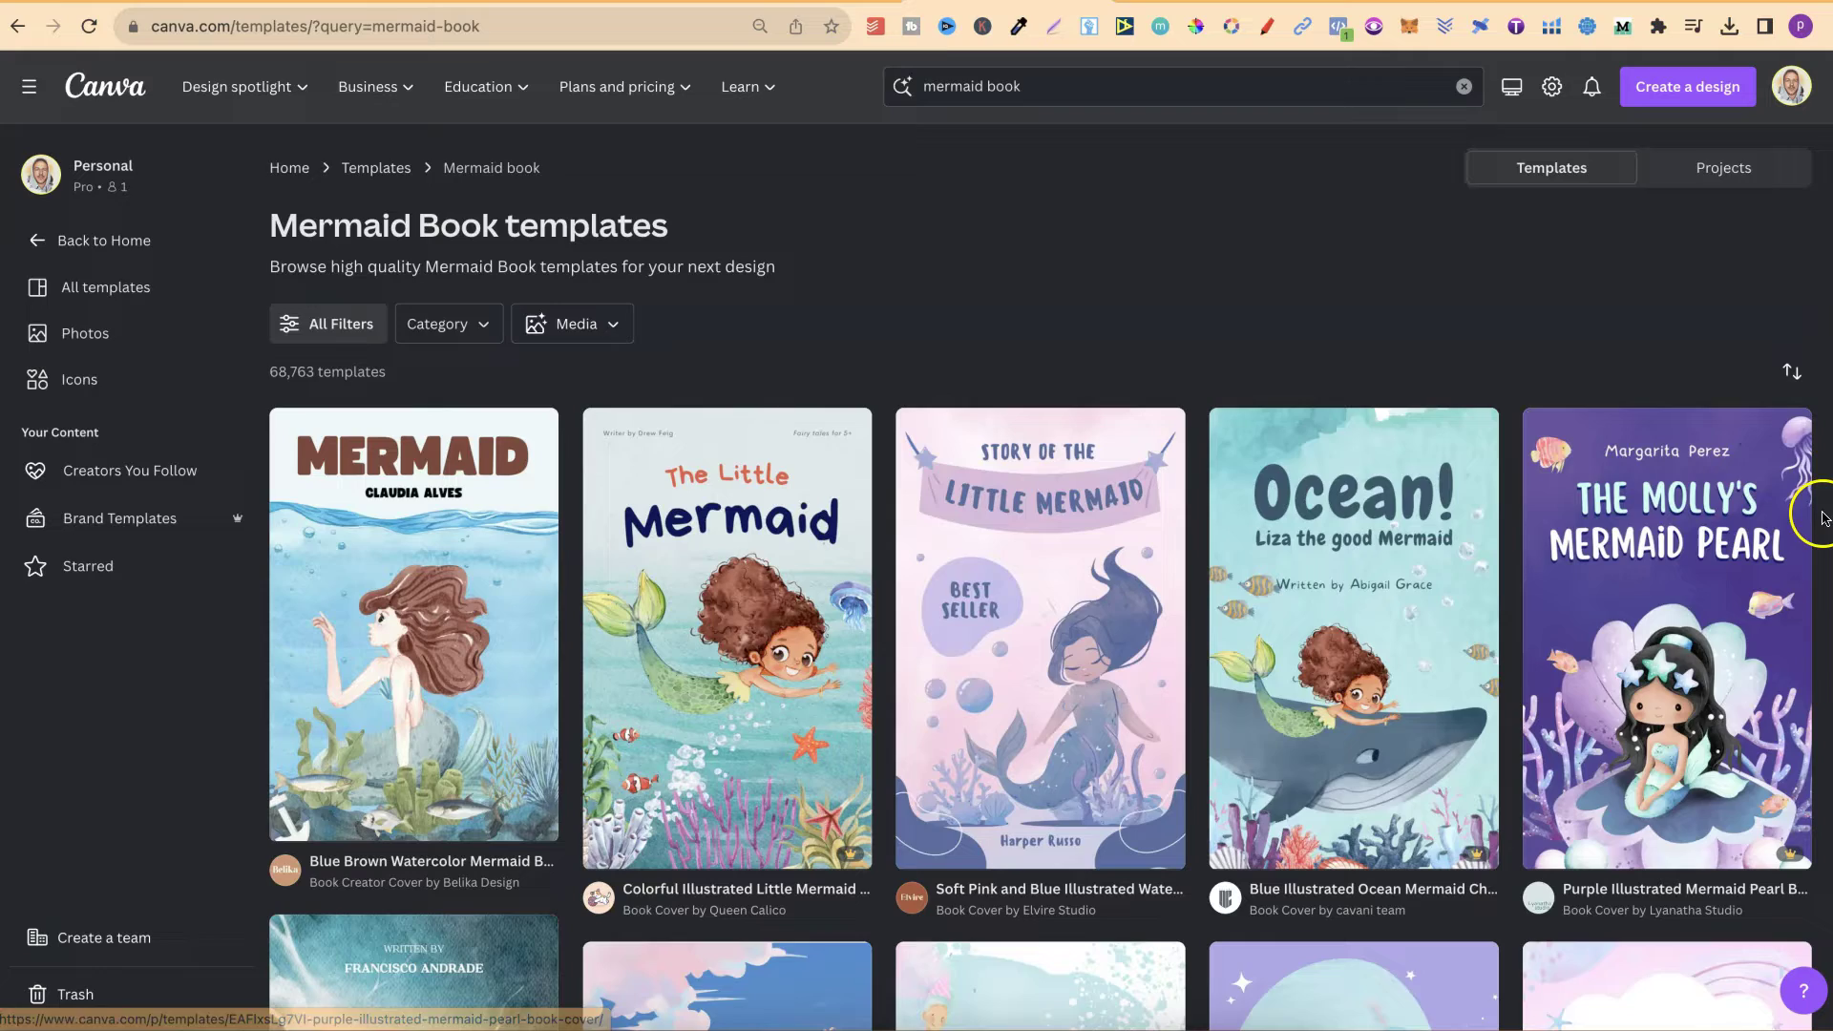
{"action": "scroll", "coordinate": [1824, 518], "scroll_direction": "down", "scroll_amount": 3}
{"action": "scroll", "coordinate": [1824, 518], "scroll_direction": "down", "scroll_amount": 10}
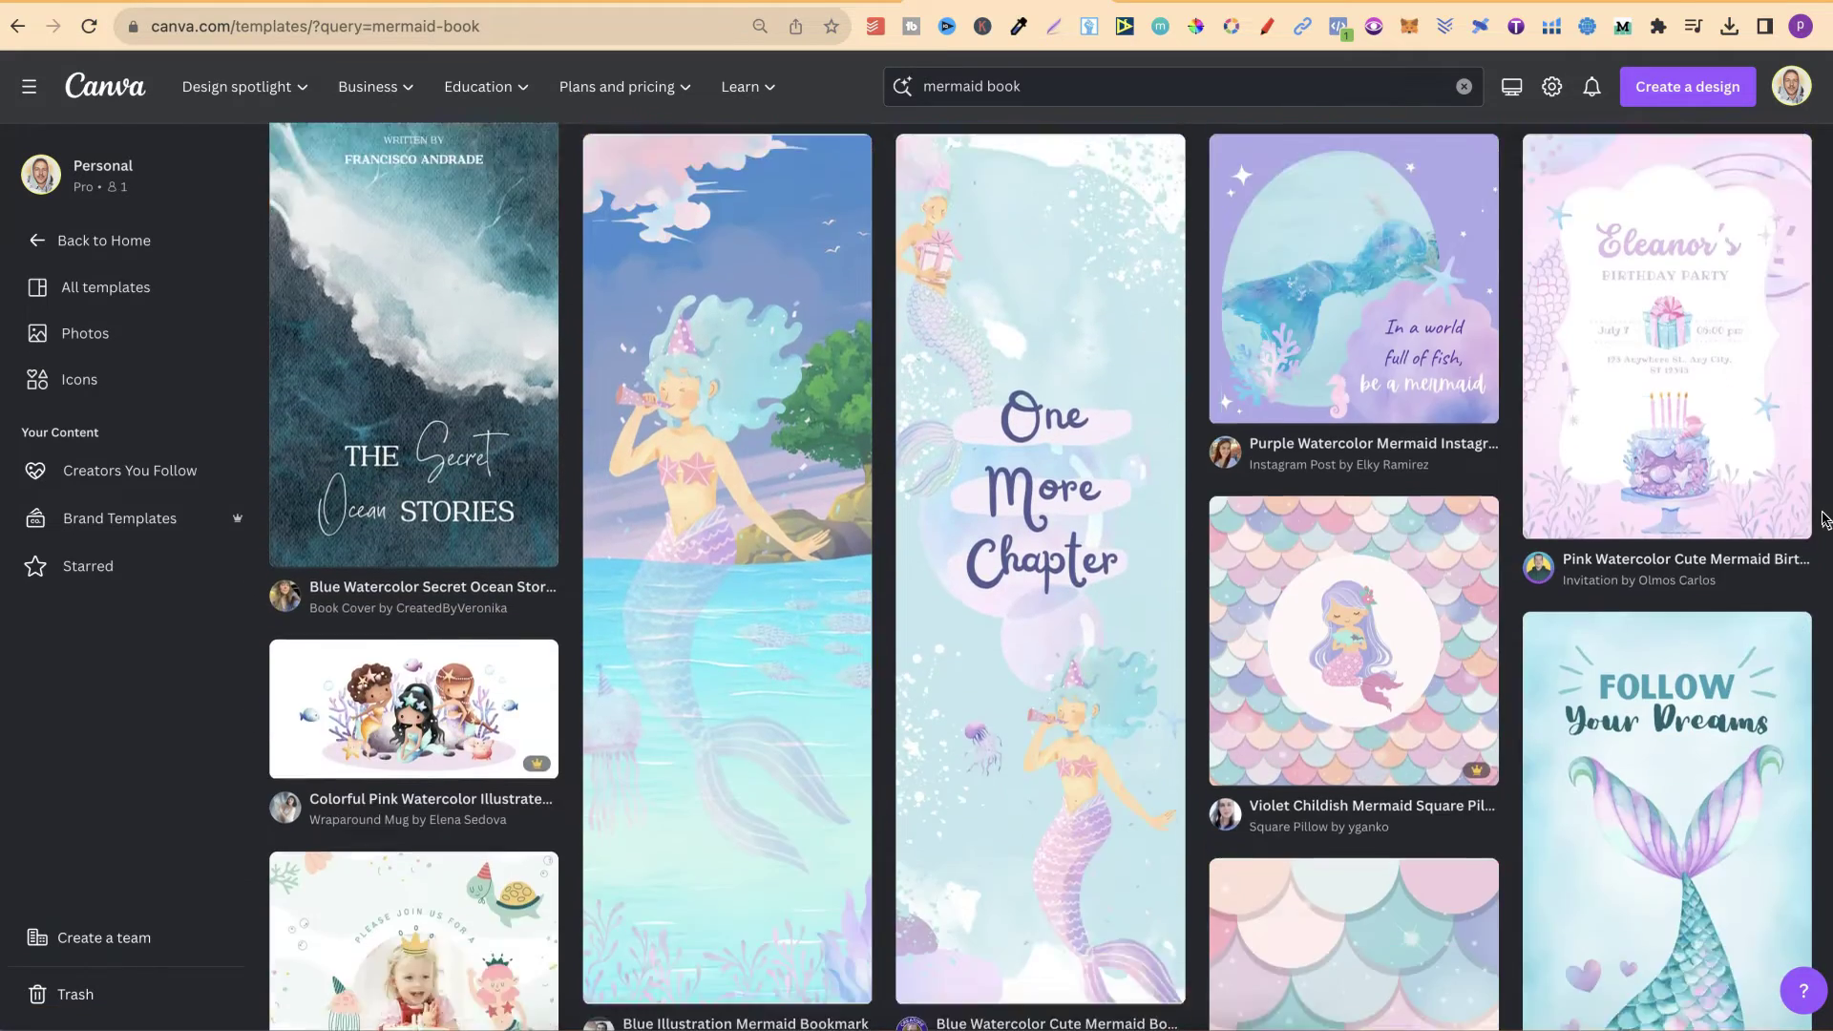
{"action": "scroll", "coordinate": [1823, 518], "scroll_direction": "down", "scroll_amount": 10}
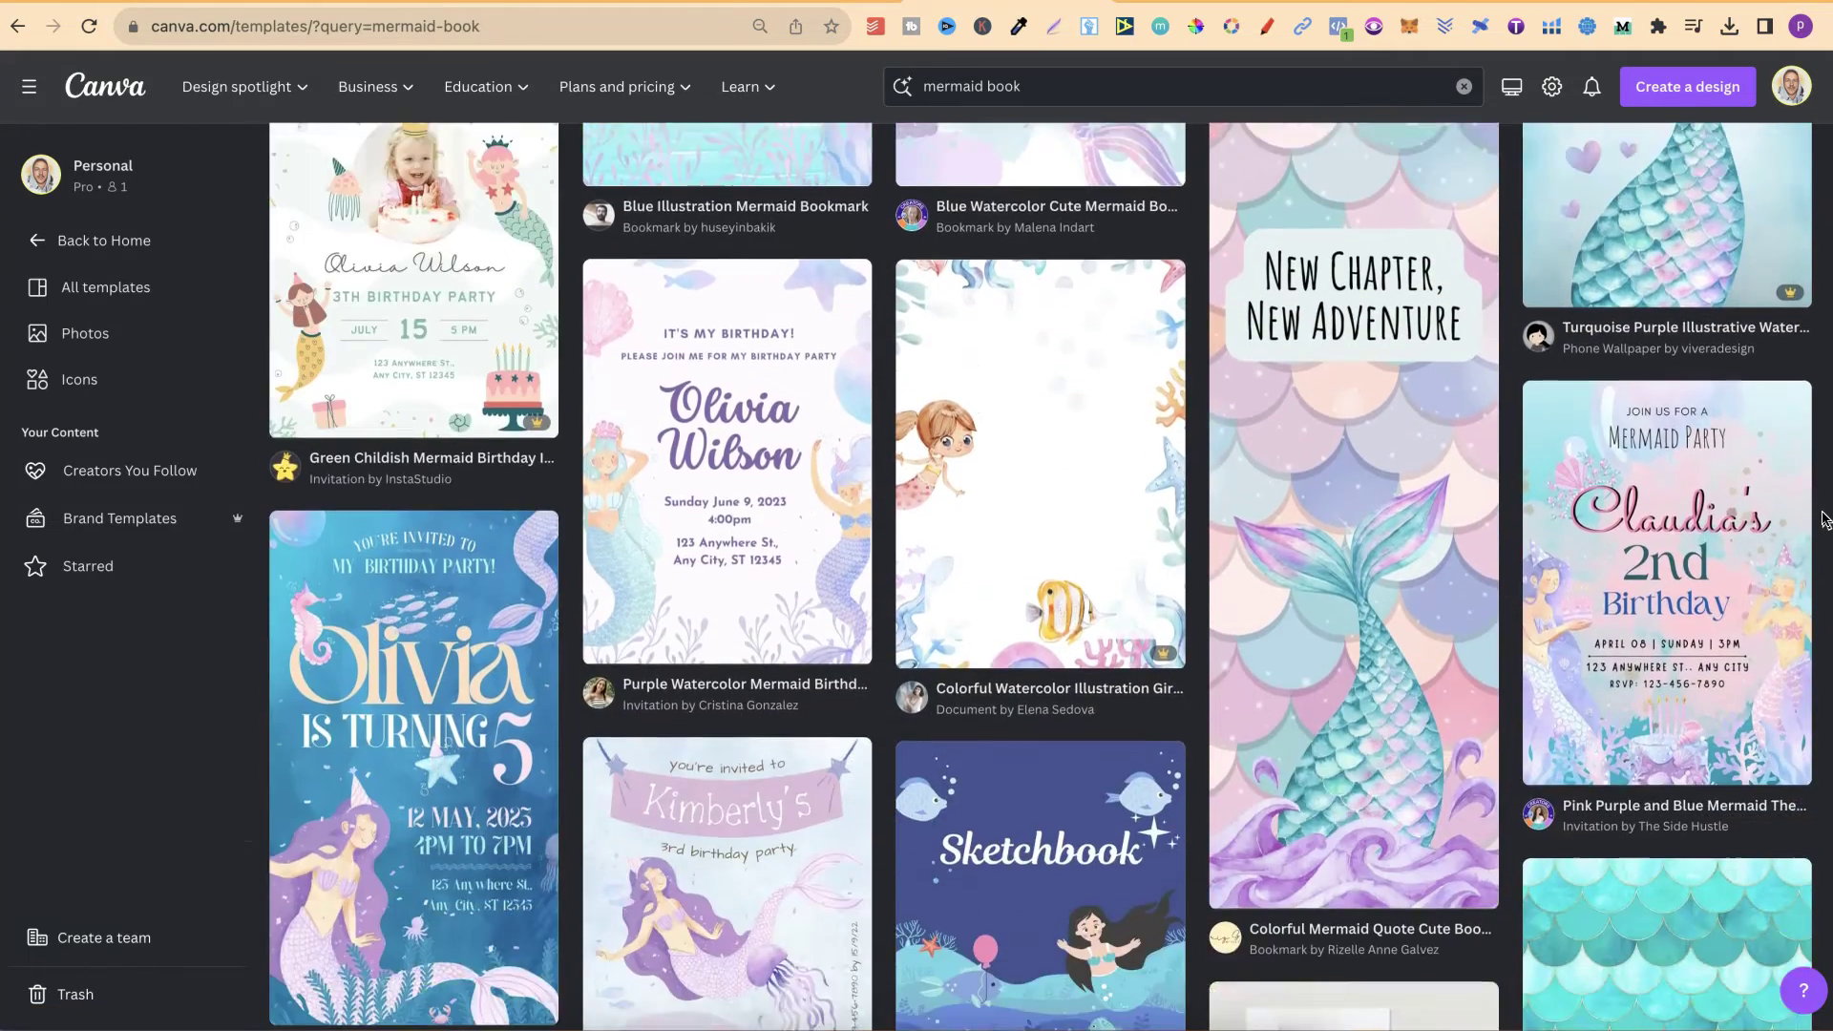
{"action": "scroll", "coordinate": [1823, 518], "scroll_direction": "down", "scroll_amount": 10}
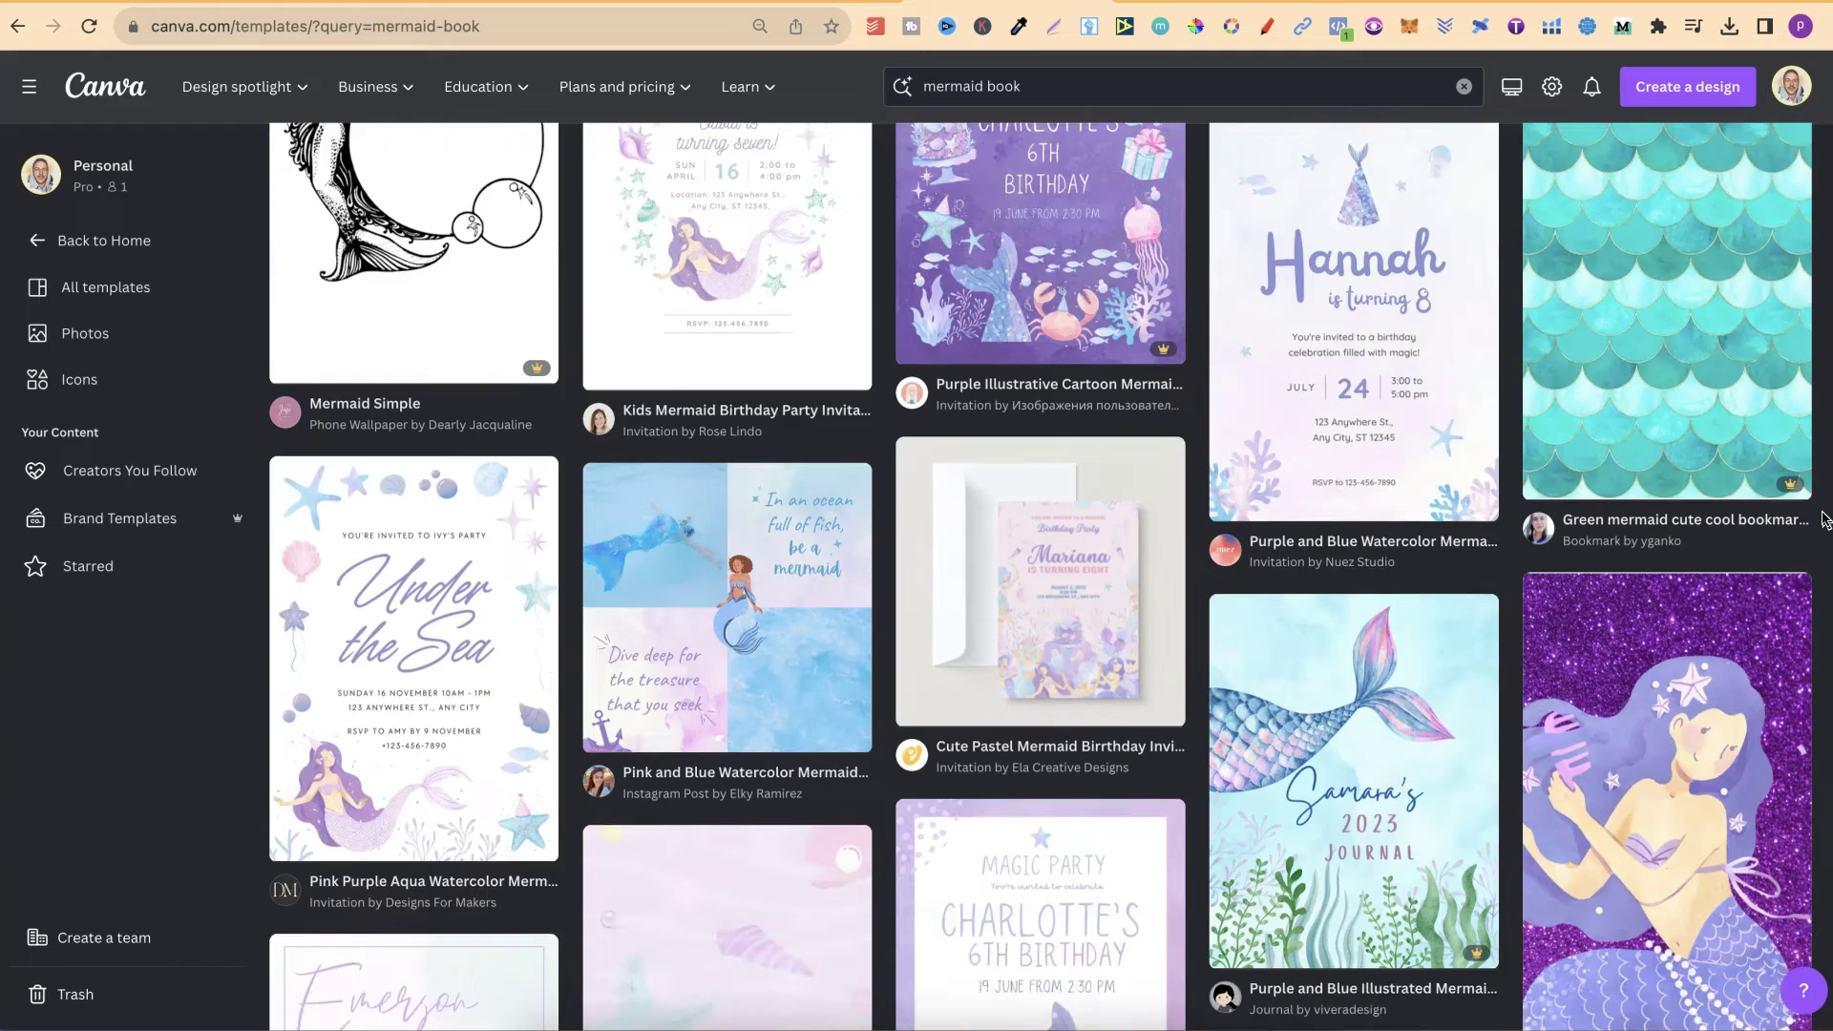
{"action": "scroll", "coordinate": [1823, 519], "scroll_direction": "down", "scroll_amount": 5}
Step: Show all 'kids adventure book' template results and scroll through the template grid
{"action": "left_click", "coordinate": [1315, 184]}
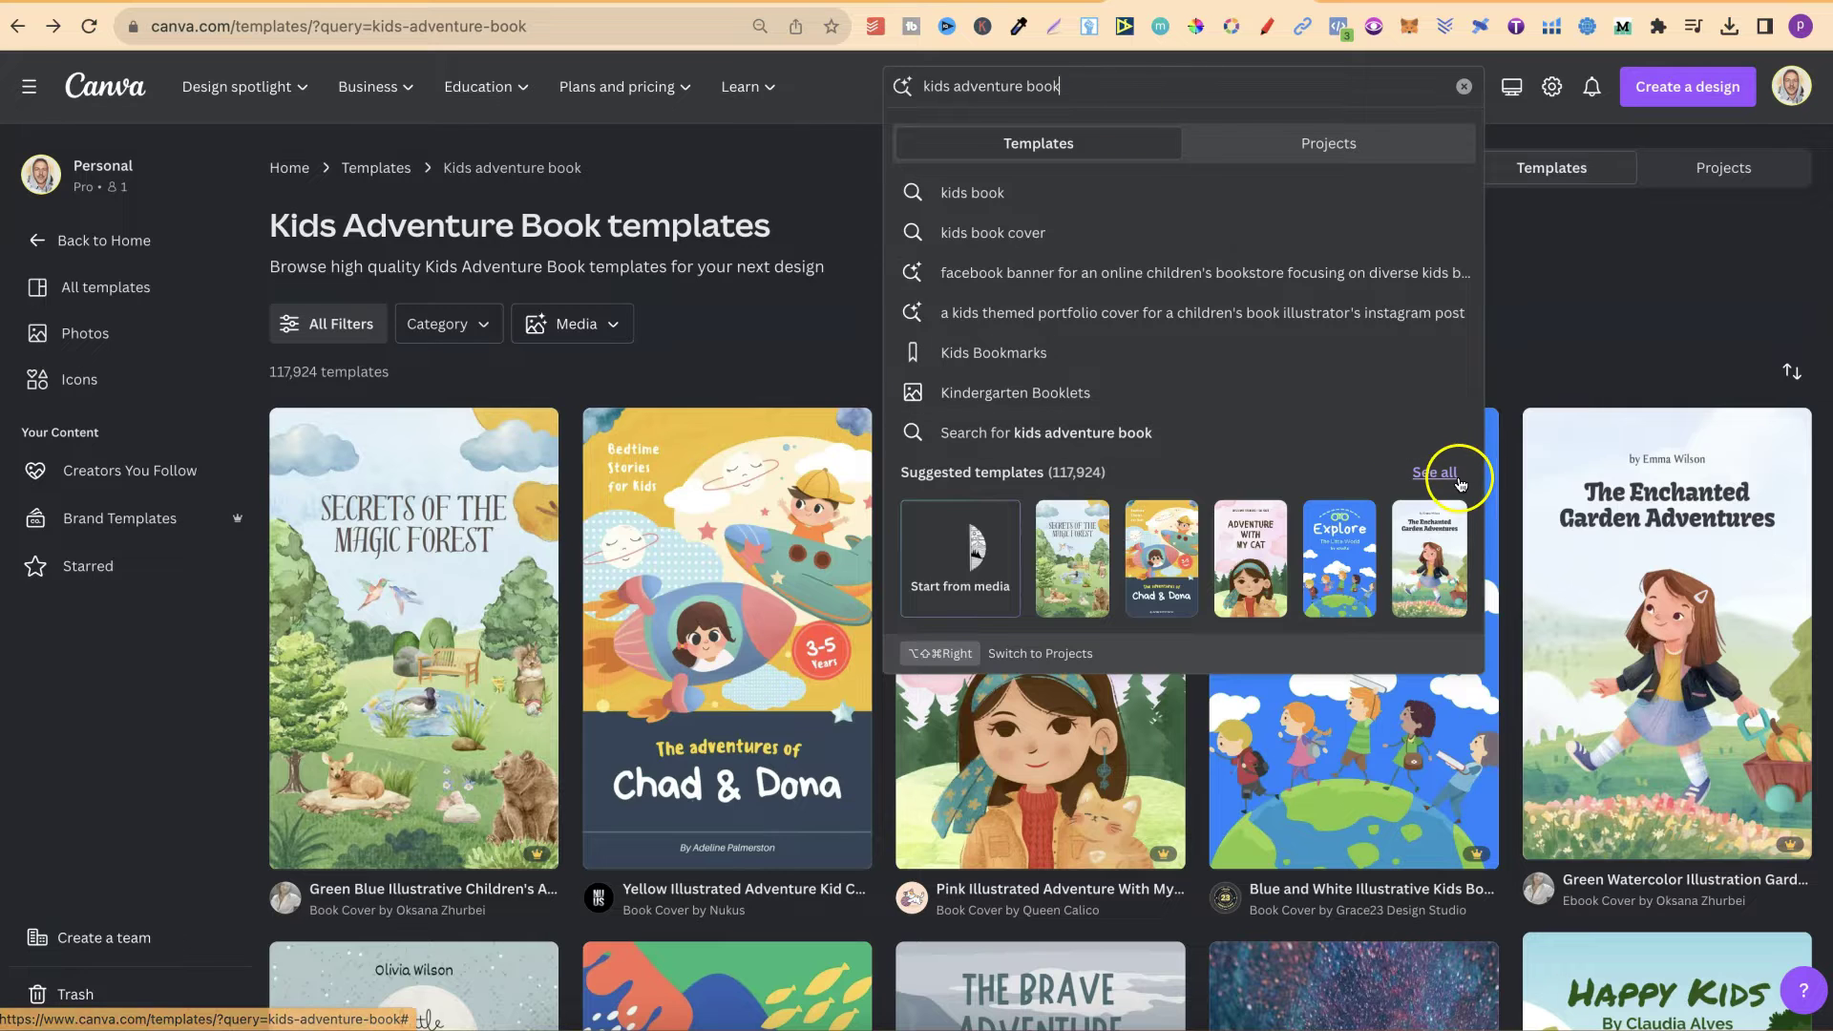
{"action": "left_click", "coordinate": [1460, 482]}
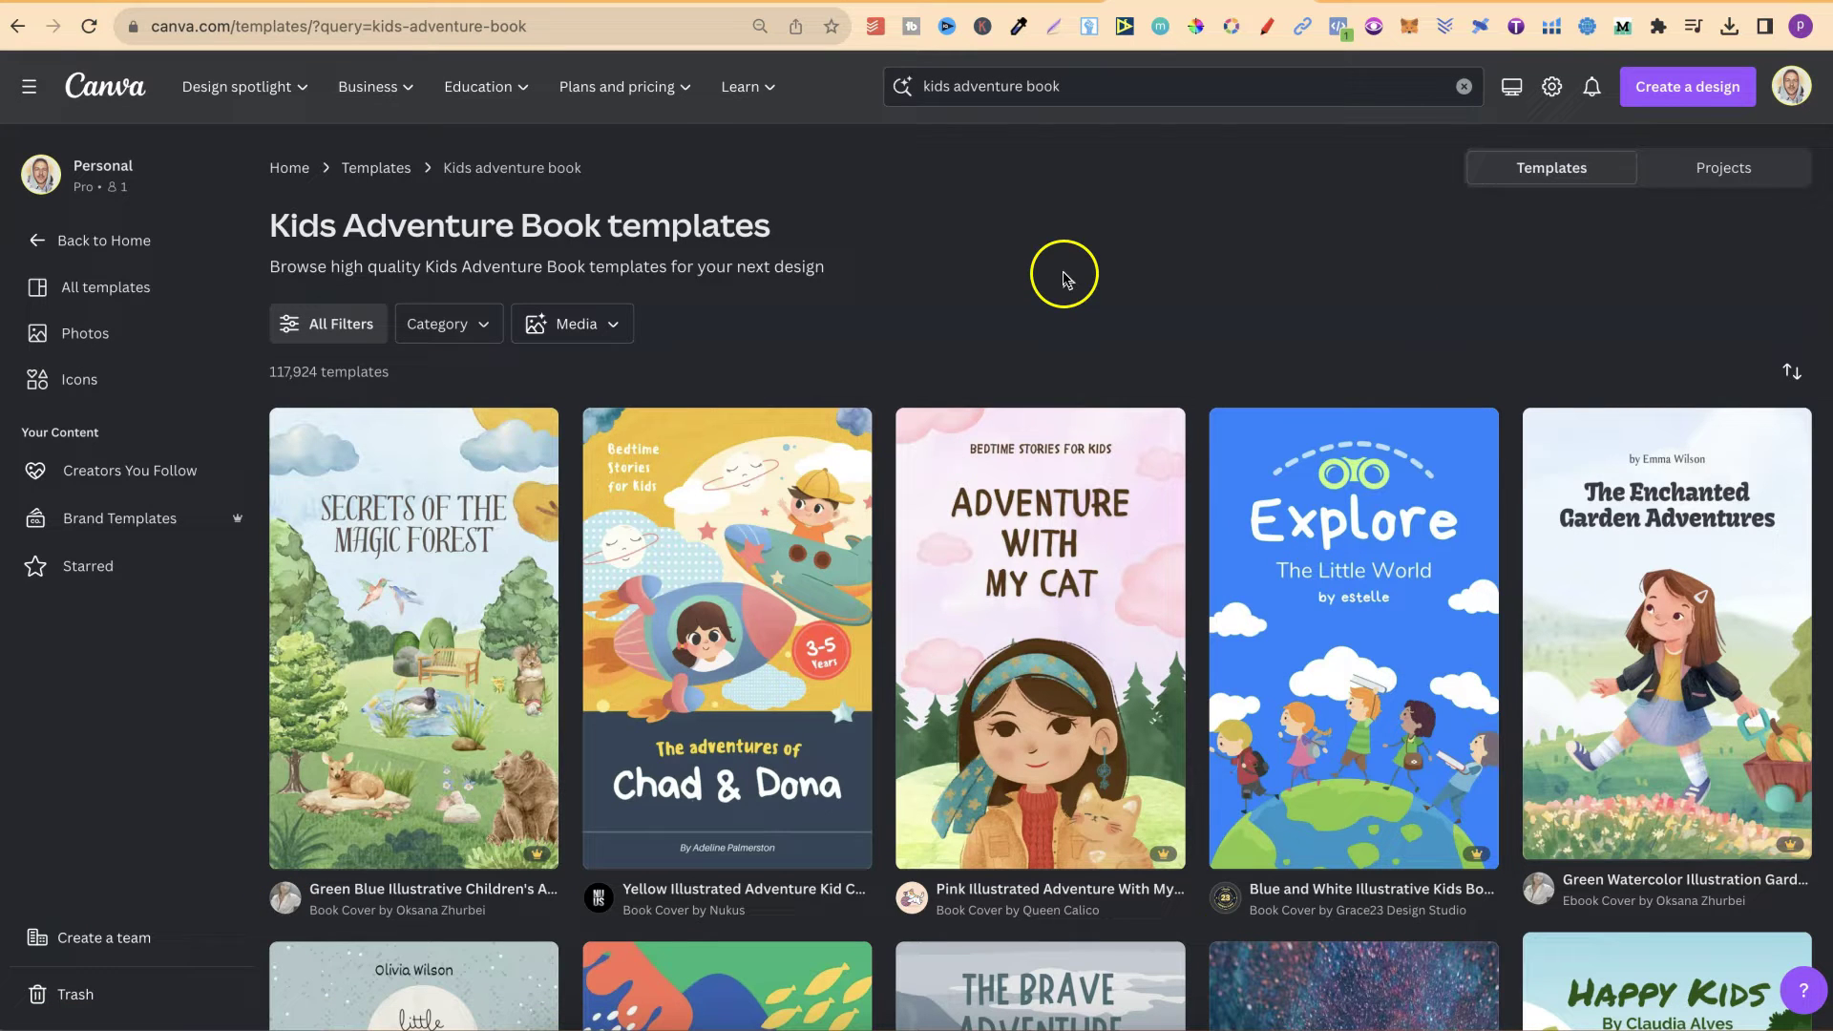
{"action": "scroll", "coordinate": [1788, 335], "scroll_direction": "down", "scroll_amount": 8}
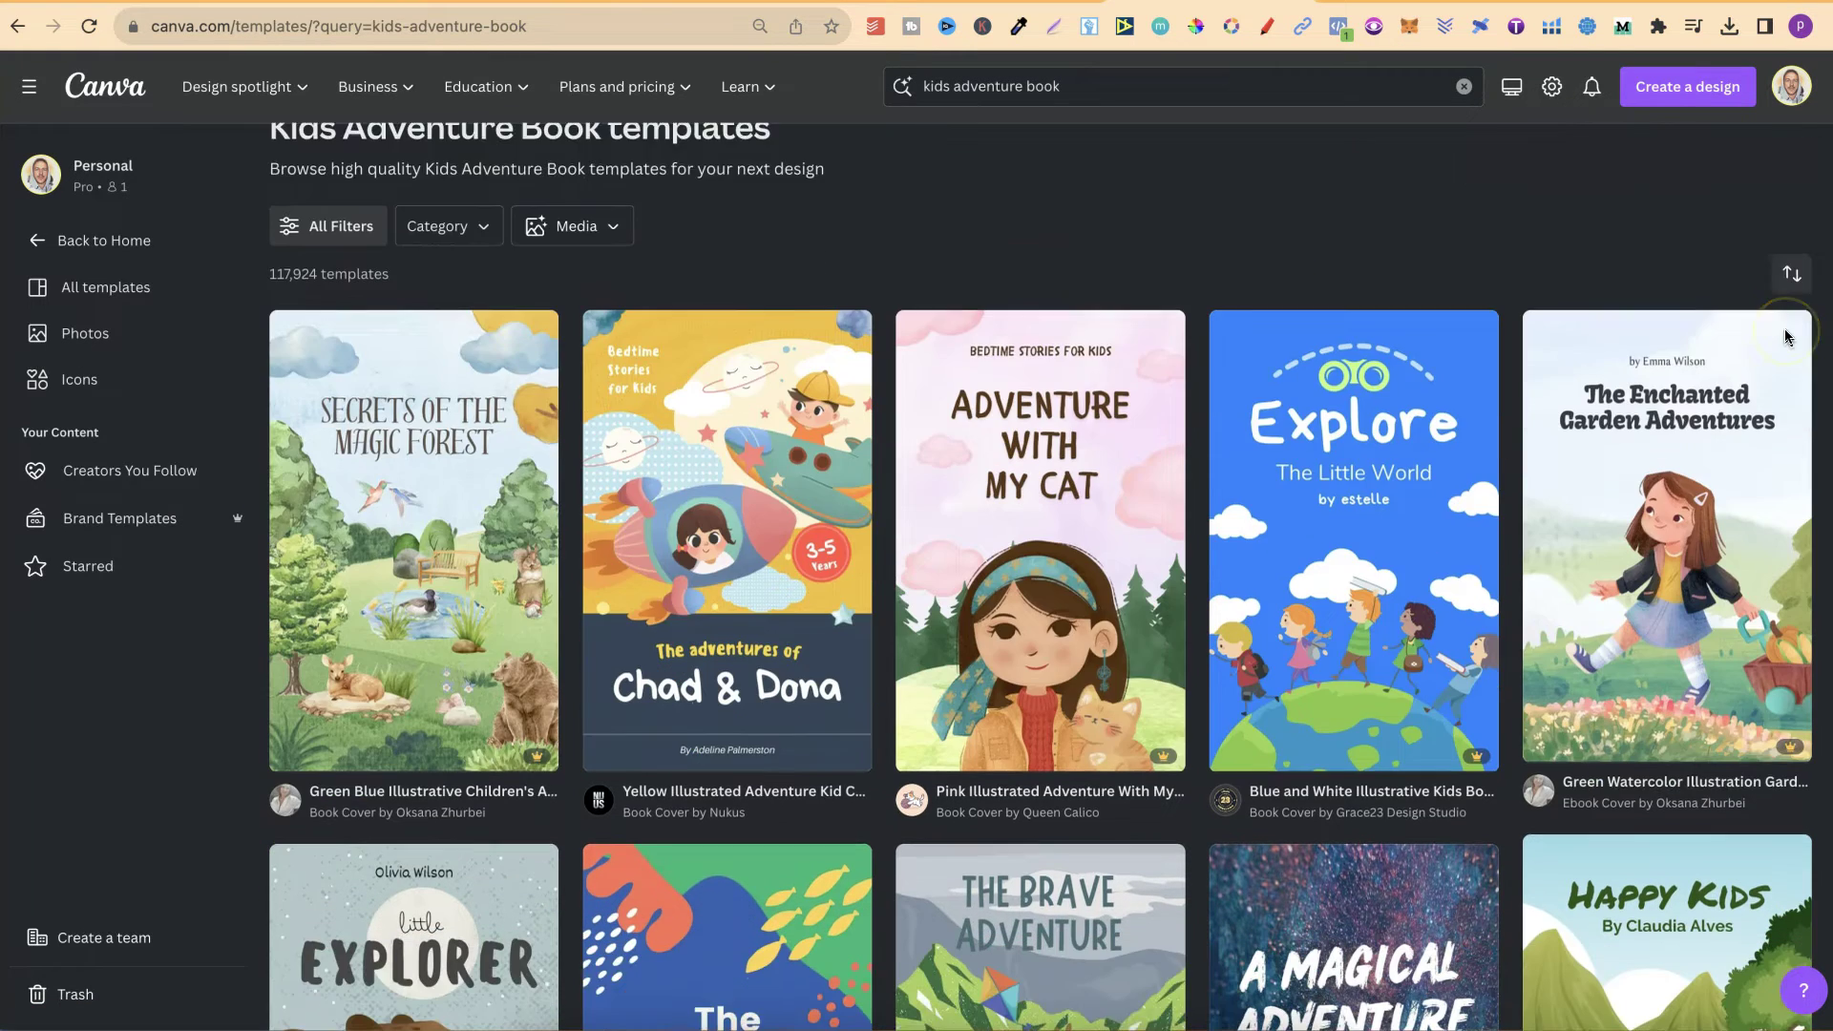
{"action": "scroll", "coordinate": [1788, 335], "scroll_direction": "down", "scroll_amount": 11}
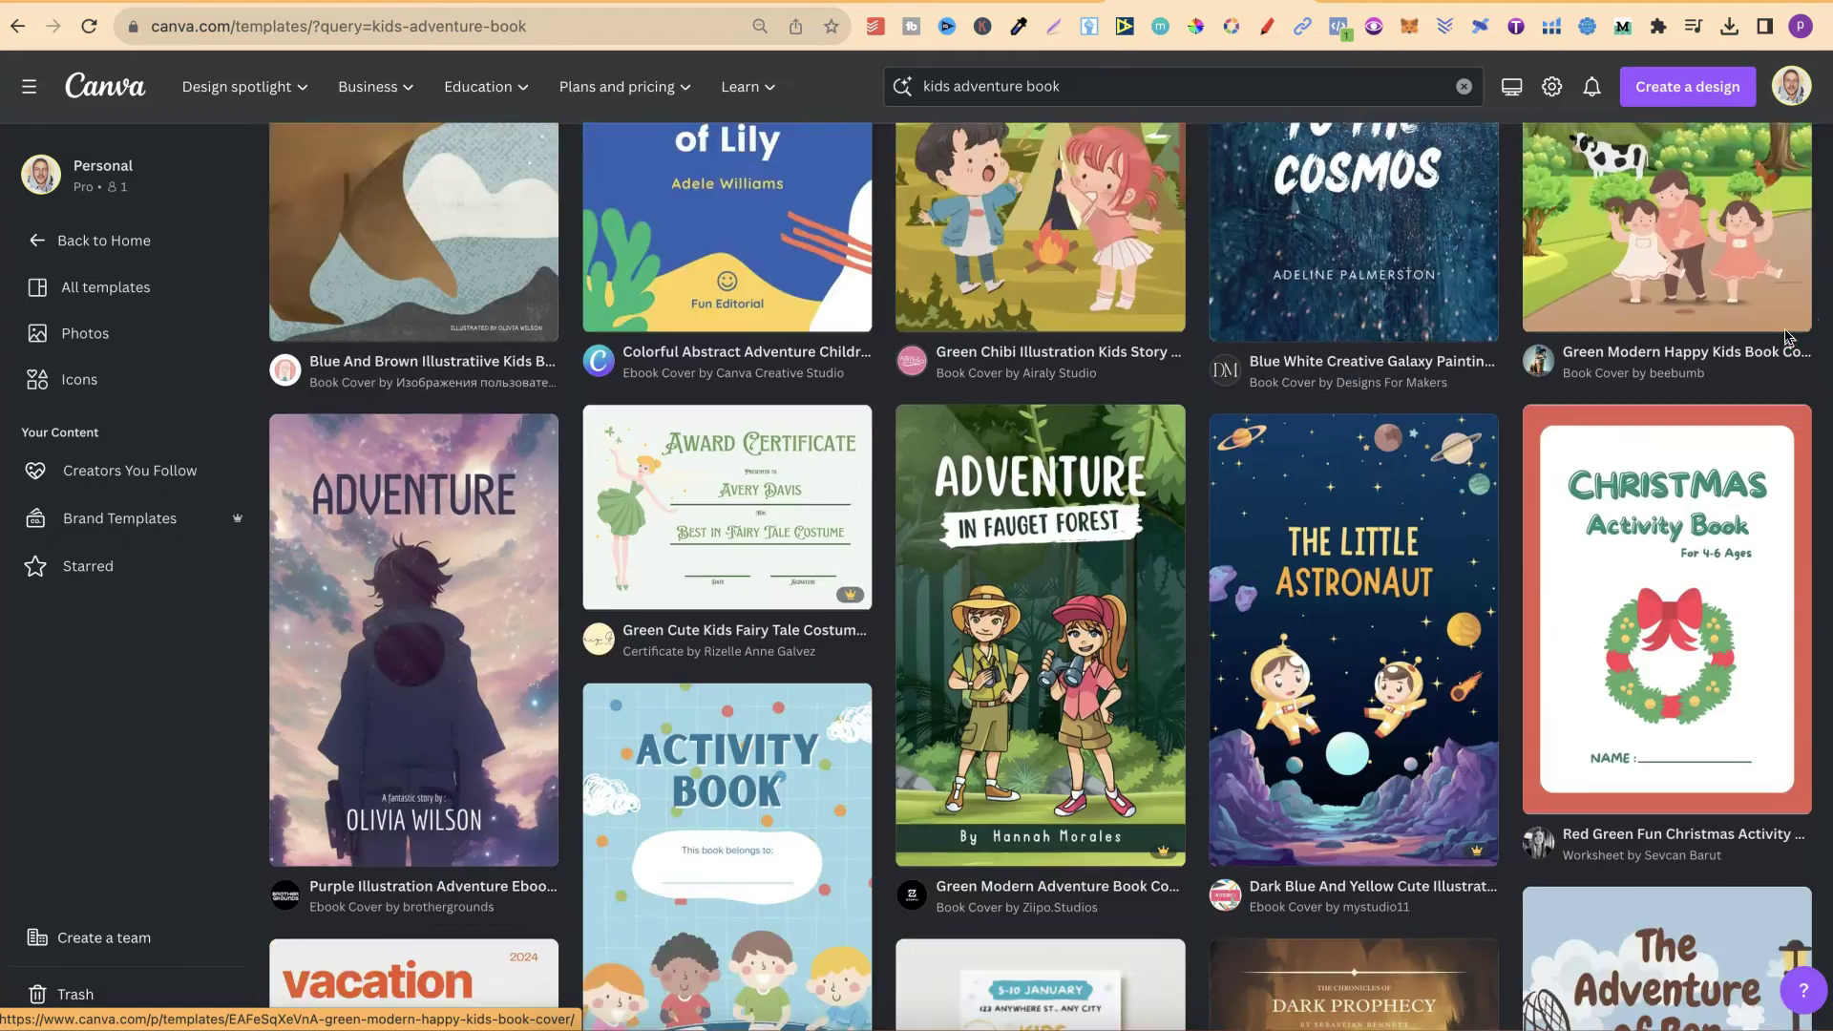
{"action": "scroll", "coordinate": [1788, 335], "scroll_direction": "down", "scroll_amount": 20}
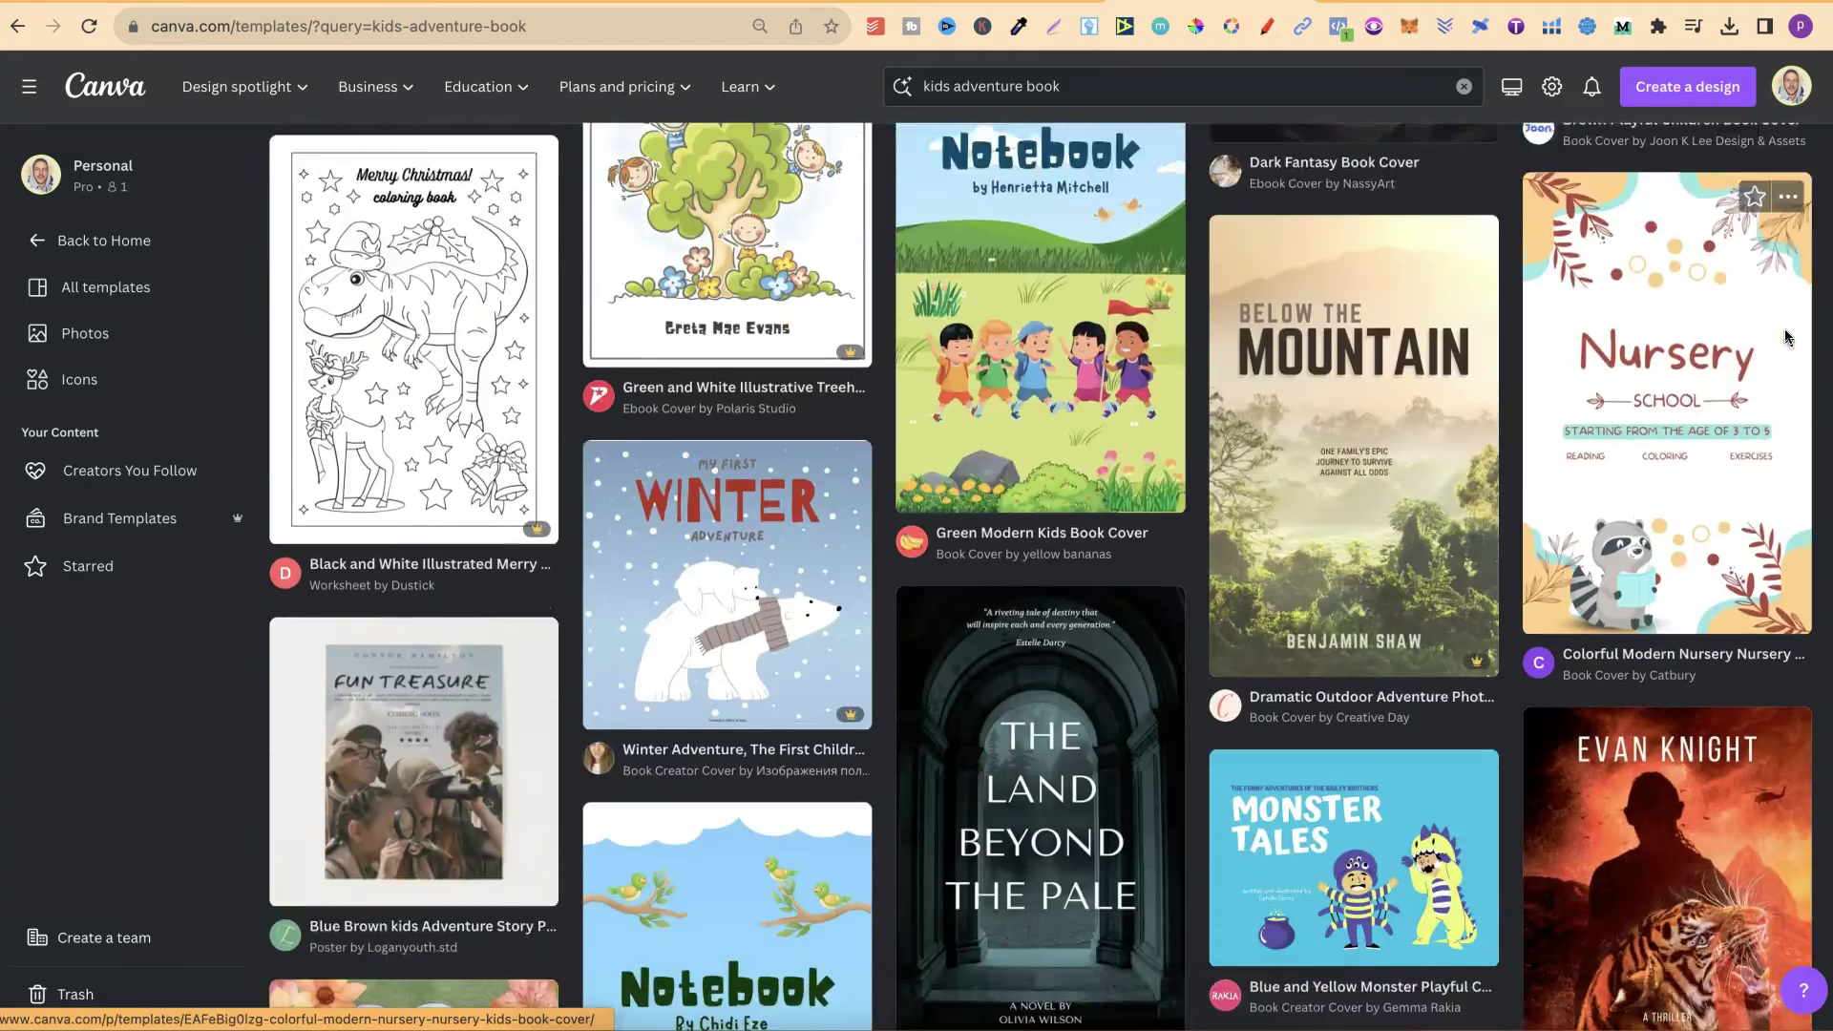
{"action": "scroll", "coordinate": [1788, 335], "scroll_direction": "down", "scroll_amount": 20}
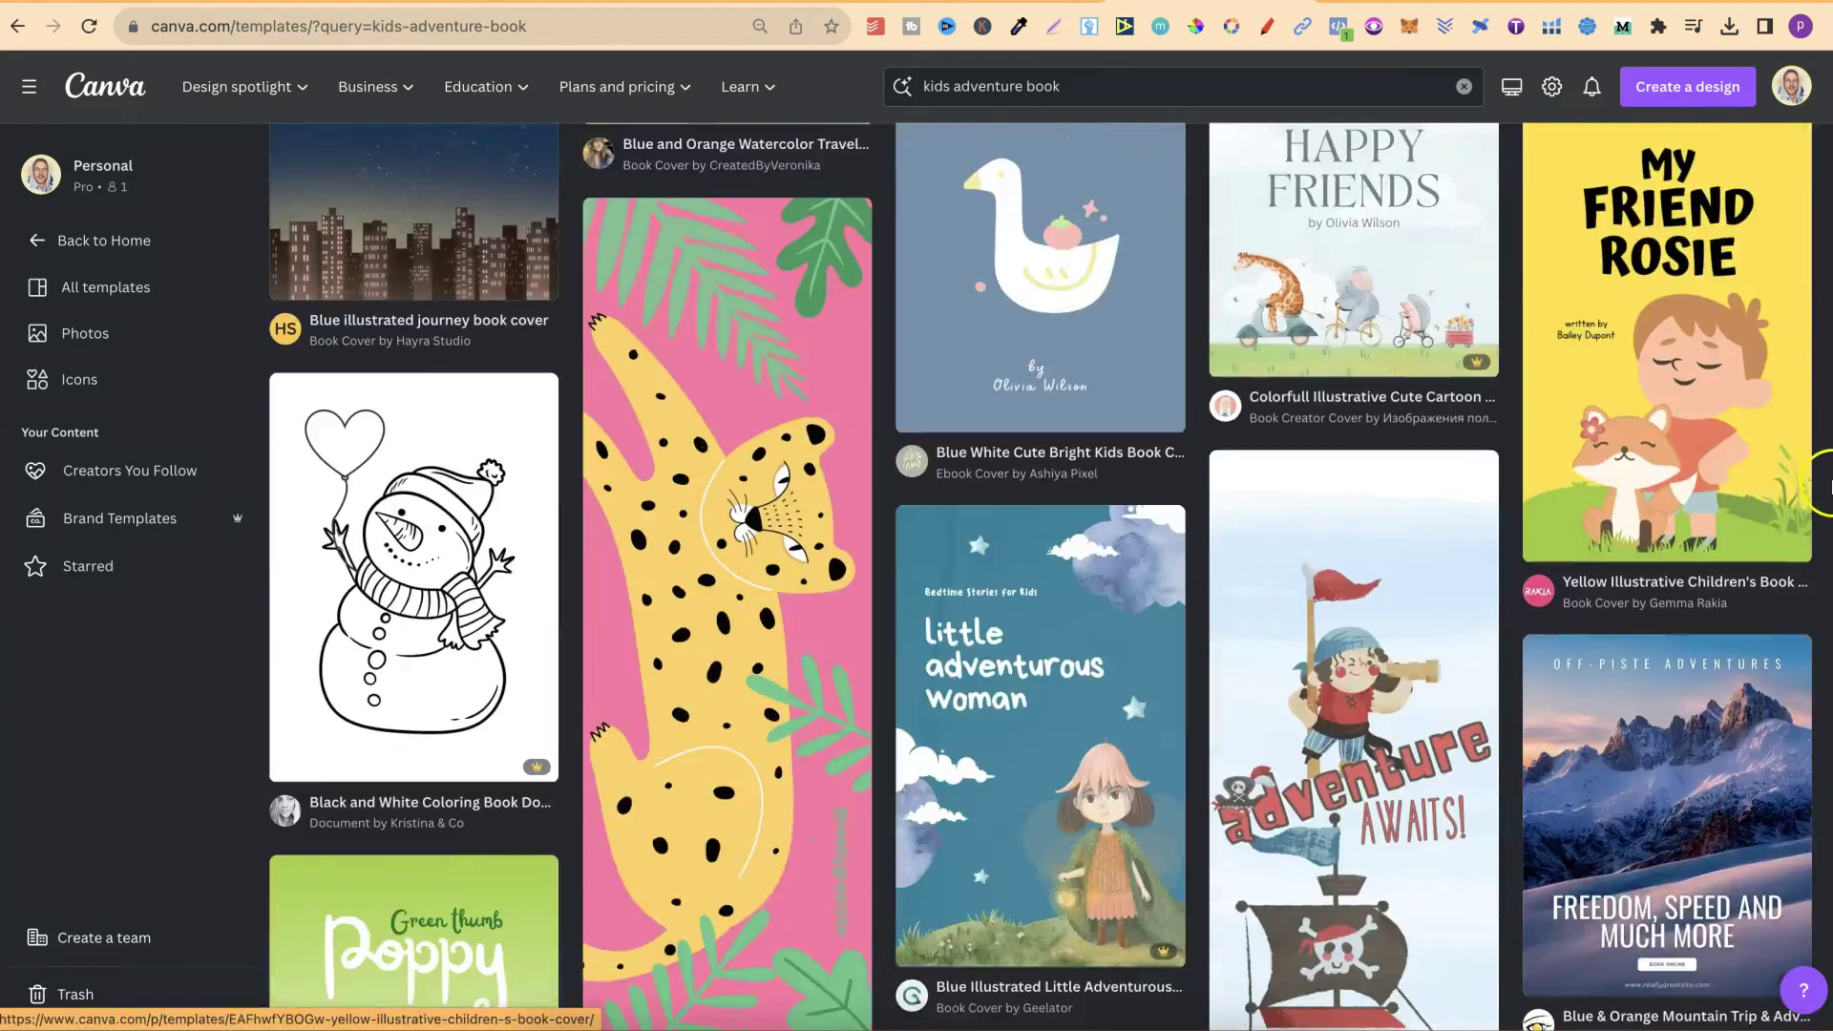
{"action": "scroll", "coordinate": [1829, 489], "scroll_direction": "down", "scroll_amount": 20}
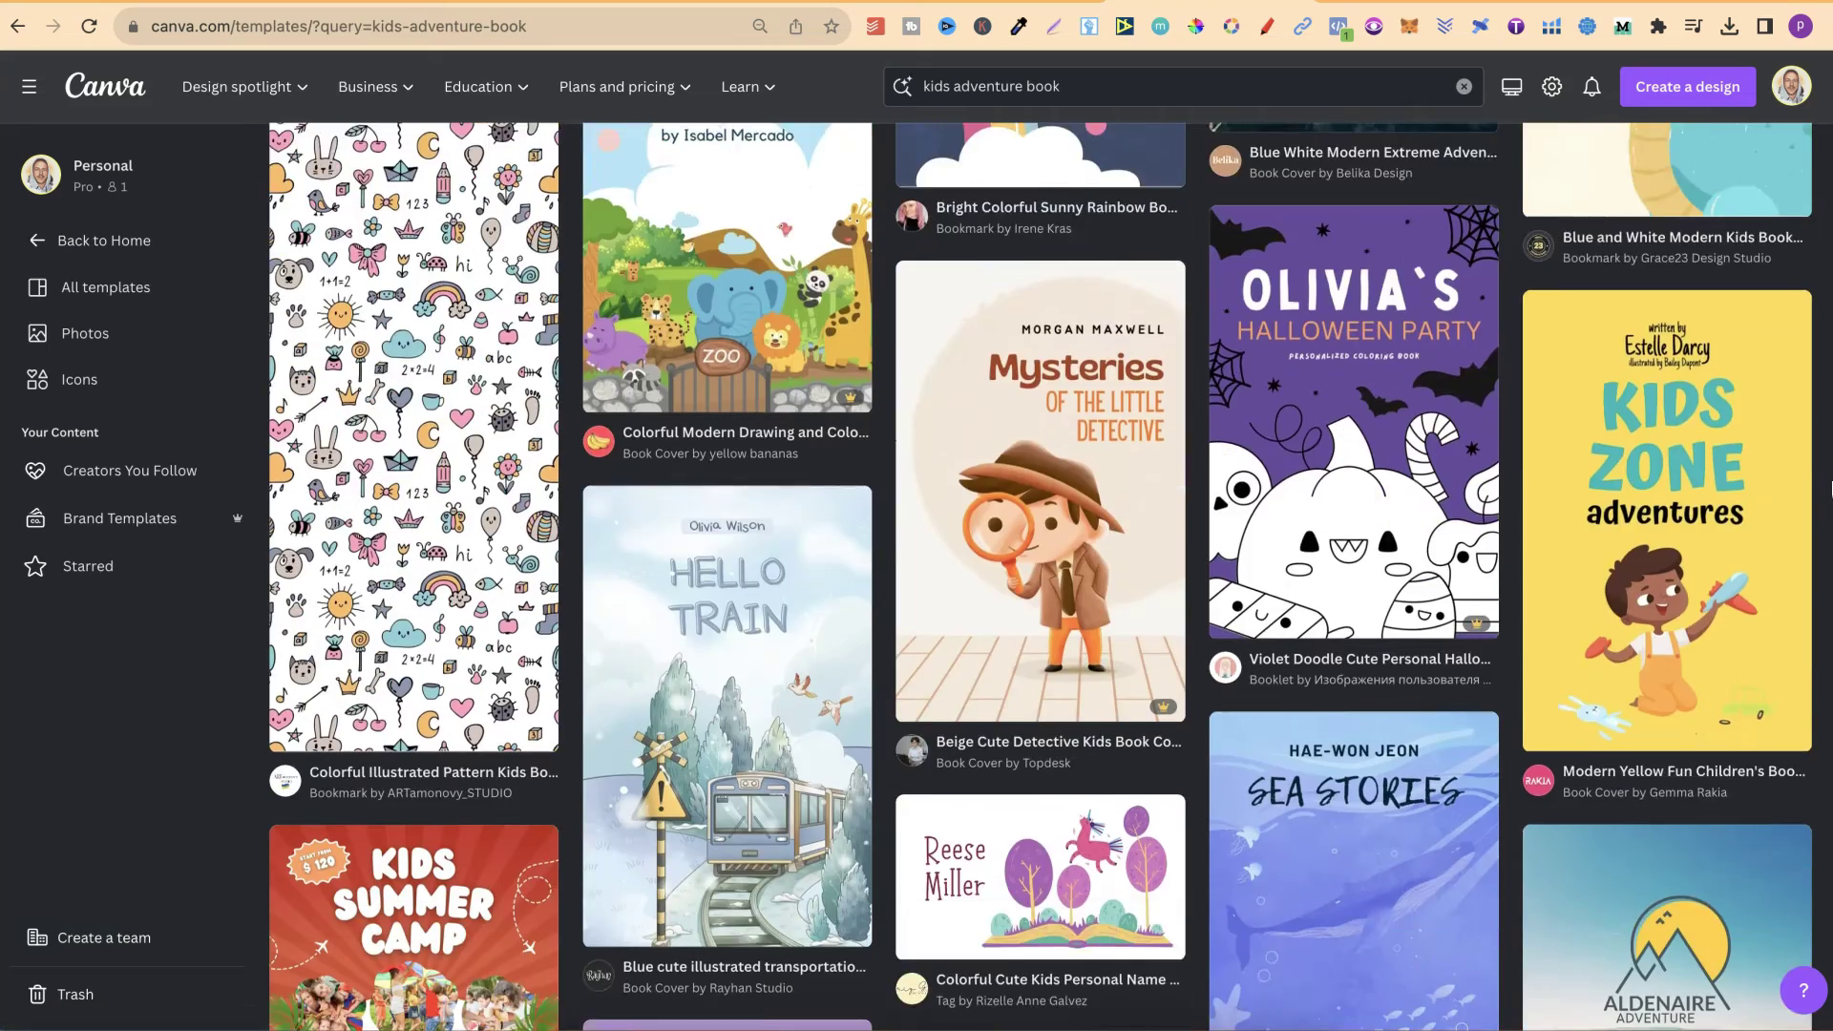
{"action": "scroll", "coordinate": [1829, 489], "scroll_direction": "down", "scroll_amount": 8}
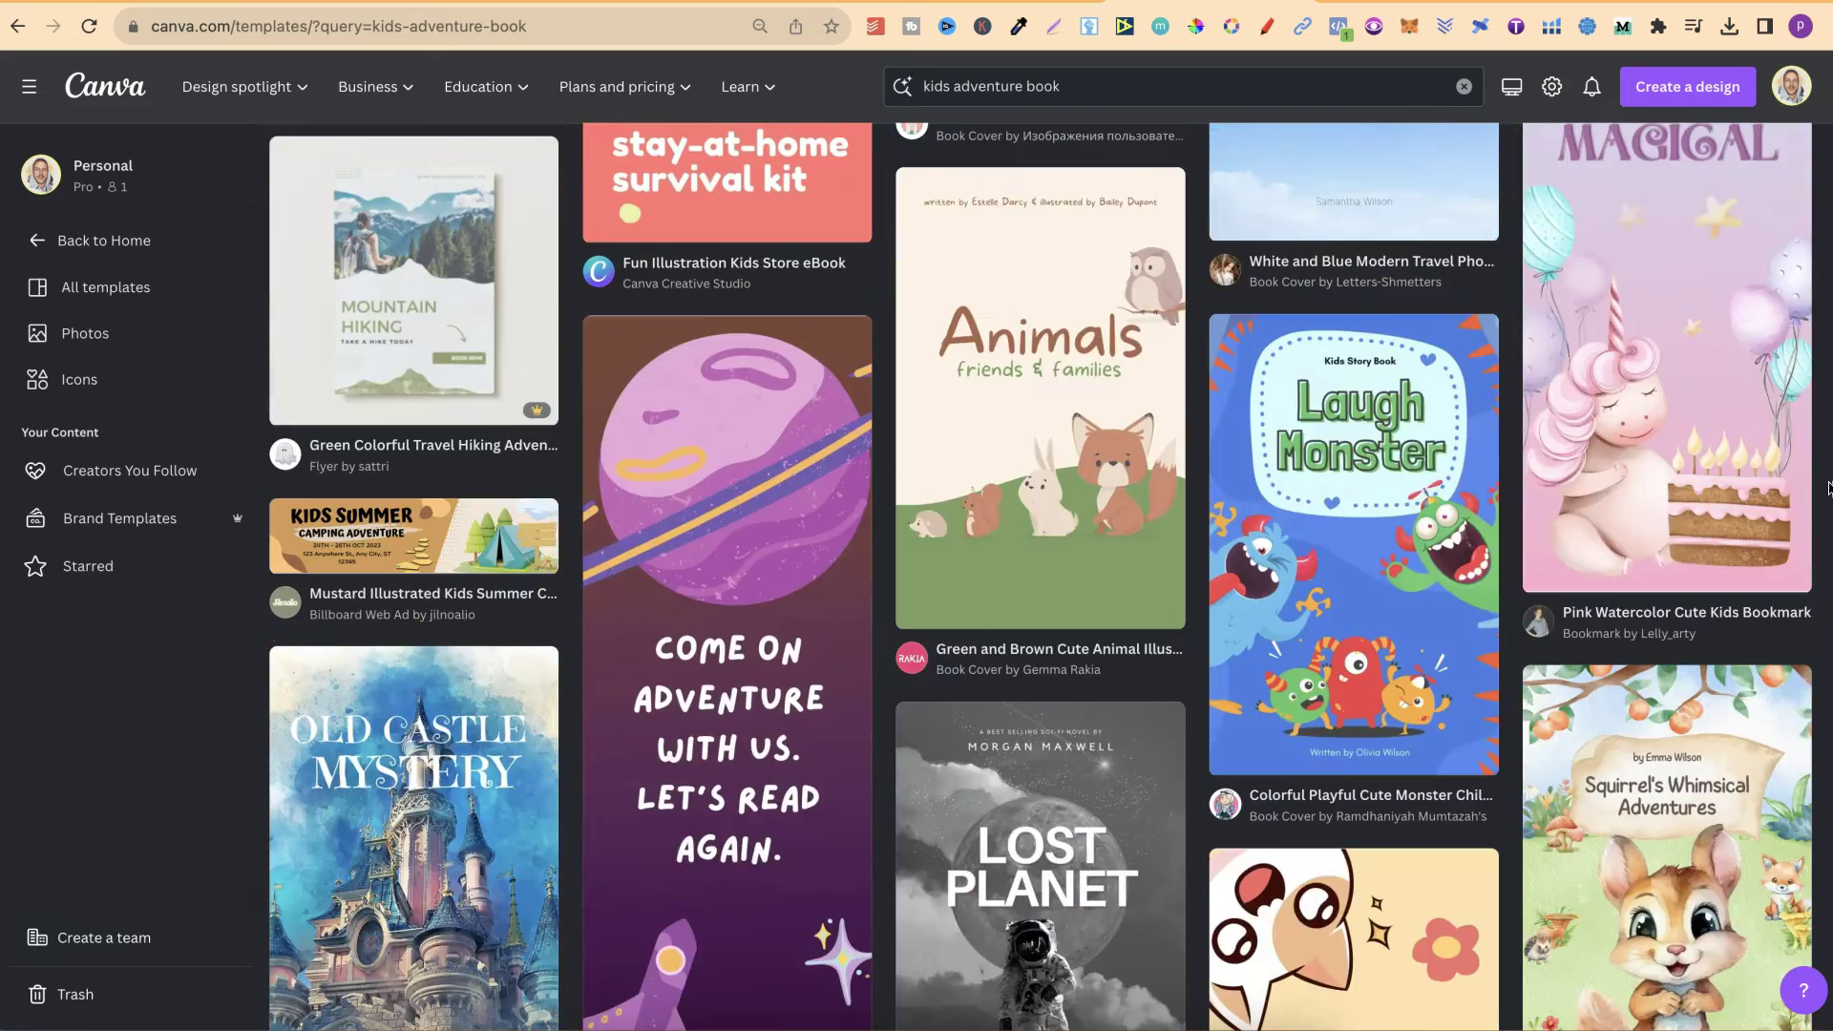
Step: Preview the monster book cover template, browse 'More like this', then customize the template
{"action": "left_click", "coordinate": [1357, 492]}
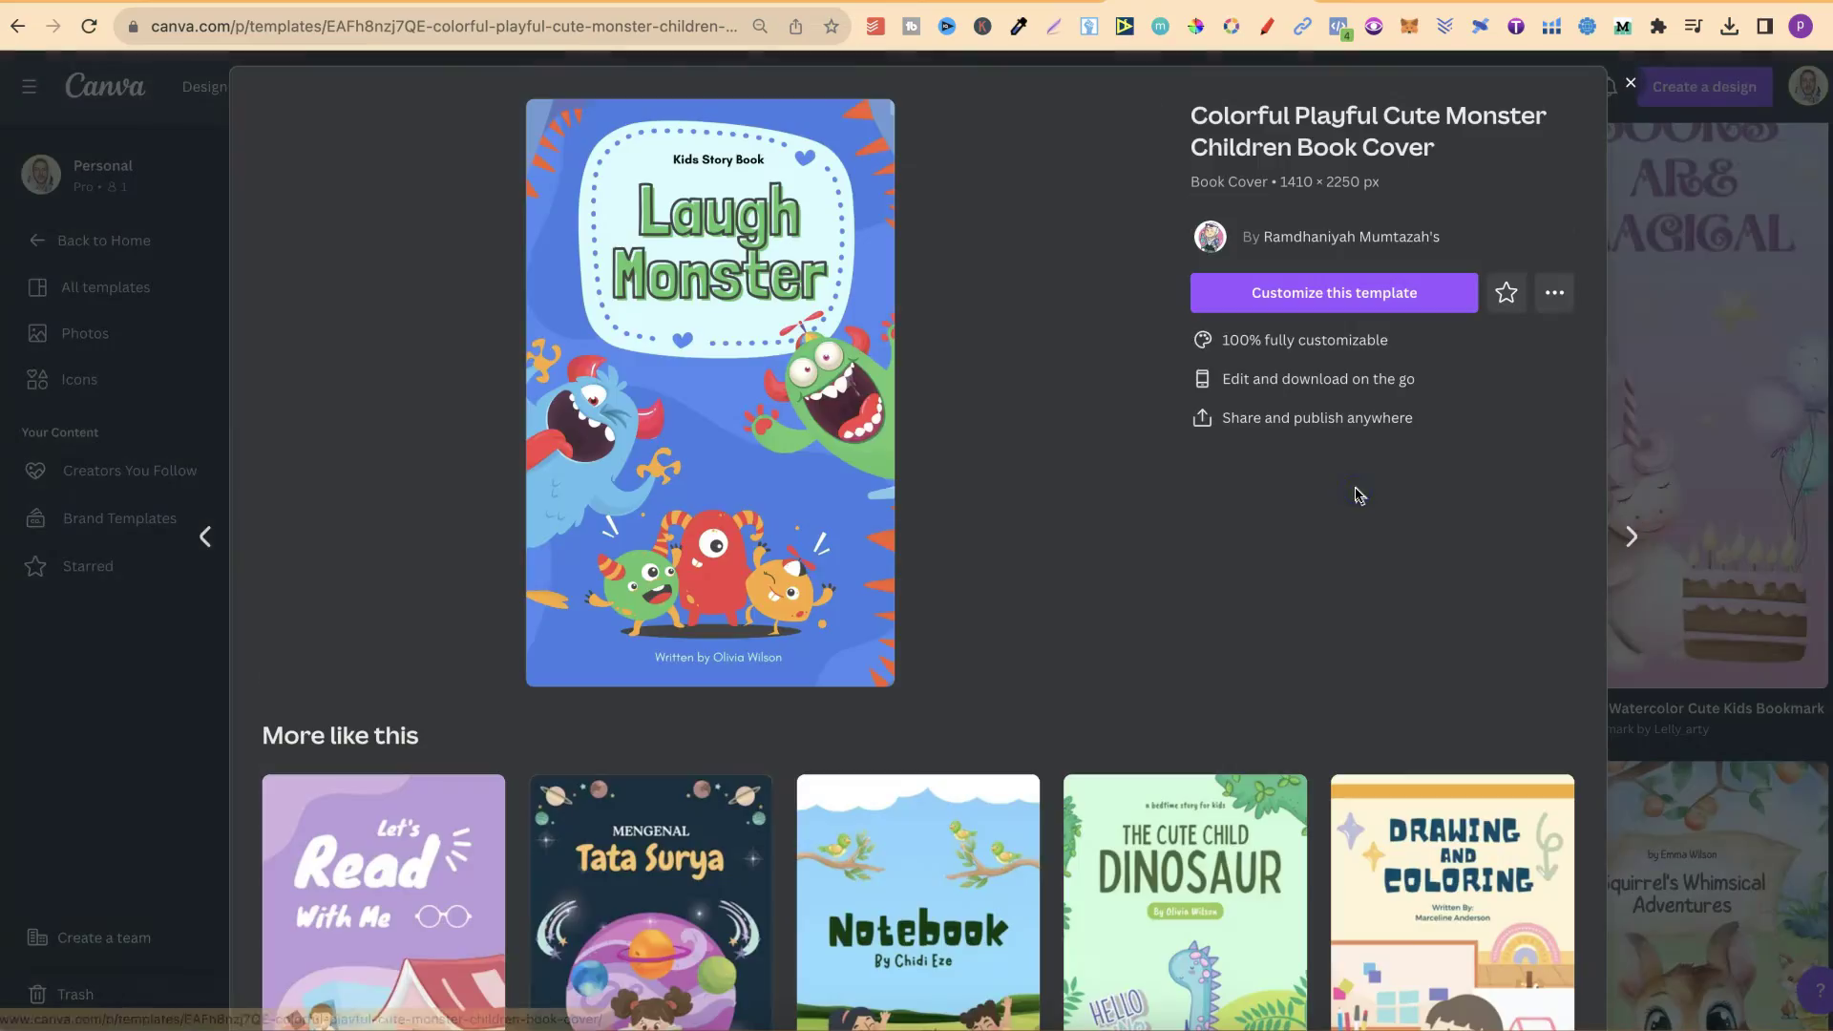
{"action": "scroll", "coordinate": [1232, 619], "scroll_direction": "down", "scroll_amount": 6}
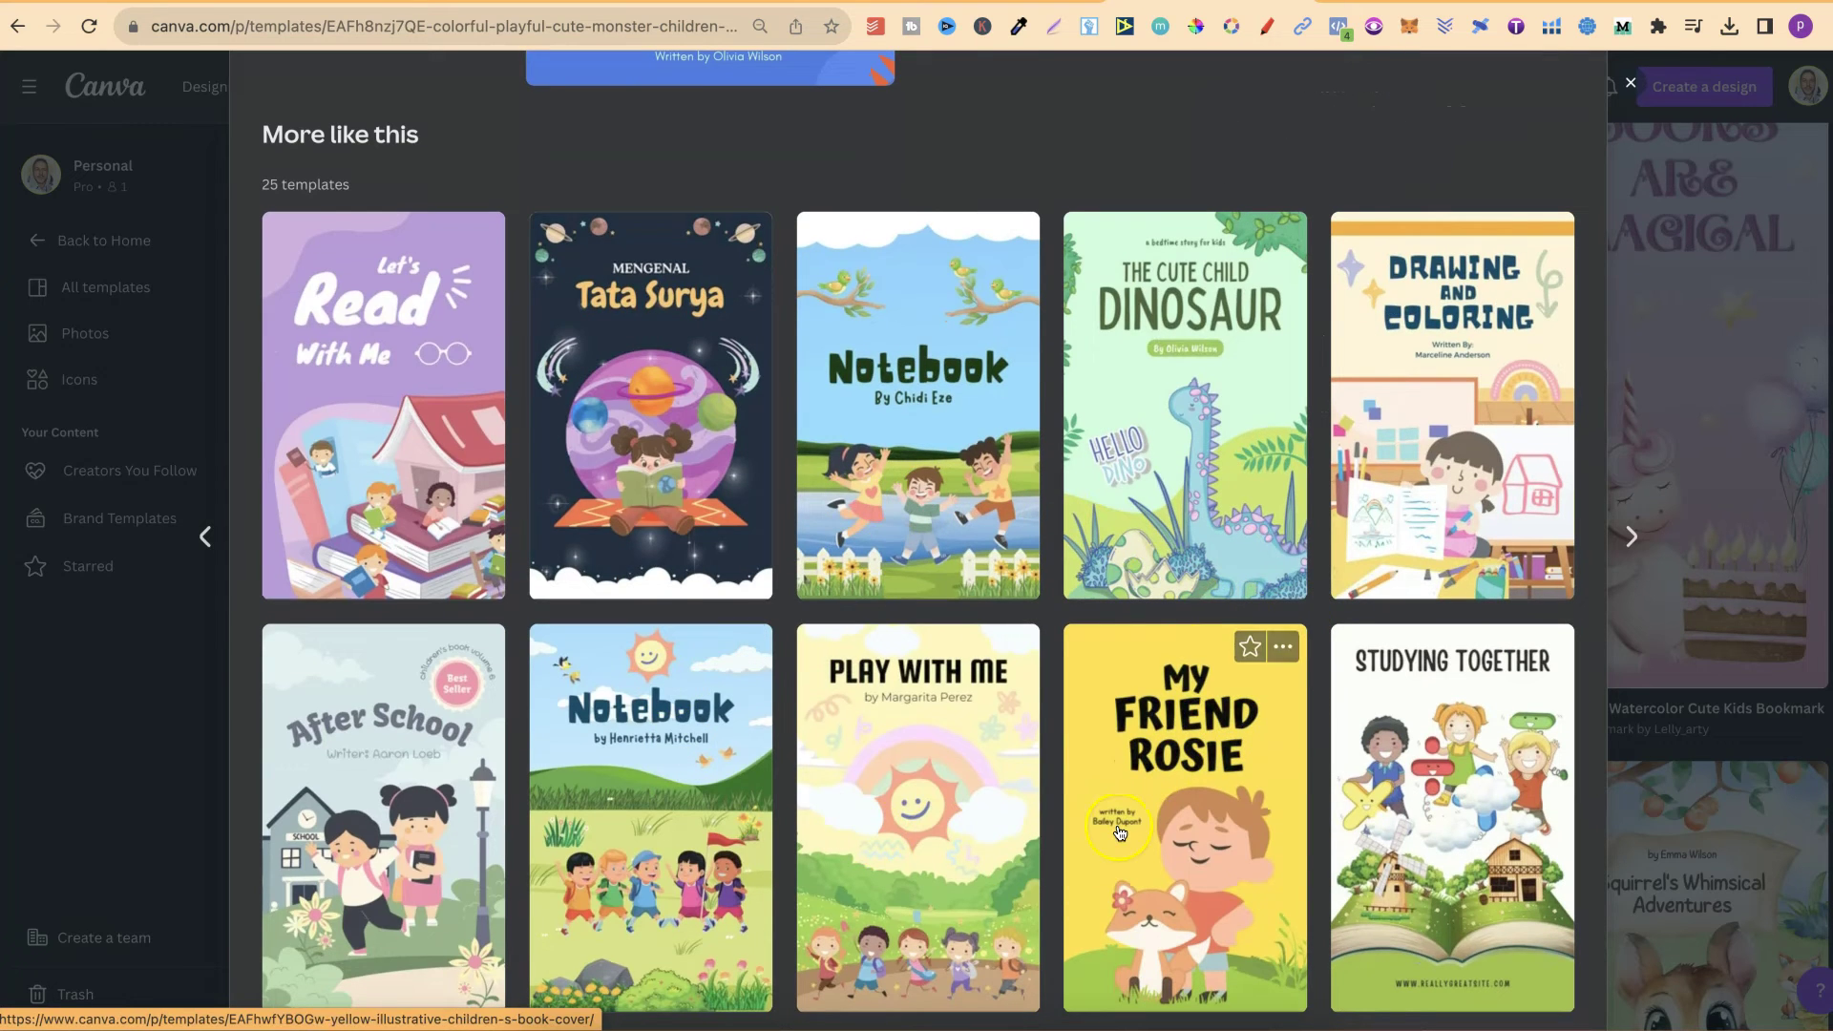
{"action": "scroll", "coordinate": [1167, 678], "scroll_direction": "down", "scroll_amount": 4}
{"action": "scroll", "coordinate": [1167, 678], "scroll_direction": "up", "scroll_amount": 10}
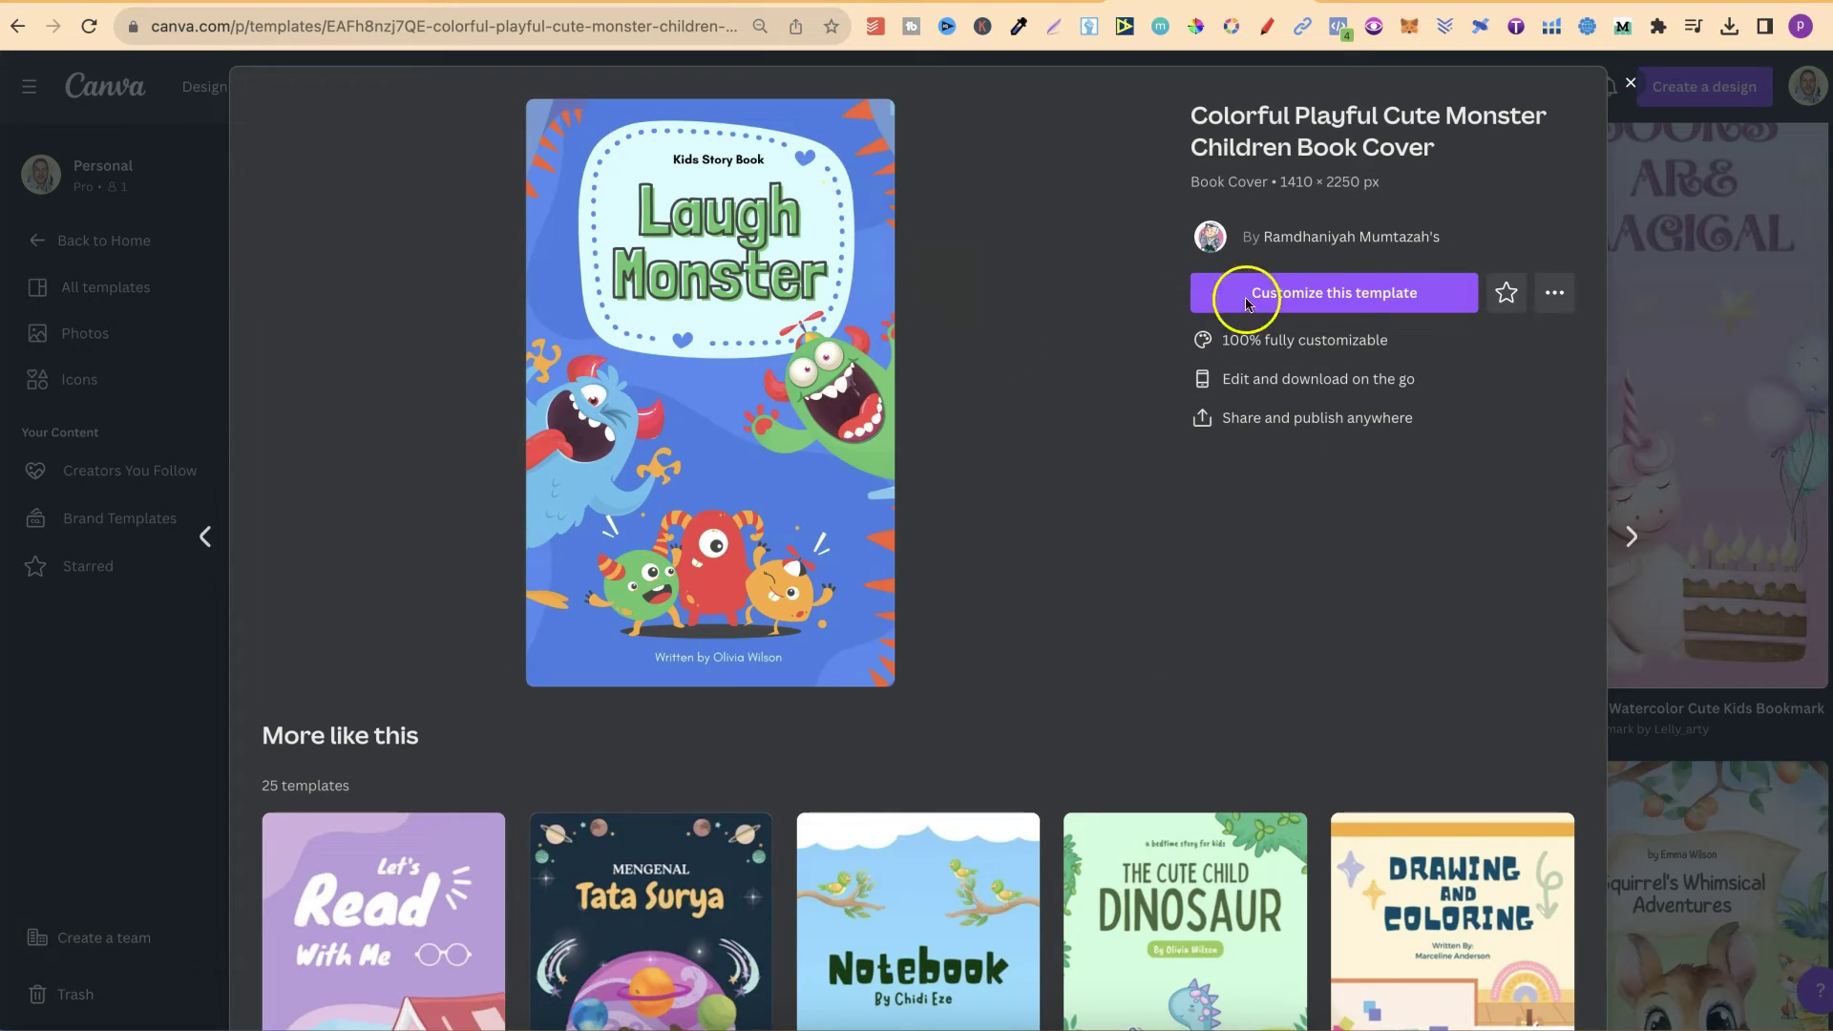
{"action": "left_click", "coordinate": [1339, 297]}
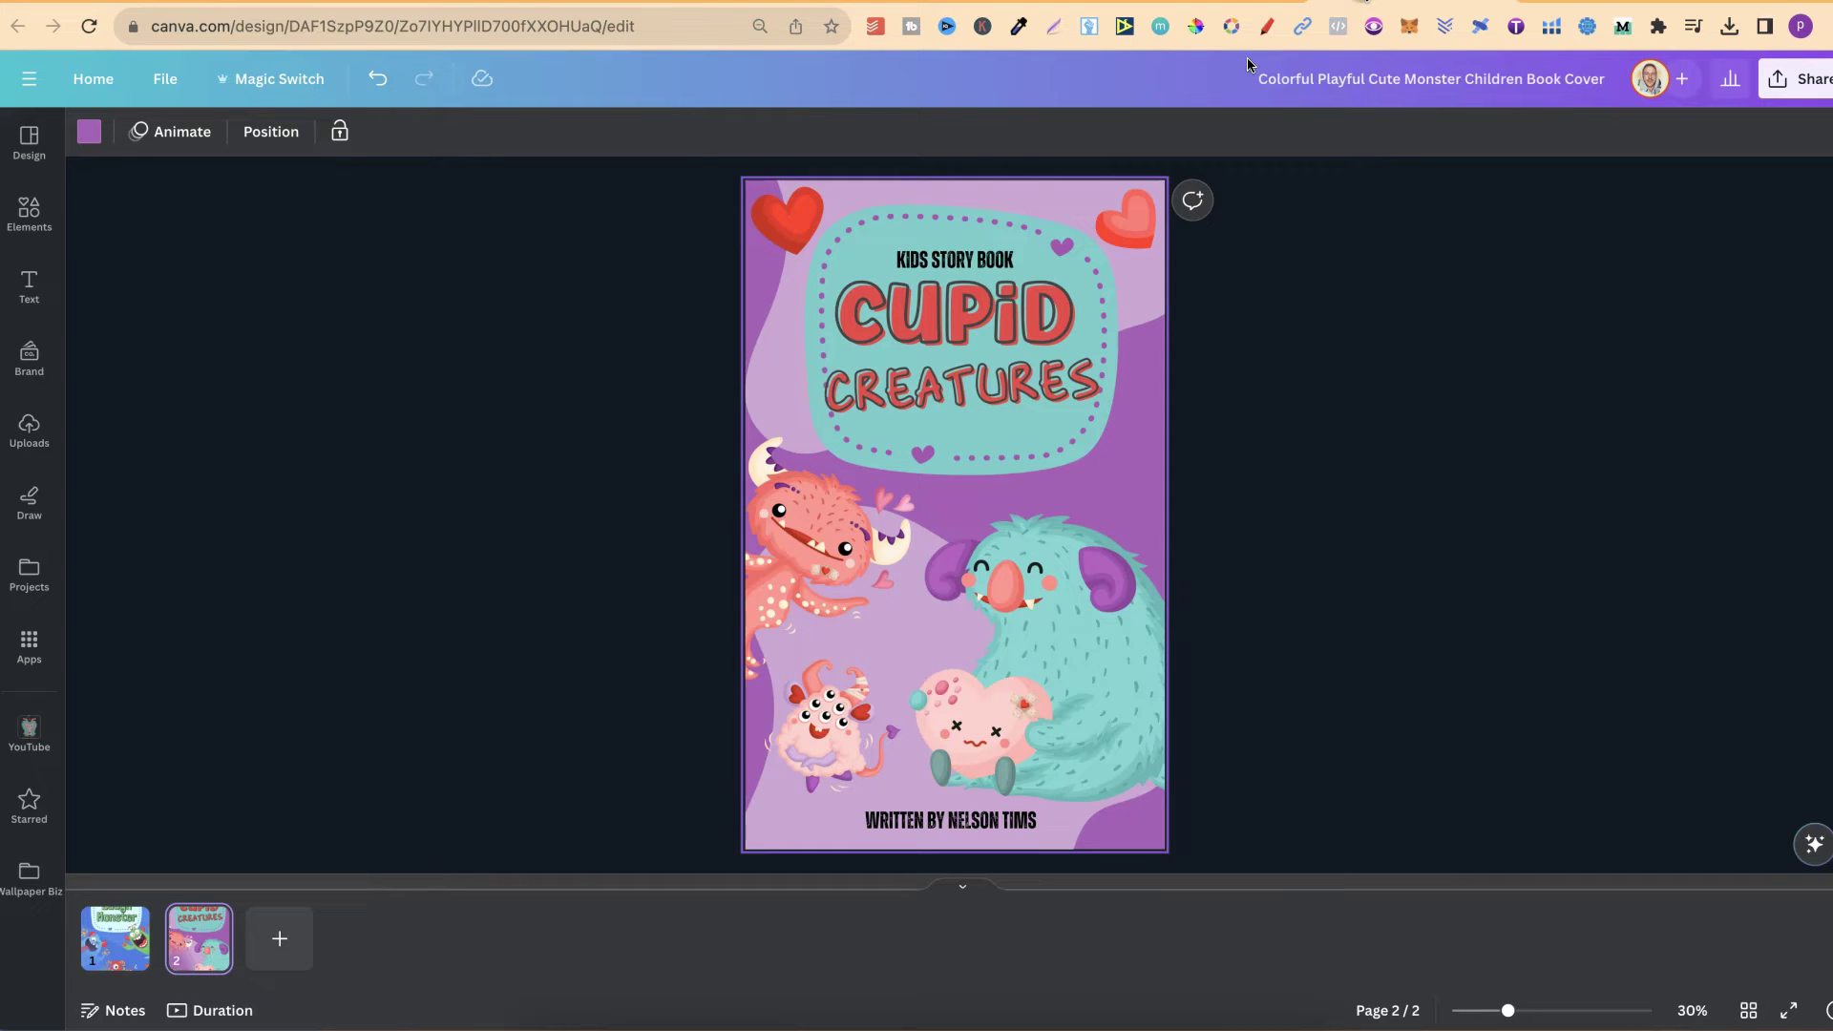
Step: Show page 1, the original 'Laugh Monster' cover, in the editor
{"action": "left_click", "coordinate": [121, 931]}
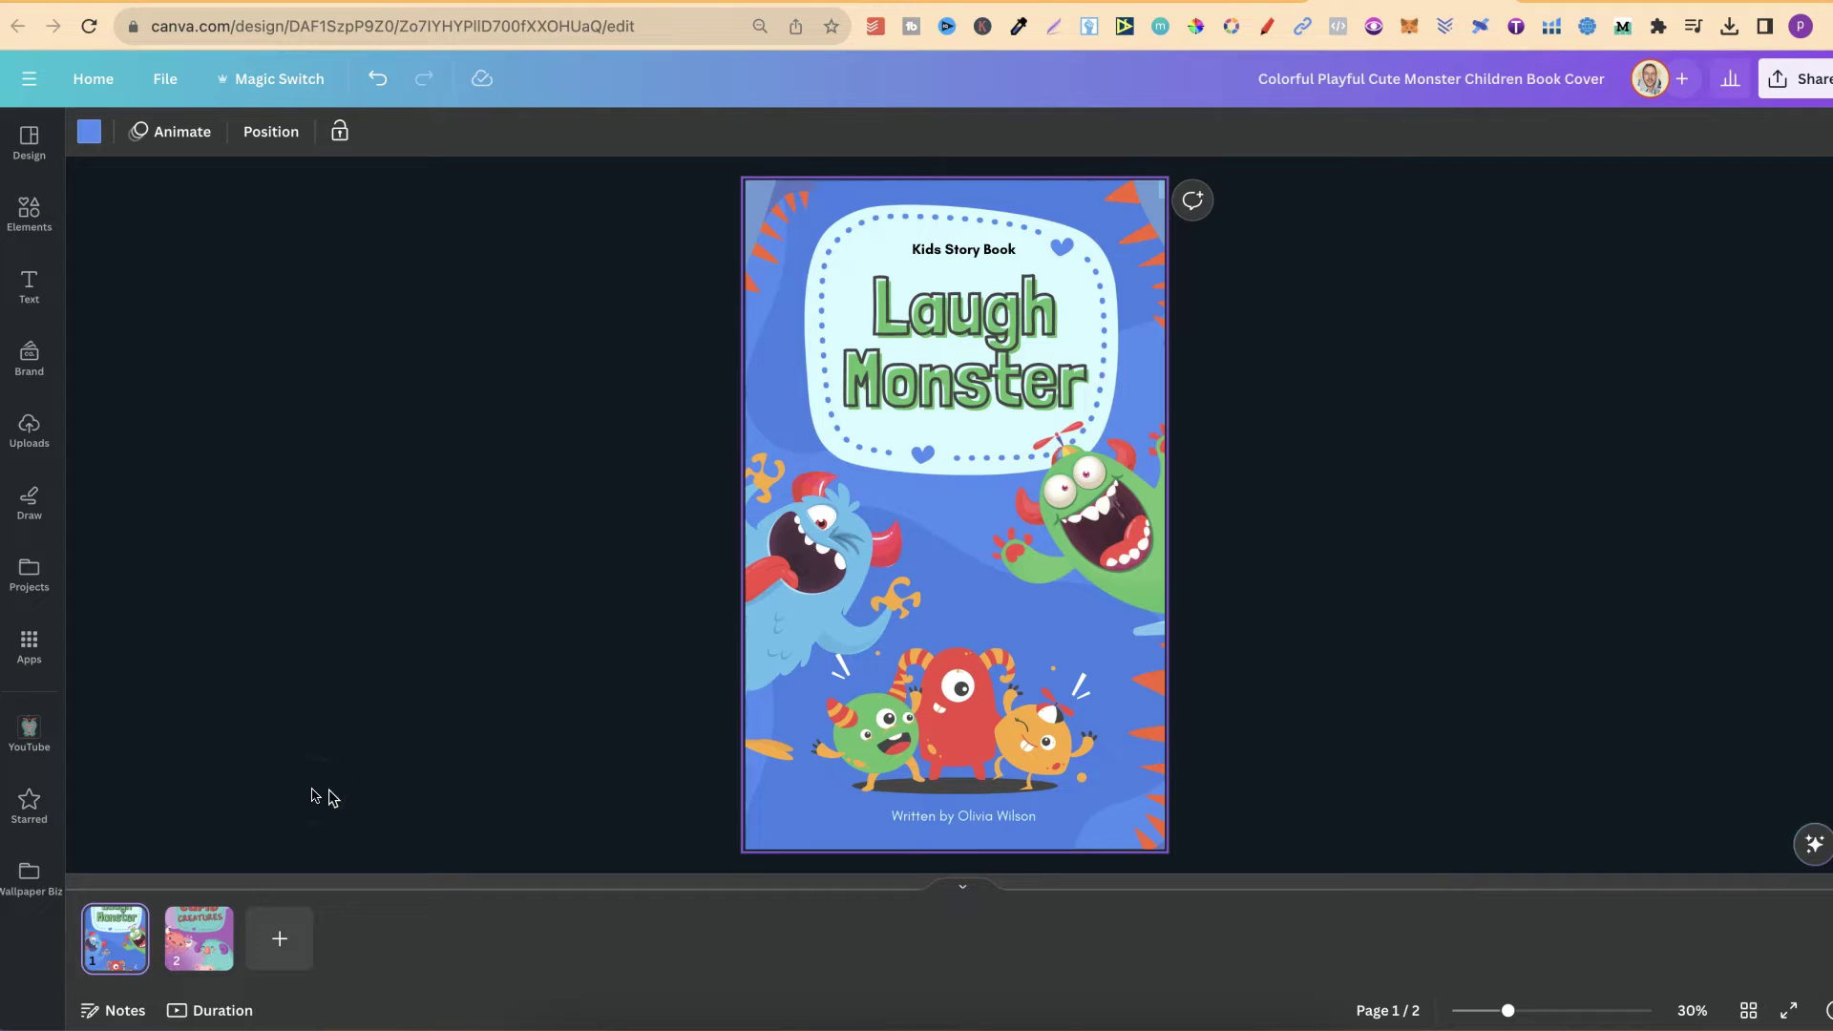
Step: Open the YouTube panel's monster images, then duplicate the Laugh Monster page with Ctrl+D
{"action": "left_click", "coordinate": [29, 739]}
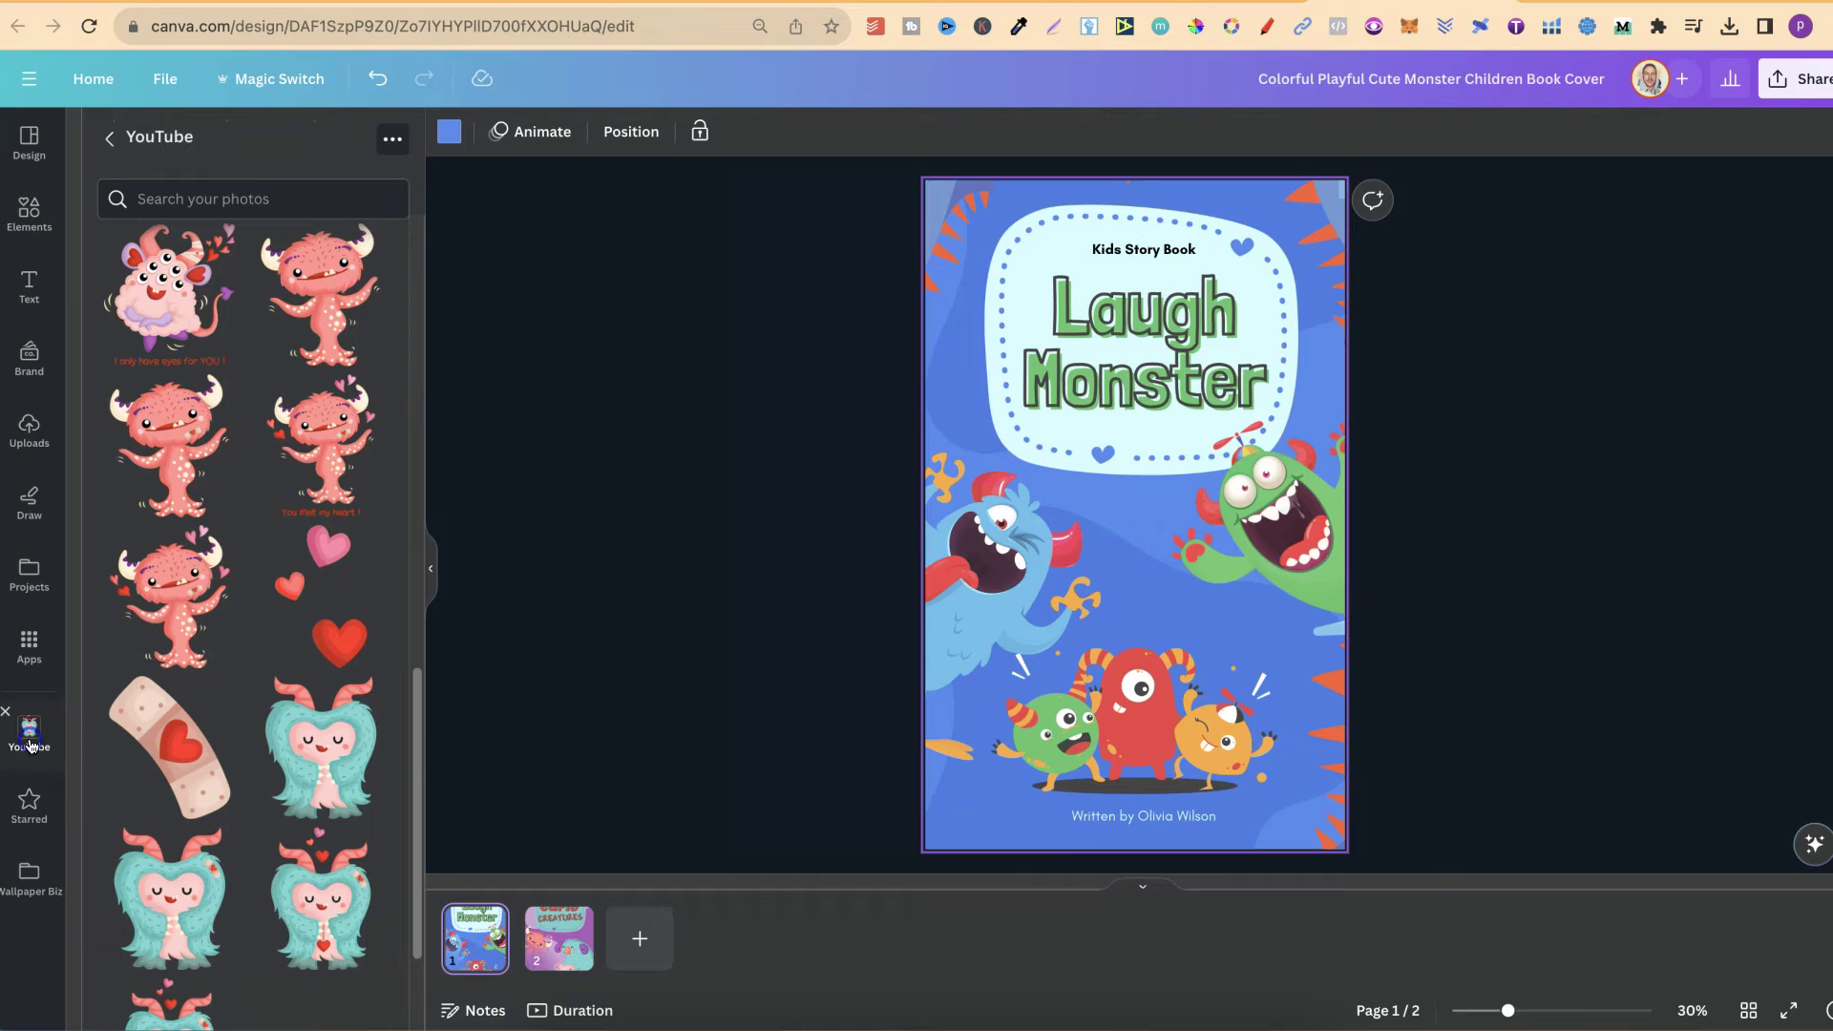
{"action": "scroll", "coordinate": [319, 549], "scroll_direction": "down", "scroll_amount": 2}
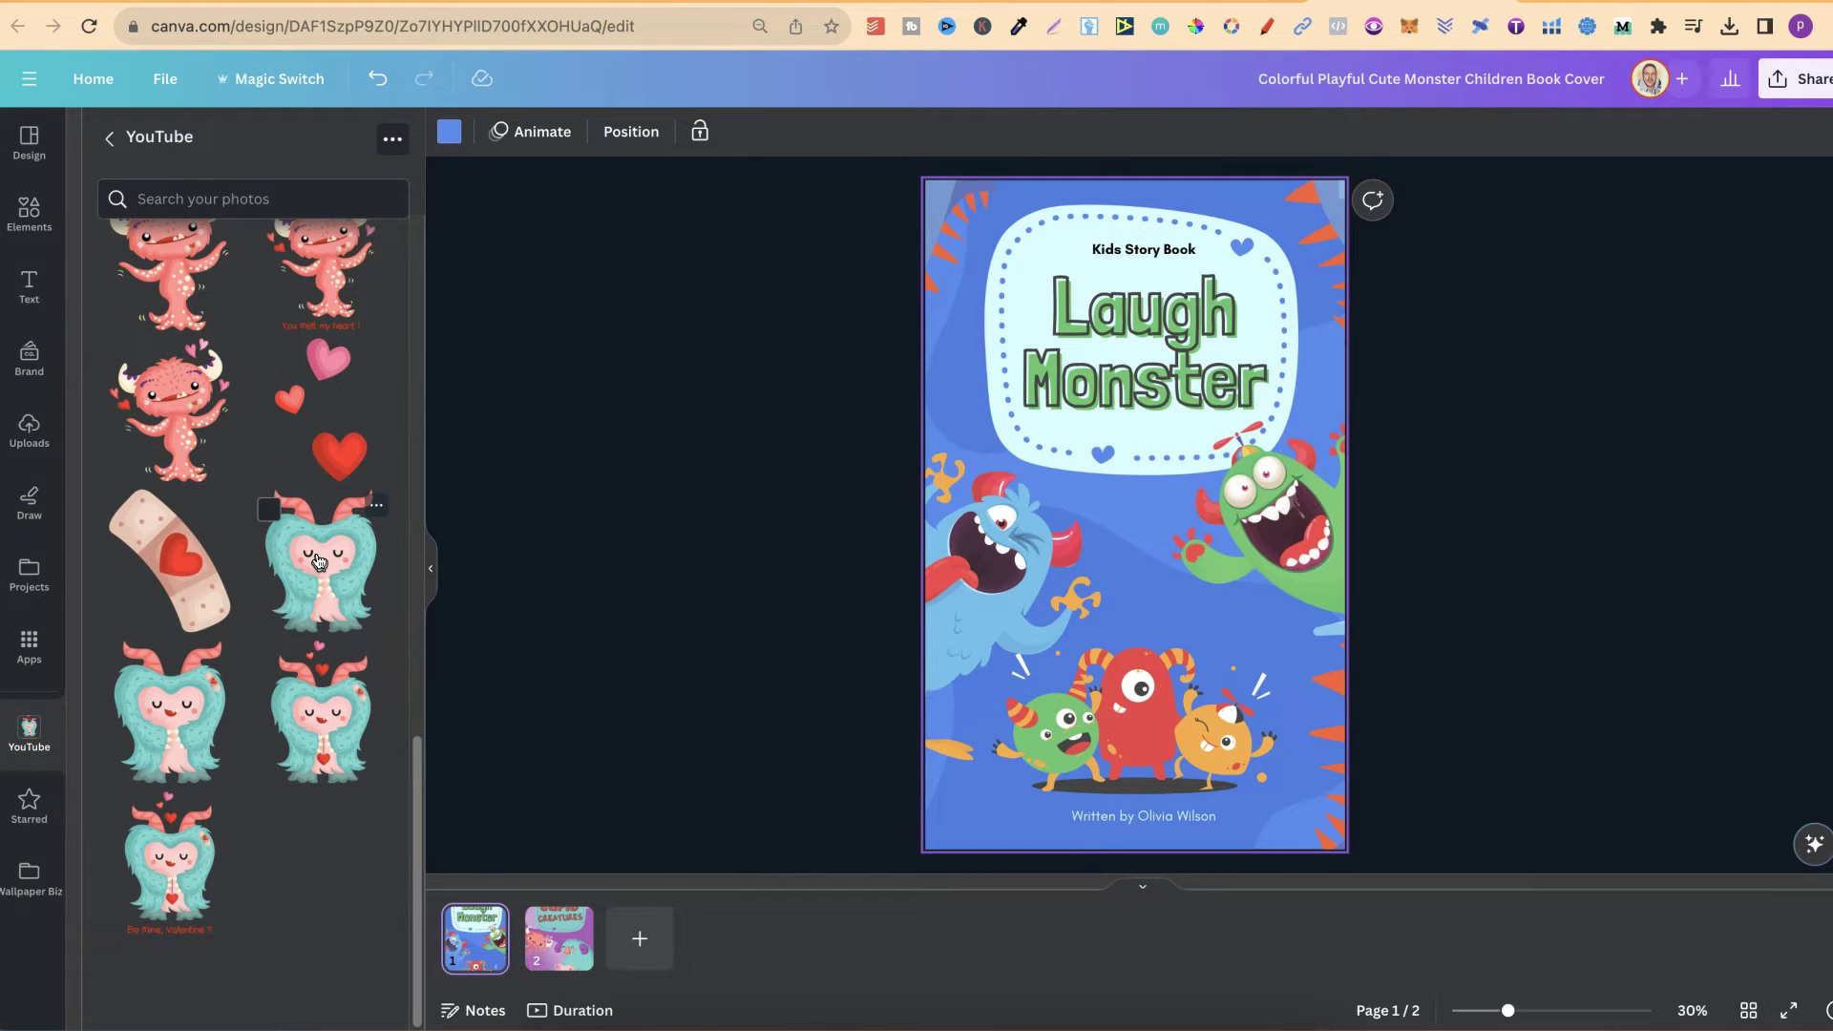
{"action": "scroll", "coordinate": [319, 560], "scroll_direction": "up", "scroll_amount": 10}
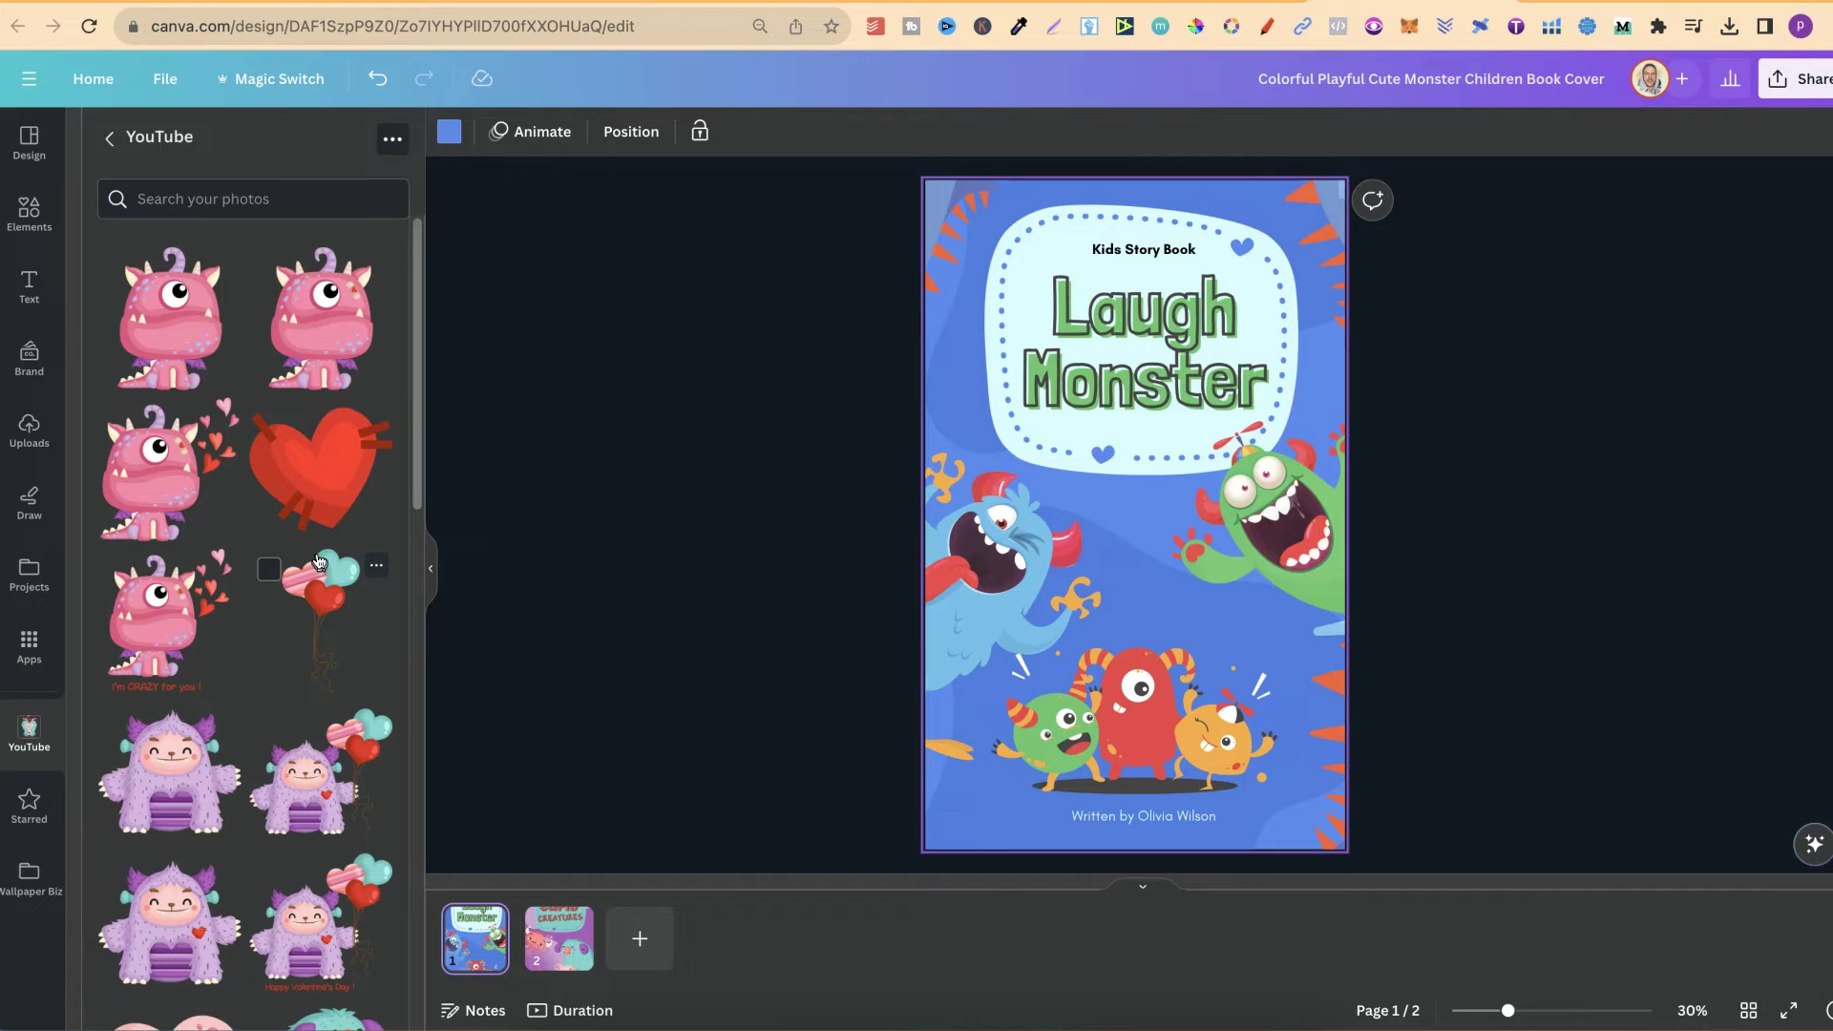
{"action": "left_click", "coordinate": [473, 945]}
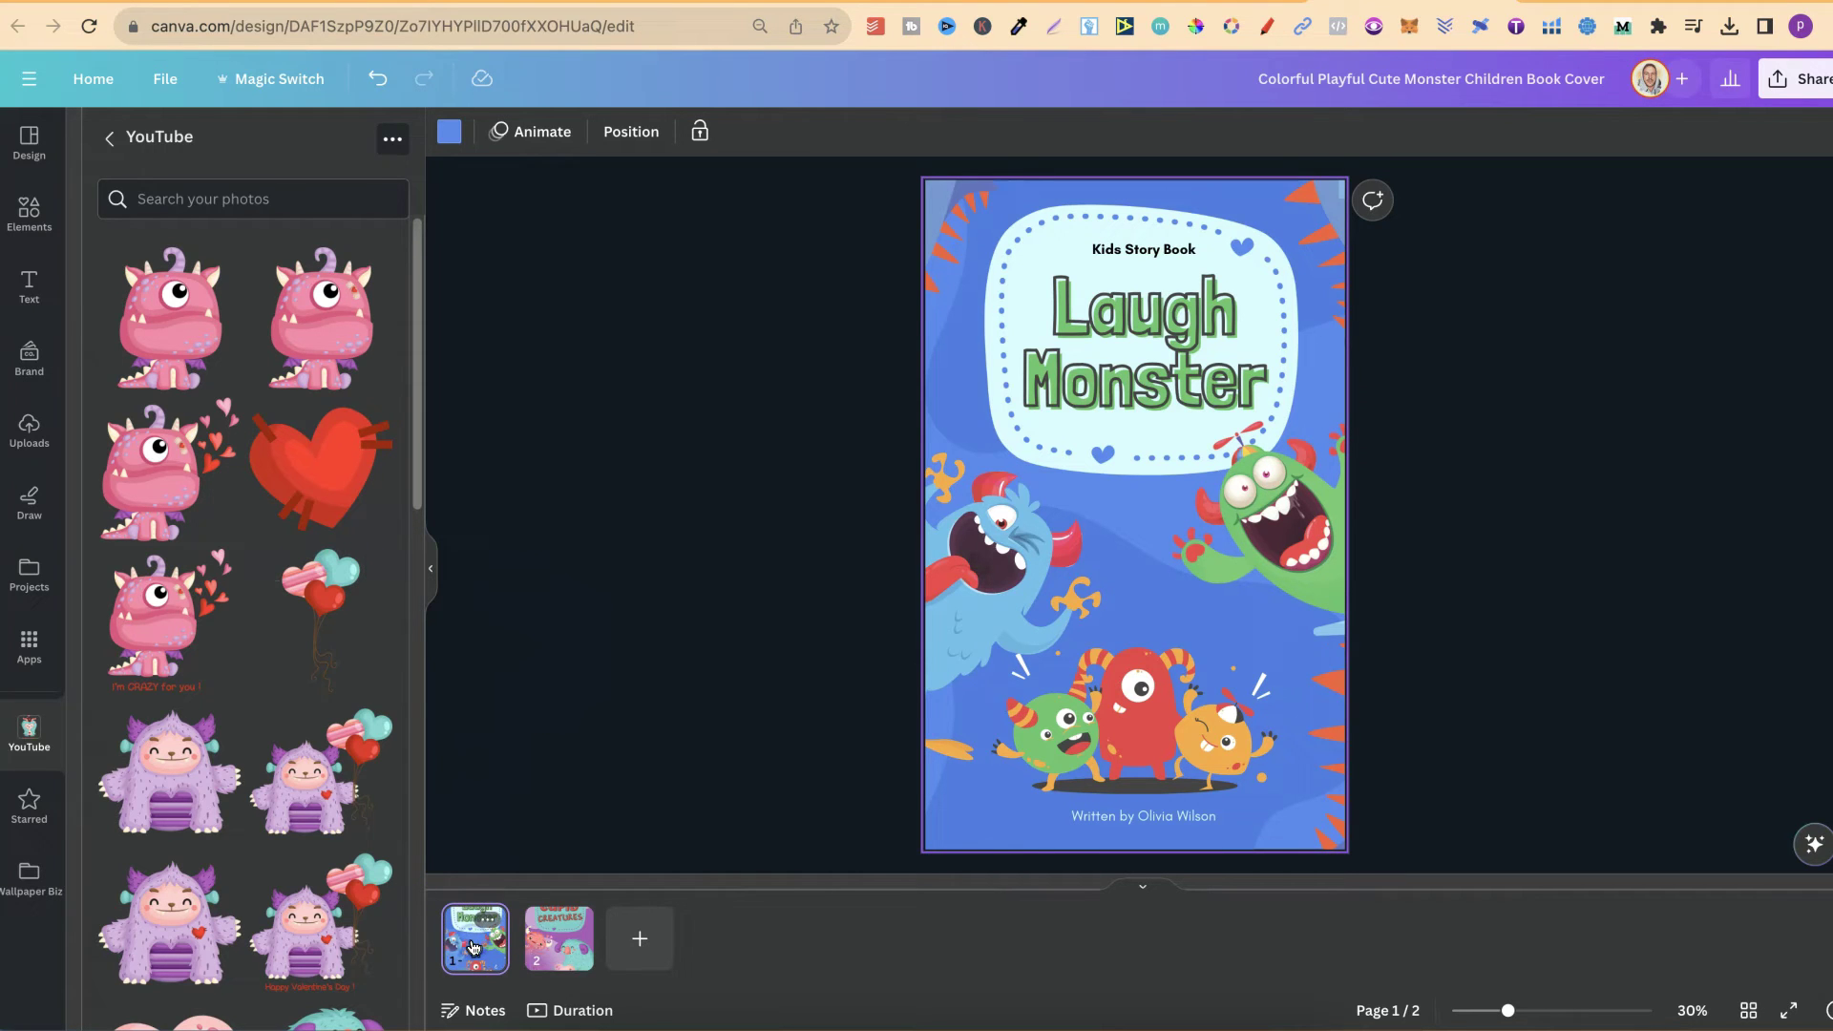
{"action": "left_click", "coordinate": [559, 947]}
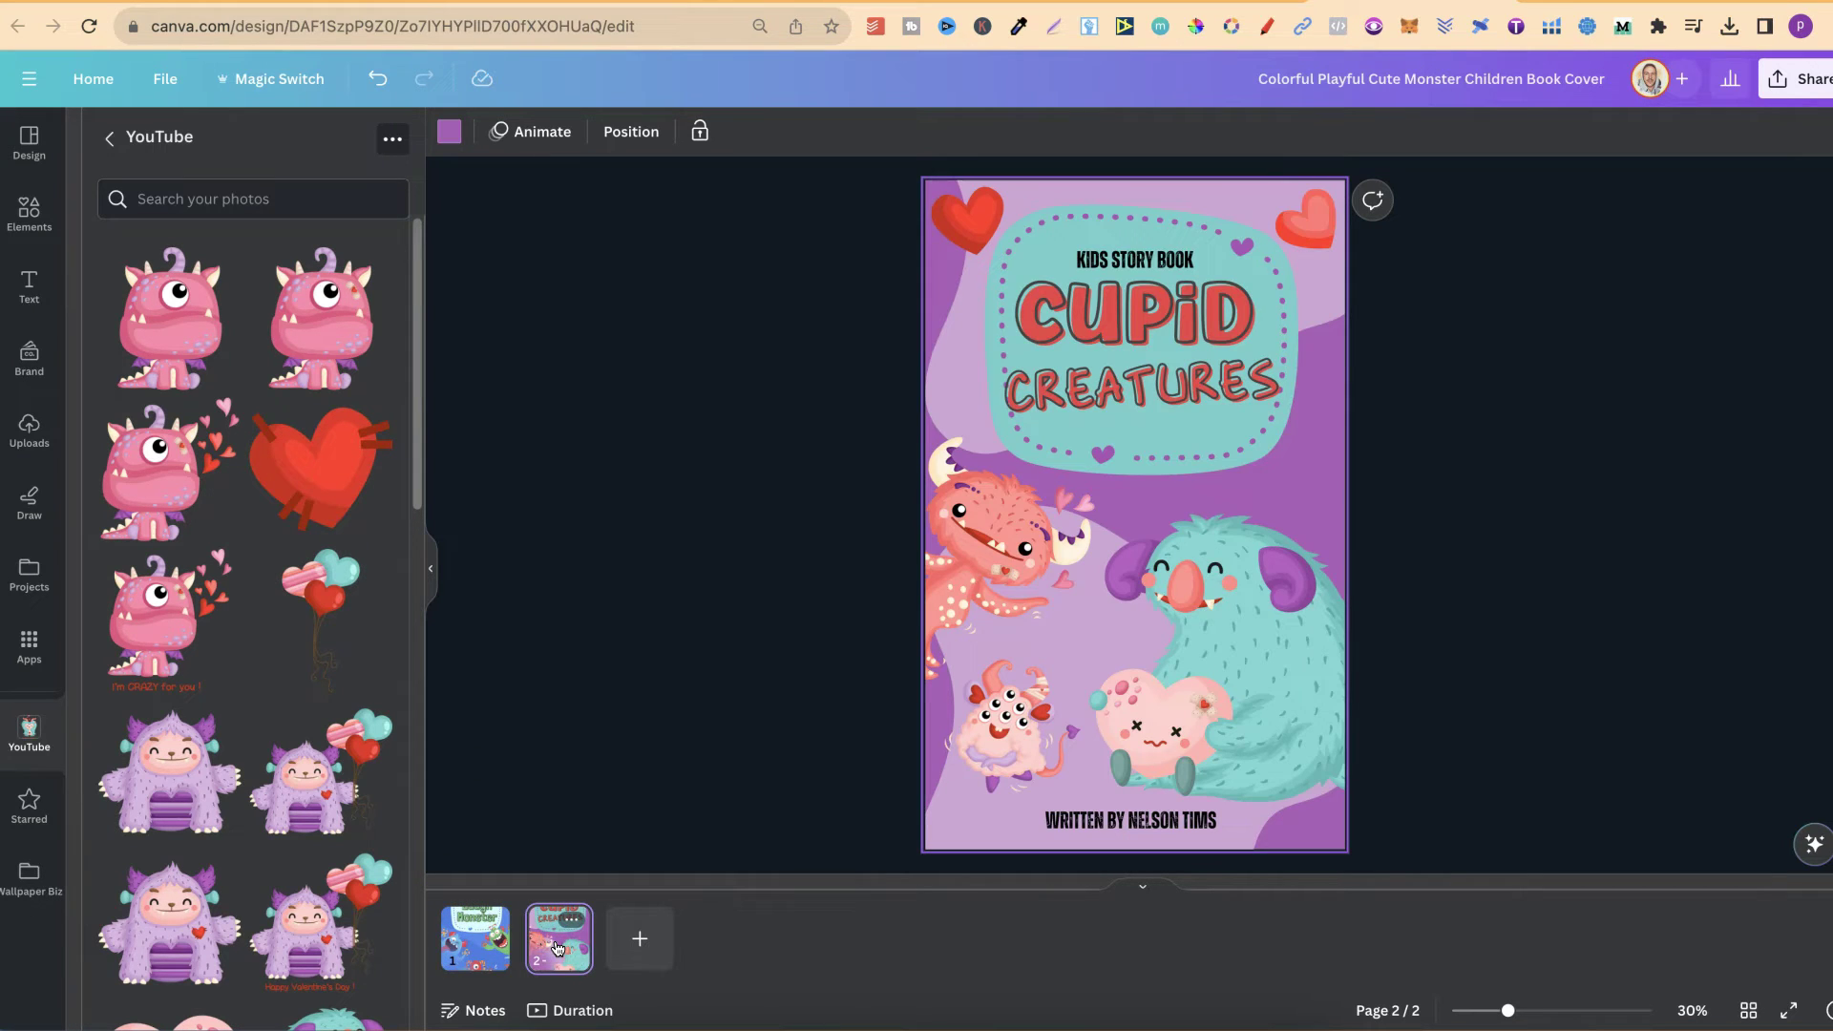
{"action": "left_click", "coordinate": [493, 949]}
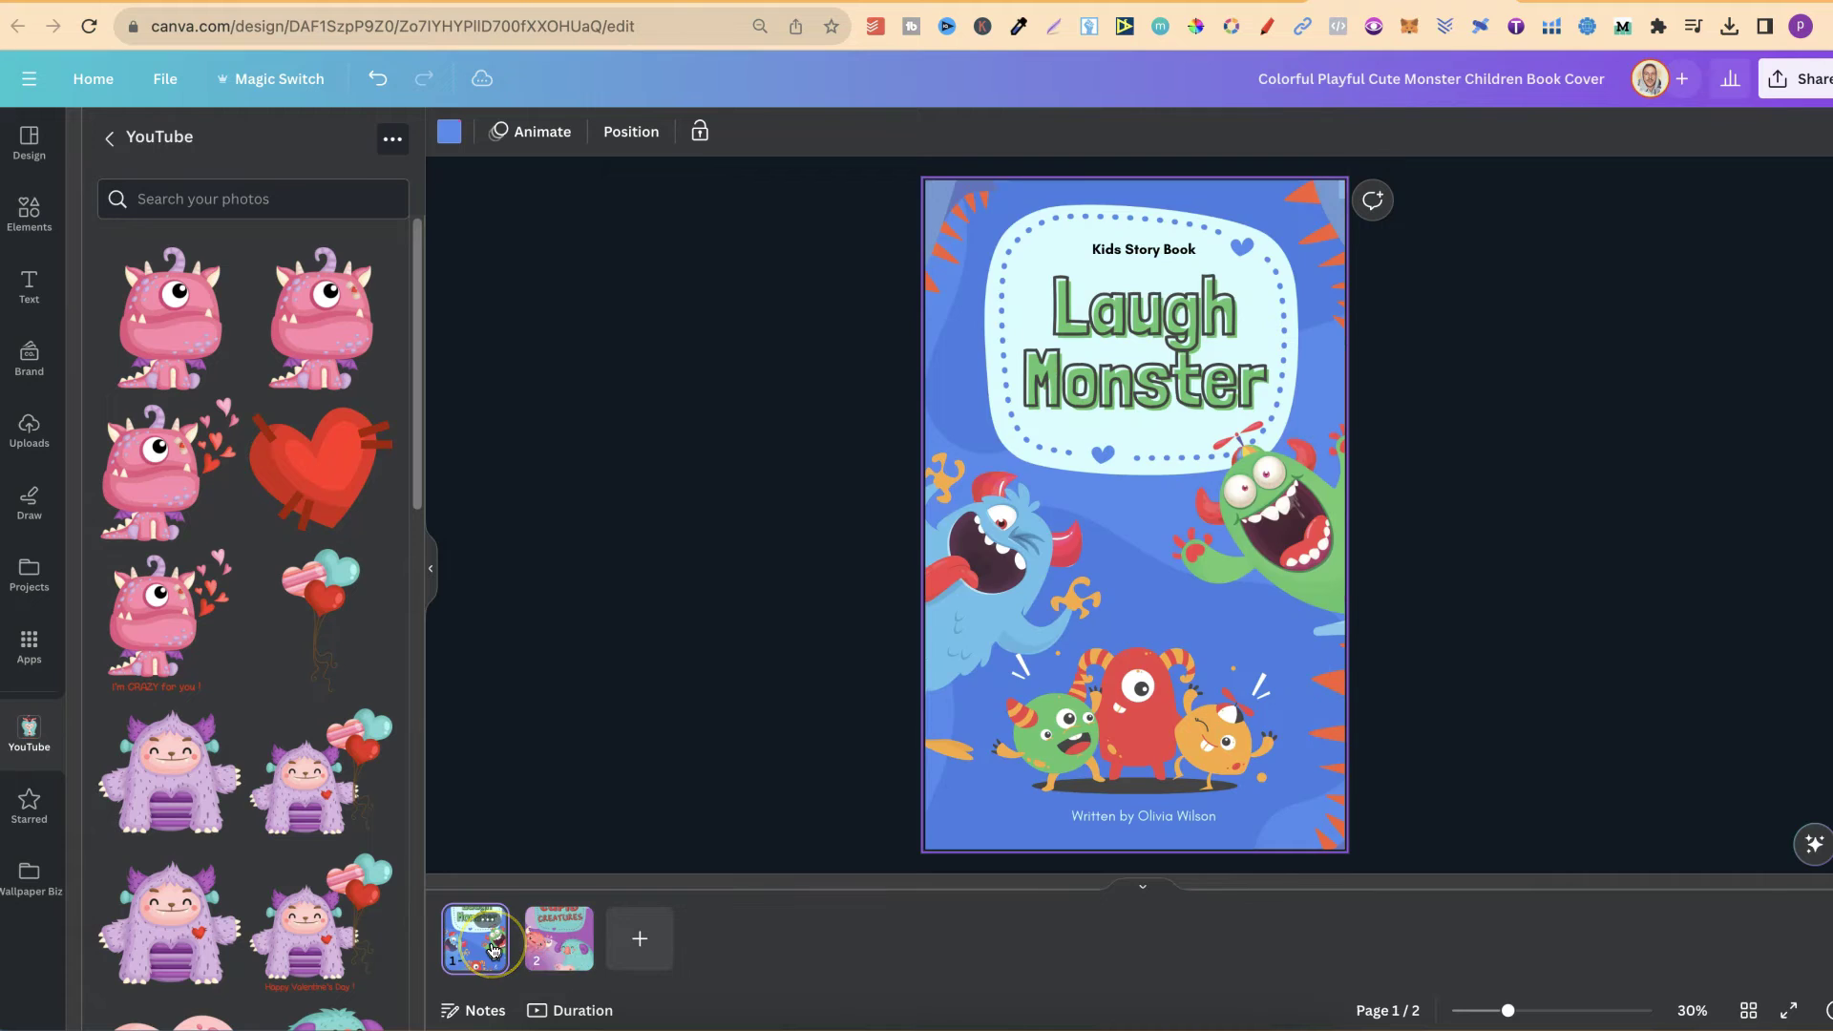
{"action": "key", "text": "ctrl+d"}
Step: On the copied page, replace the blue monster with a tilted pink furry monster at the left edge
{"action": "left_click", "coordinate": [566, 948]}
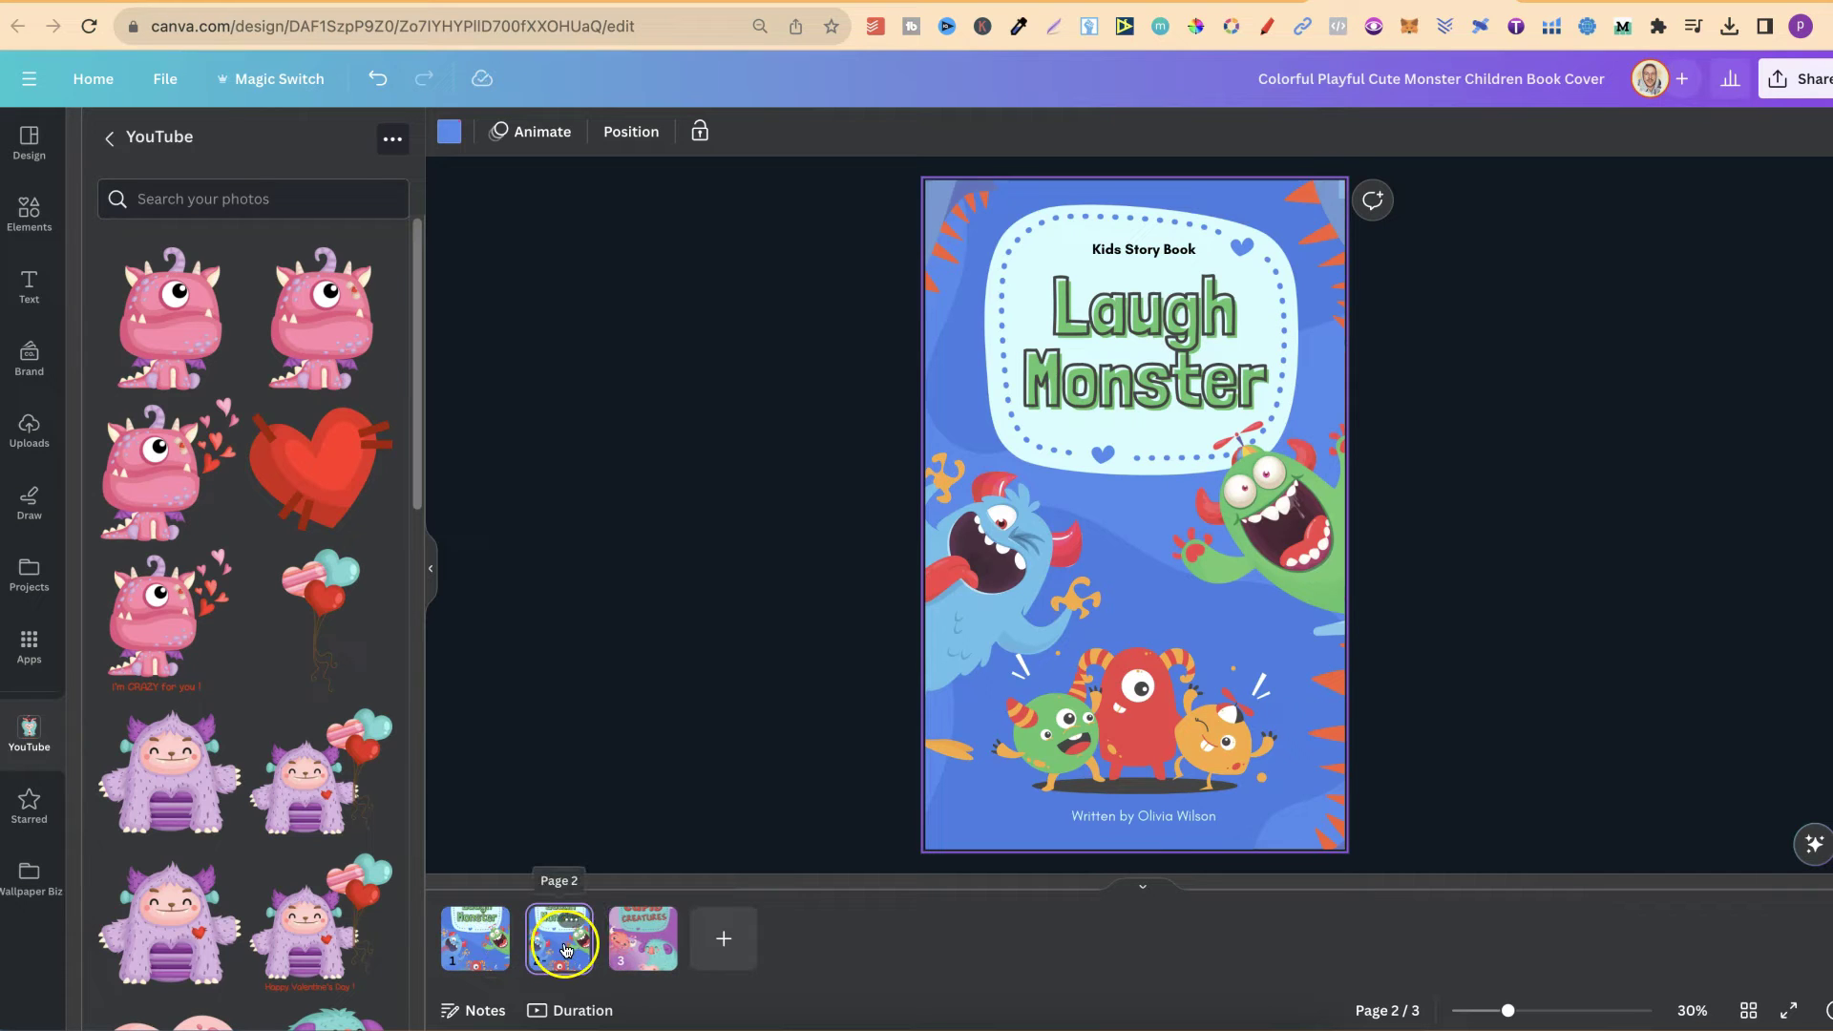
{"action": "left_click", "coordinate": [988, 607]}
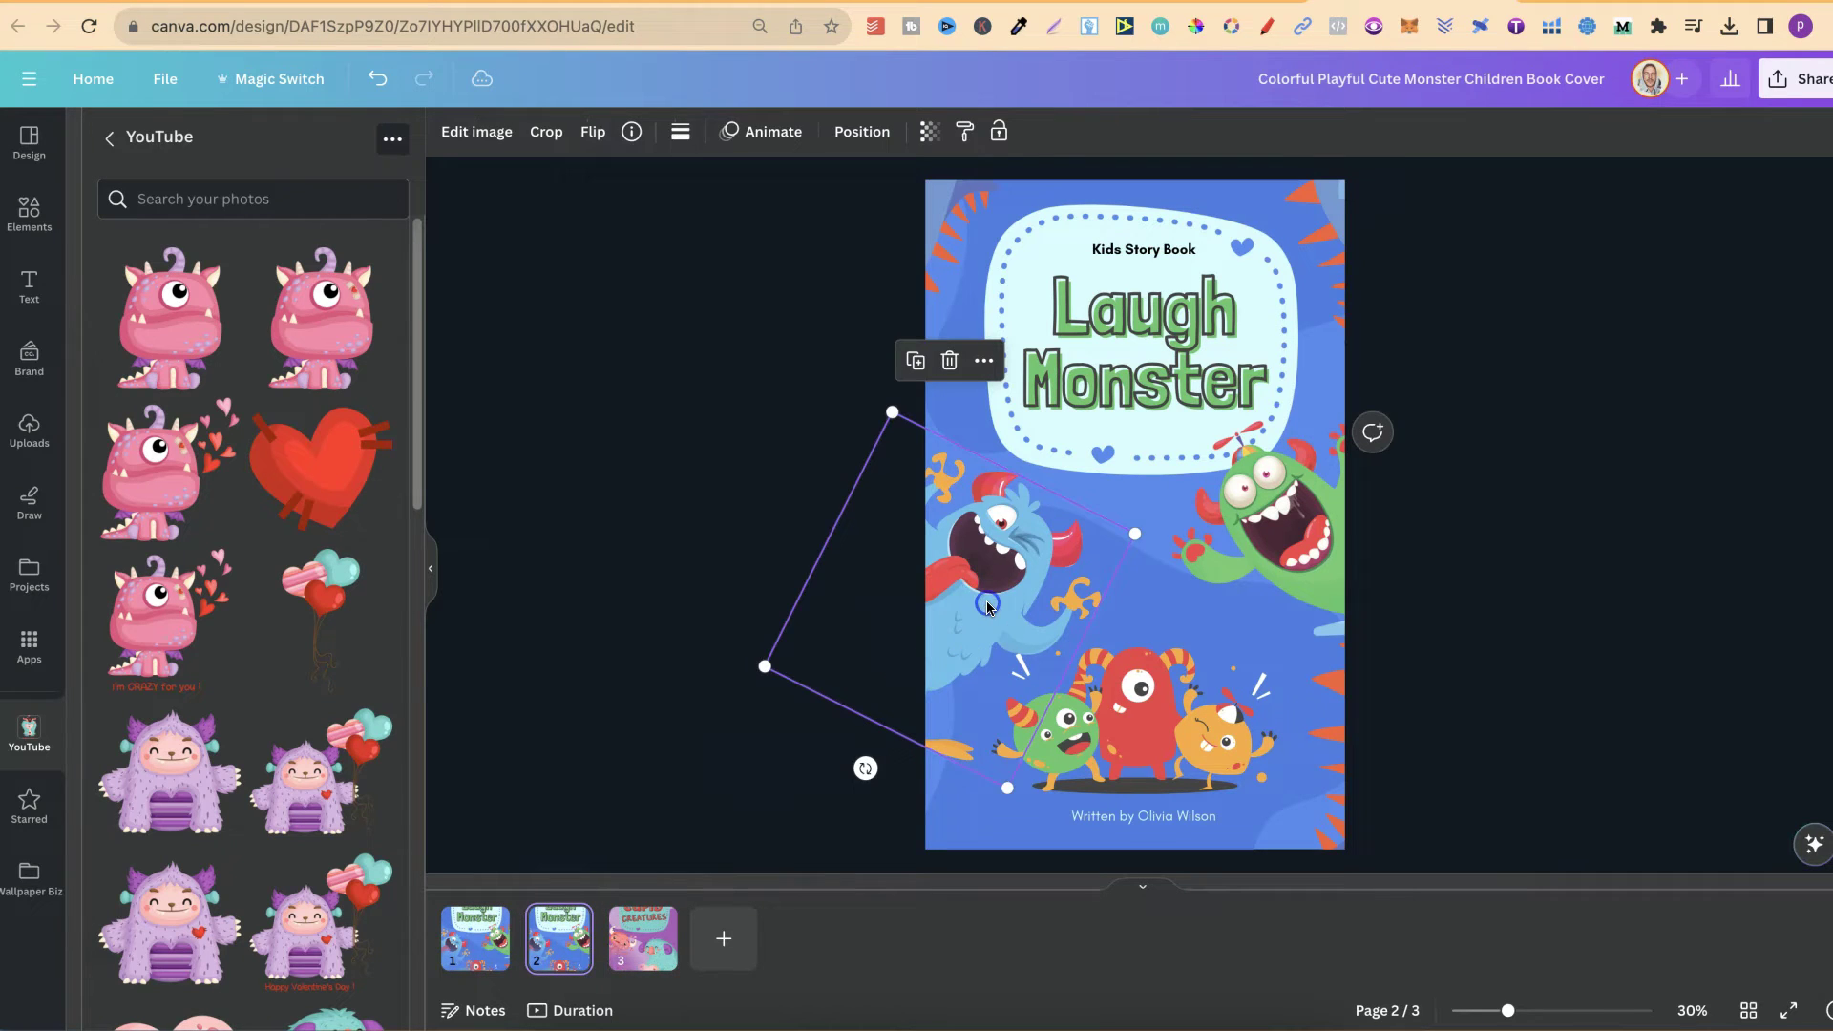
{"action": "key", "text": "Delete"}
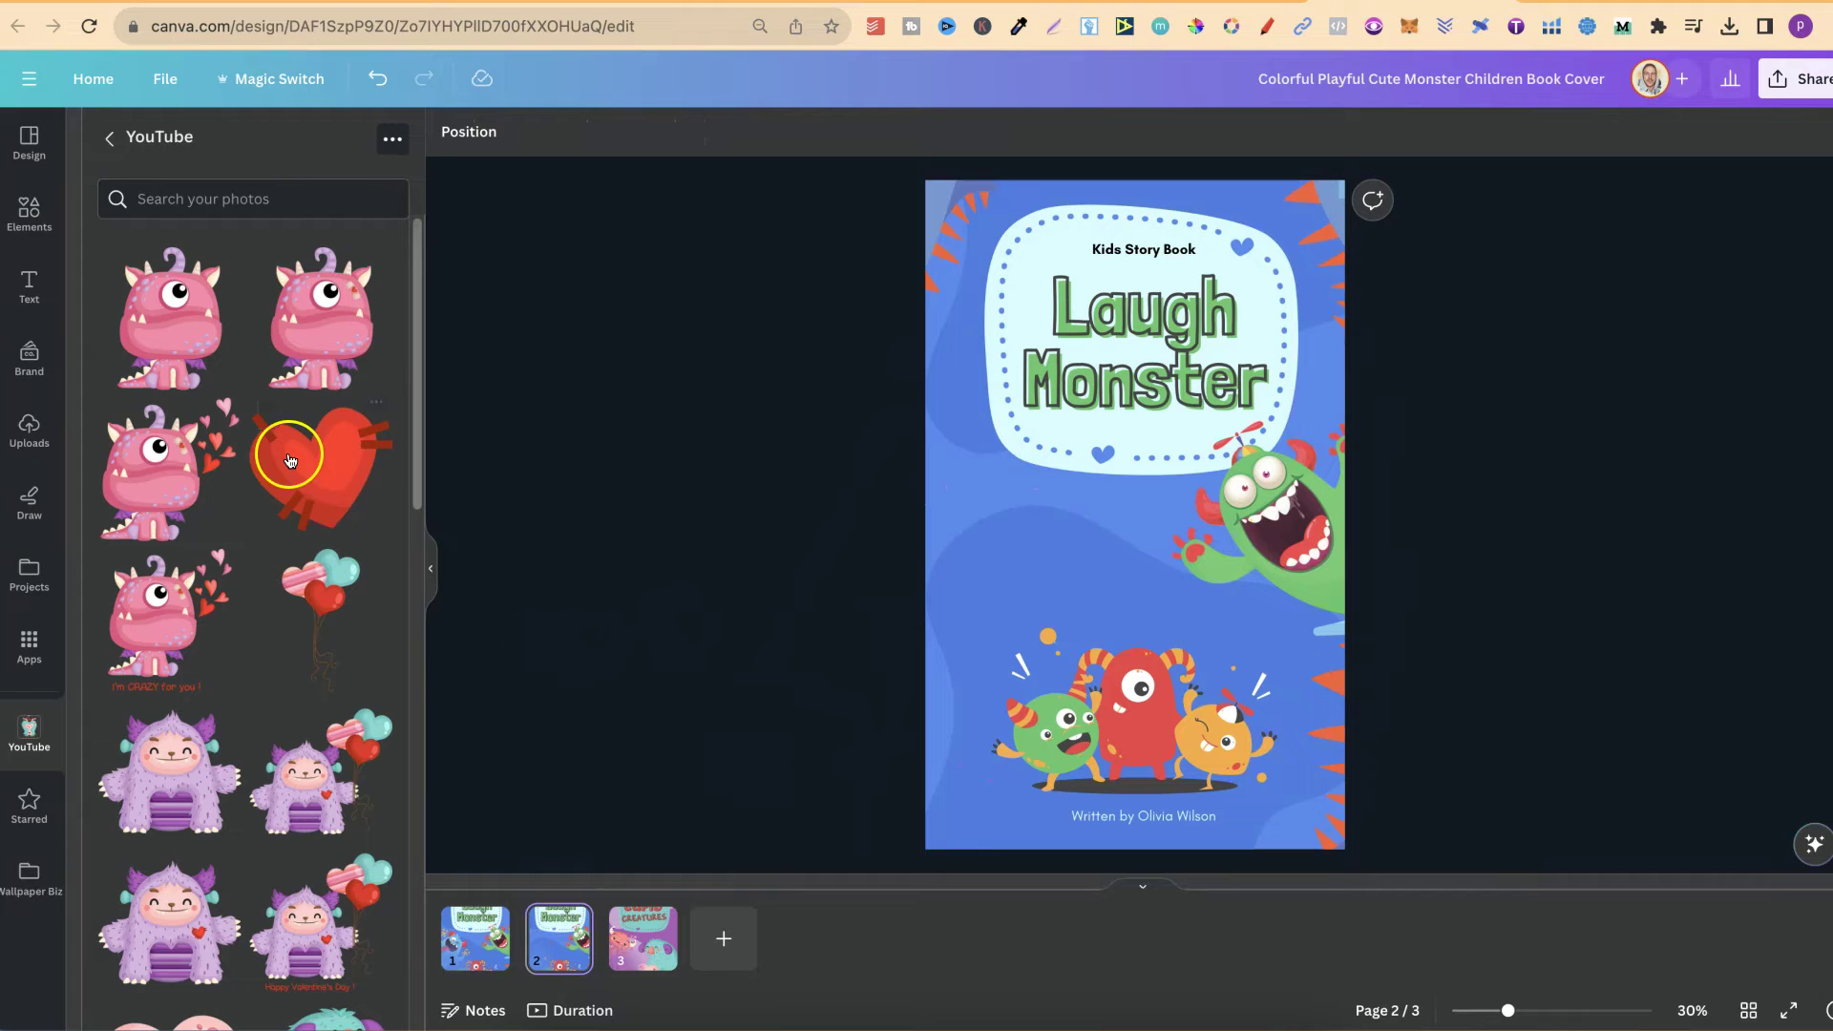
{"action": "scroll", "coordinate": [265, 835], "scroll_direction": "down", "scroll_amount": 10}
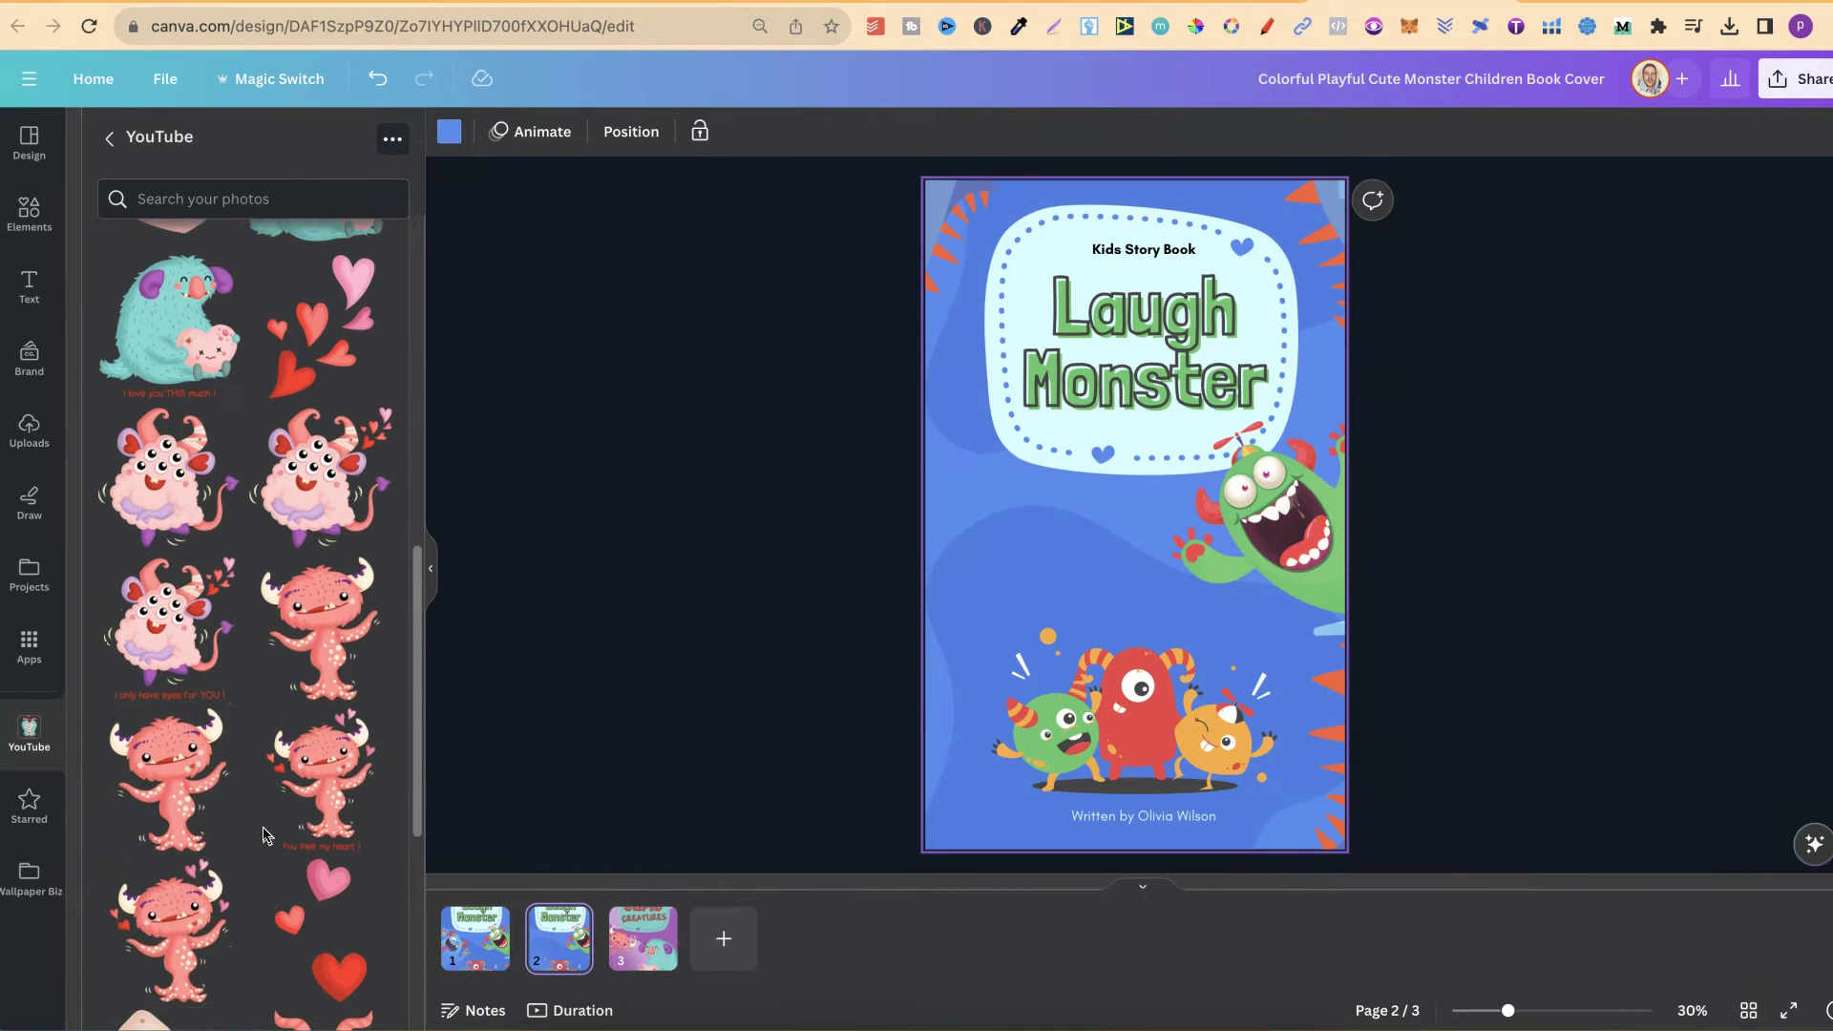
{"action": "scroll", "coordinate": [266, 835], "scroll_direction": "down", "scroll_amount": 3}
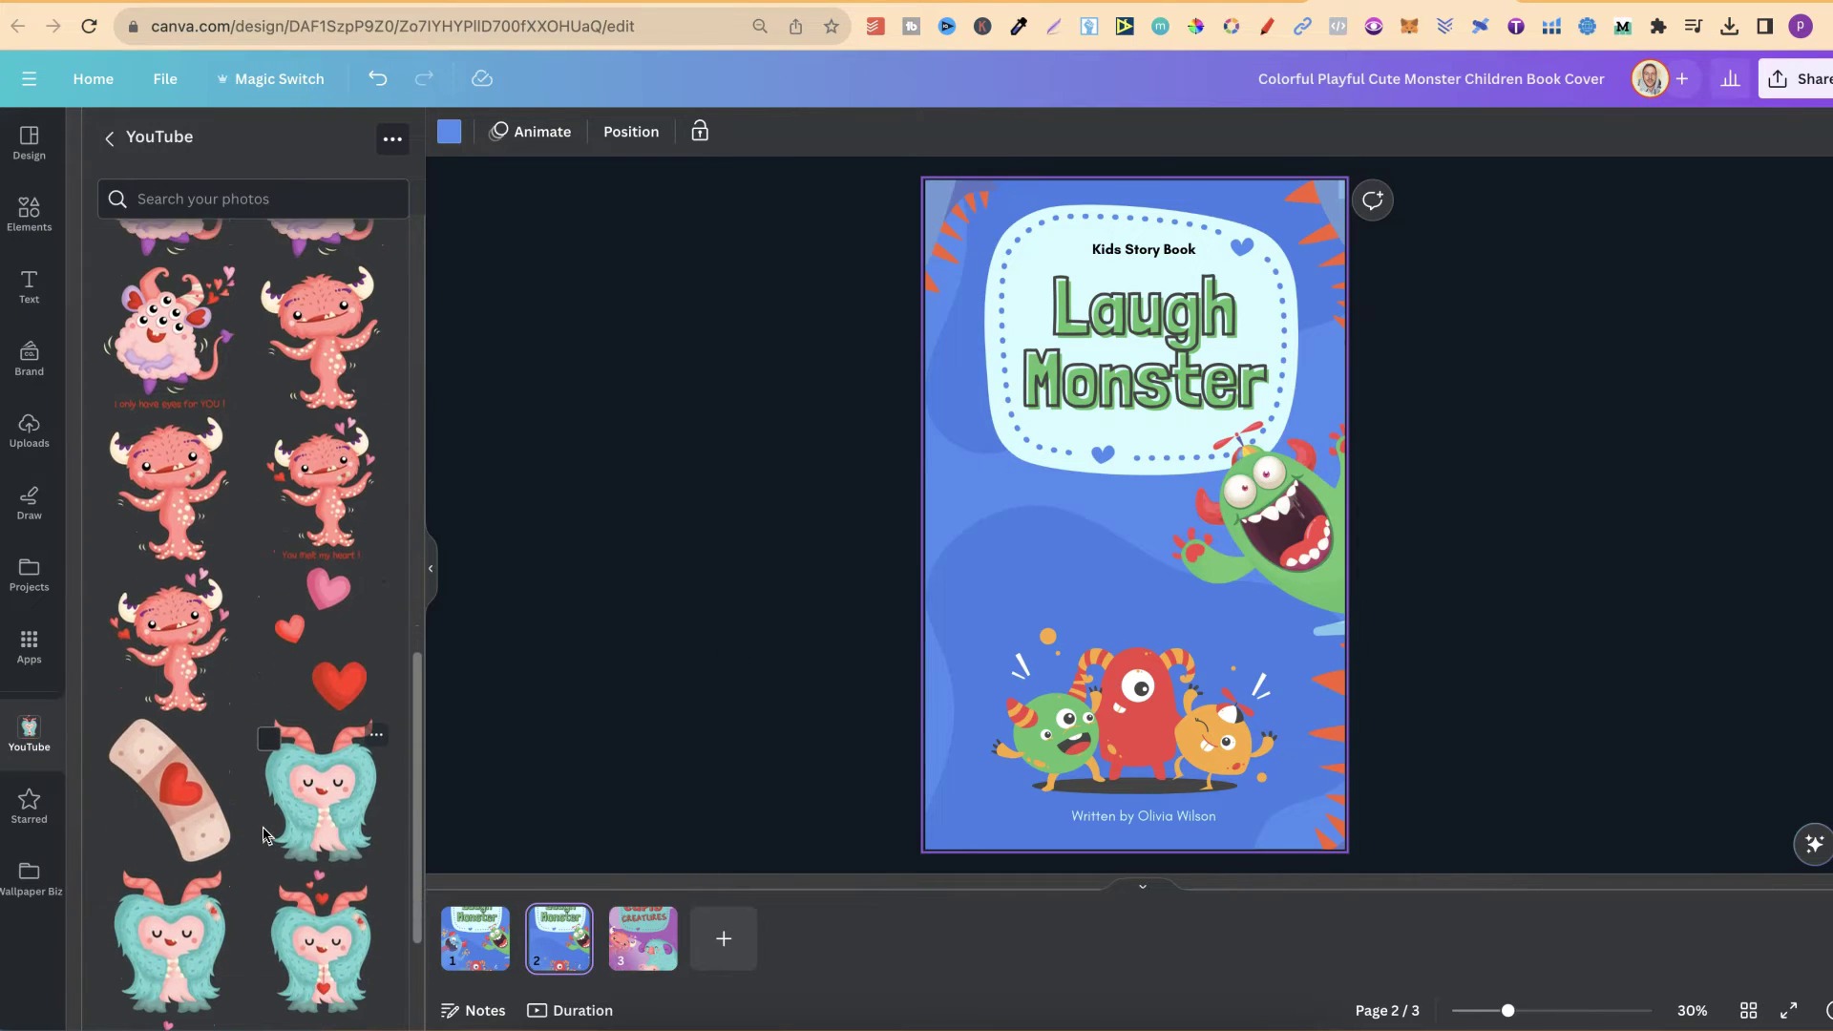
{"action": "left_click", "coordinate": [188, 622]}
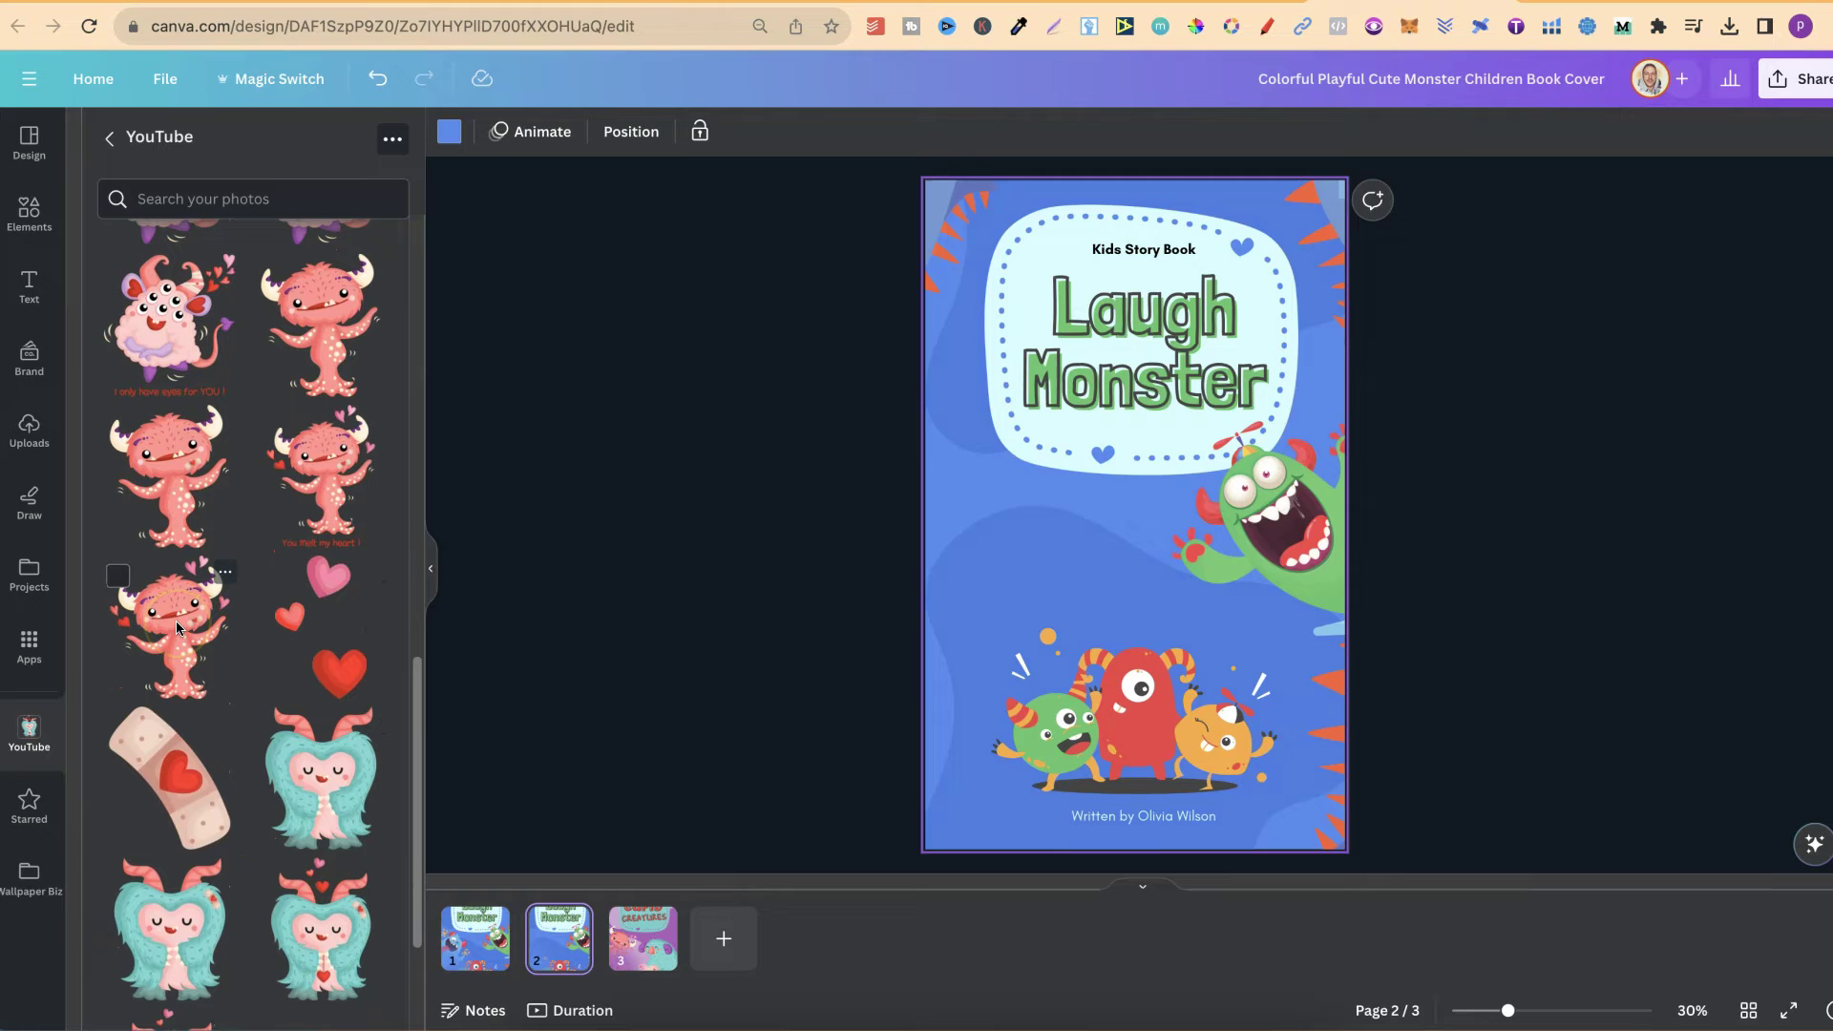
{"action": "left_click", "coordinate": [177, 628]}
{"action": "left_click_drag", "start_coordinate": [1172, 548], "coordinate": [985, 563]}
{"action": "left_click_drag", "start_coordinate": [955, 702], "coordinate": [846, 678]}
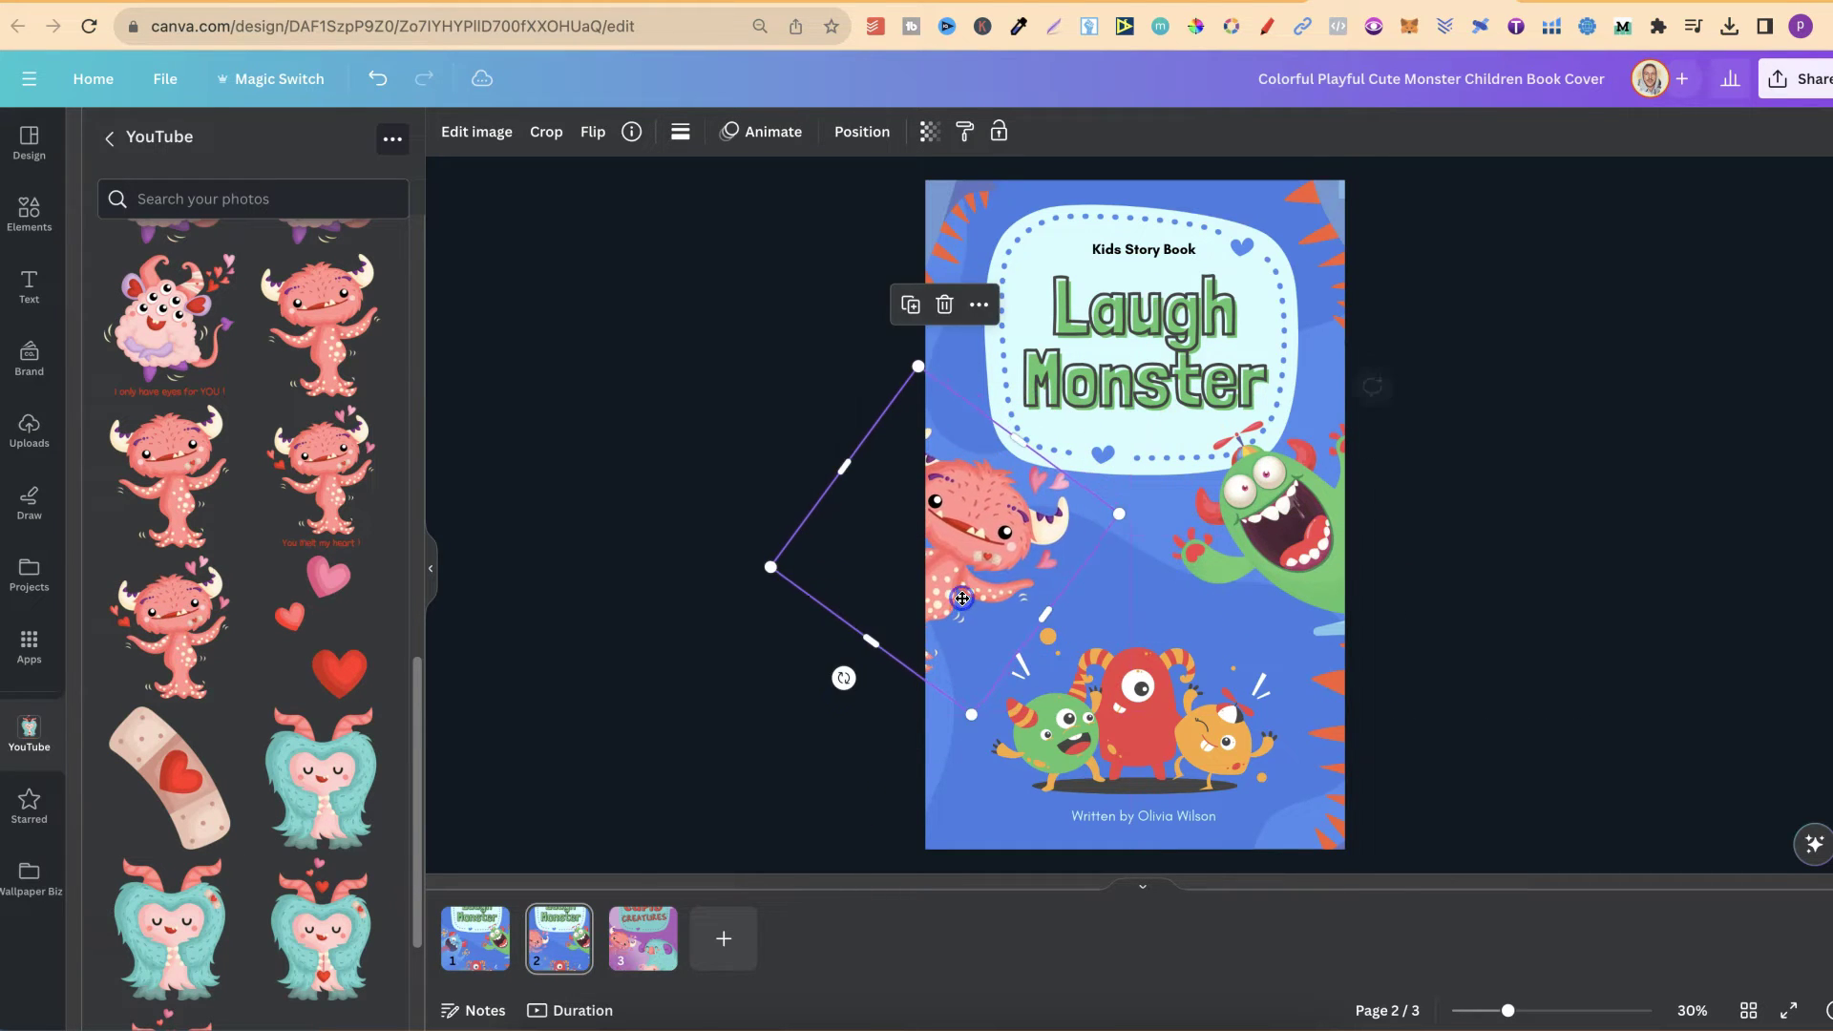
Step: Delete the three-monster group at the bottom and the green monster on the right
{"action": "left_click", "coordinate": [1217, 712]}
{"action": "key", "text": "Delete"}
{"action": "left_click", "coordinate": [1280, 657]}
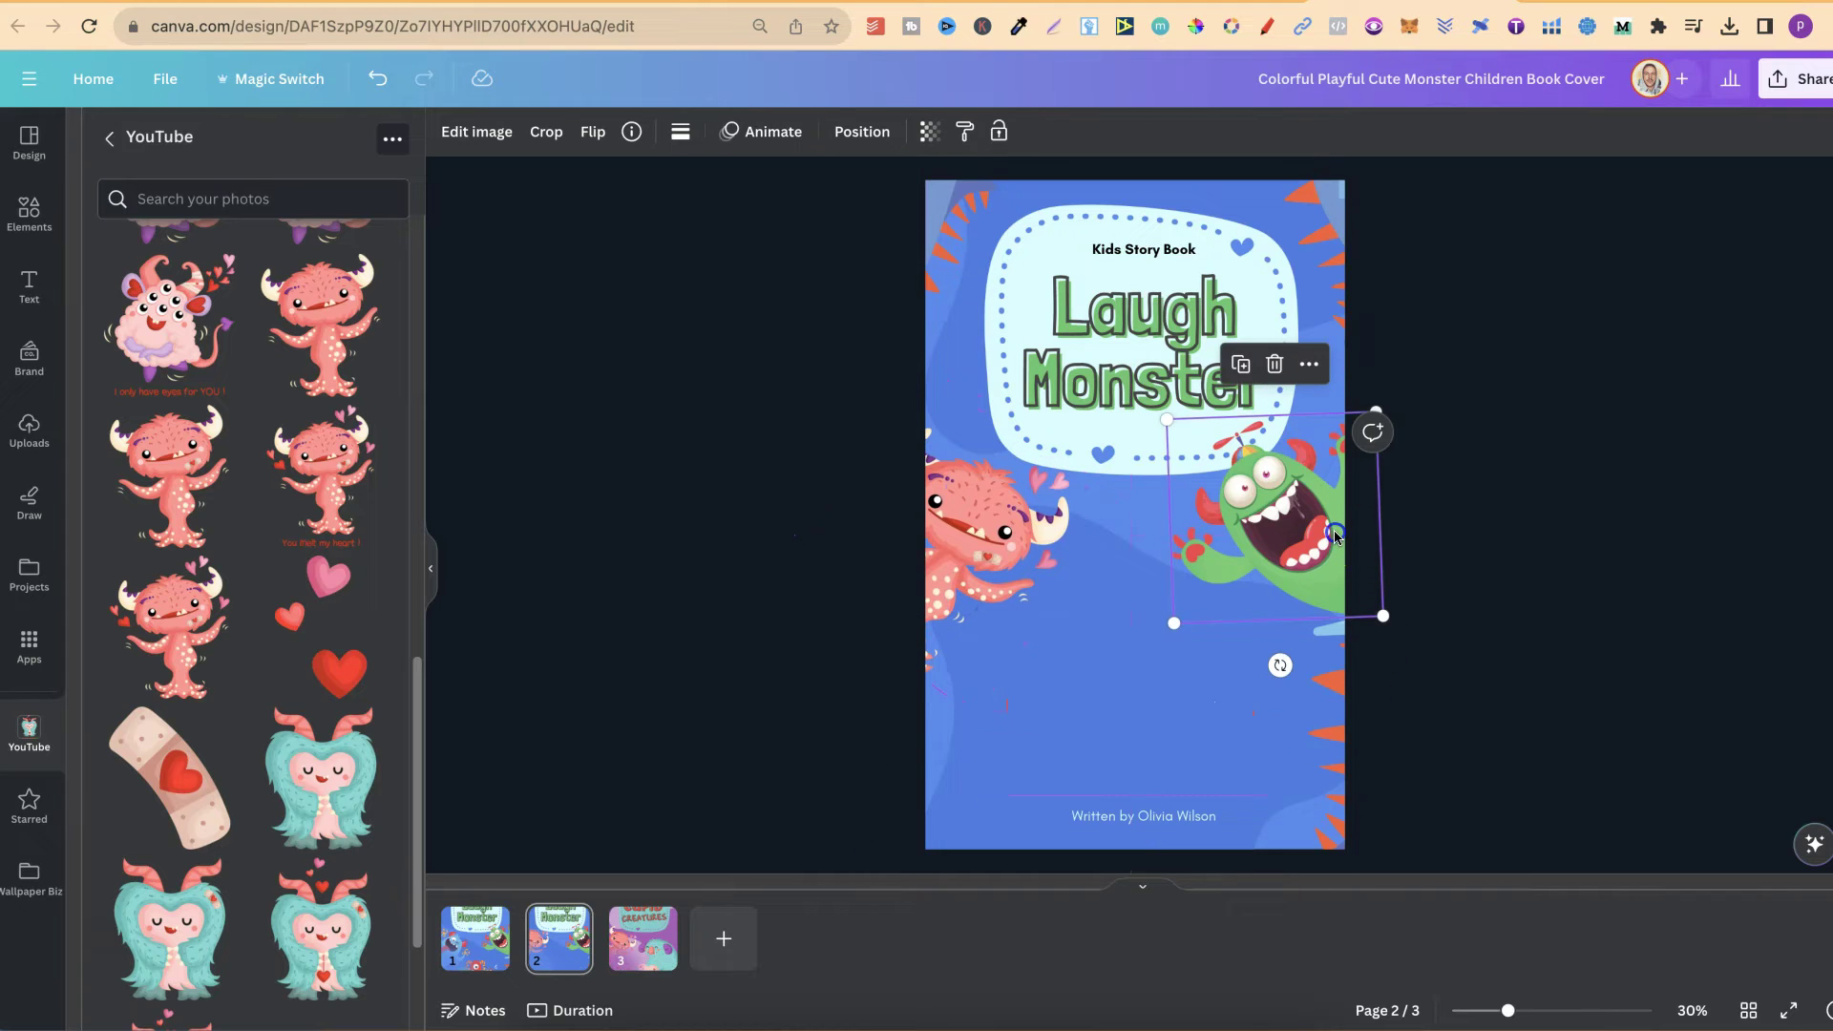
{"action": "key", "text": "Delete"}
{"action": "scroll", "coordinate": [254, 871], "scroll_direction": "down", "scroll_amount": 3}
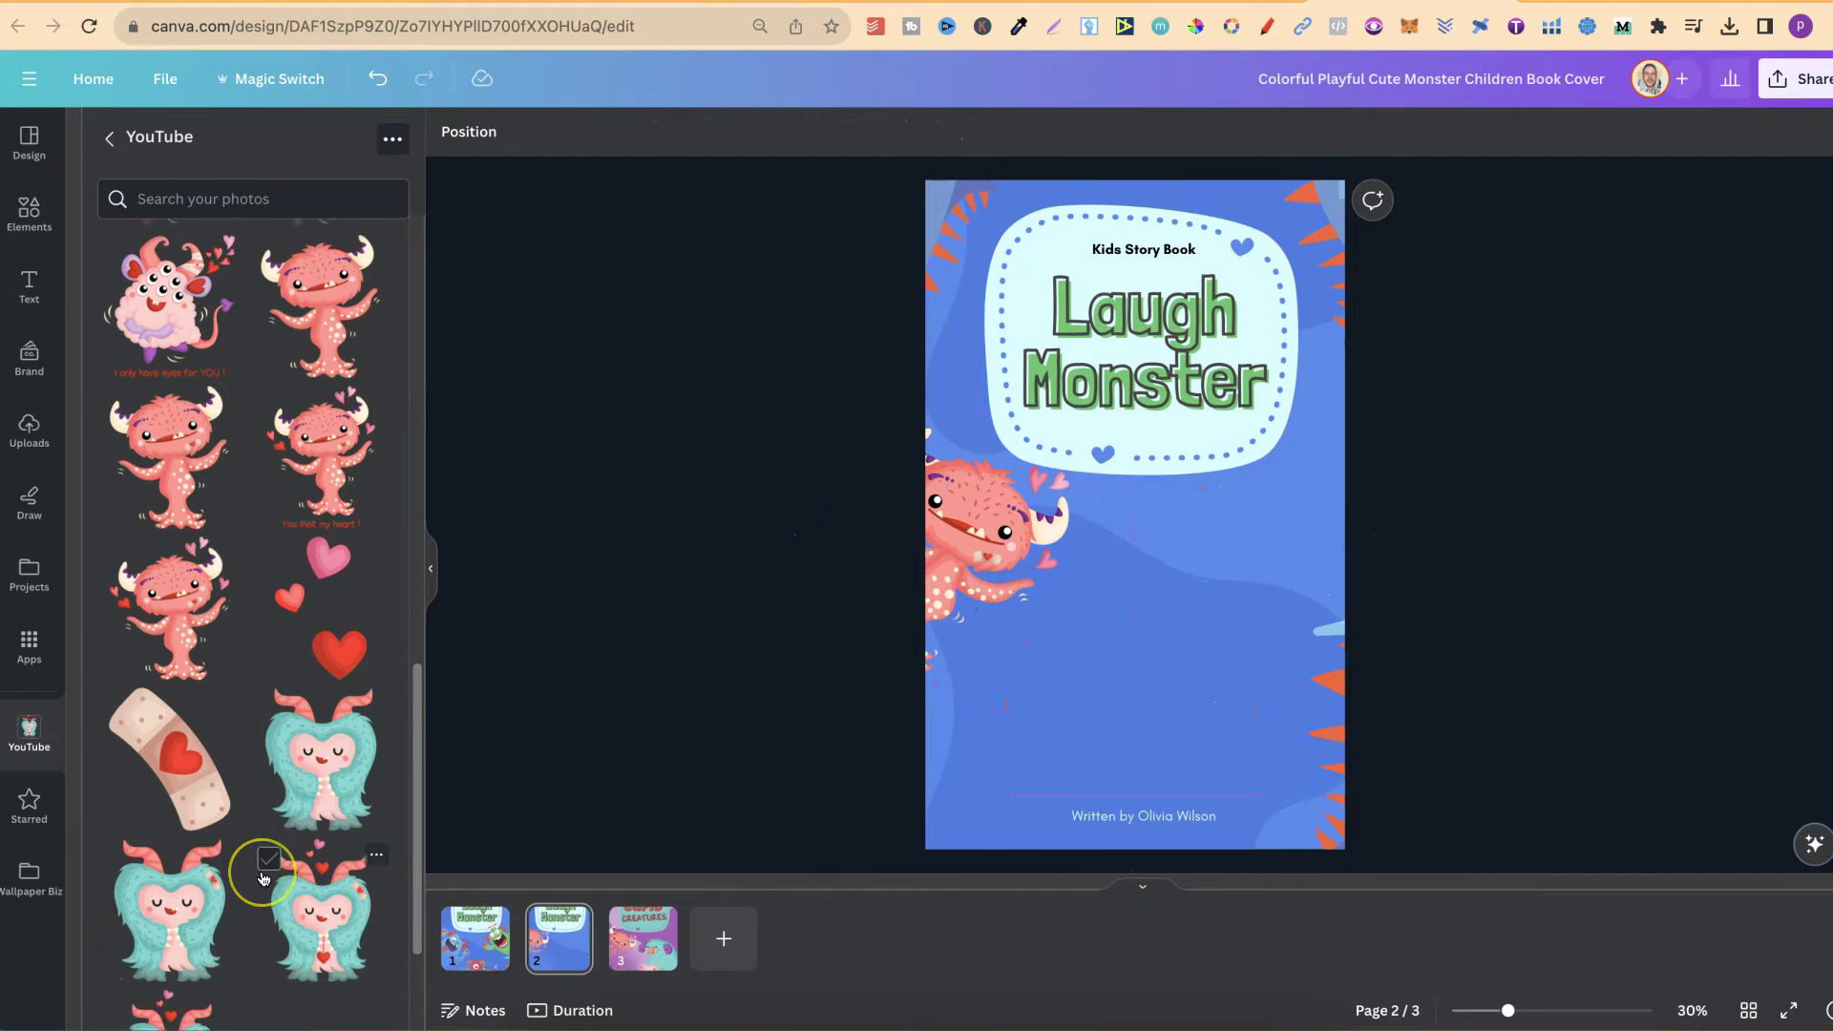
Step: Add the teal heart-hugging monster, flip it horizontally, shrink it slightly, and place it lower right
{"action": "scroll", "coordinate": [258, 871], "scroll_direction": "up", "scroll_amount": 5}
{"action": "scroll", "coordinate": [264, 876], "scroll_direction": "up", "scroll_amount": 5}
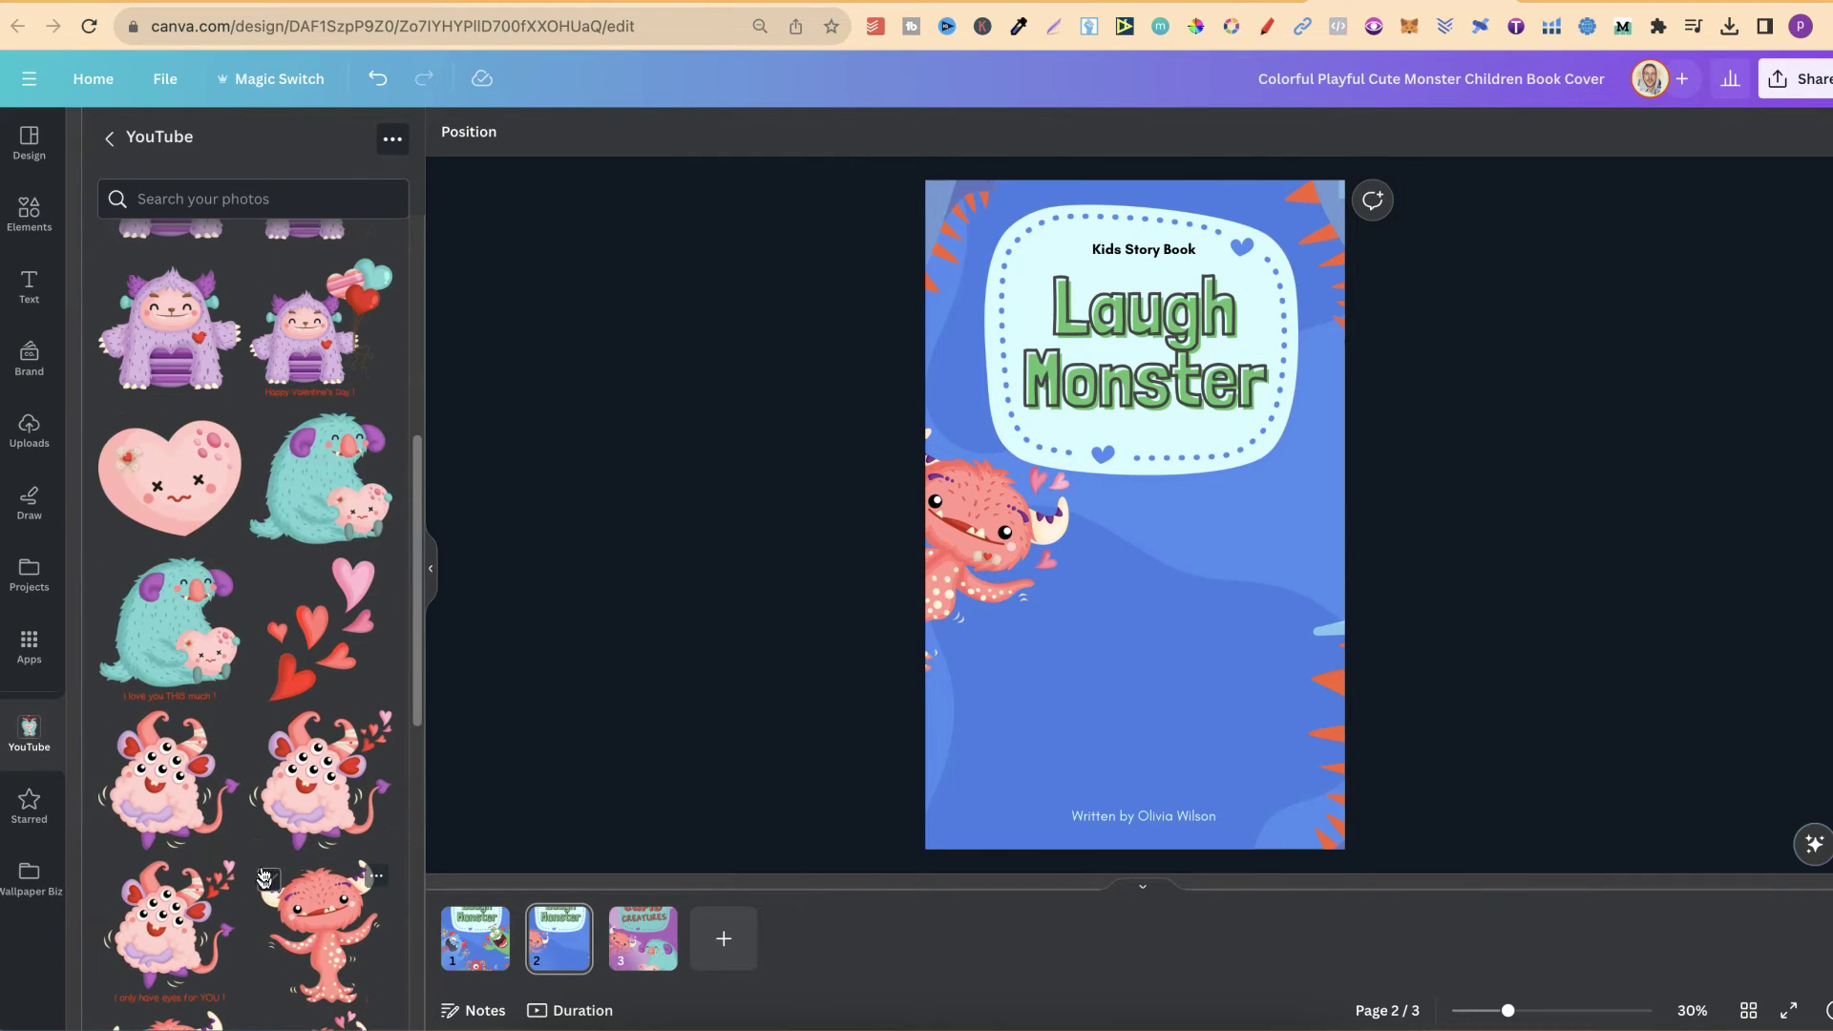
{"action": "left_click", "coordinate": [324, 501]}
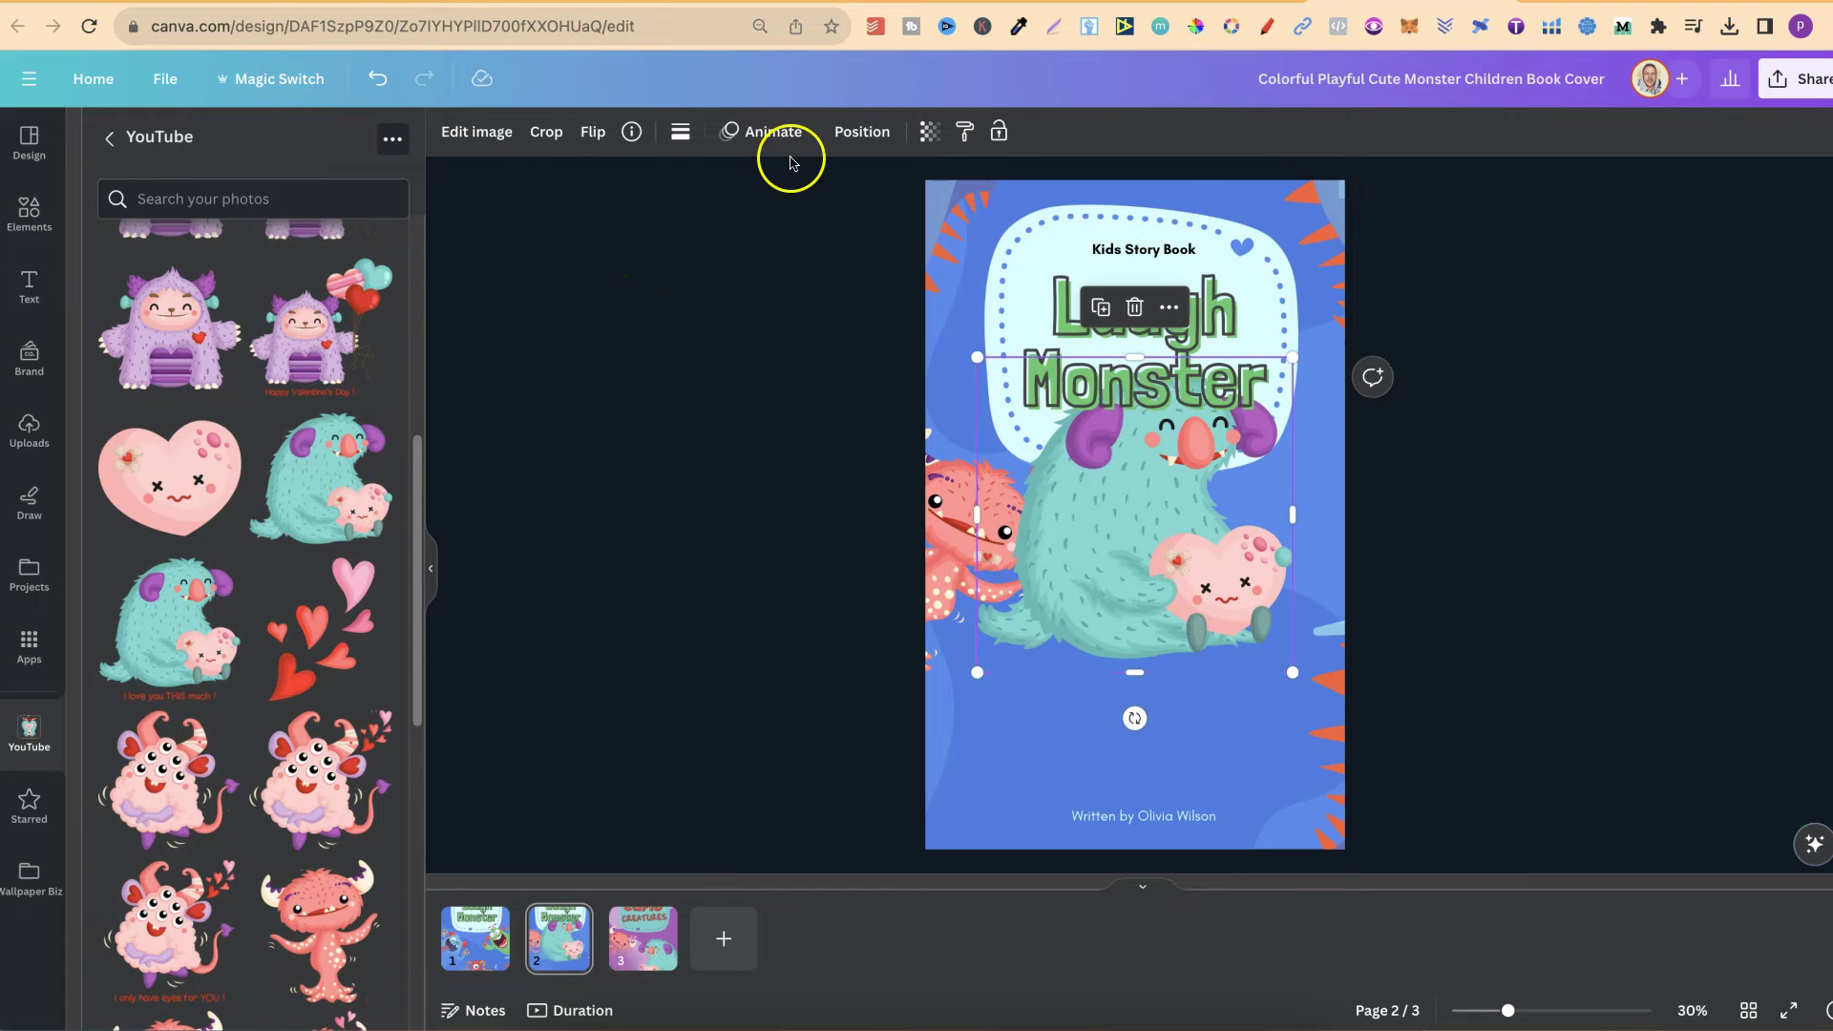
{"action": "left_click", "coordinate": [594, 143]}
{"action": "left_click", "coordinate": [625, 182]}
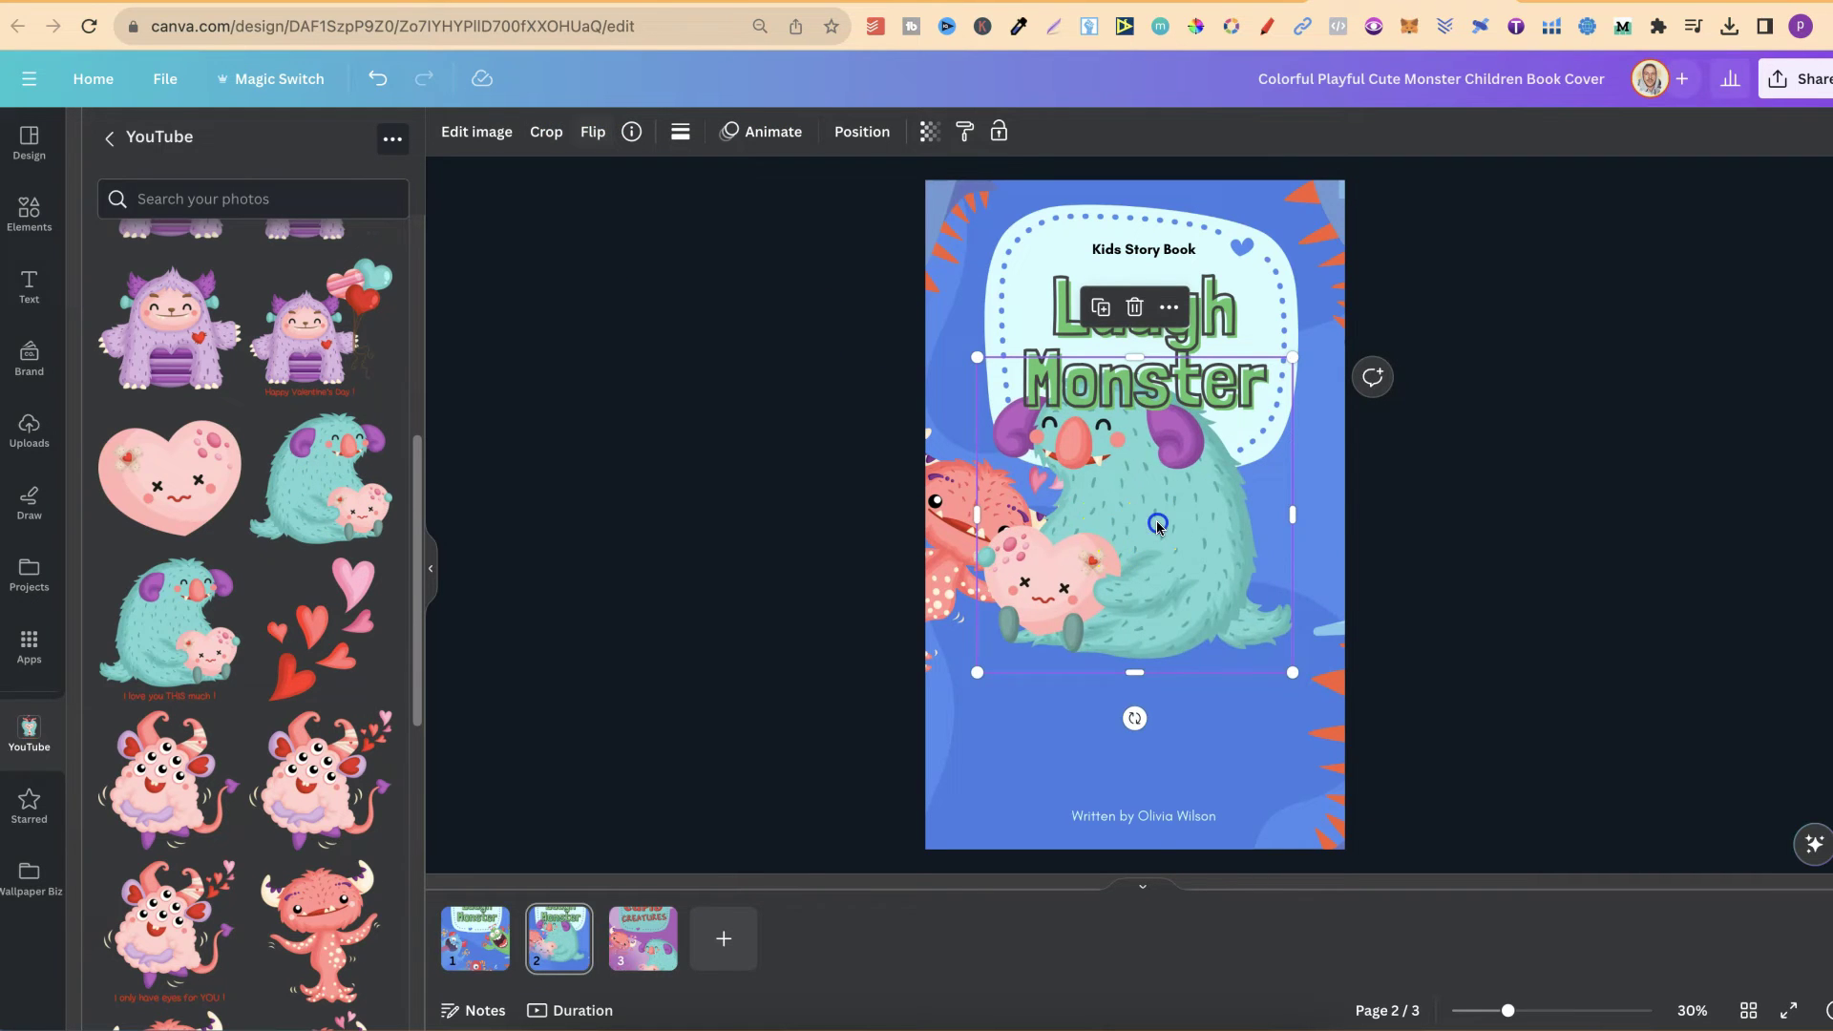
{"action": "left_click_drag", "start_coordinate": [1160, 527], "coordinate": [1190, 638]}
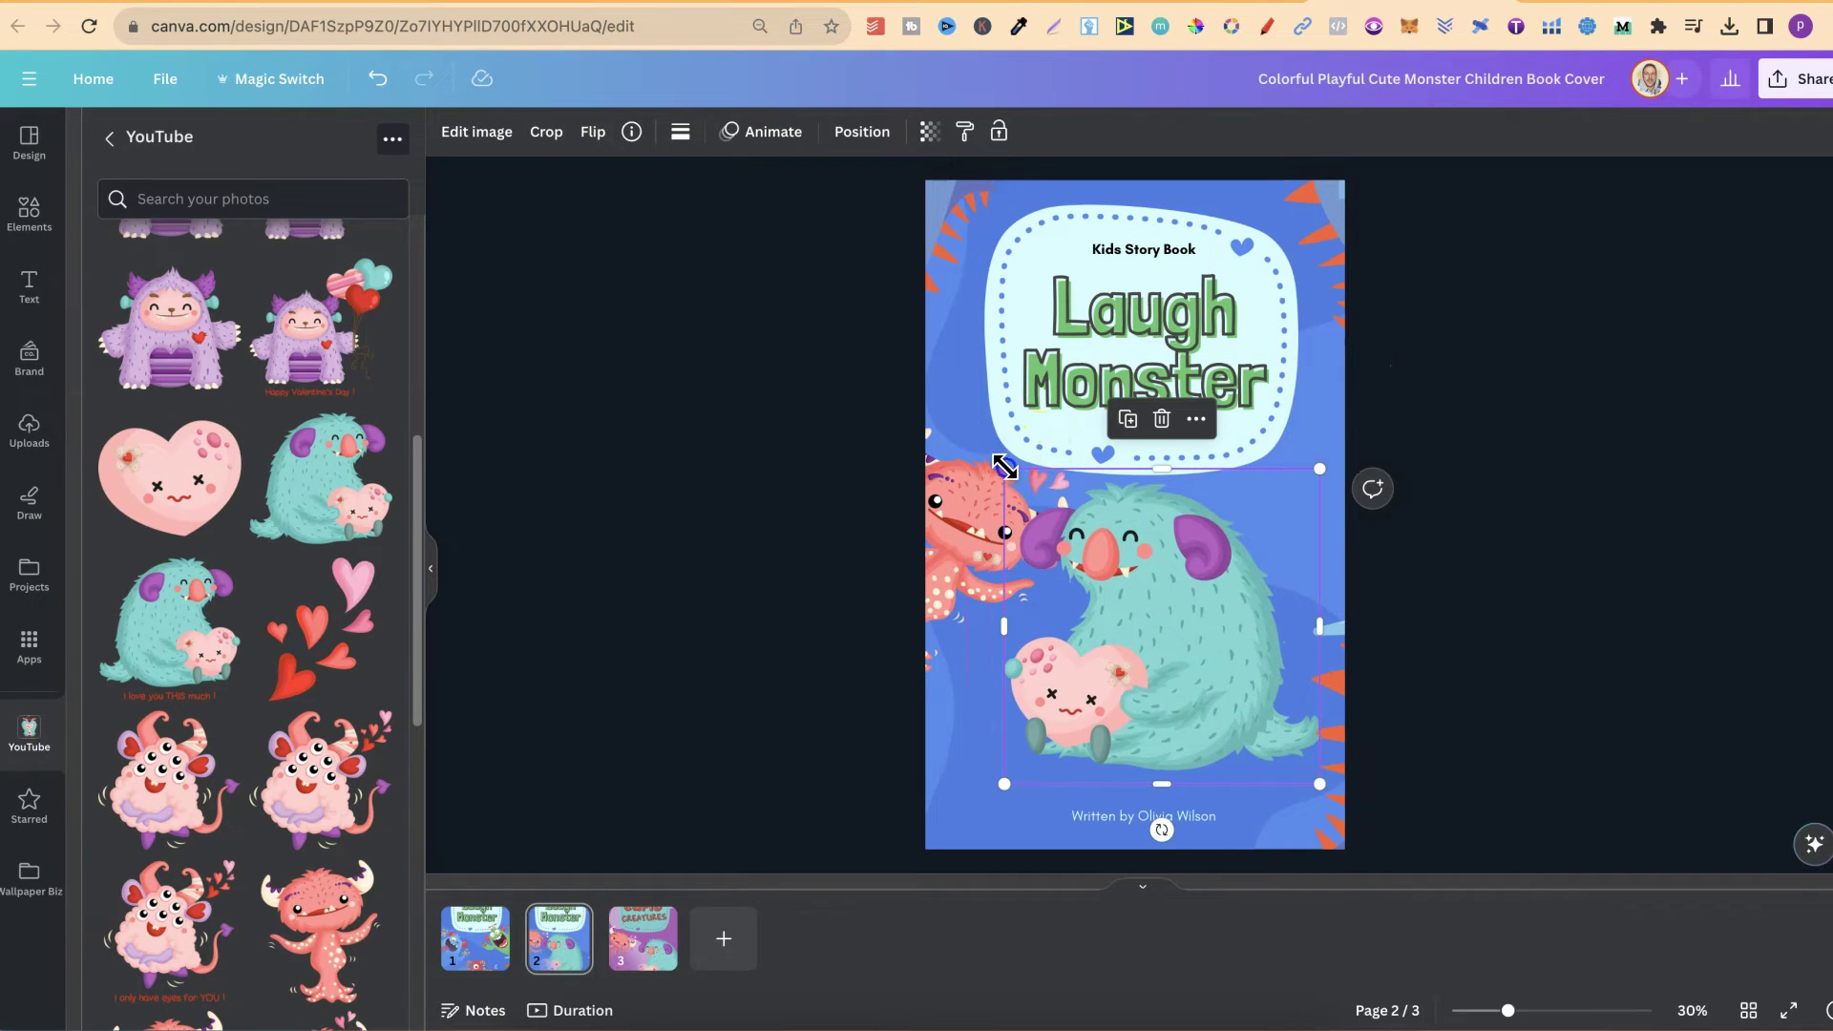
{"action": "mouse_move", "coordinate": [1004, 468]}
{"action": "left_mouse_down"}
{"action": "mouse_move", "coordinate": [1051, 519]}
{"action": "mouse_move", "coordinate": [1006, 477]}
{"action": "left_mouse_up"}
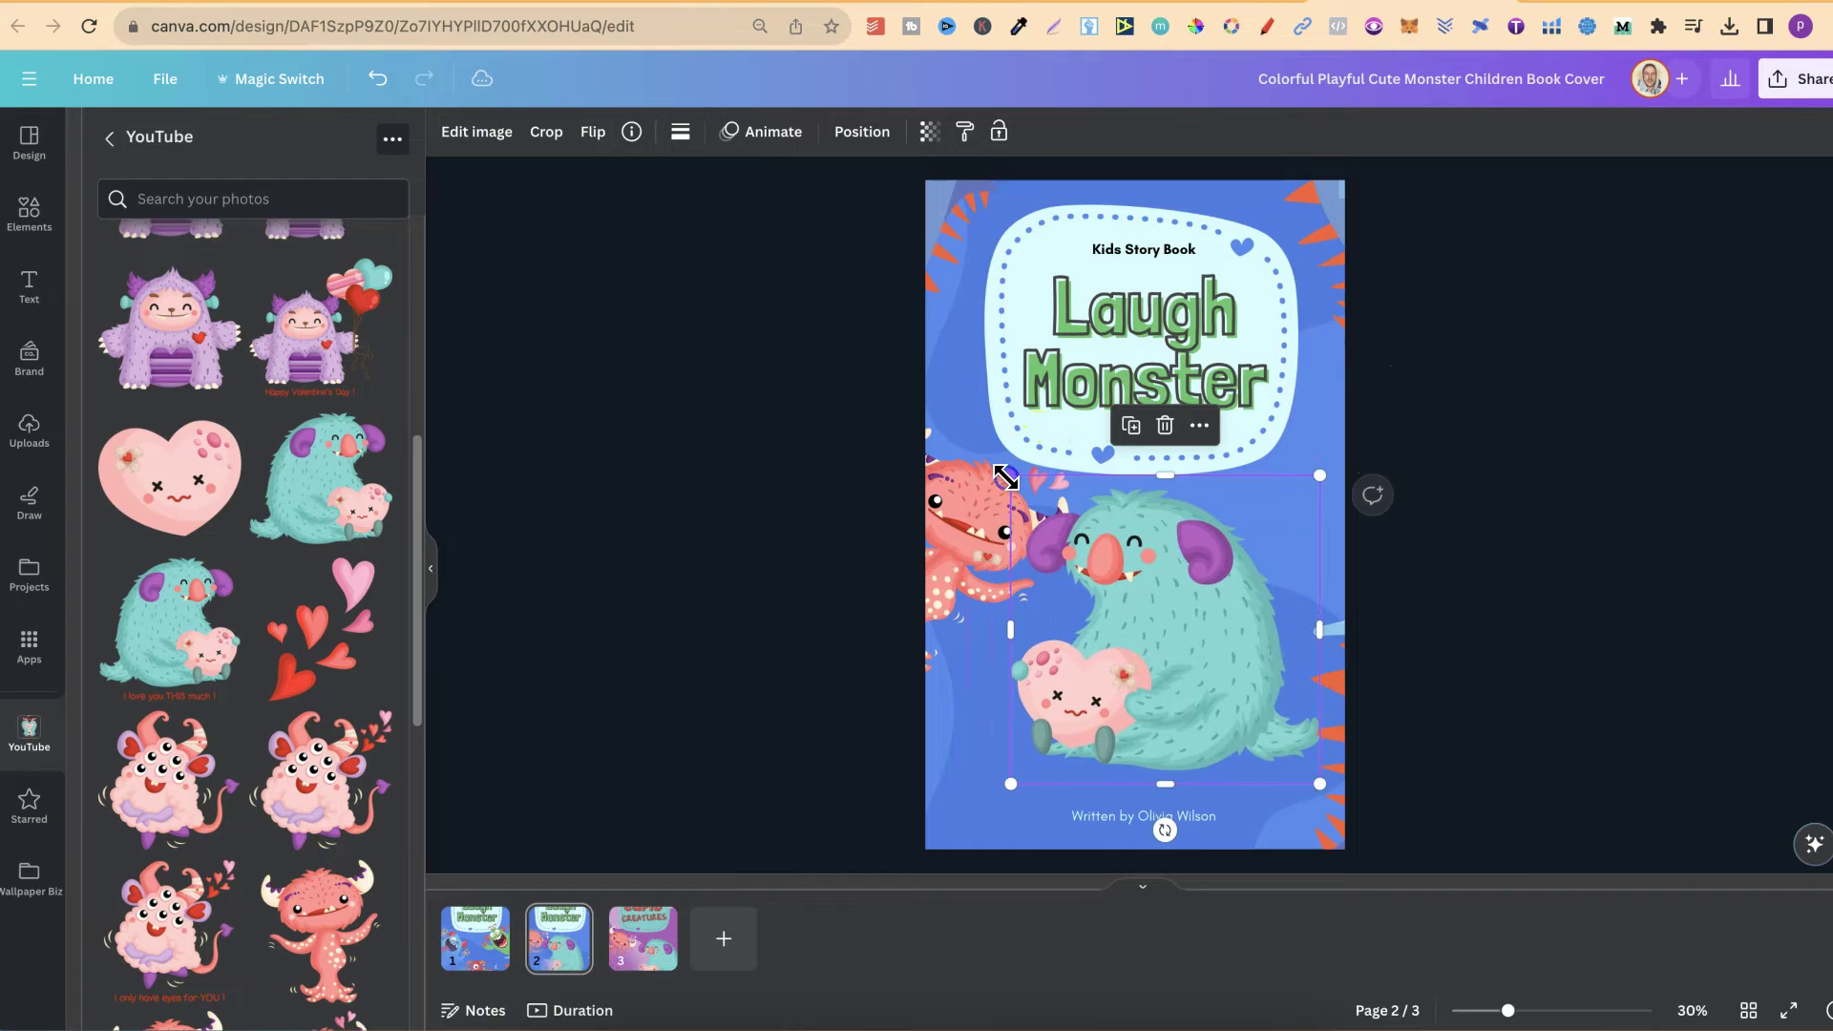
{"action": "left_click", "coordinate": [1268, 601]}
{"action": "left_click", "coordinate": [1345, 735]}
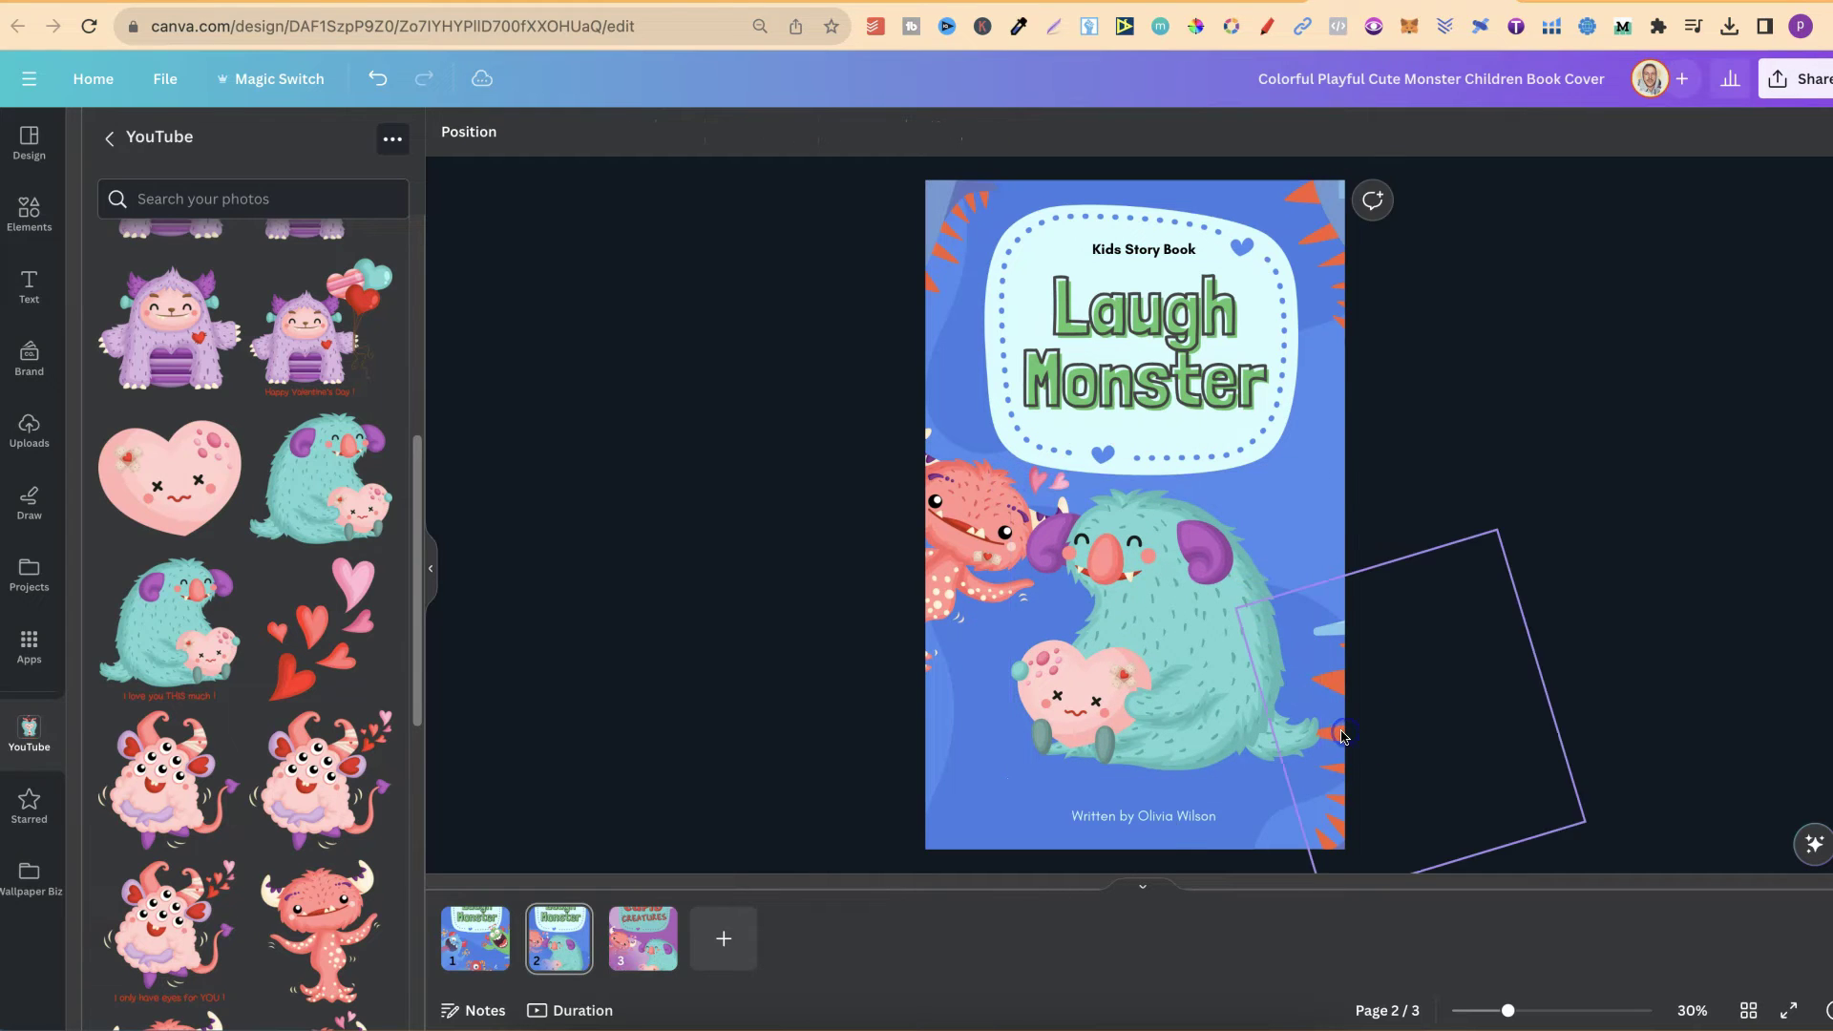
{"action": "left_click", "coordinate": [1230, 673]}
{"action": "left_click_drag", "start_coordinate": [1230, 673], "coordinate": [1285, 705]}
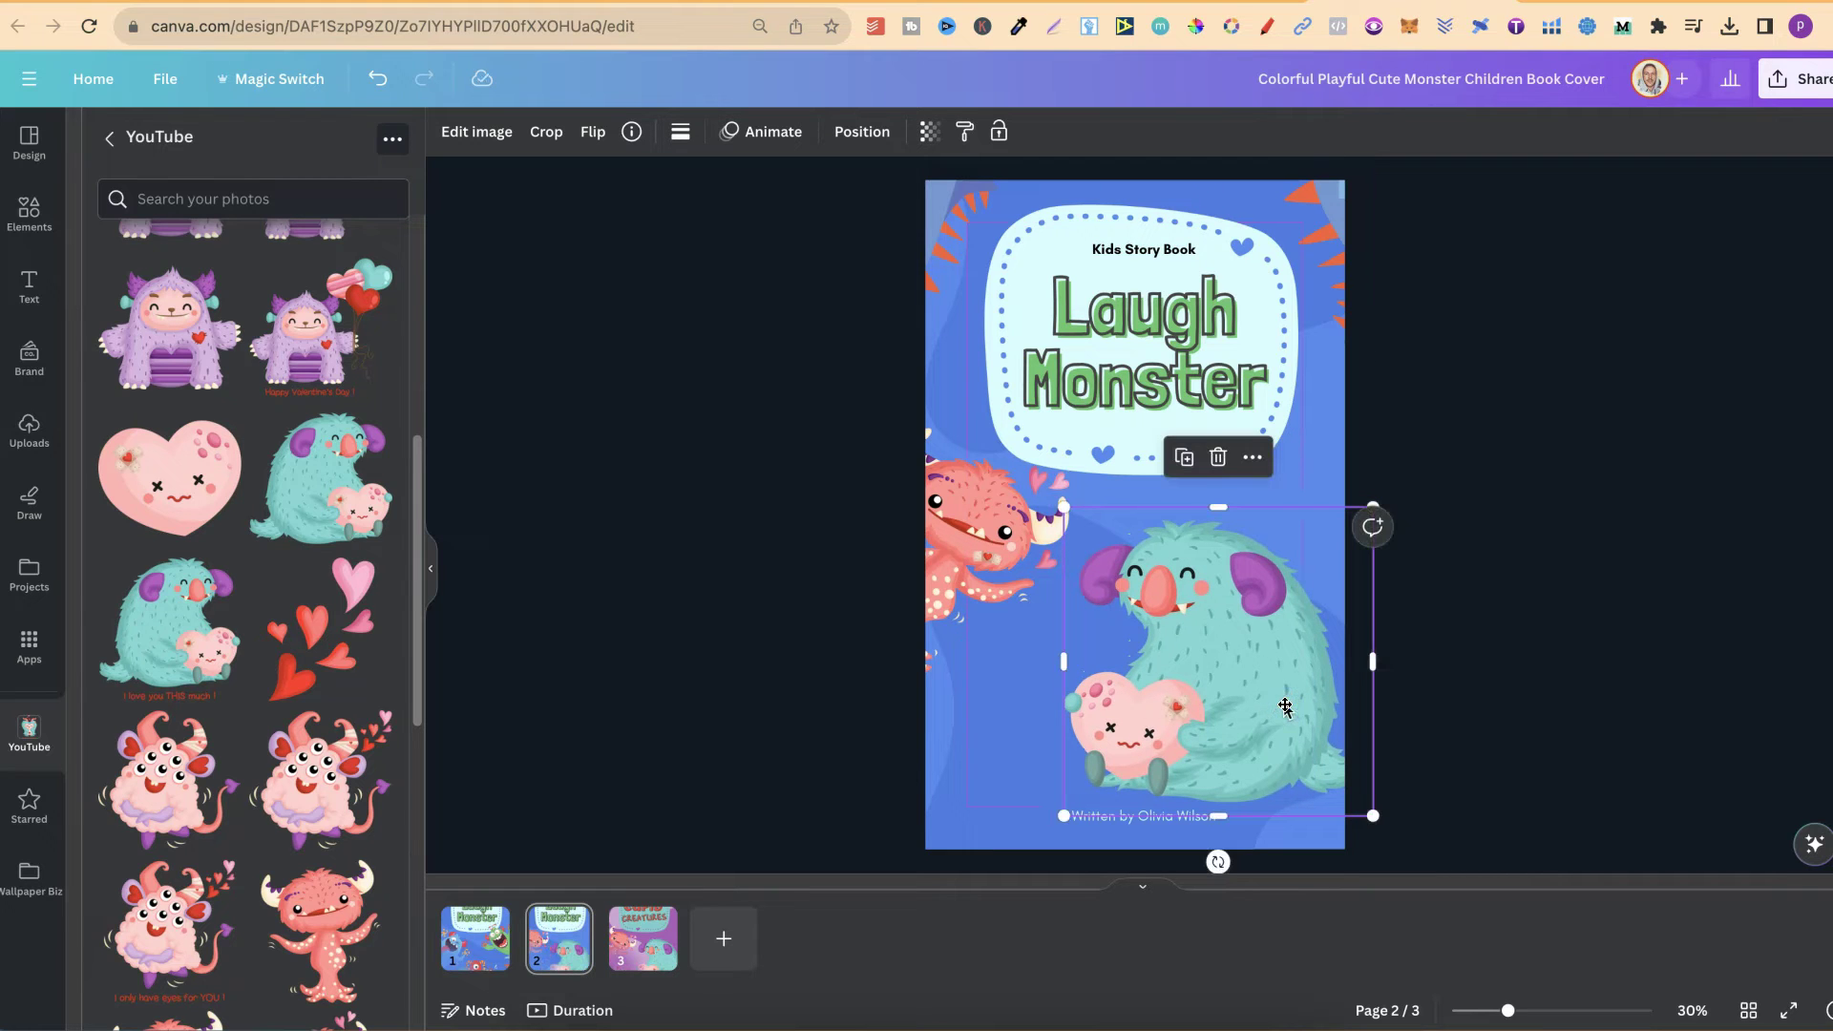
Step: Drag the top-left orange decoration off the page
{"action": "left_click", "coordinate": [942, 191]}
{"action": "left_click_drag", "start_coordinate": [765, 204], "coordinate": [1372, 203]}
{"action": "key", "text": "Escape"}
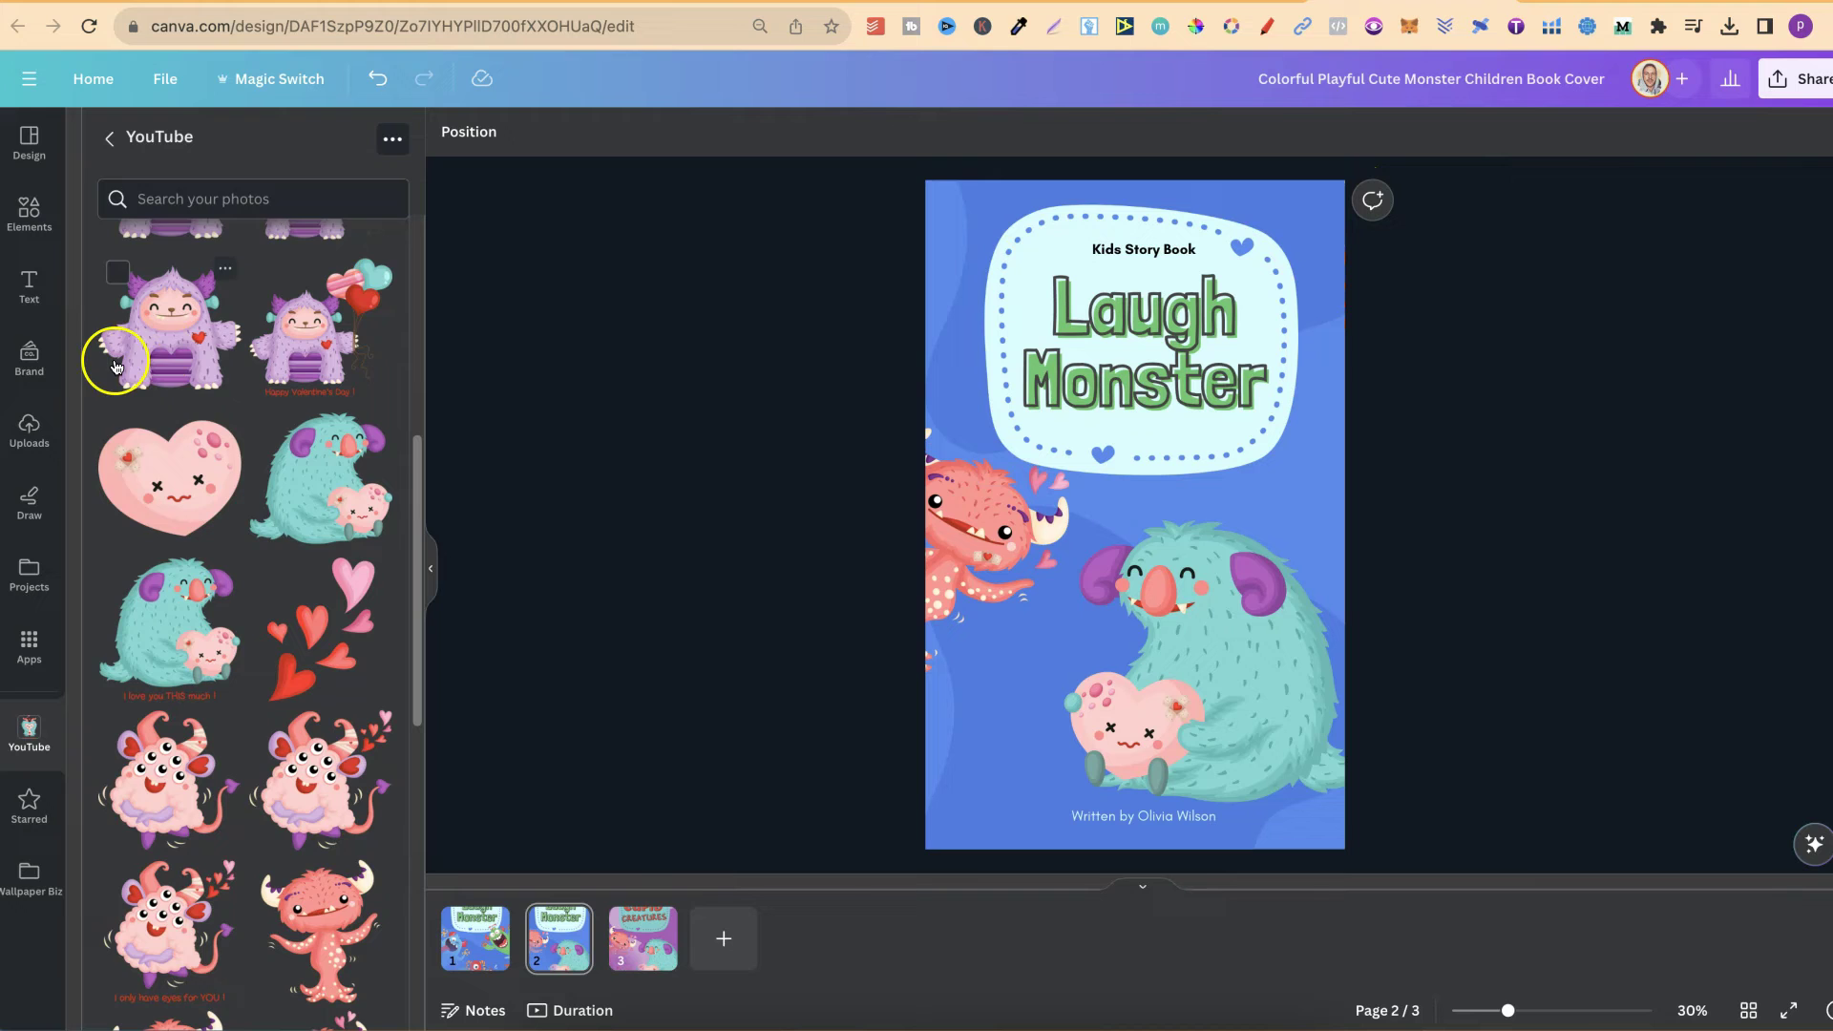
Step: Add the red hearts graphic, tilt and enlarge it, and place a heart in the top-right corner
{"action": "scroll", "coordinate": [258, 425], "scroll_direction": "up", "scroll_amount": 5}
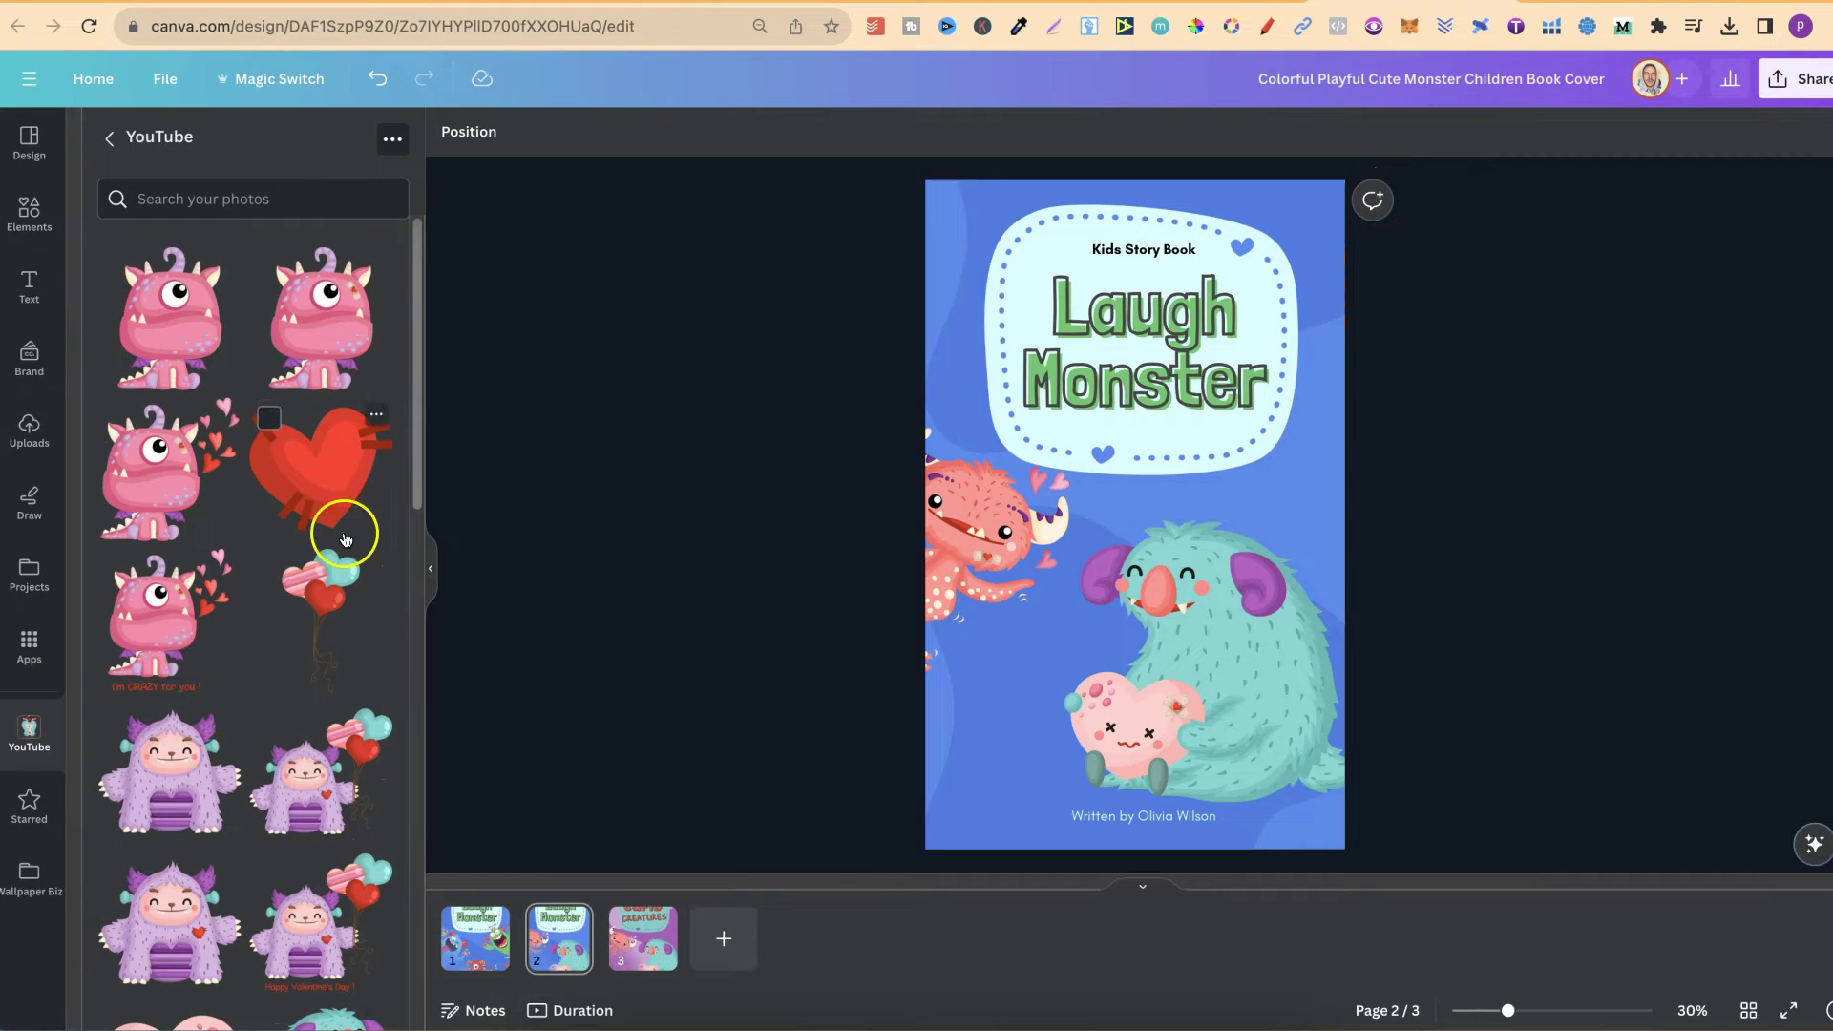
{"action": "scroll", "coordinate": [315, 487], "scroll_direction": "down", "scroll_amount": 7}
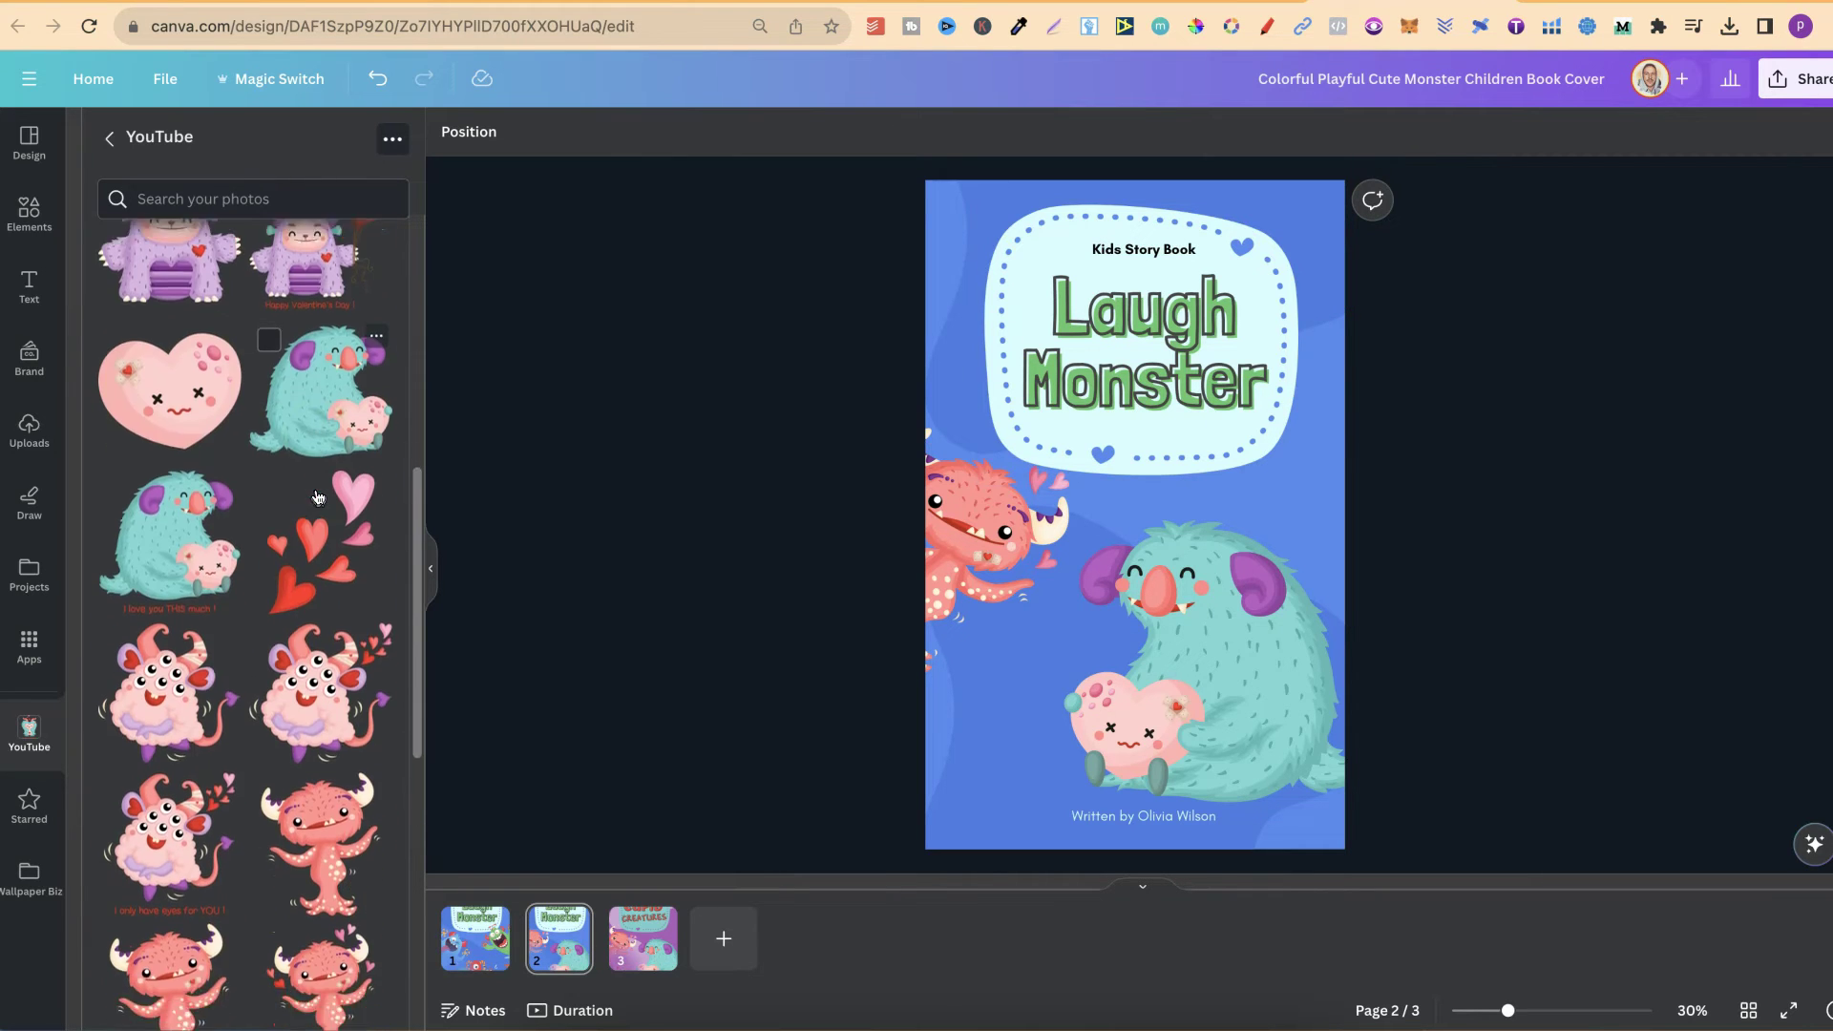
{"action": "scroll", "coordinate": [318, 497], "scroll_direction": "down", "scroll_amount": 6}
{"action": "left_click", "coordinate": [318, 496]}
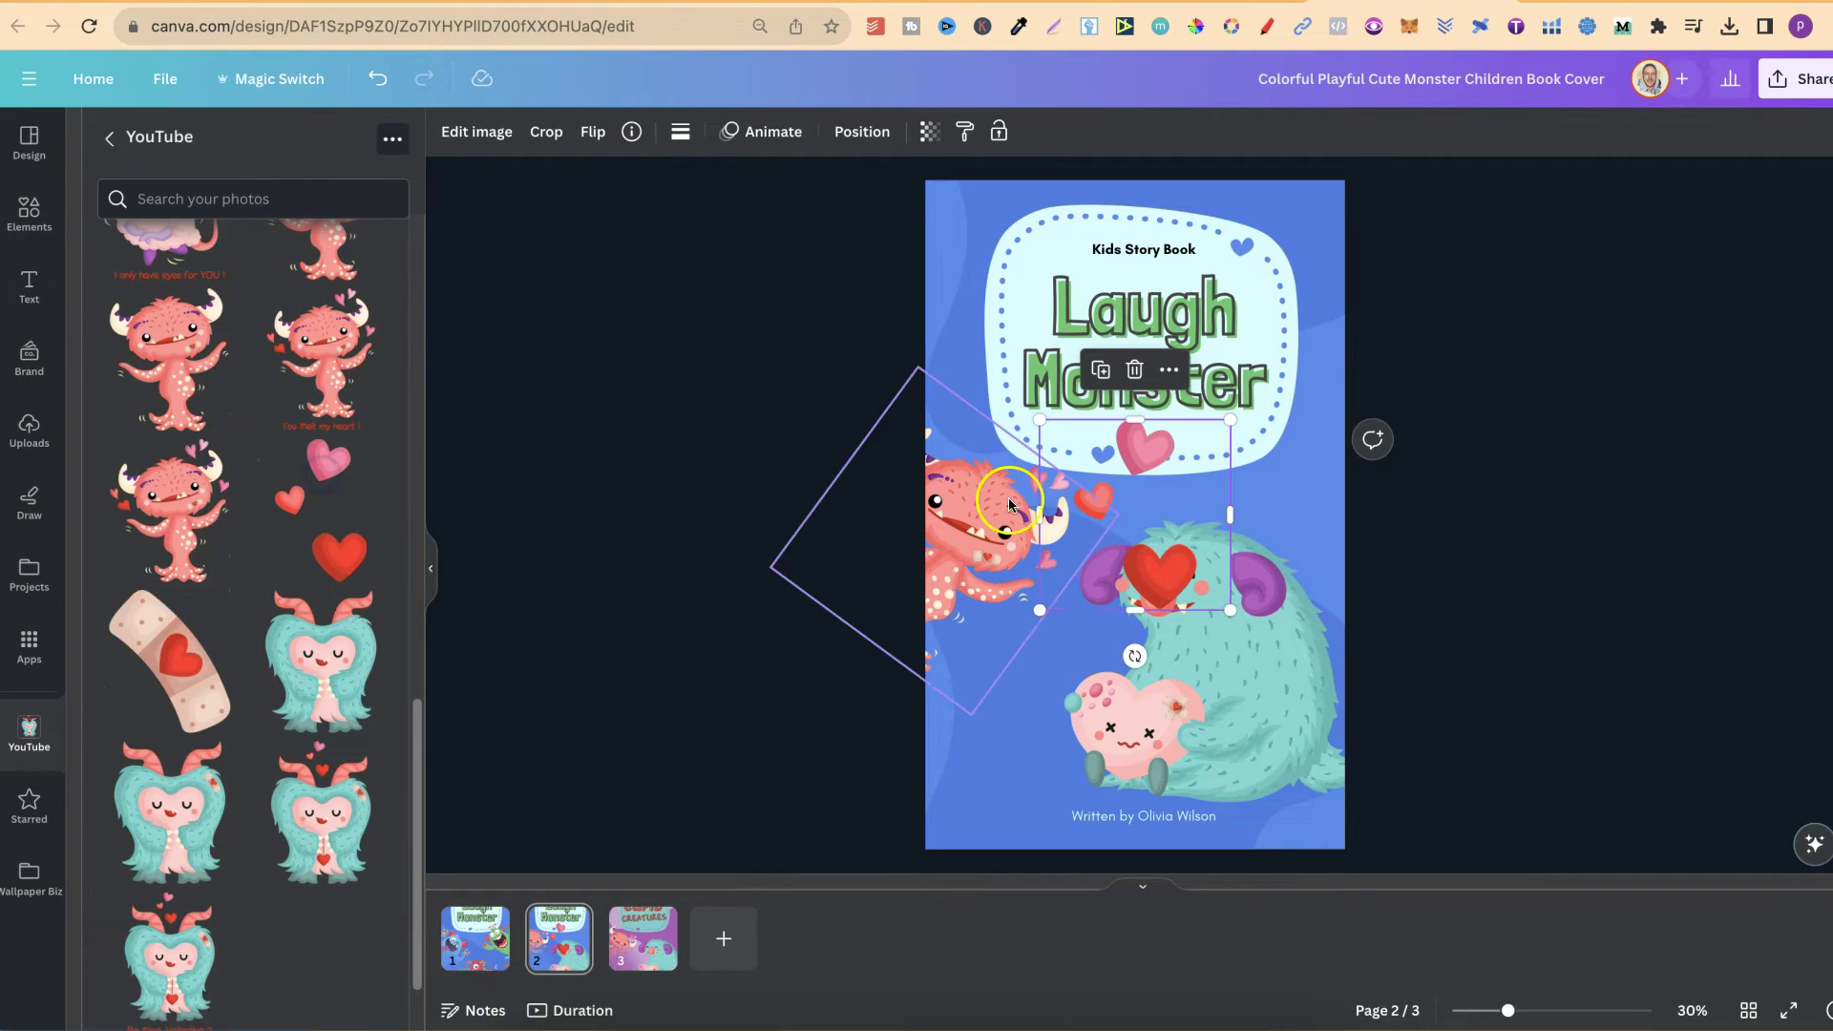
{"action": "left_click_drag", "start_coordinate": [1183, 533], "coordinate": [983, 215]}
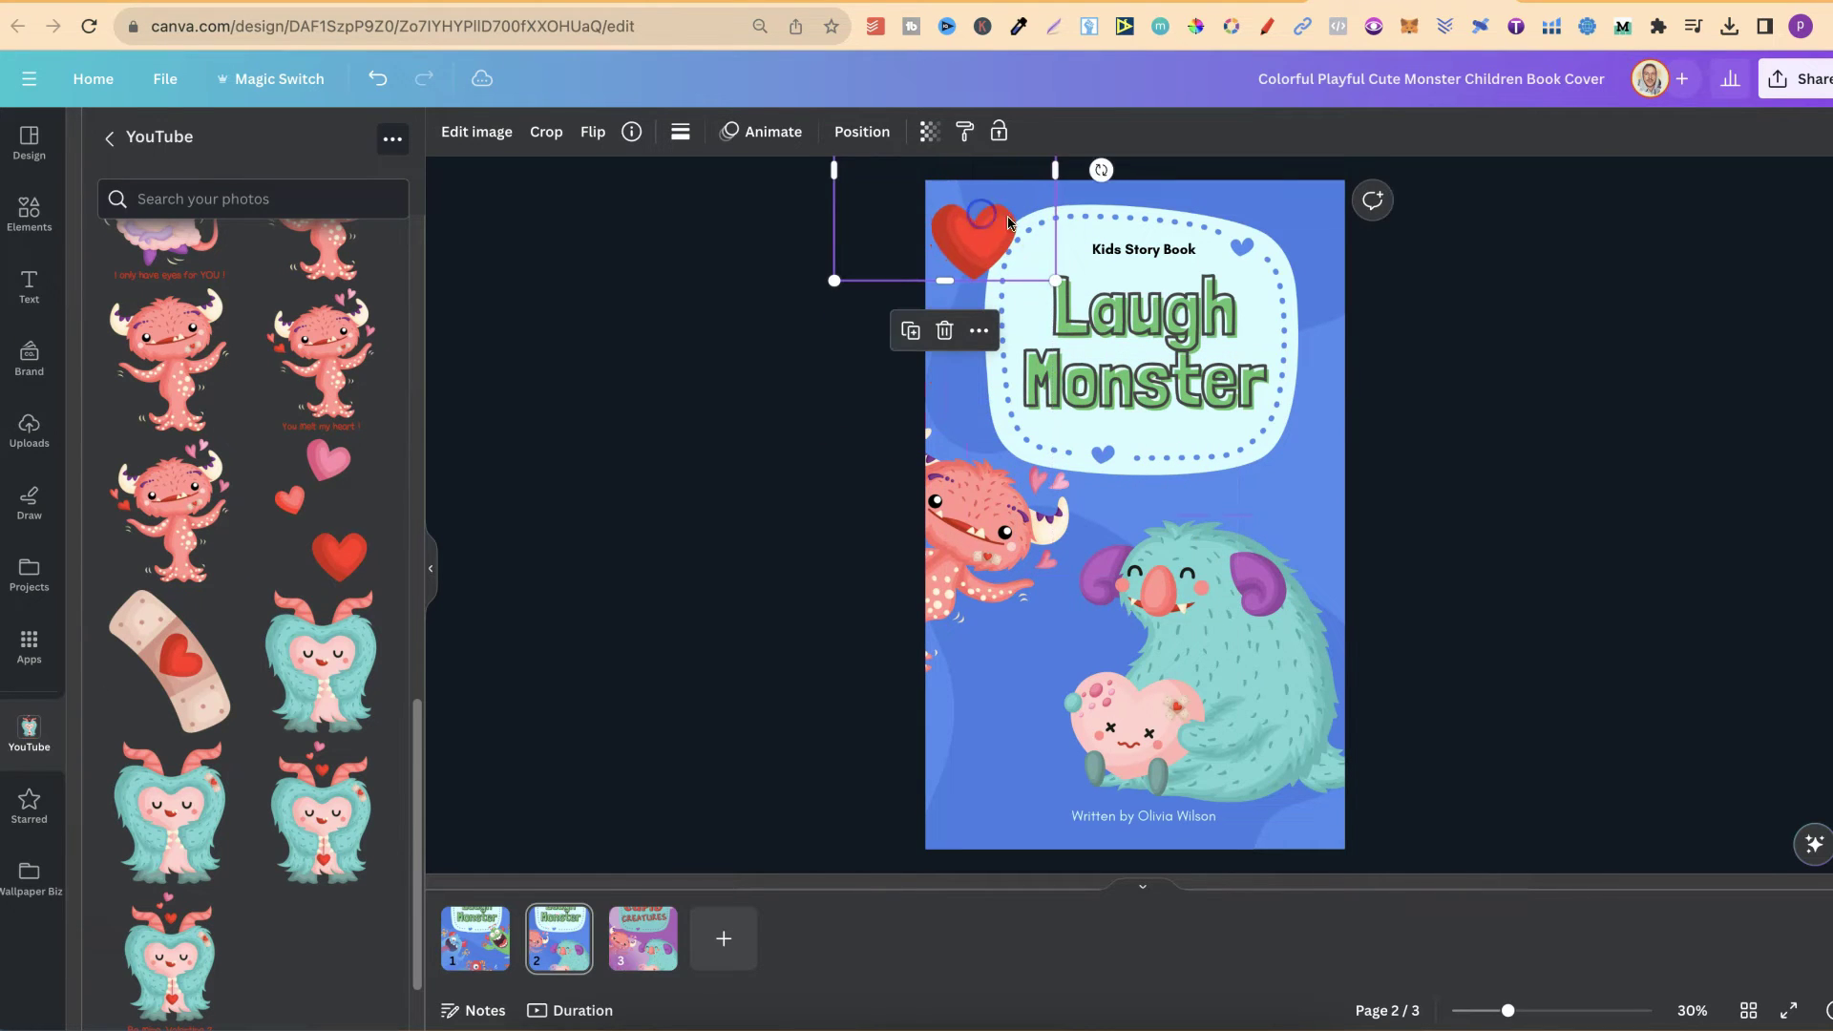
{"action": "left_click_drag", "start_coordinate": [1101, 177], "coordinate": [1424, 321]}
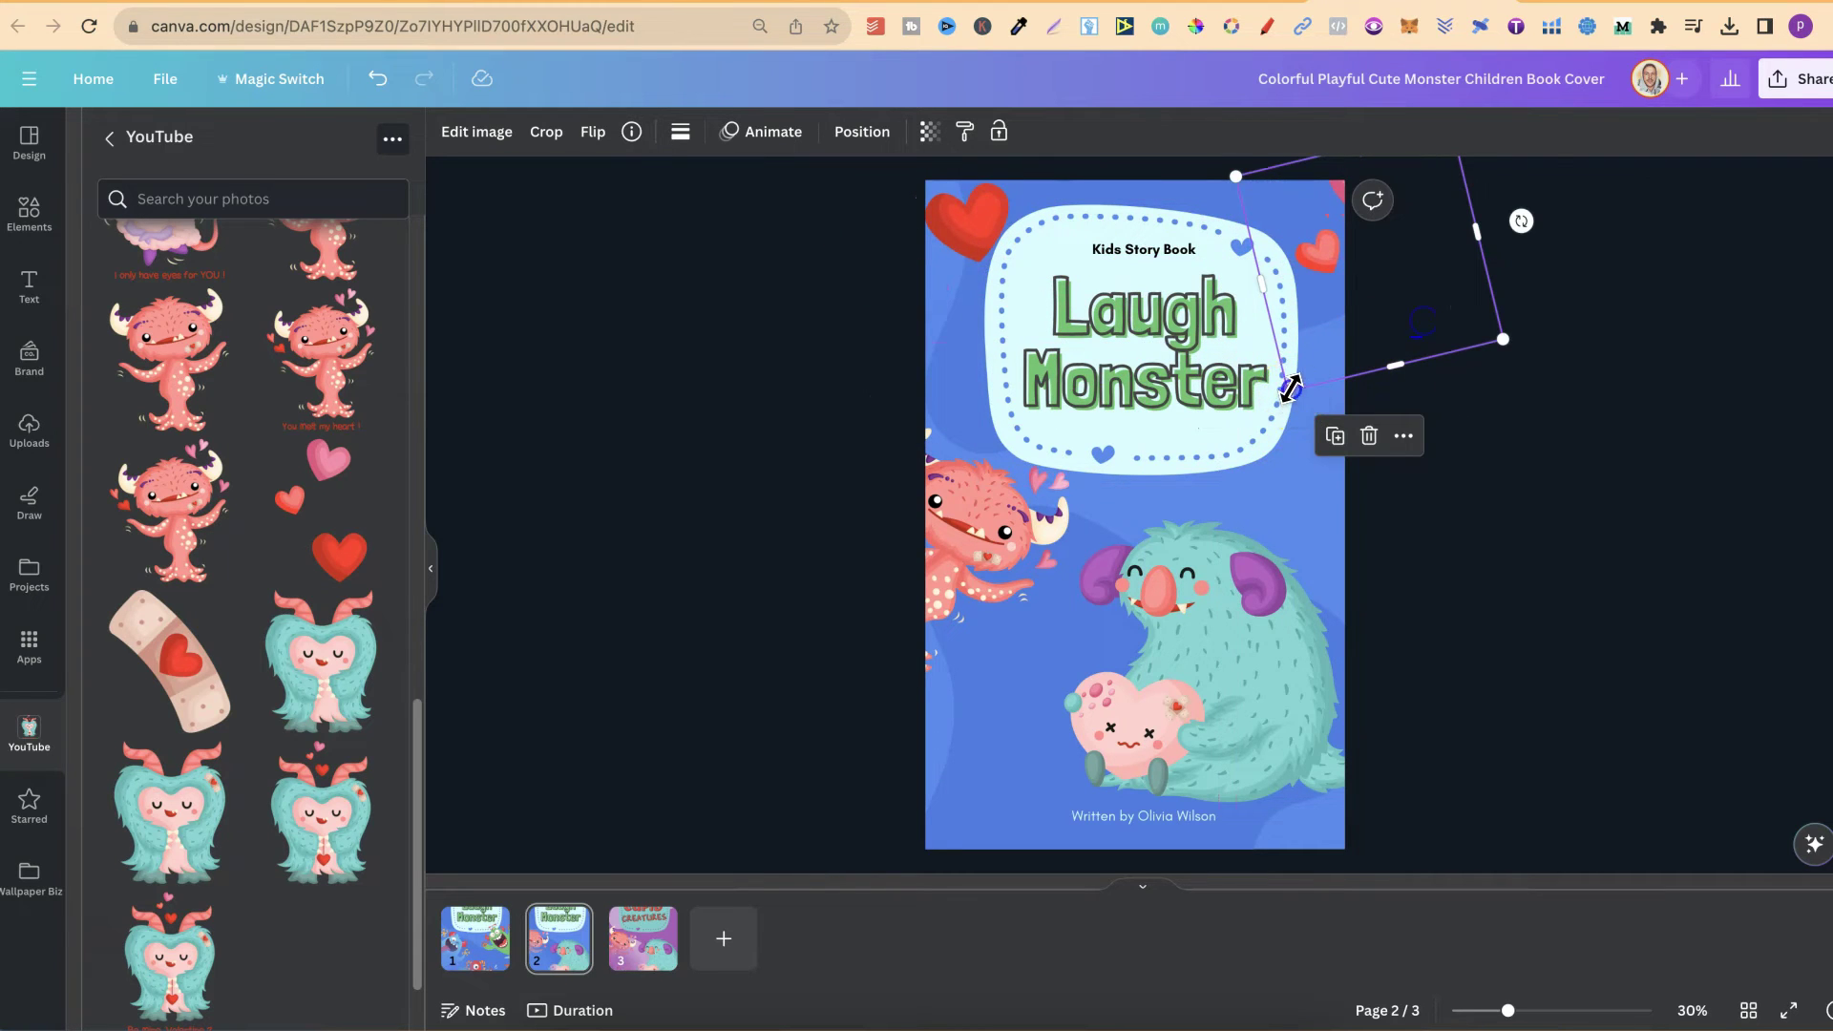
{"action": "left_click_drag", "start_coordinate": [1290, 387], "coordinate": [1260, 520]}
{"action": "left_click_drag", "start_coordinate": [1330, 335], "coordinate": [1375, 286]}
Step: Rotate the top-left heart about 14° and nudge it up and right
{"action": "left_click", "coordinate": [961, 250]}
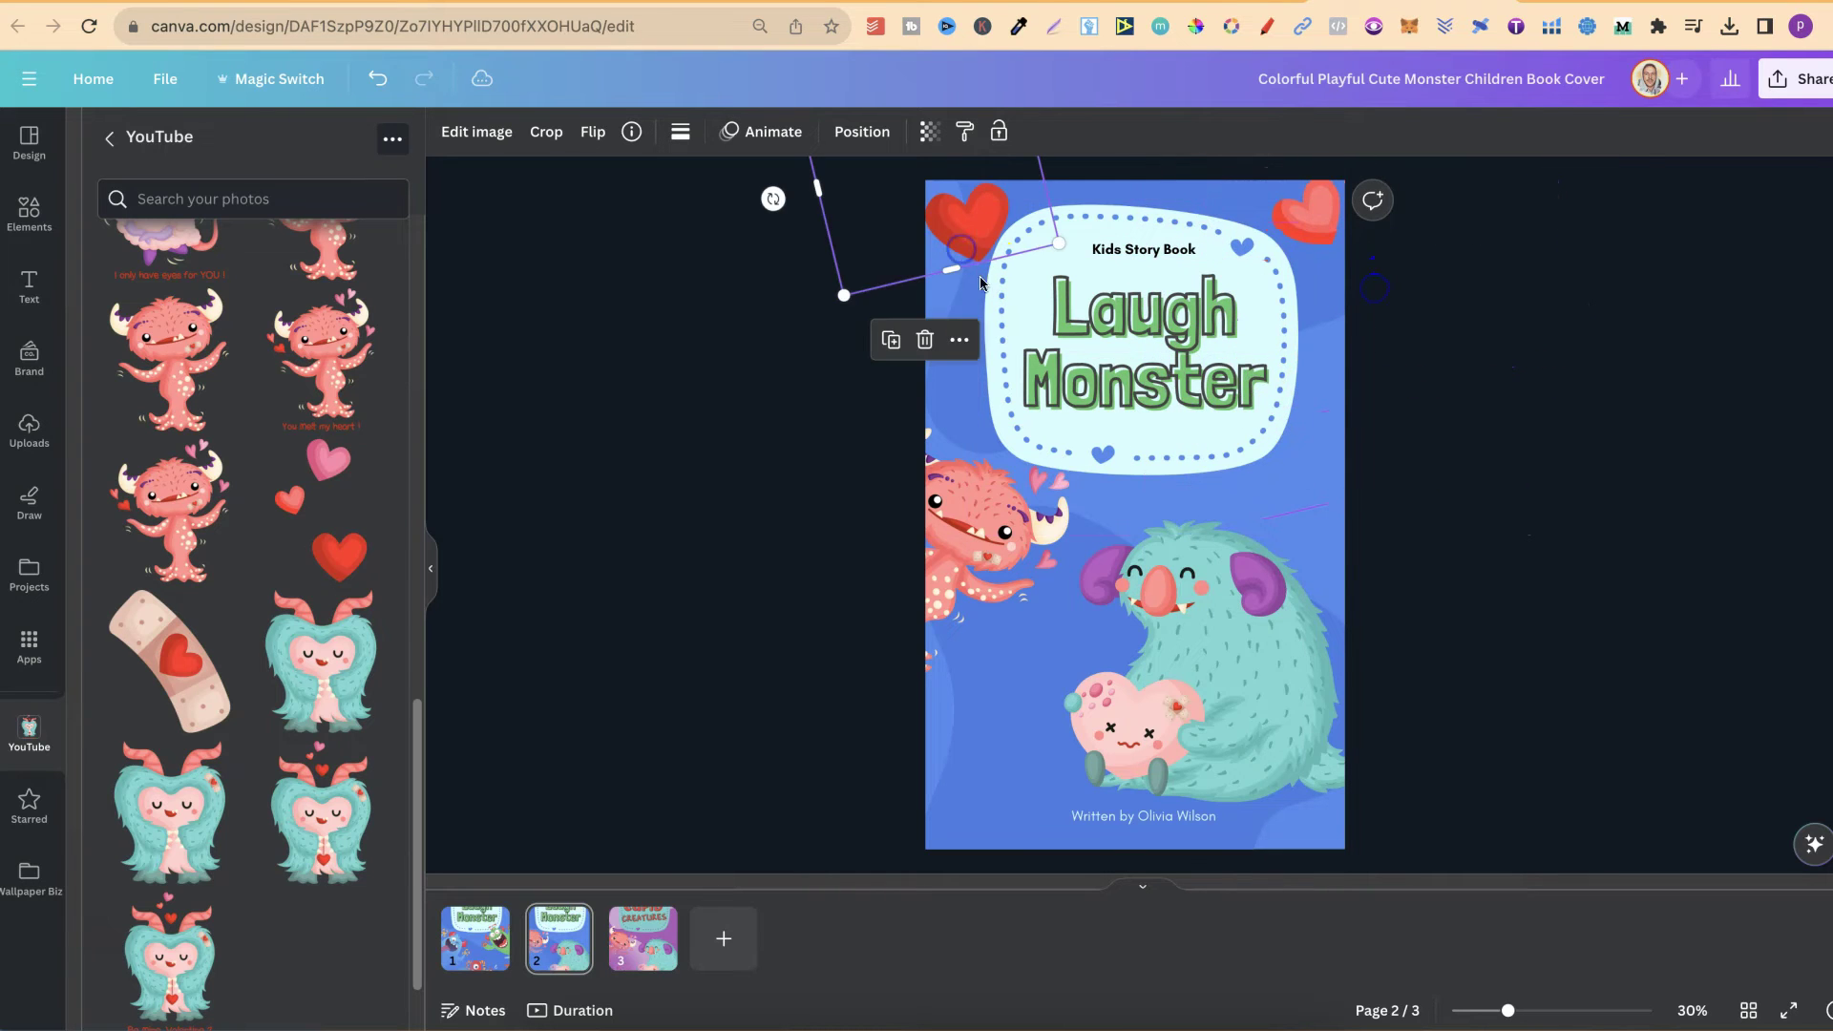
{"action": "left_click_drag", "start_coordinate": [774, 198], "coordinate": [778, 117]}
{"action": "mouse_move", "coordinate": [960, 228]}
{"action": "left_mouse_down"}
{"action": "mouse_move", "coordinate": [988, 217]}
{"action": "mouse_move", "coordinate": [968, 209]}
{"action": "left_mouse_up"}
{"action": "left_click", "coordinate": [576, 773]}
Step: Place the pink many-eyed monster in the bottom-left corner, shrunk to 420 × 420
{"action": "scroll", "coordinate": [254, 622], "scroll_direction": "up", "scroll_amount": 5}
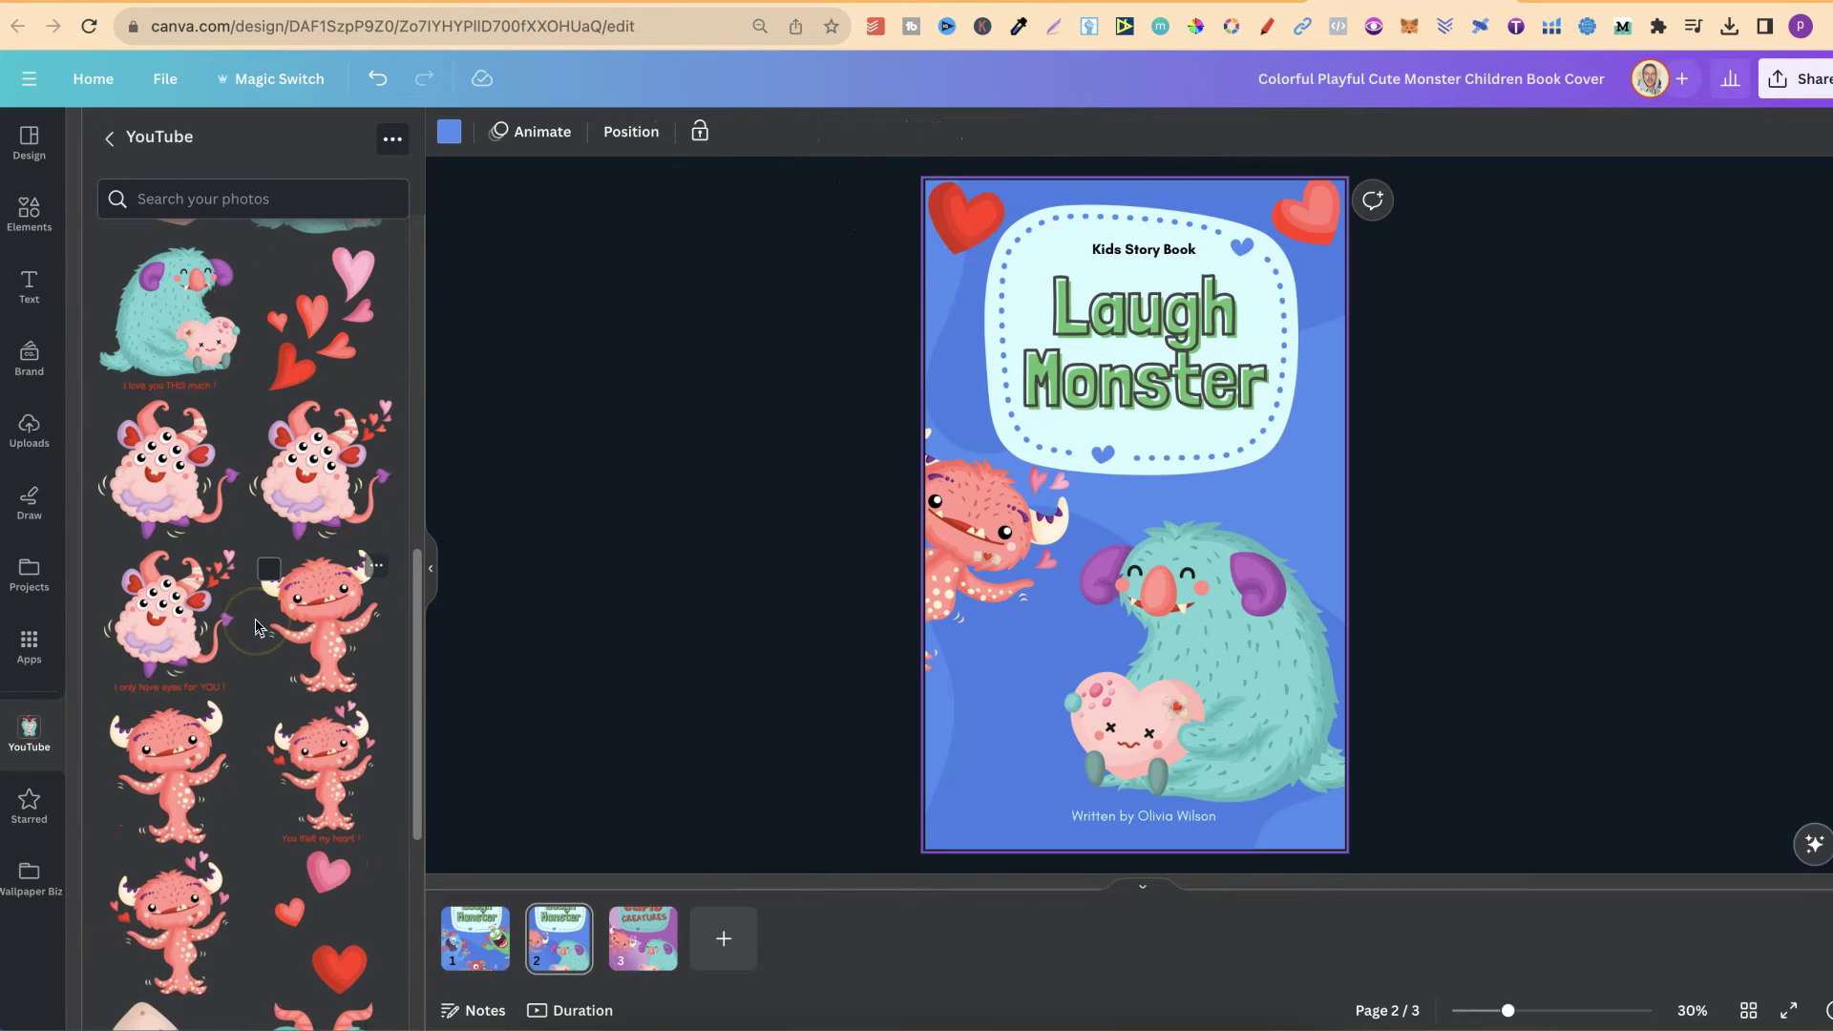
{"action": "scroll", "coordinate": [256, 627], "scroll_direction": "up", "scroll_amount": 1}
{"action": "left_click", "coordinate": [196, 515]}
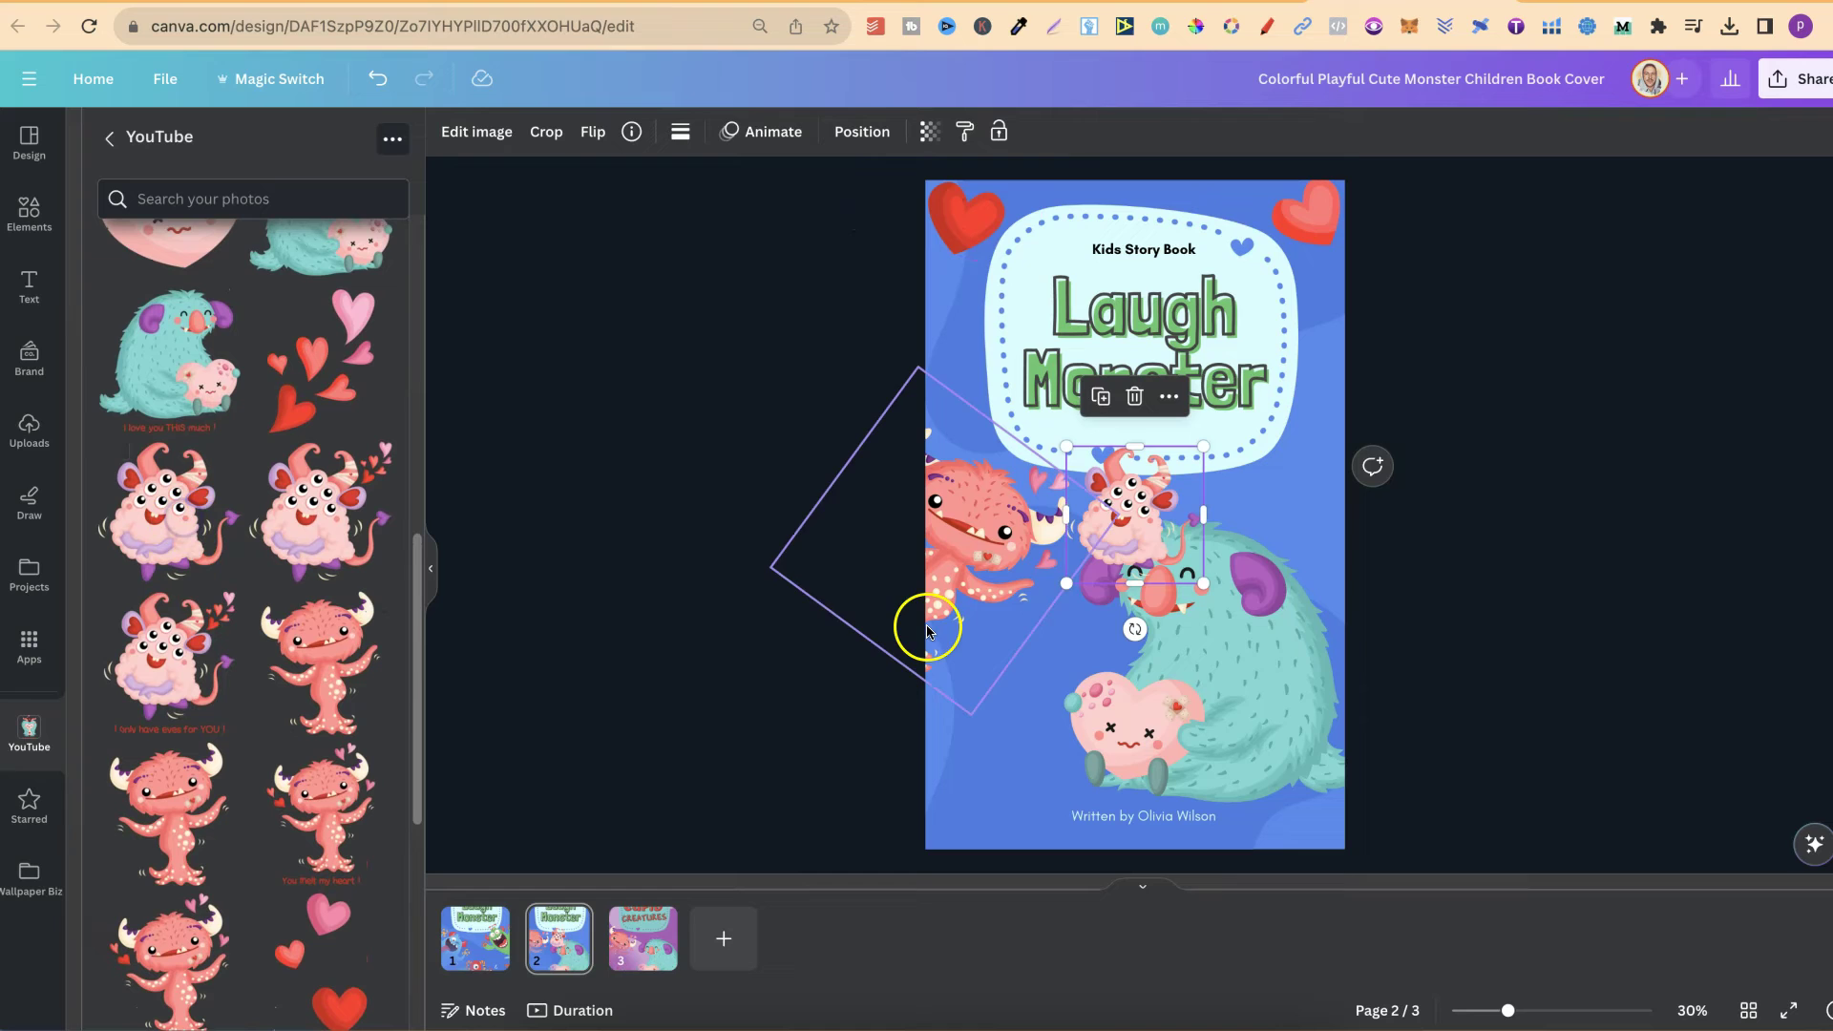
{"action": "left_click_drag", "start_coordinate": [1126, 539], "coordinate": [987, 754]}
{"action": "left_click_drag", "start_coordinate": [1063, 661], "coordinate": [1009, 717]}
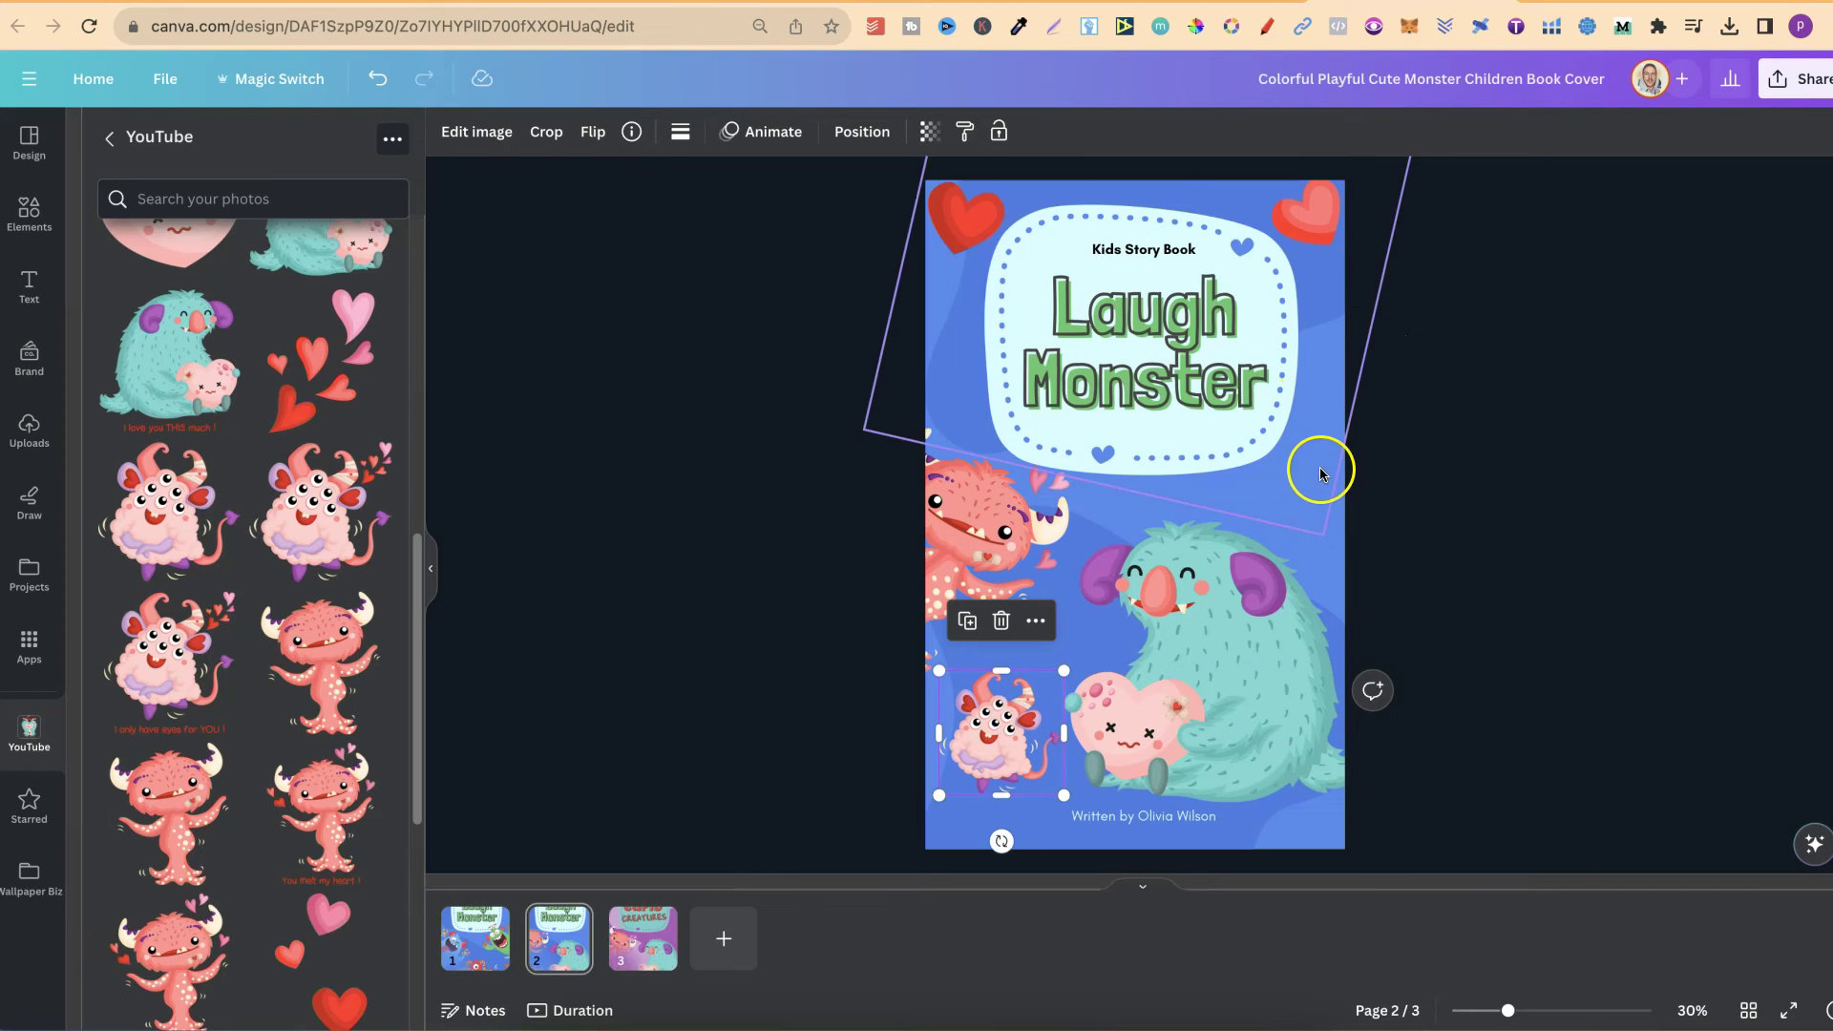
Step: Change the cover's page background colour to purple
{"action": "left_click", "coordinate": [1334, 499]}
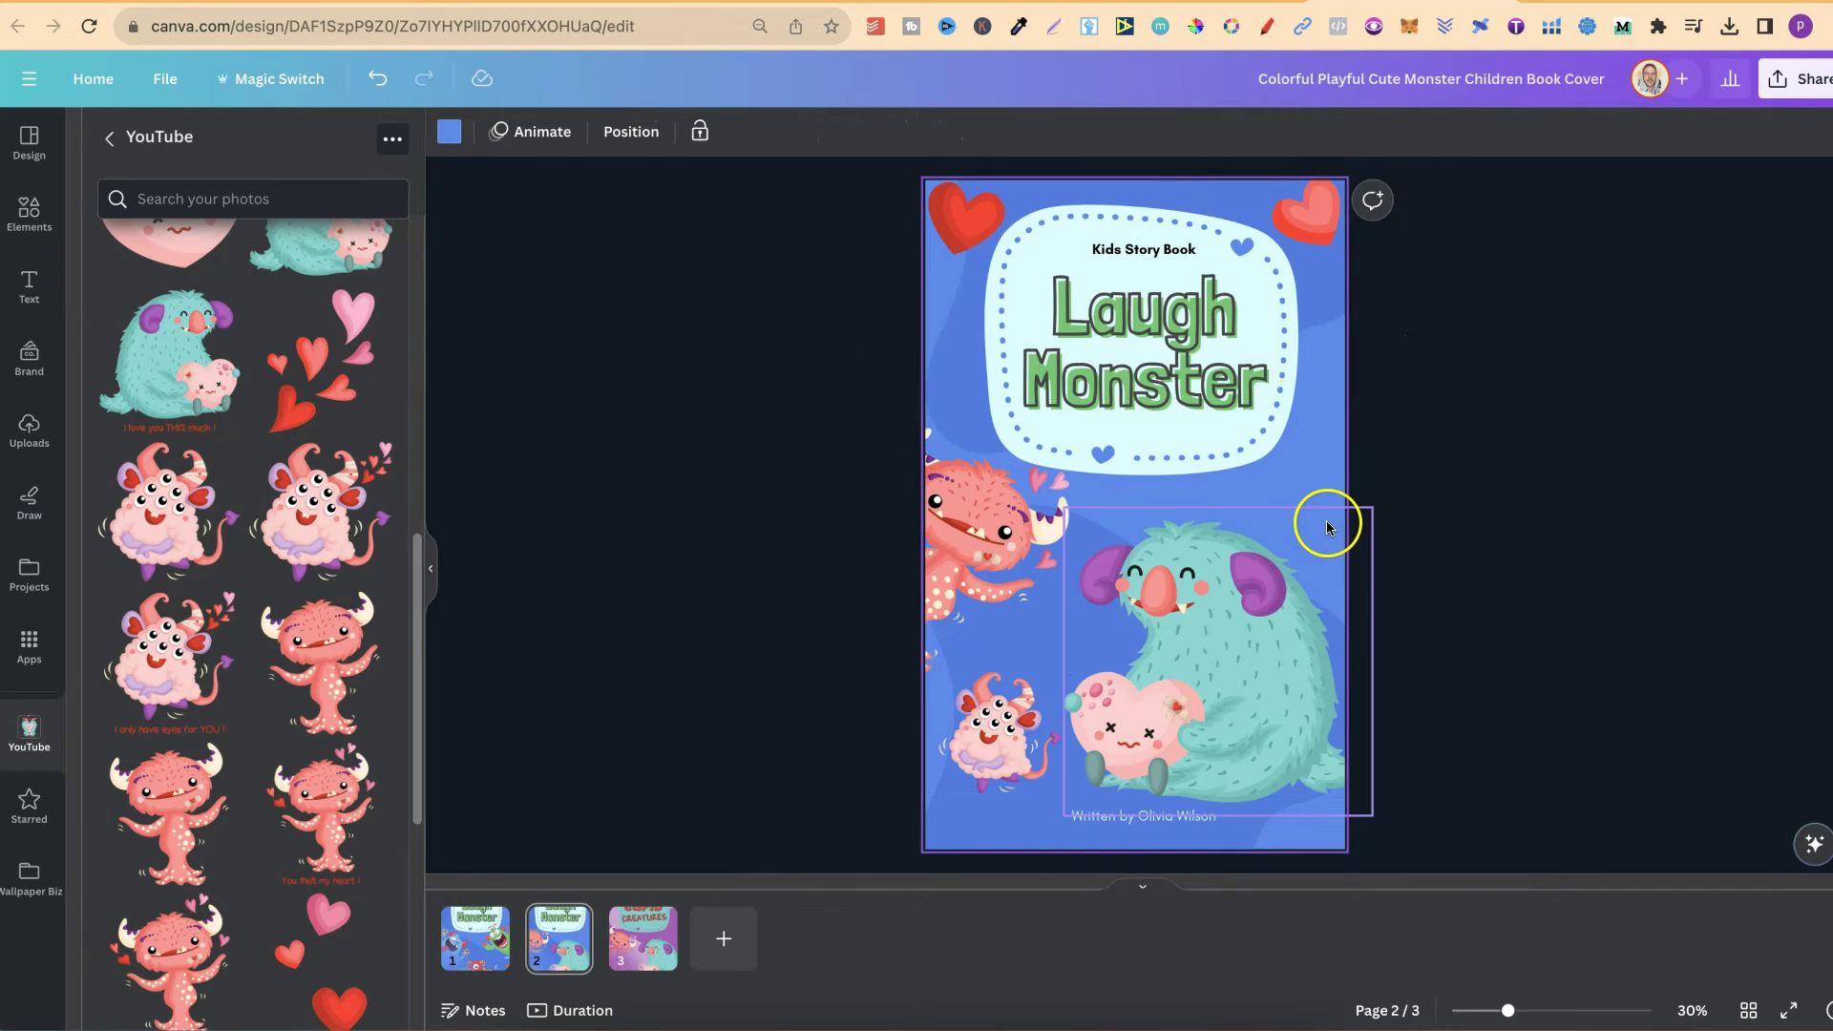
{"action": "left_click", "coordinate": [449, 132]}
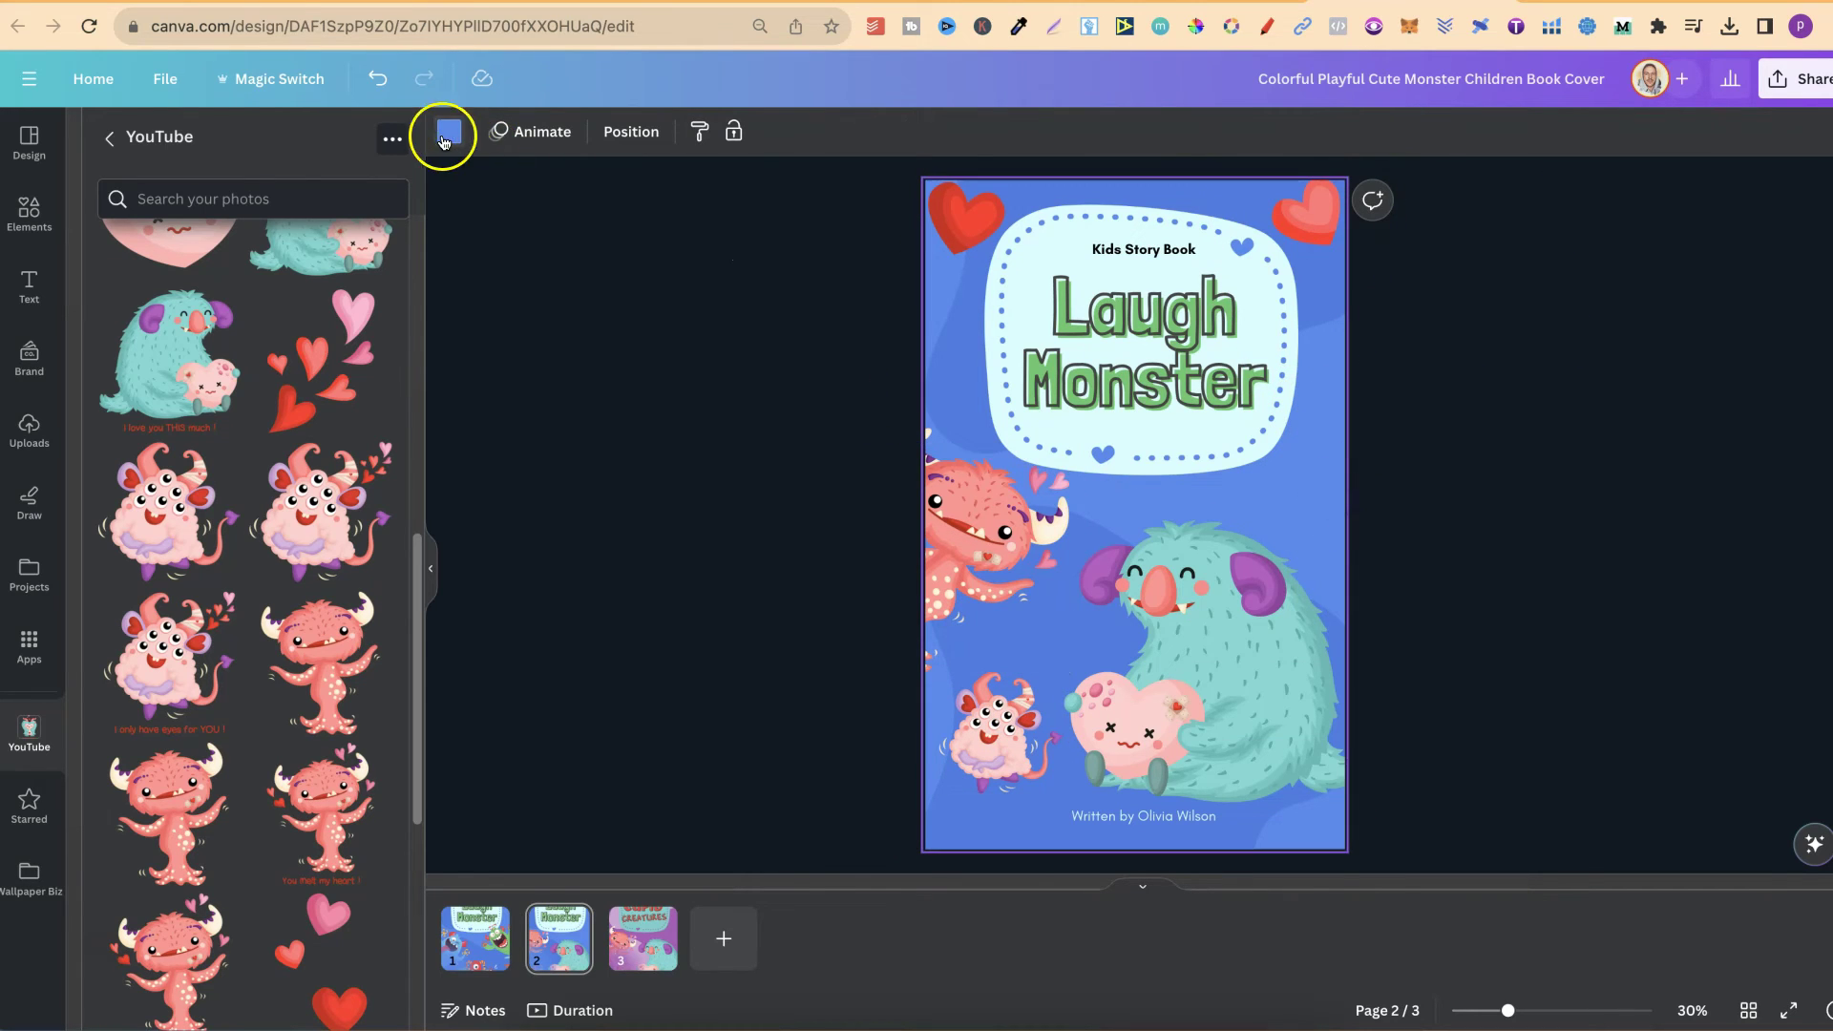
{"action": "left_click", "coordinate": [104, 305]}
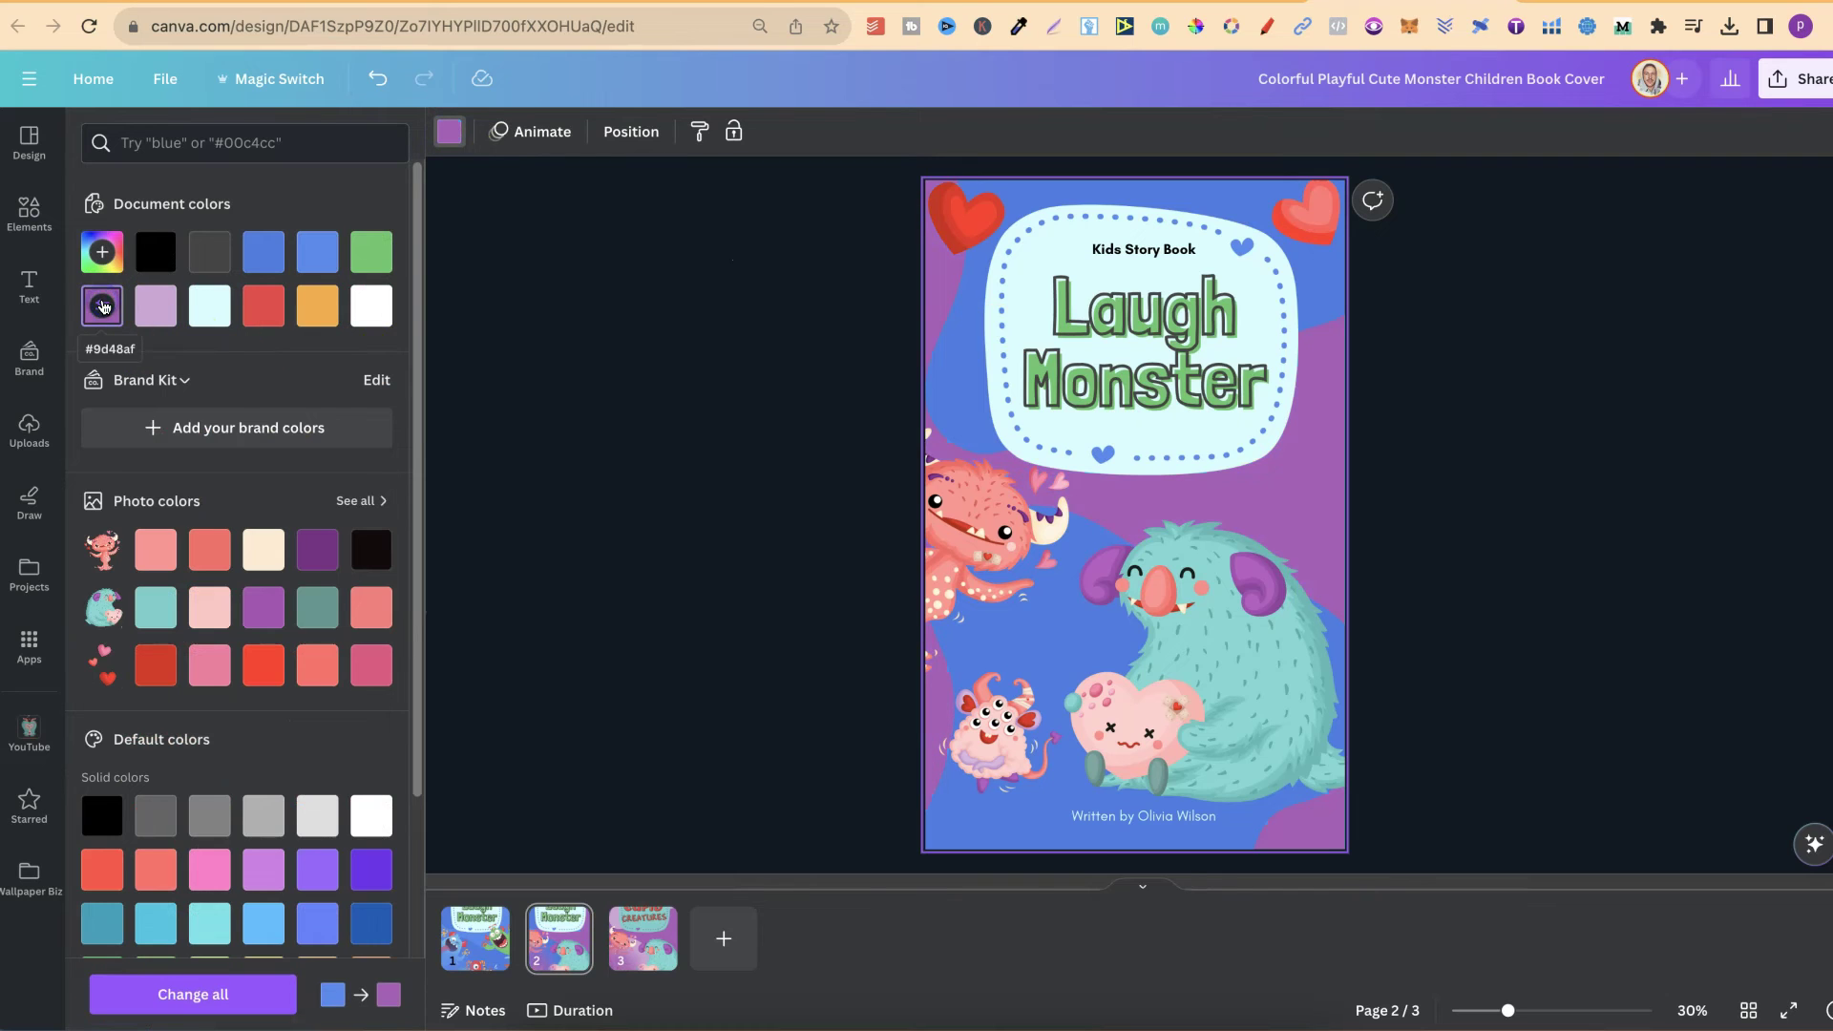
Step: Recolour the large top and bottom blue wavy shapes light purple
{"action": "left_click", "coordinate": [1059, 182]}
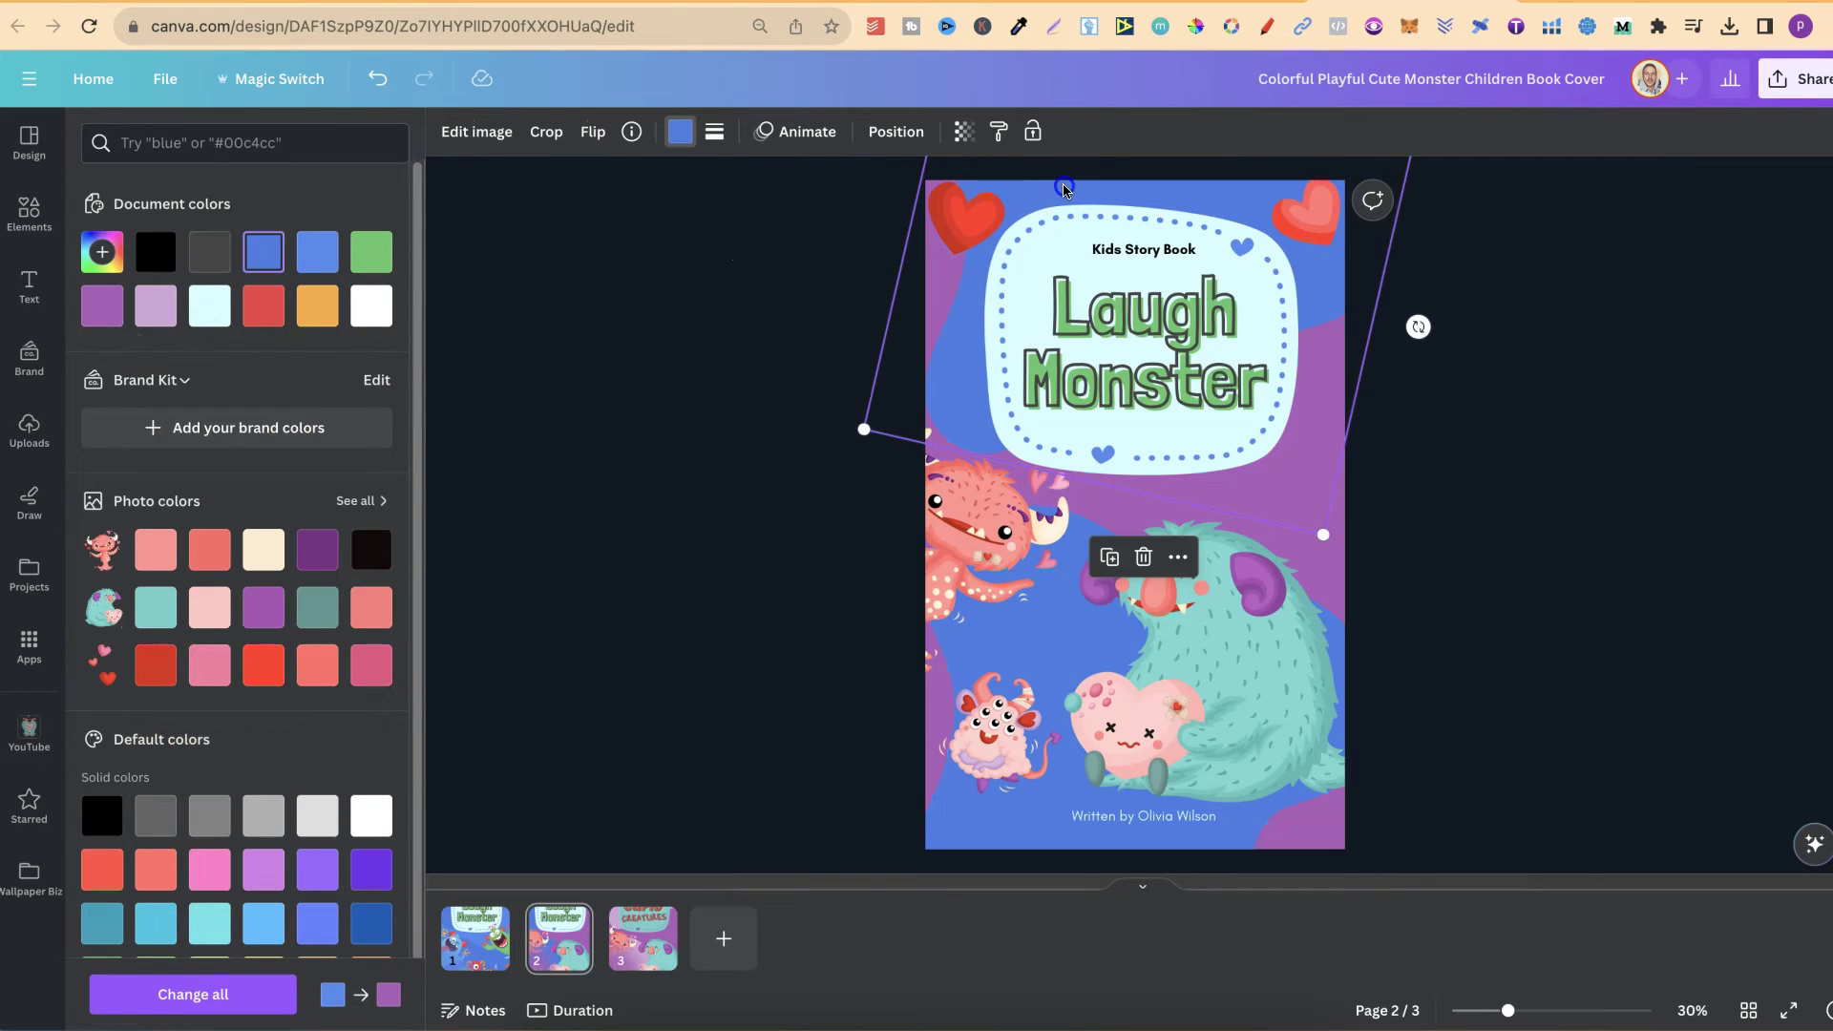
{"action": "left_click", "coordinate": [157, 306]}
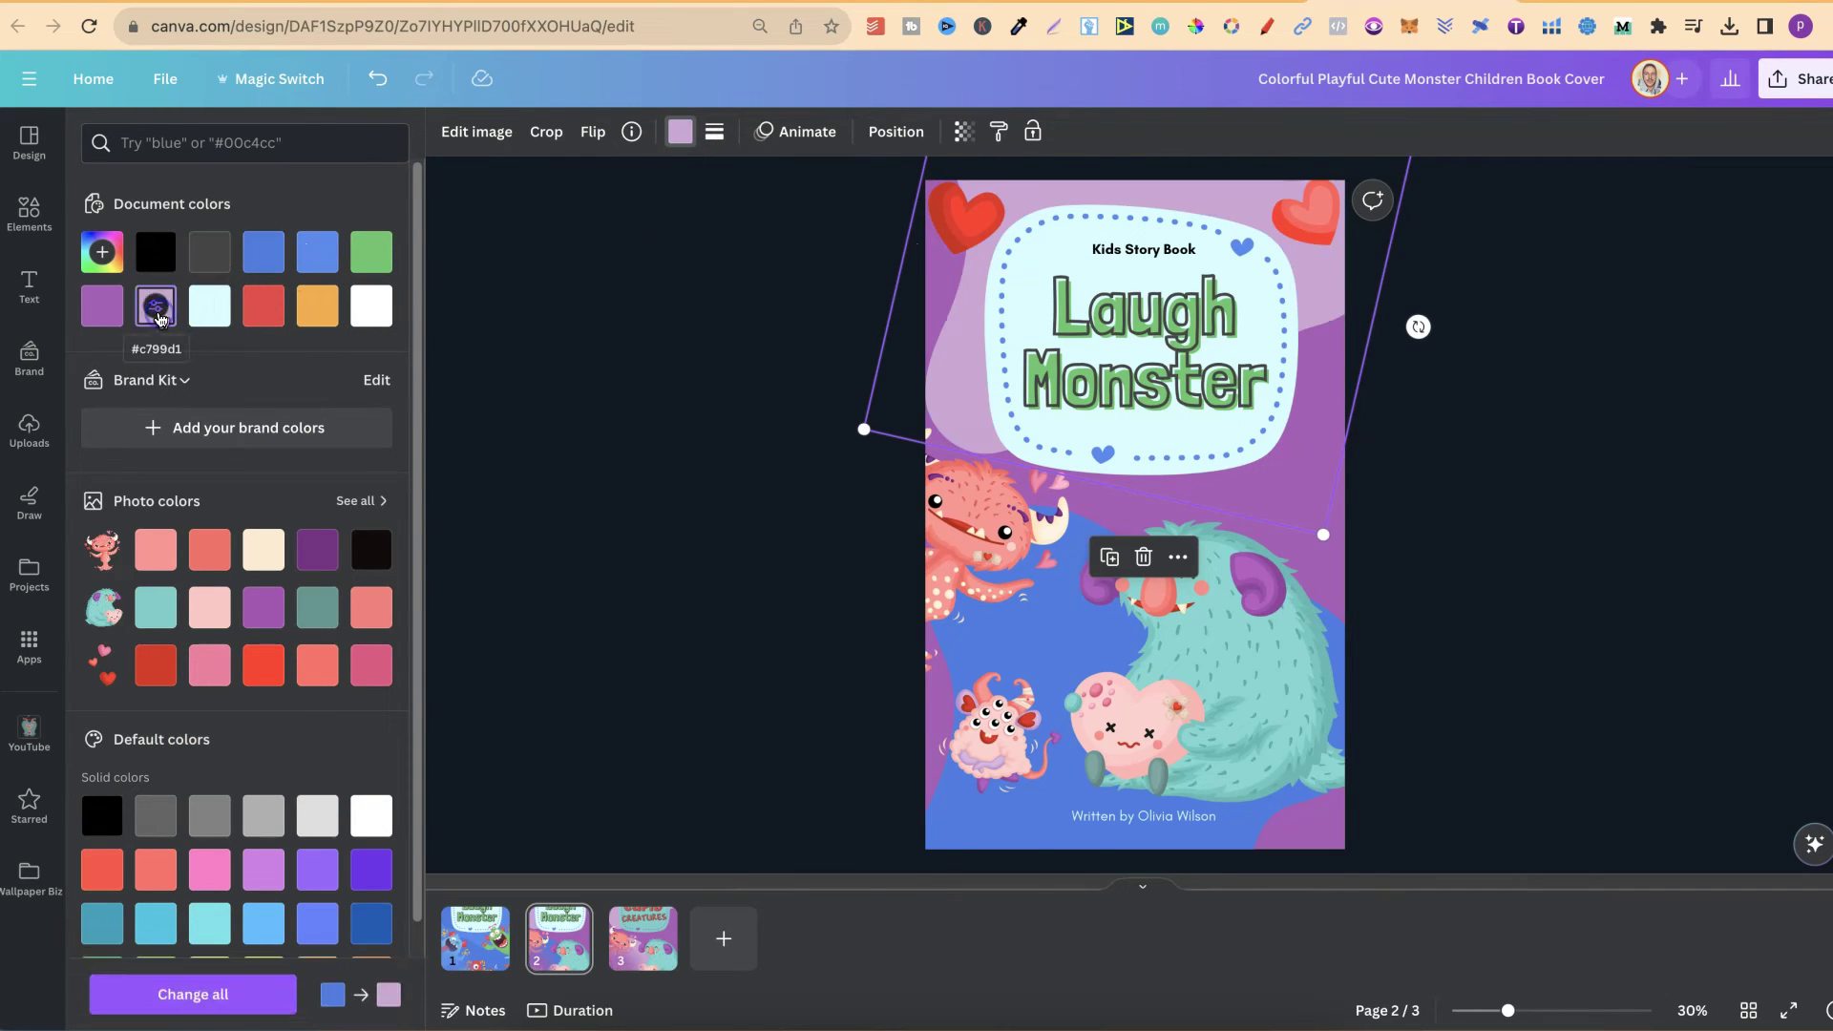
{"action": "left_click", "coordinate": [1017, 843]}
{"action": "left_click", "coordinate": [160, 312]}
{"action": "left_click", "coordinate": [1575, 485]}
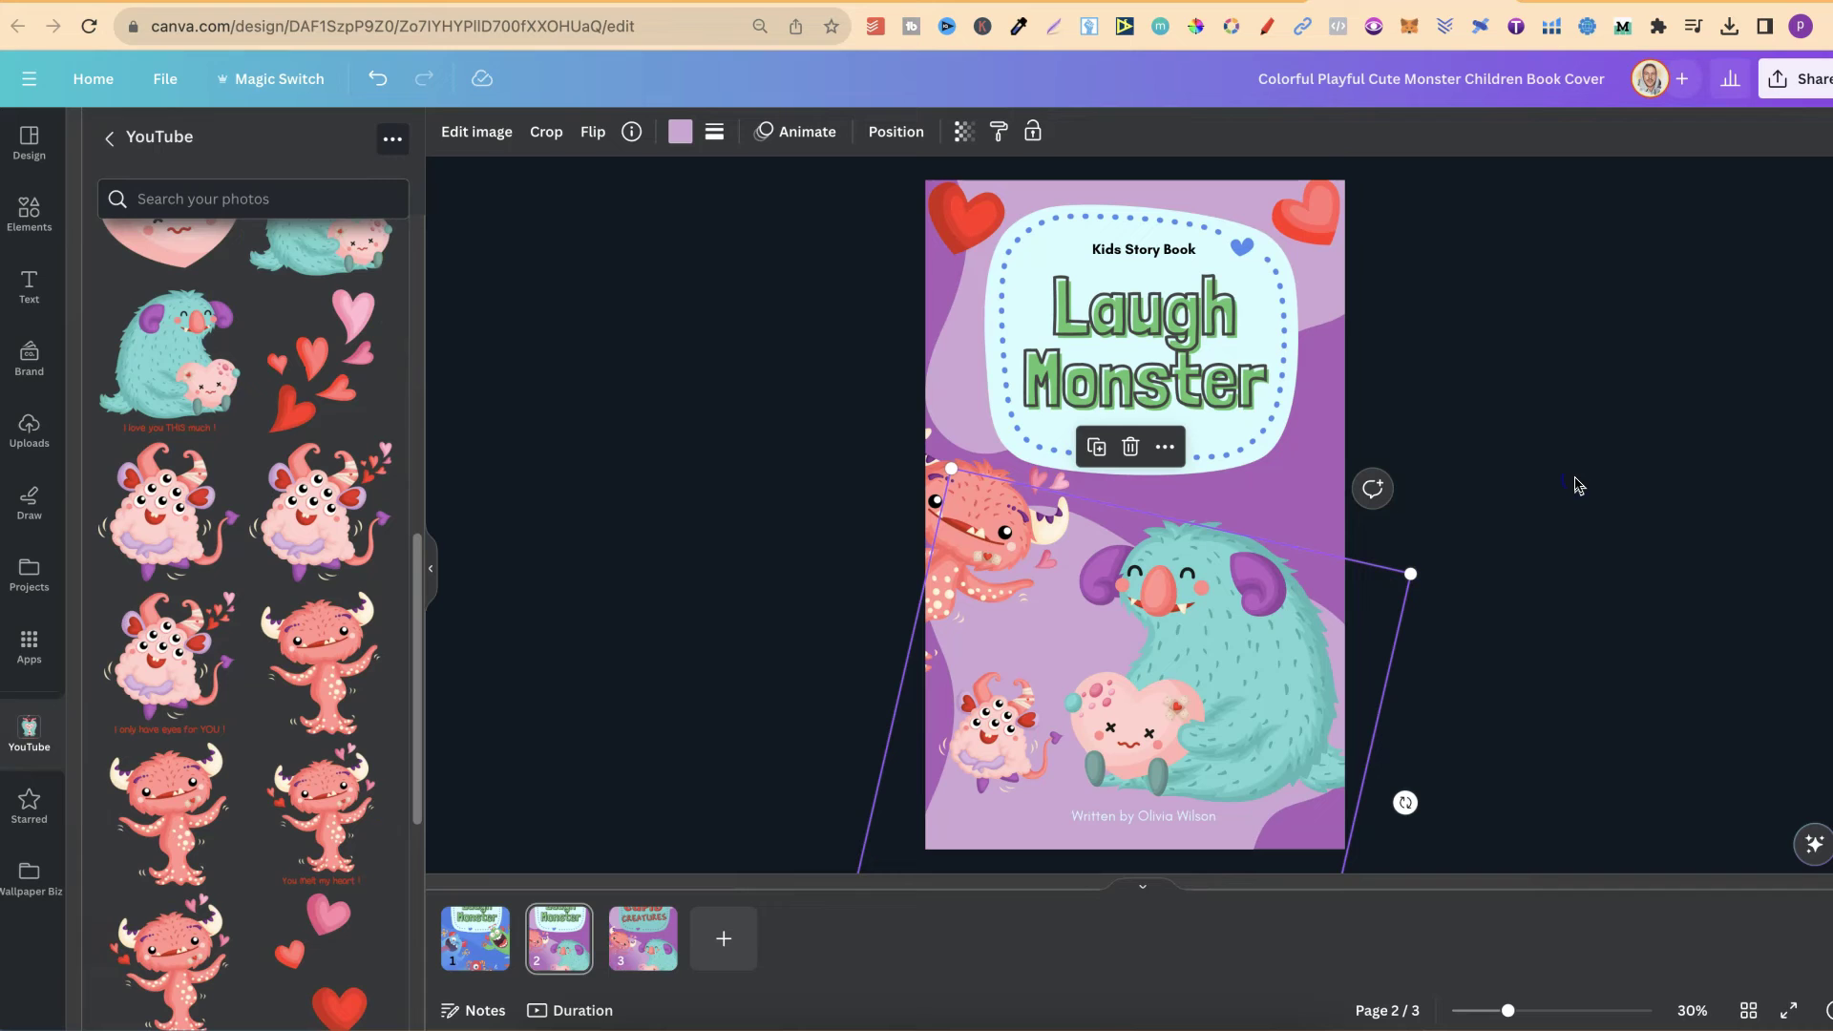
Step: Set the title's 'Laugh' line in Ask Why and 'Monster' line in Baby Marker Pro
{"action": "left_click", "coordinate": [1513, 414]}
{"action": "left_click", "coordinate": [1131, 310]}
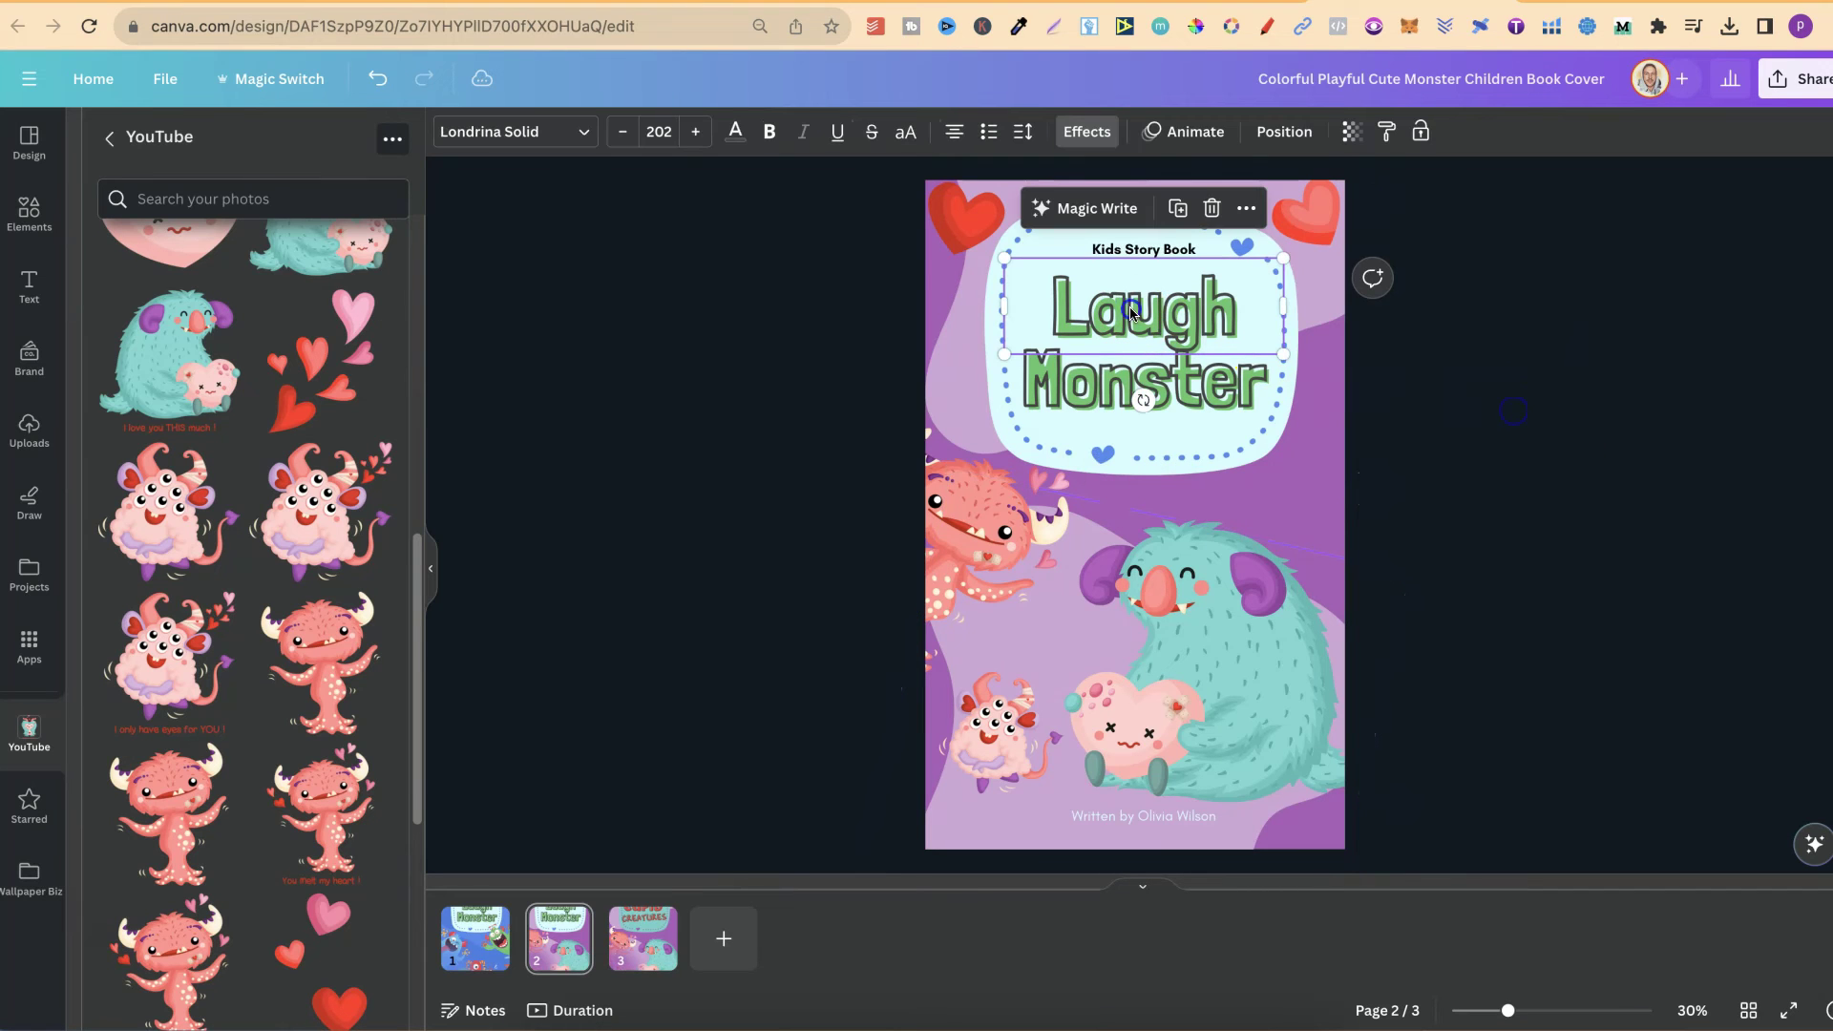
{"action": "left_click", "coordinate": [1127, 308]}
{"action": "left_click", "coordinate": [524, 133]}
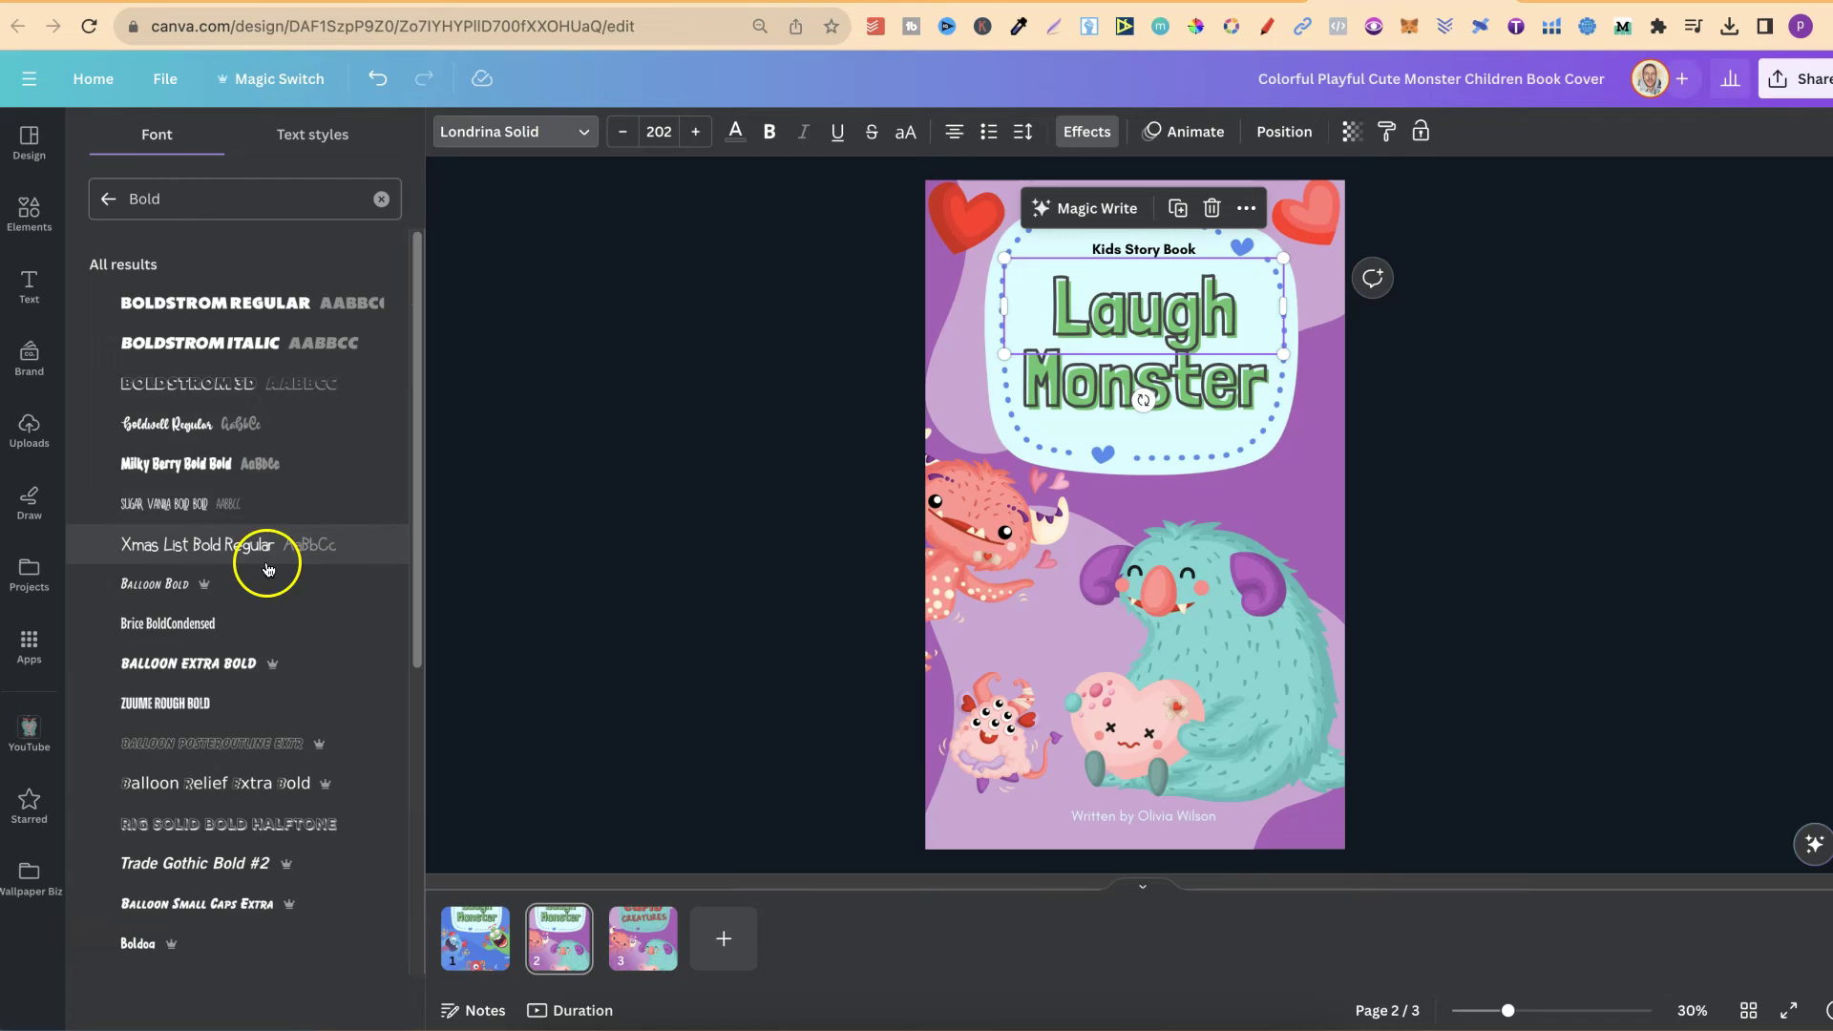
{"action": "left_click", "coordinate": [162, 187]}
{"action": "left_click", "coordinate": [108, 198]}
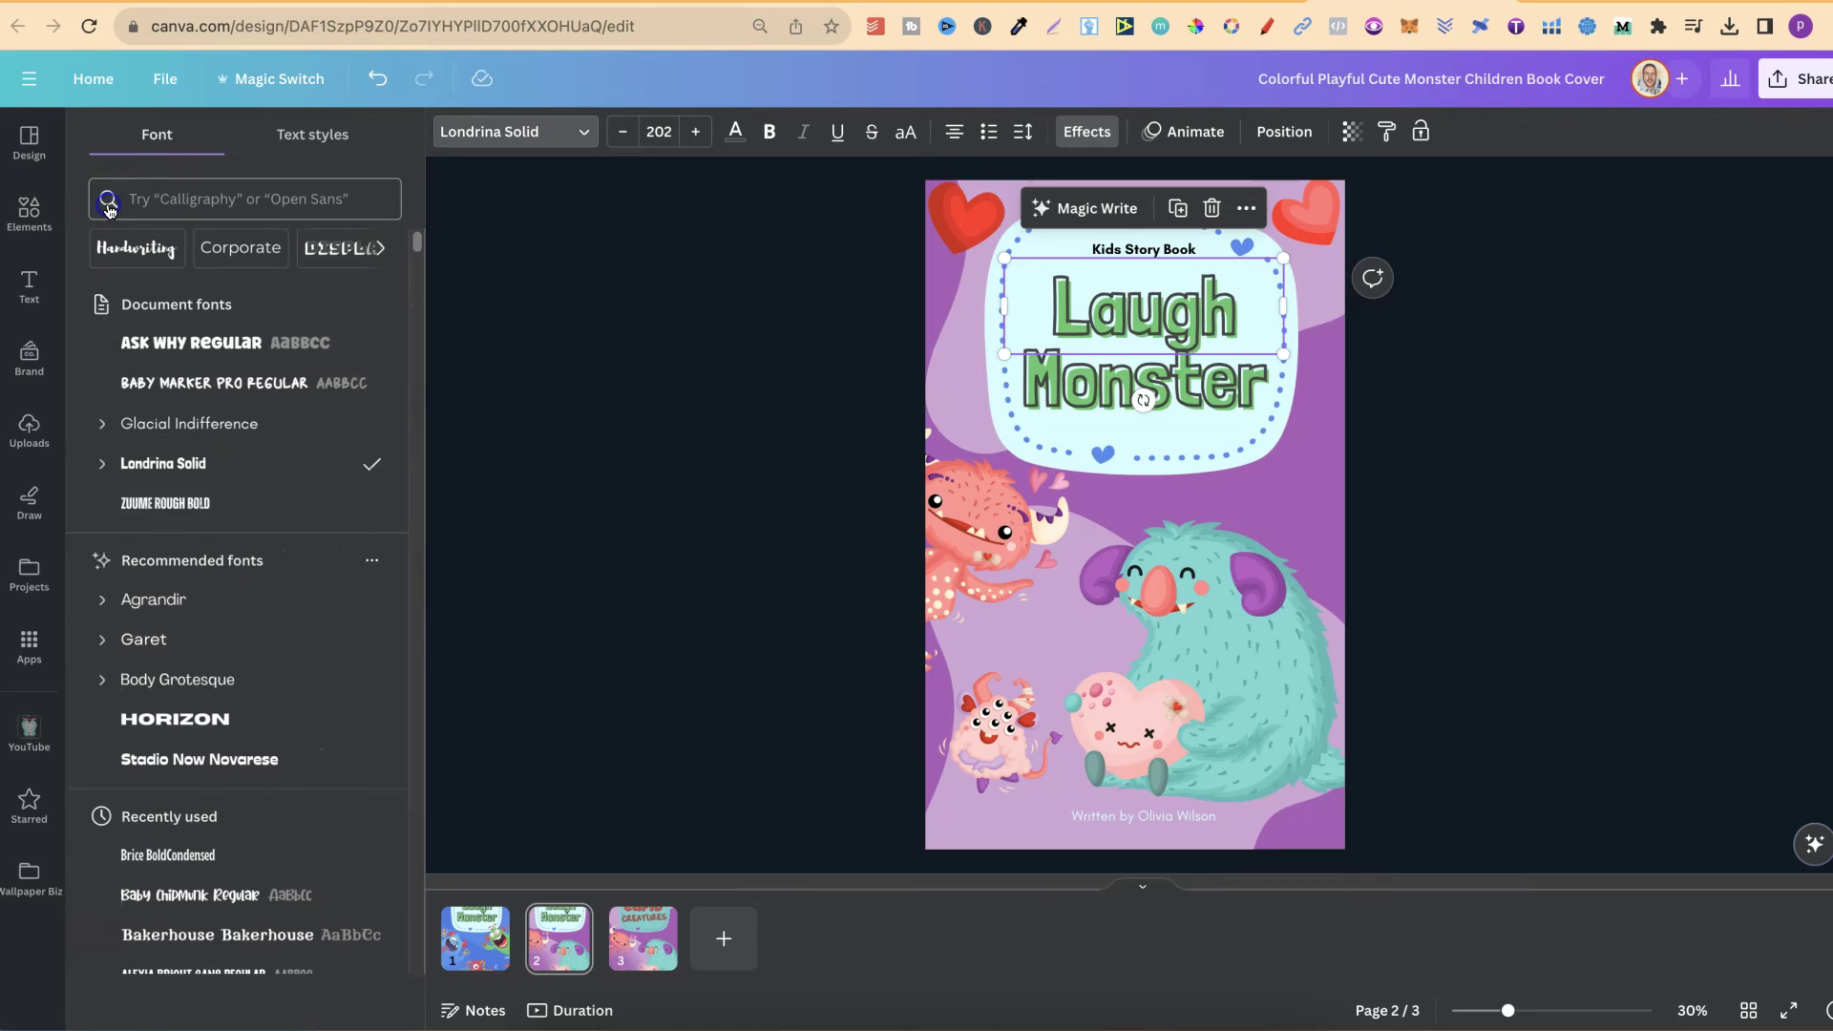
{"action": "left_click", "coordinate": [239, 343]}
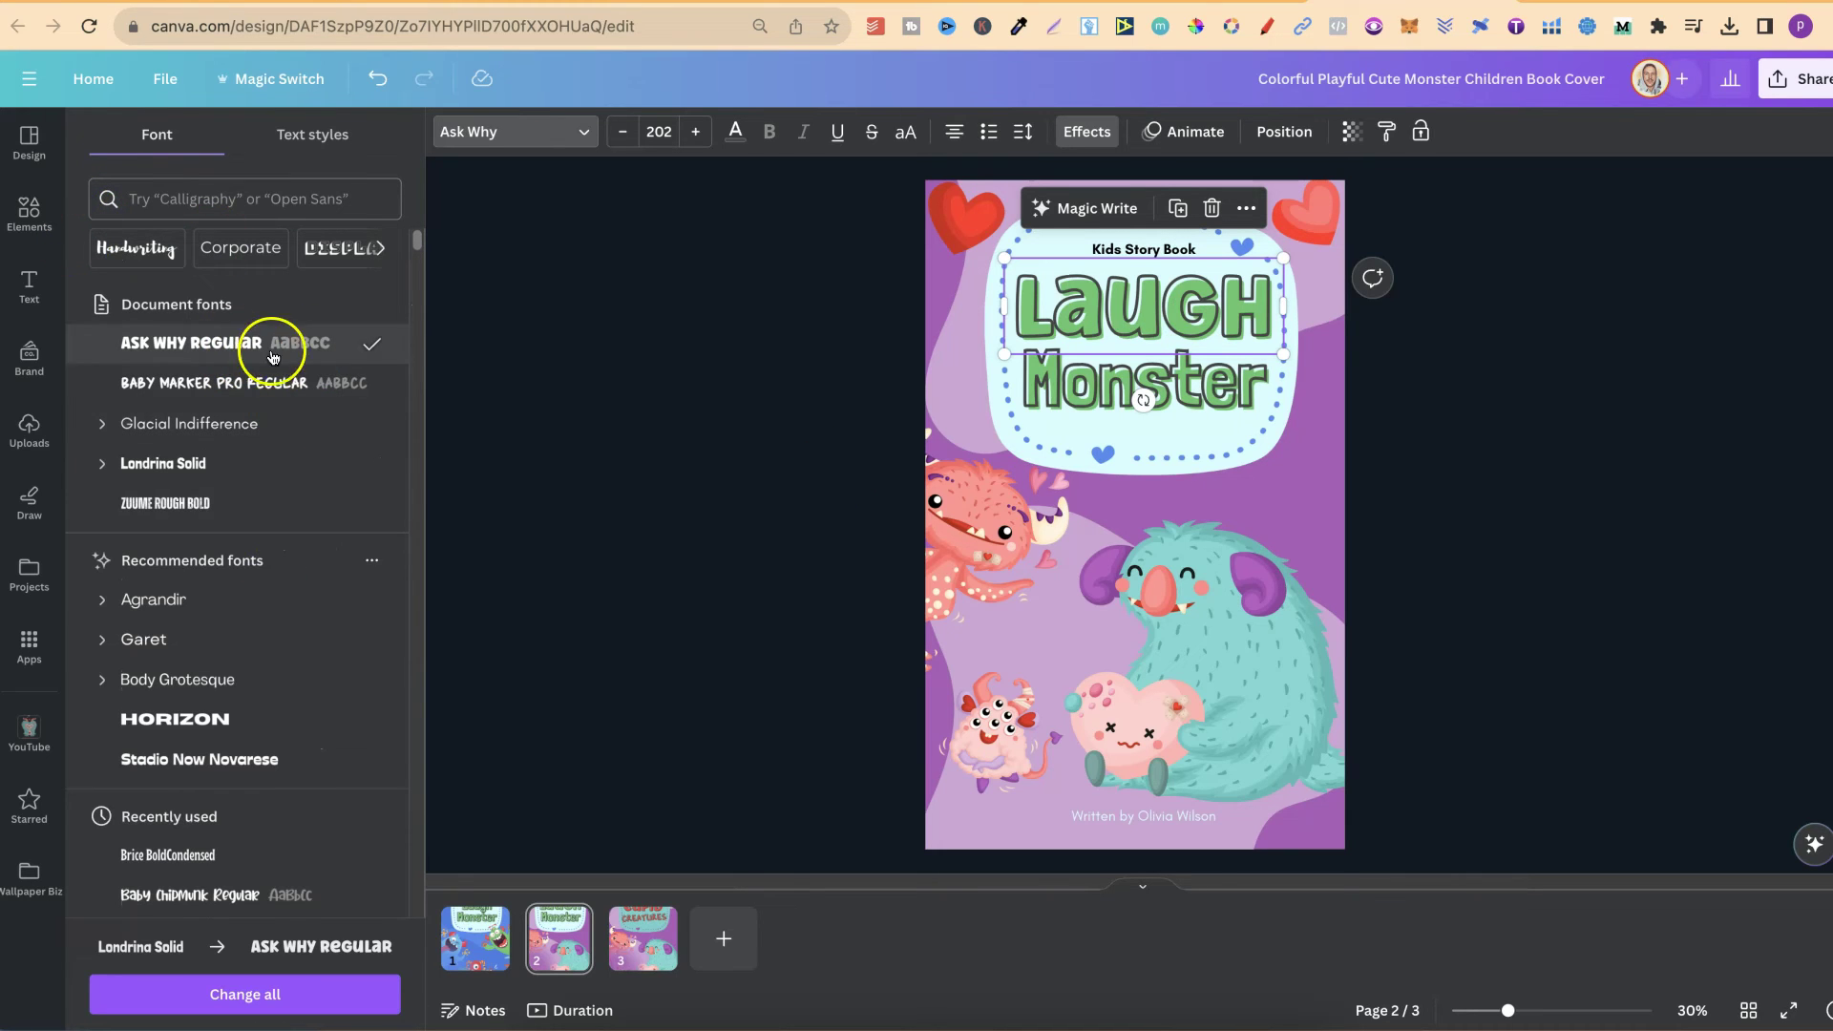
{"action": "left_click", "coordinate": [1085, 411]}
{"action": "left_click", "coordinate": [254, 381]}
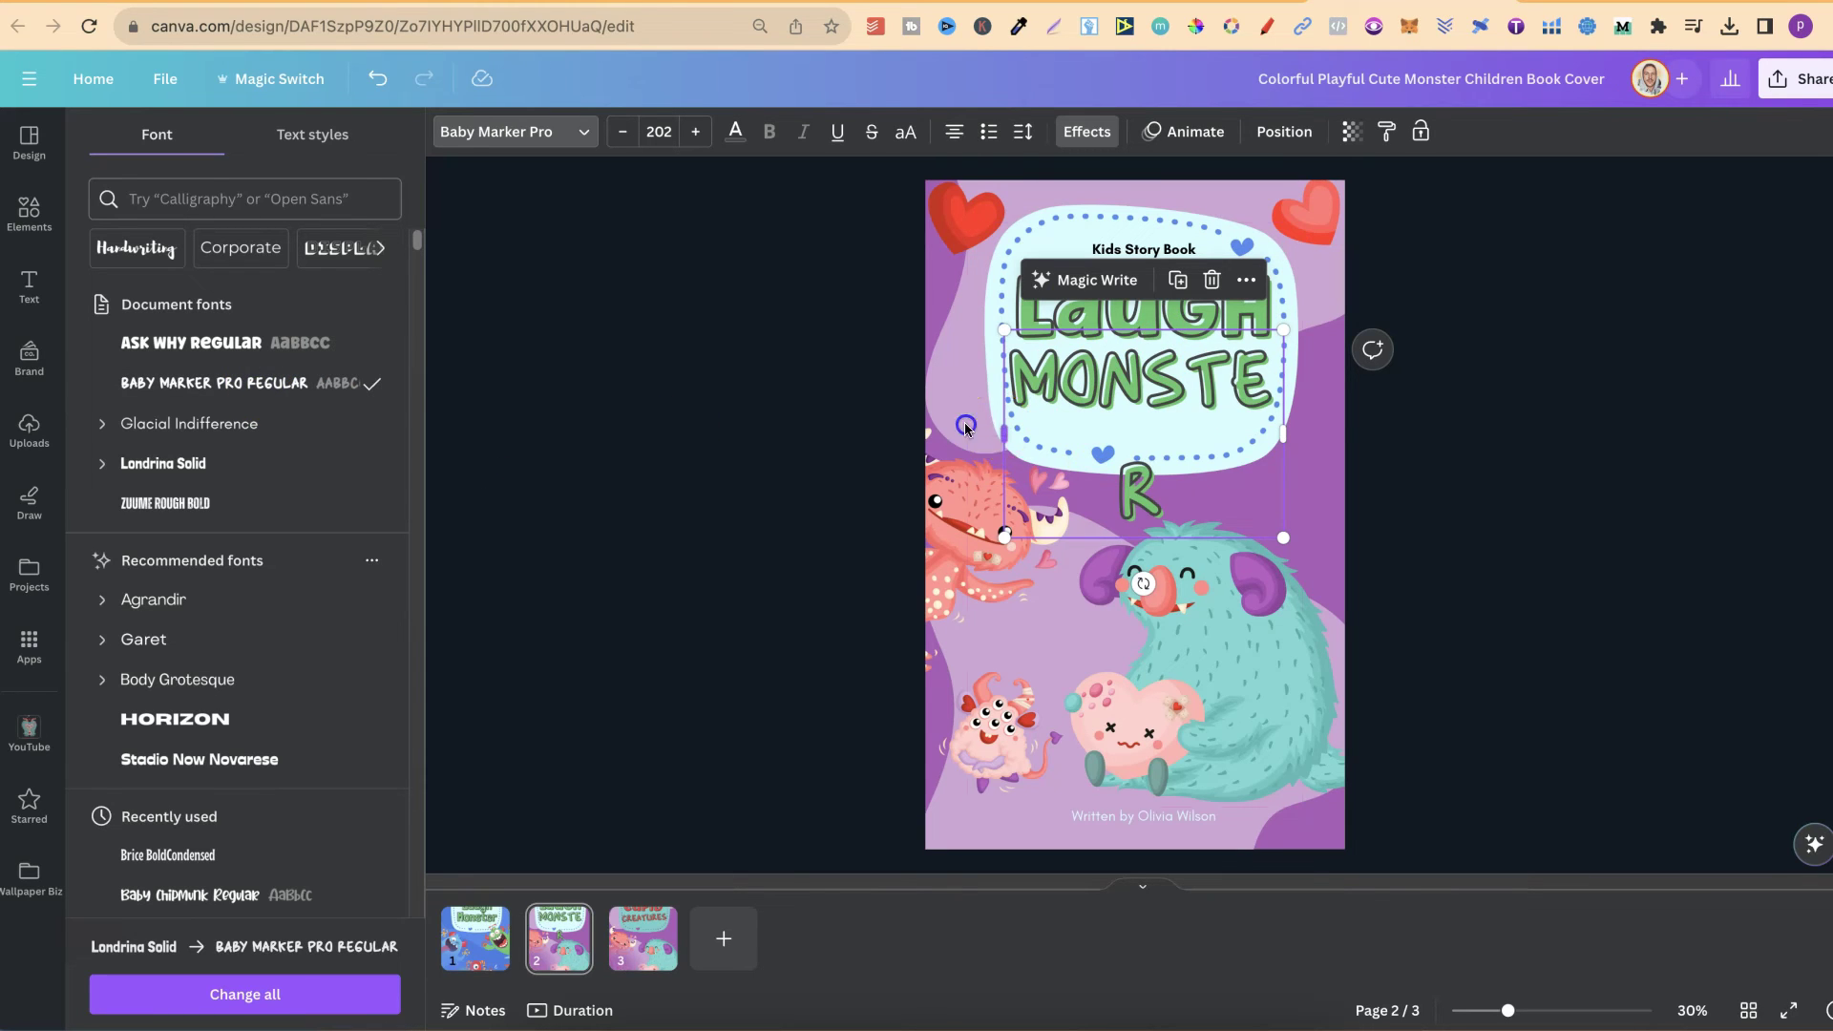
Step: Retype the title lines as 'Cupid' and 'Creatures', widening and repositioning their boxes
{"action": "left_click_drag", "start_coordinate": [965, 428], "coordinate": [957, 427]}
{"action": "left_click_drag", "start_coordinate": [1188, 383], "coordinate": [1192, 385]}
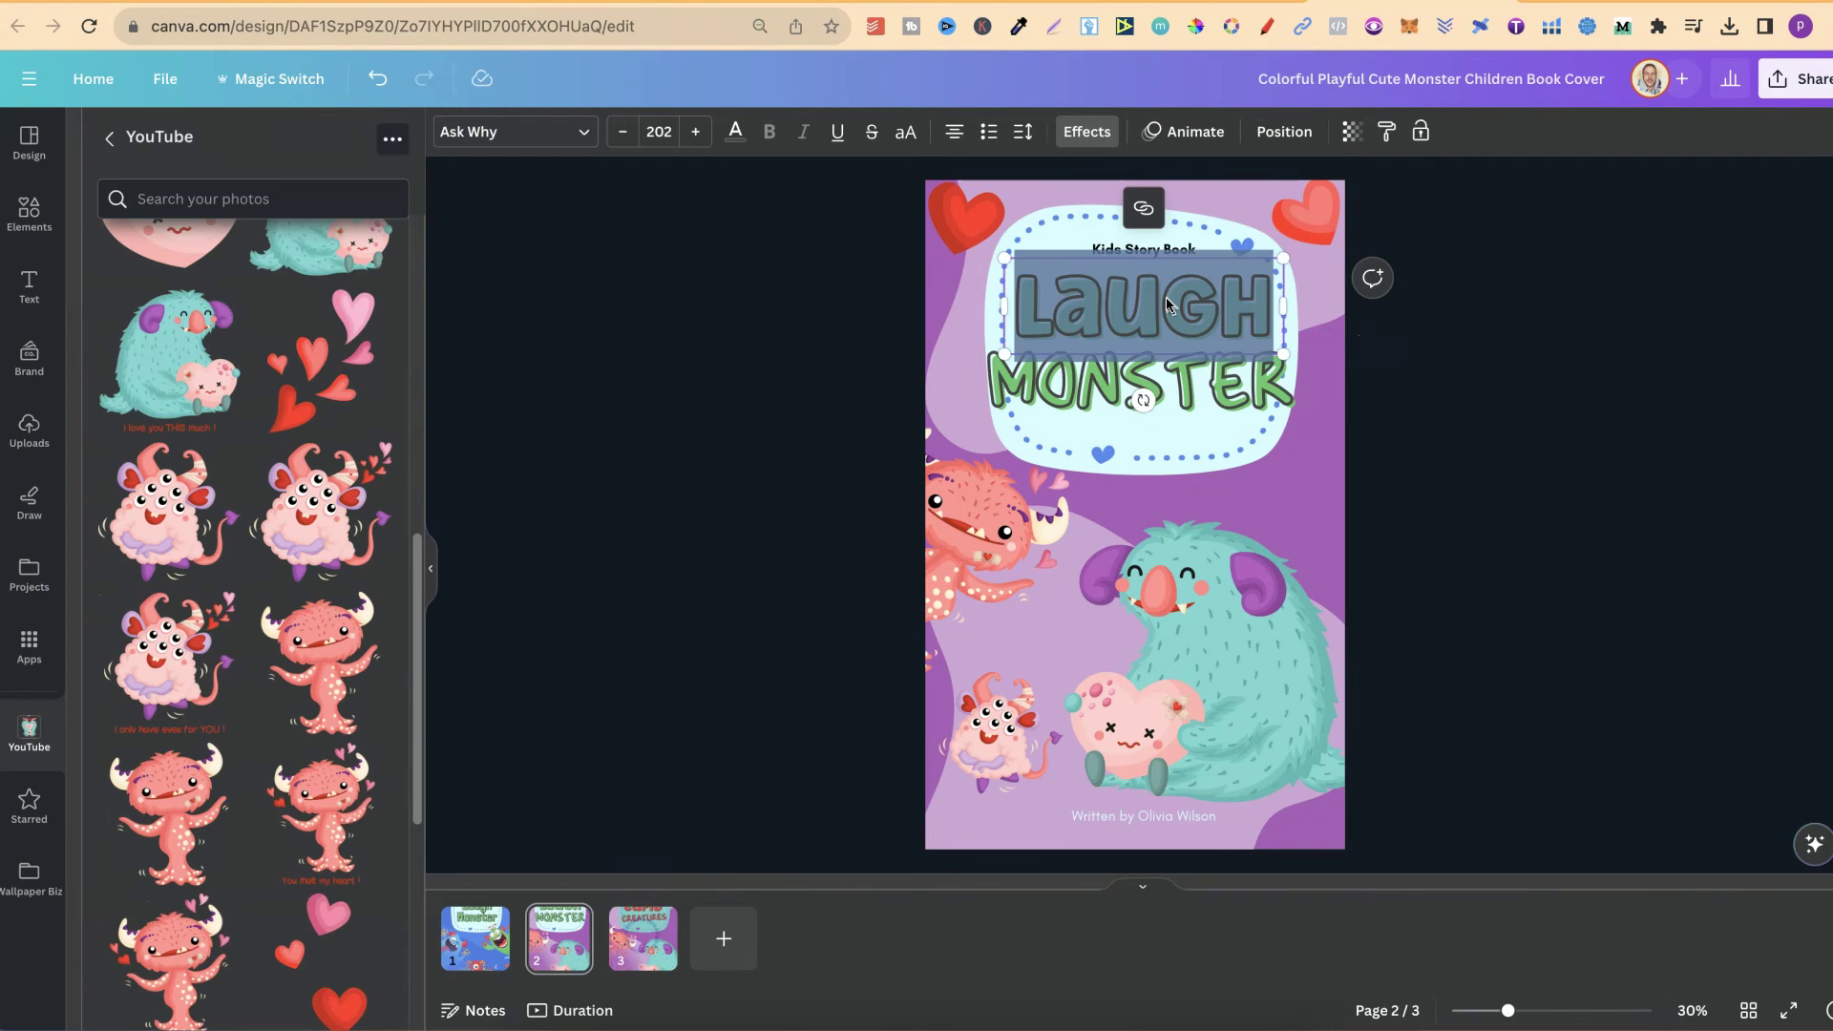
{"action": "type", "text": "Cupid"}
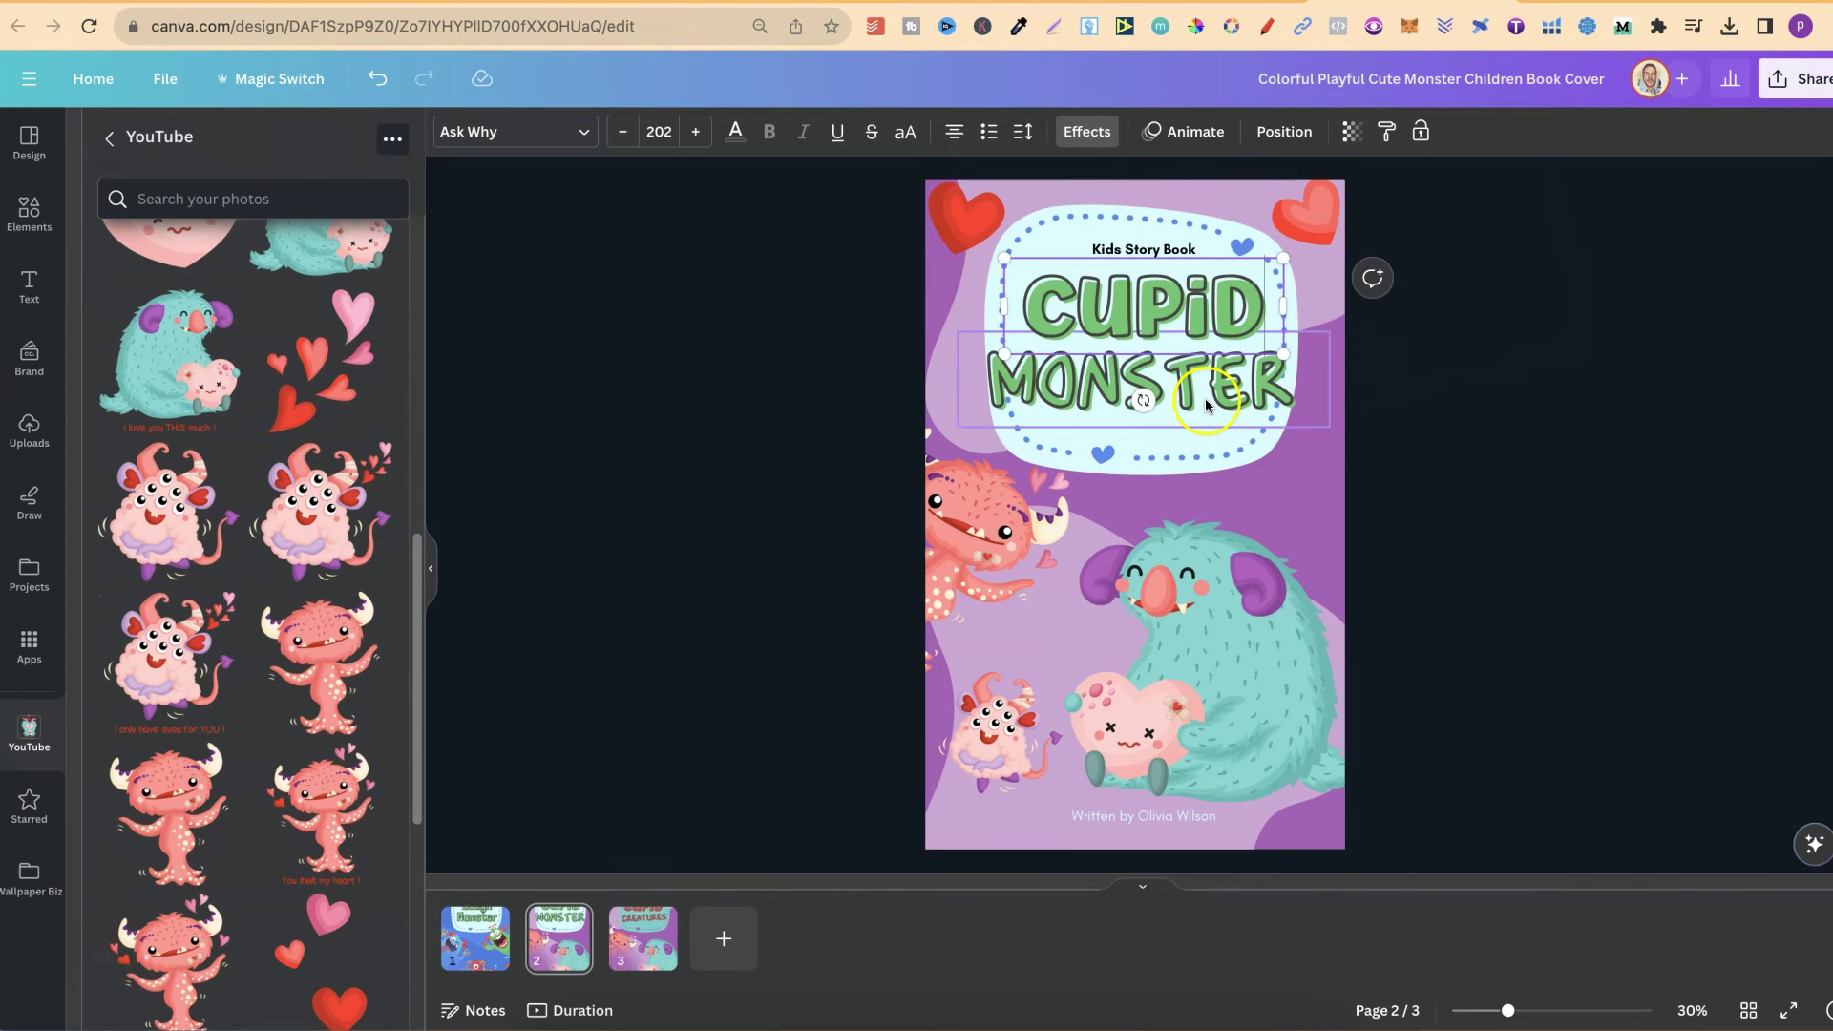
{"action": "left_click", "coordinate": [1205, 401]}
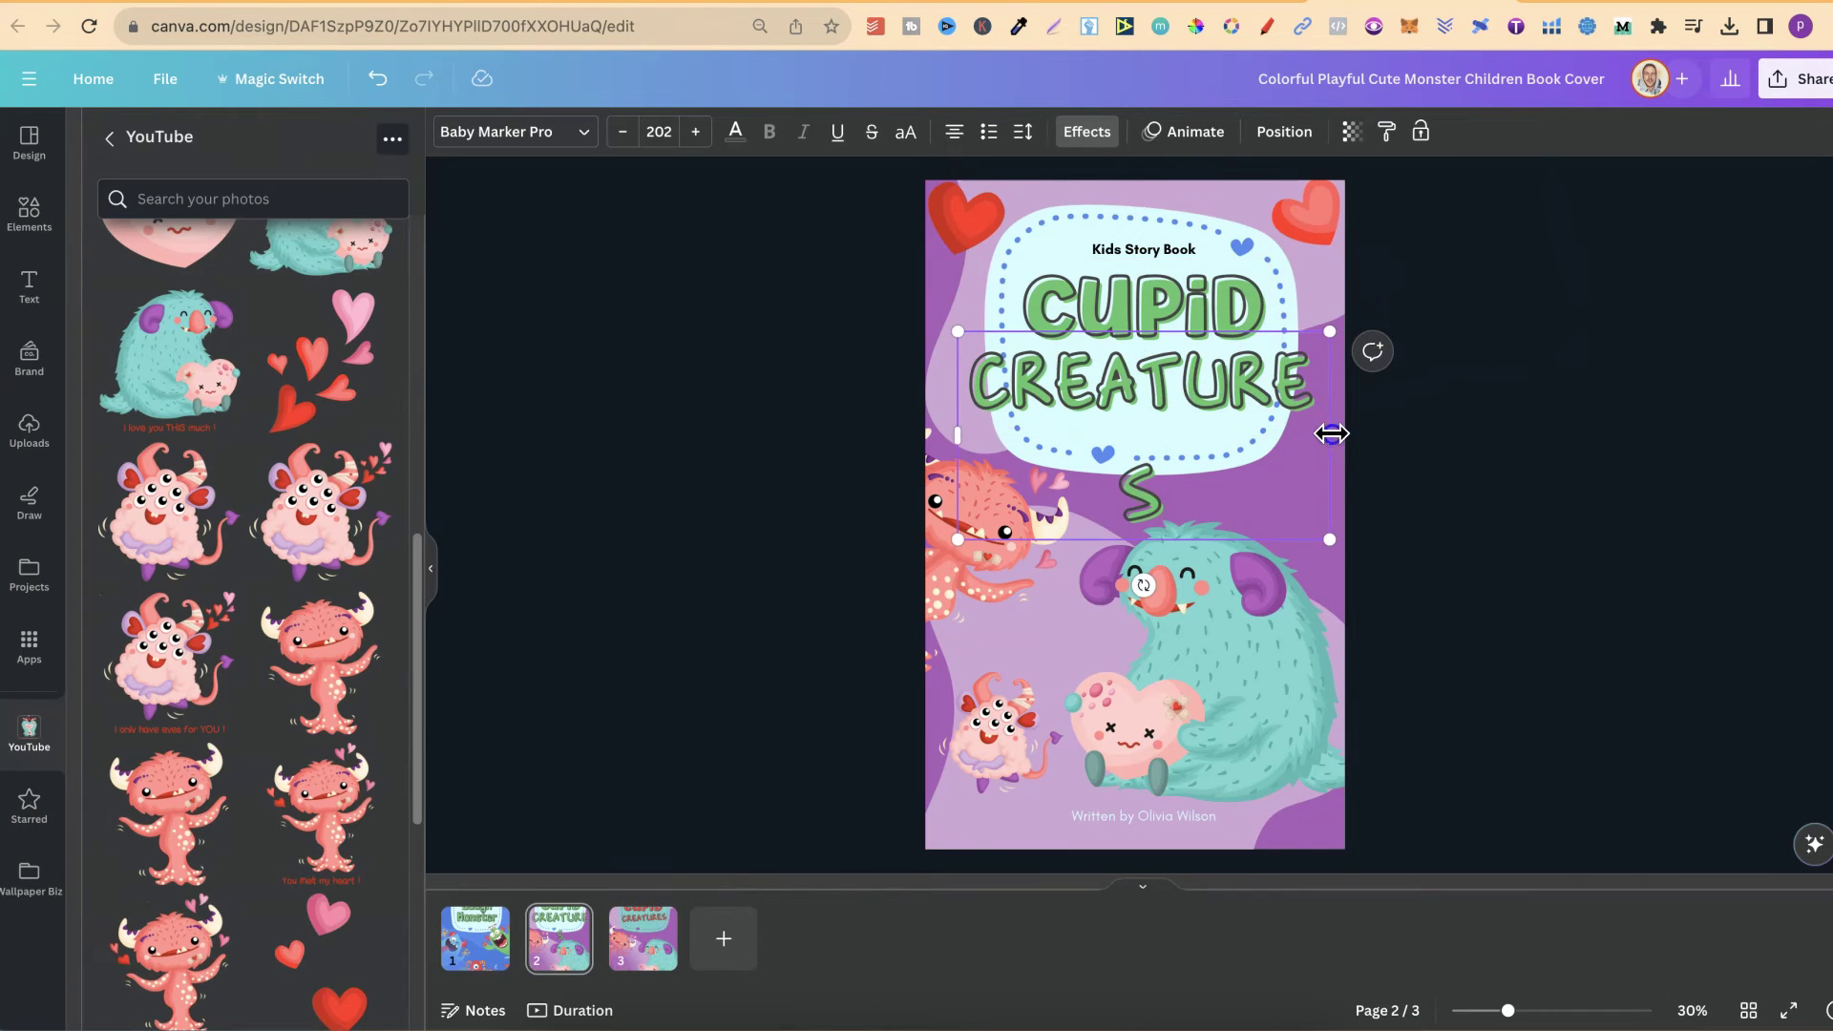
{"action": "mouse_move", "coordinate": [1329, 428]}
{"action": "left_mouse_down"}
{"action": "mouse_move", "coordinate": [1391, 426]}
{"action": "mouse_move", "coordinate": [1308, 413]}
{"action": "left_mouse_up"}
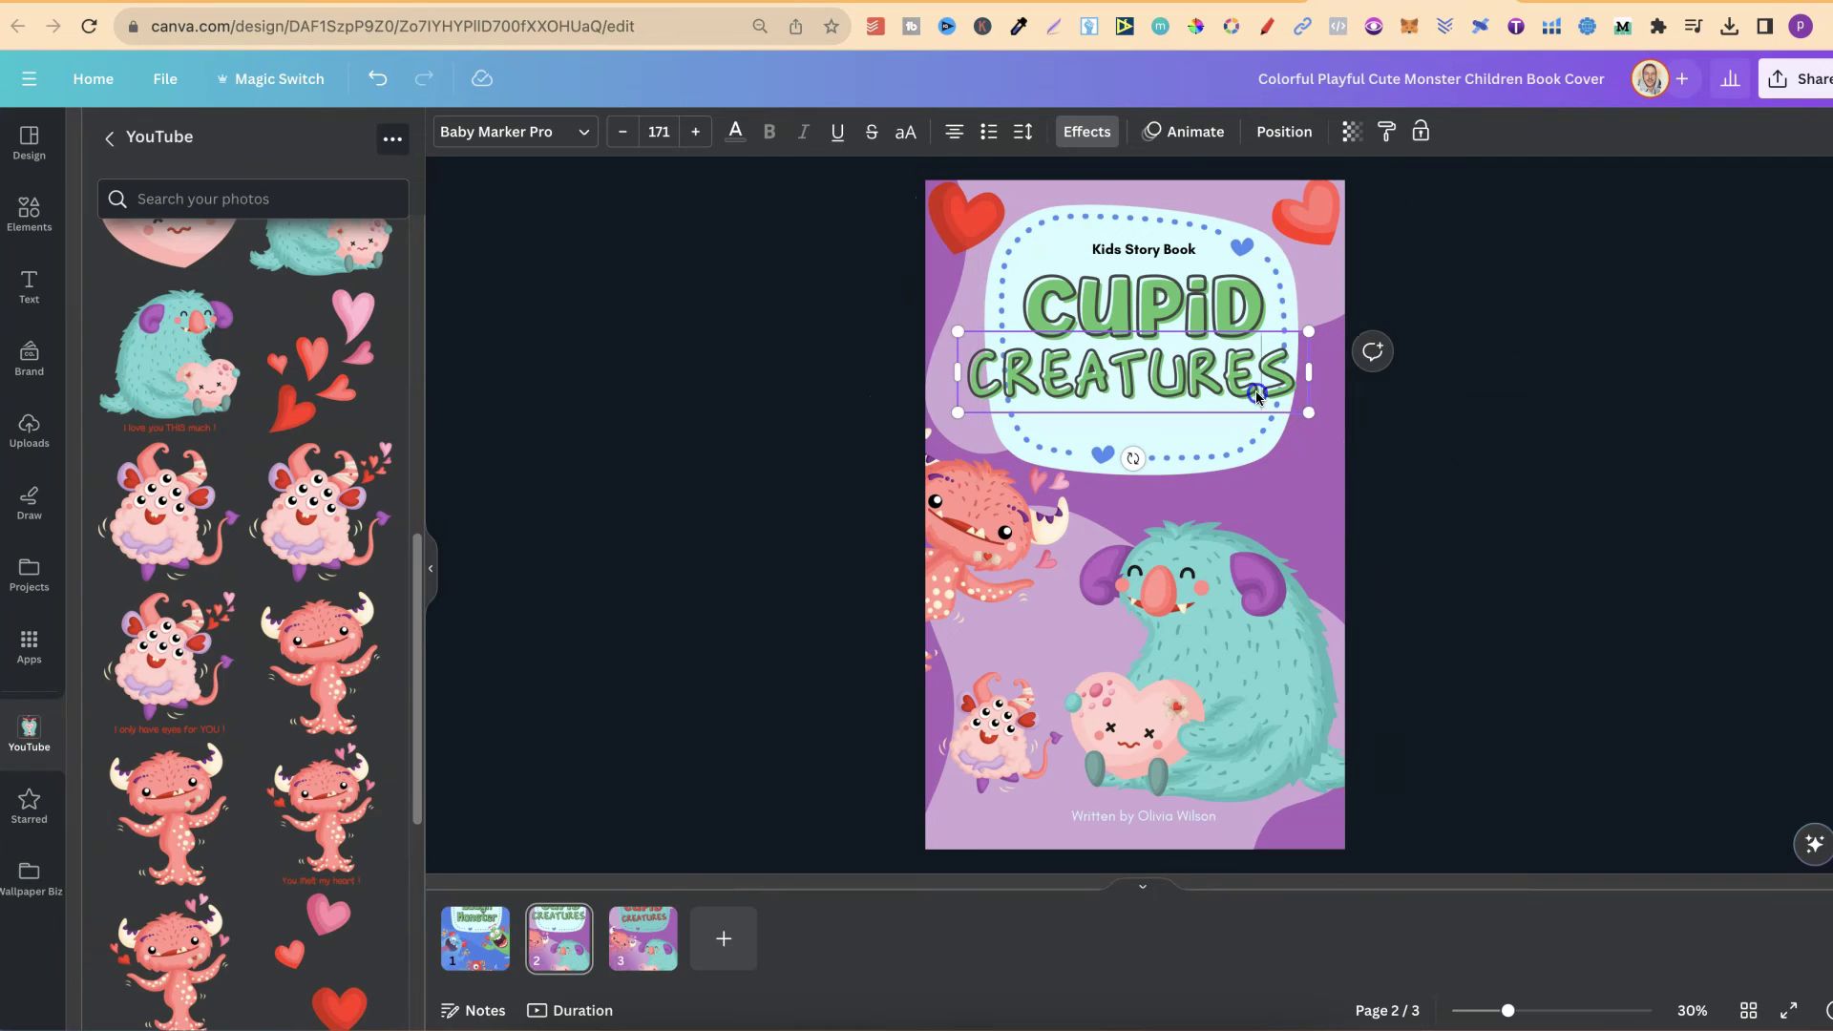
{"action": "left_click", "coordinate": [1346, 438]}
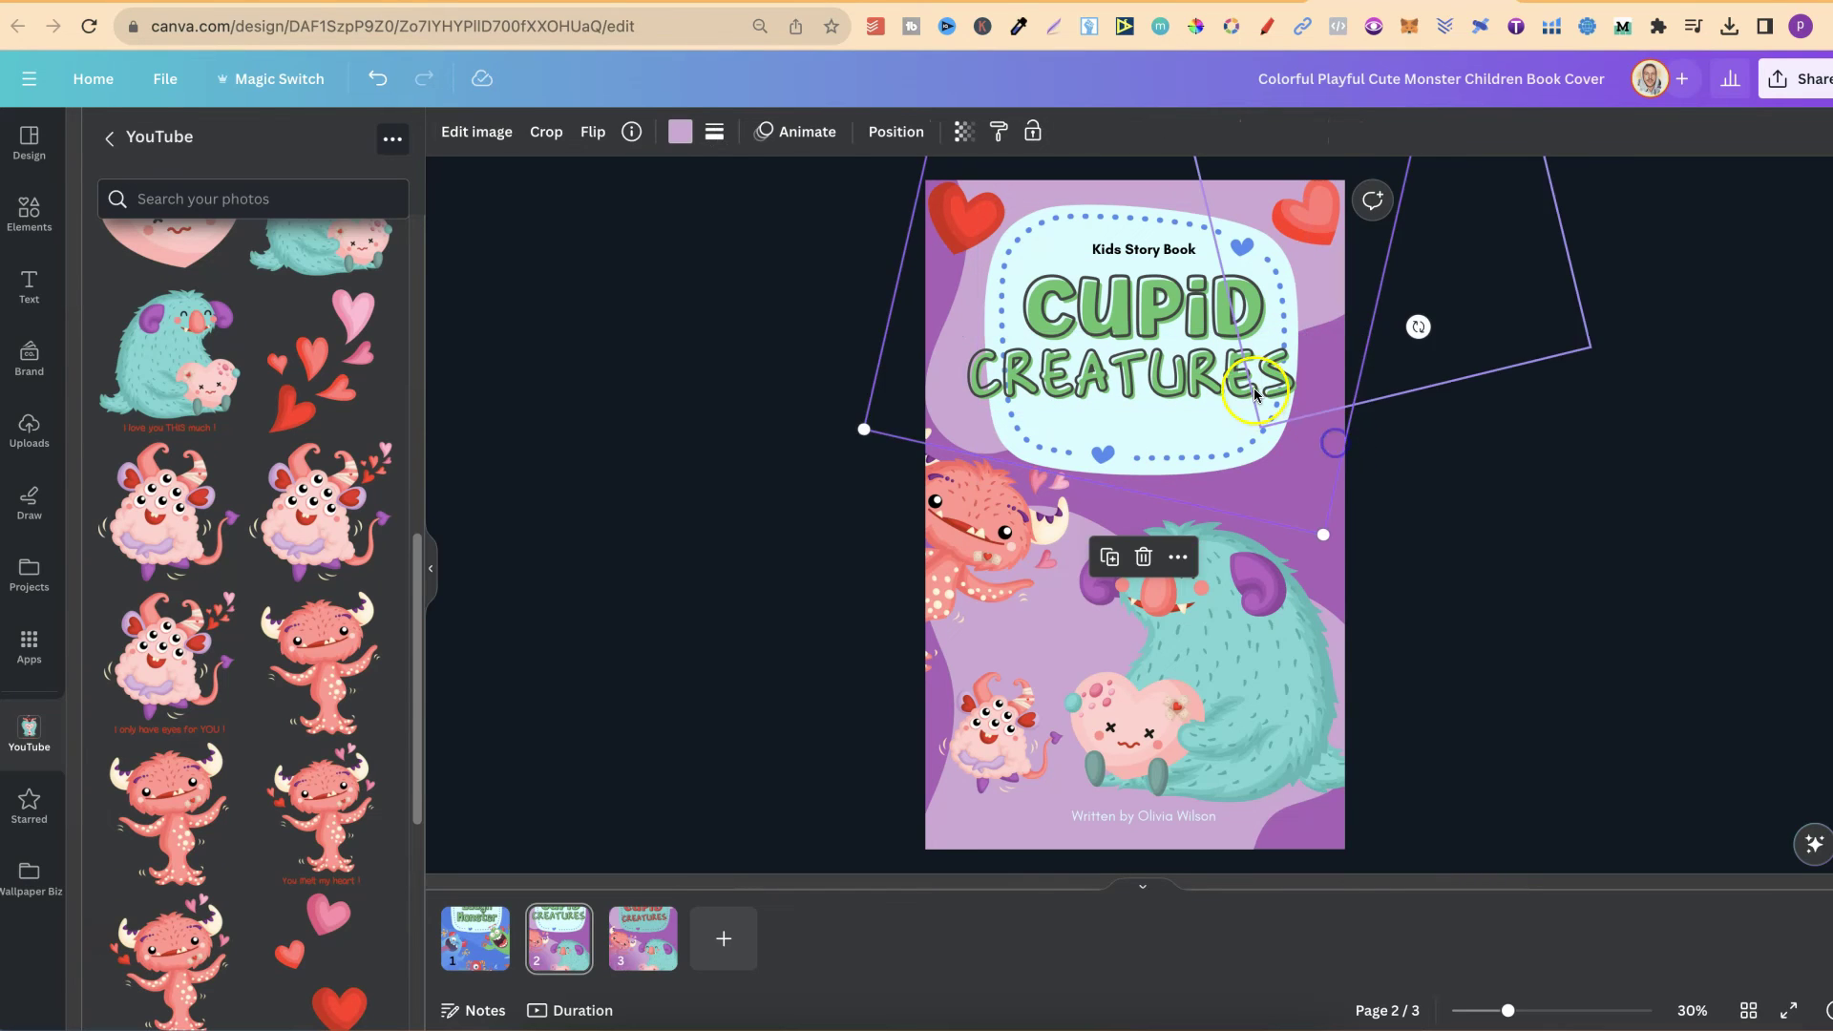
{"action": "left_click", "coordinate": [1192, 388]}
{"action": "left_click_drag", "start_coordinate": [1193, 389], "coordinate": [1203, 401]}
Step: Set 'Kids Story Book' in Zuume Rough Bold and increase its font size
{"action": "left_click", "coordinate": [1119, 256]}
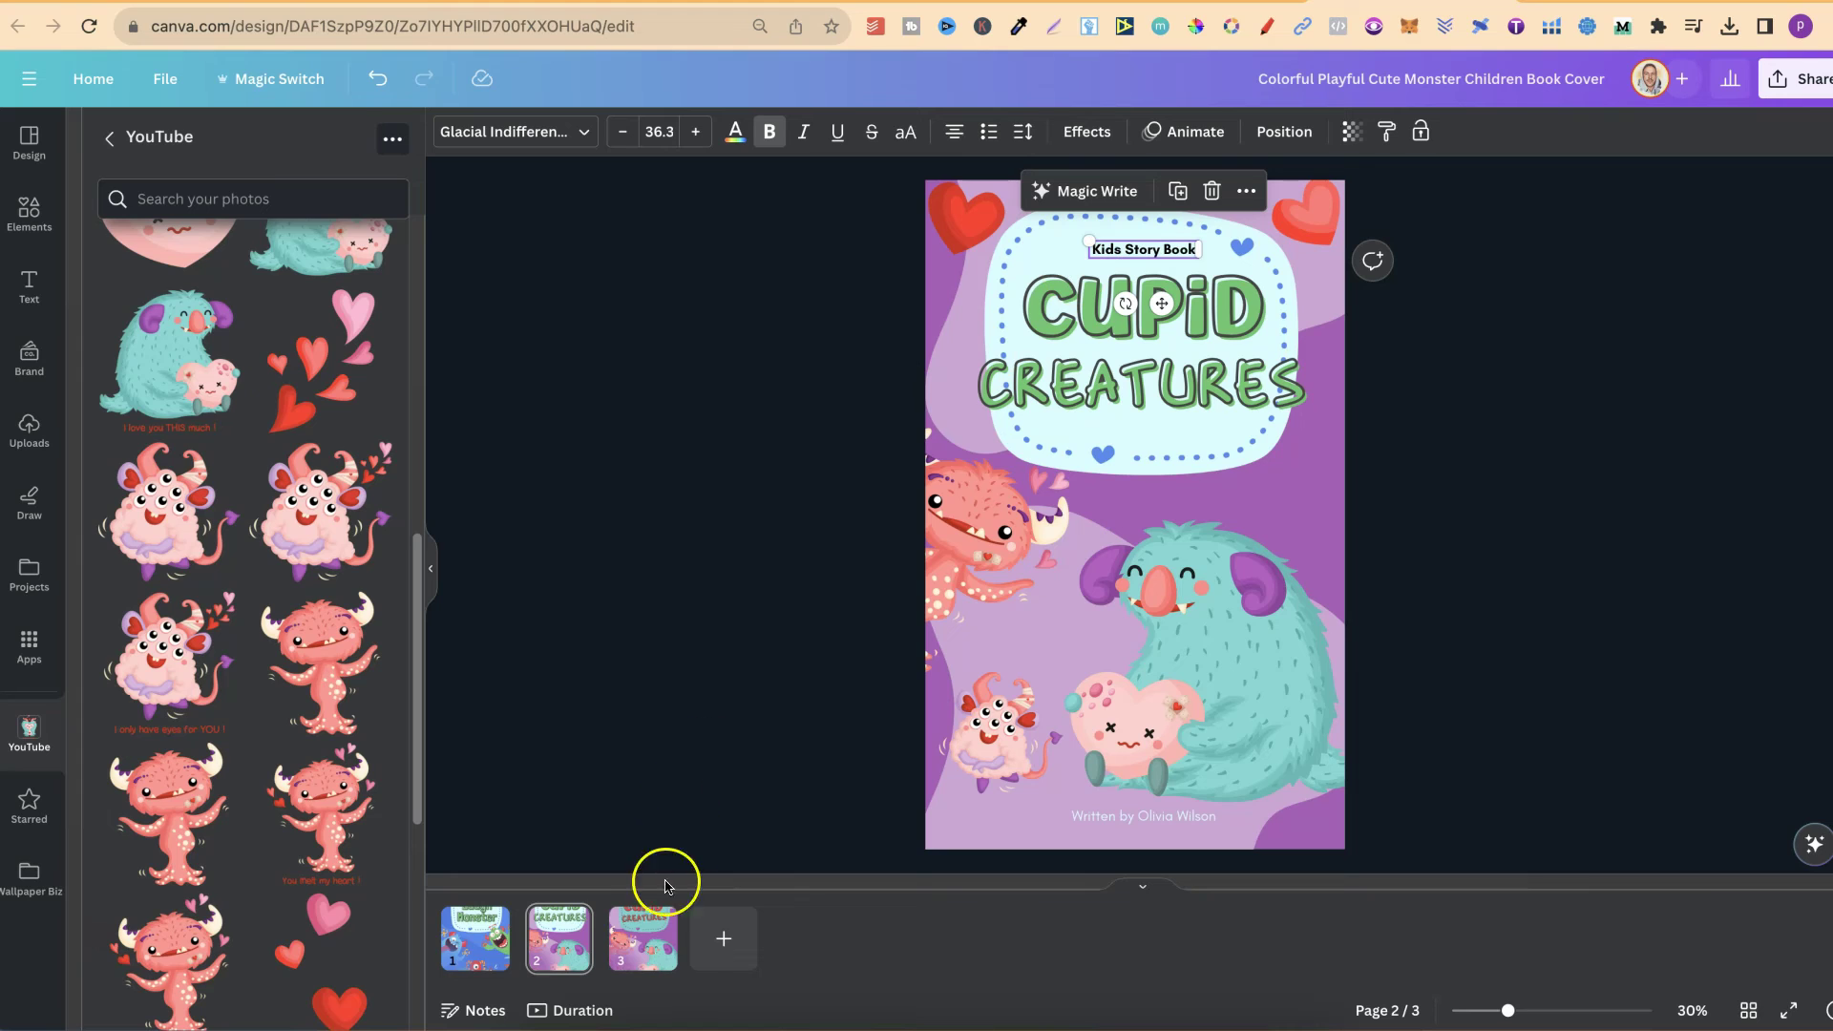
{"action": "left_click", "coordinate": [515, 131]}
{"action": "left_click", "coordinate": [206, 508]}
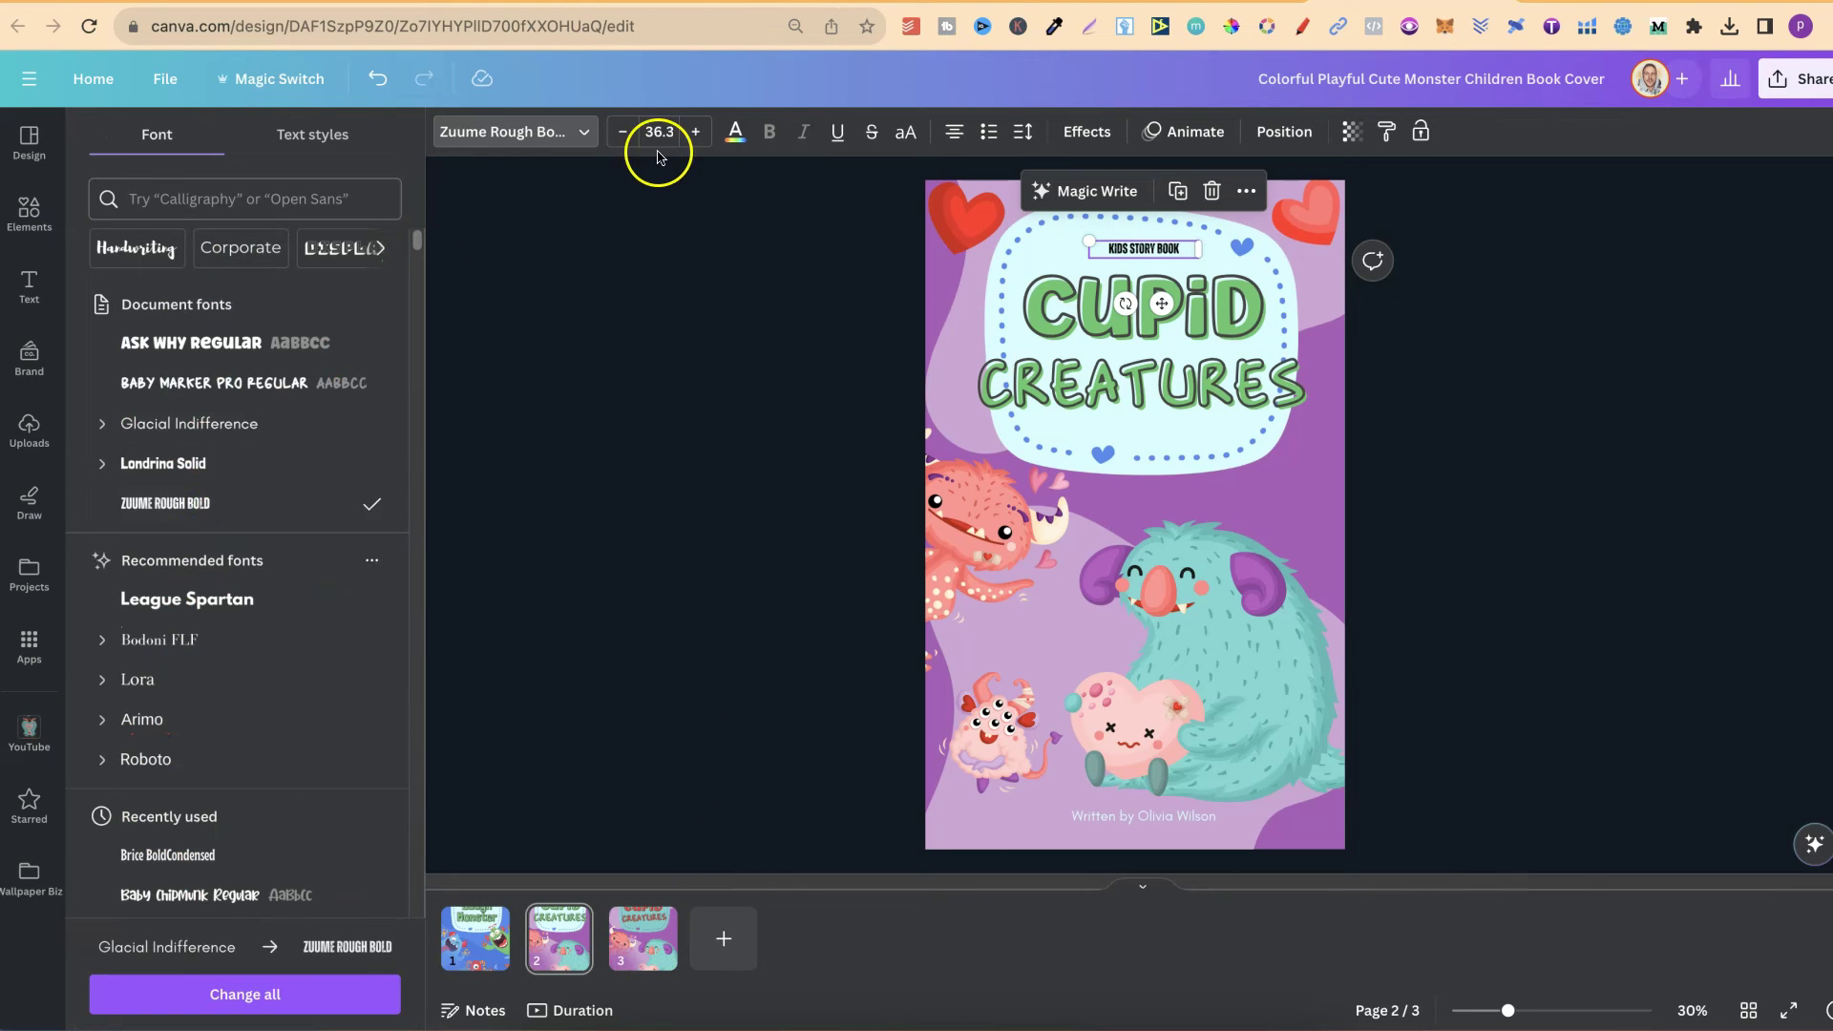
{"action": "left_click", "coordinate": [695, 132]}
{"action": "left_click", "coordinate": [695, 132]}
{"action": "left_click", "coordinate": [695, 132]}
{"action": "left_click", "coordinate": [695, 132]}
{"action": "left_click", "coordinate": [695, 132]}
{"action": "left_click", "coordinate": [695, 131]}
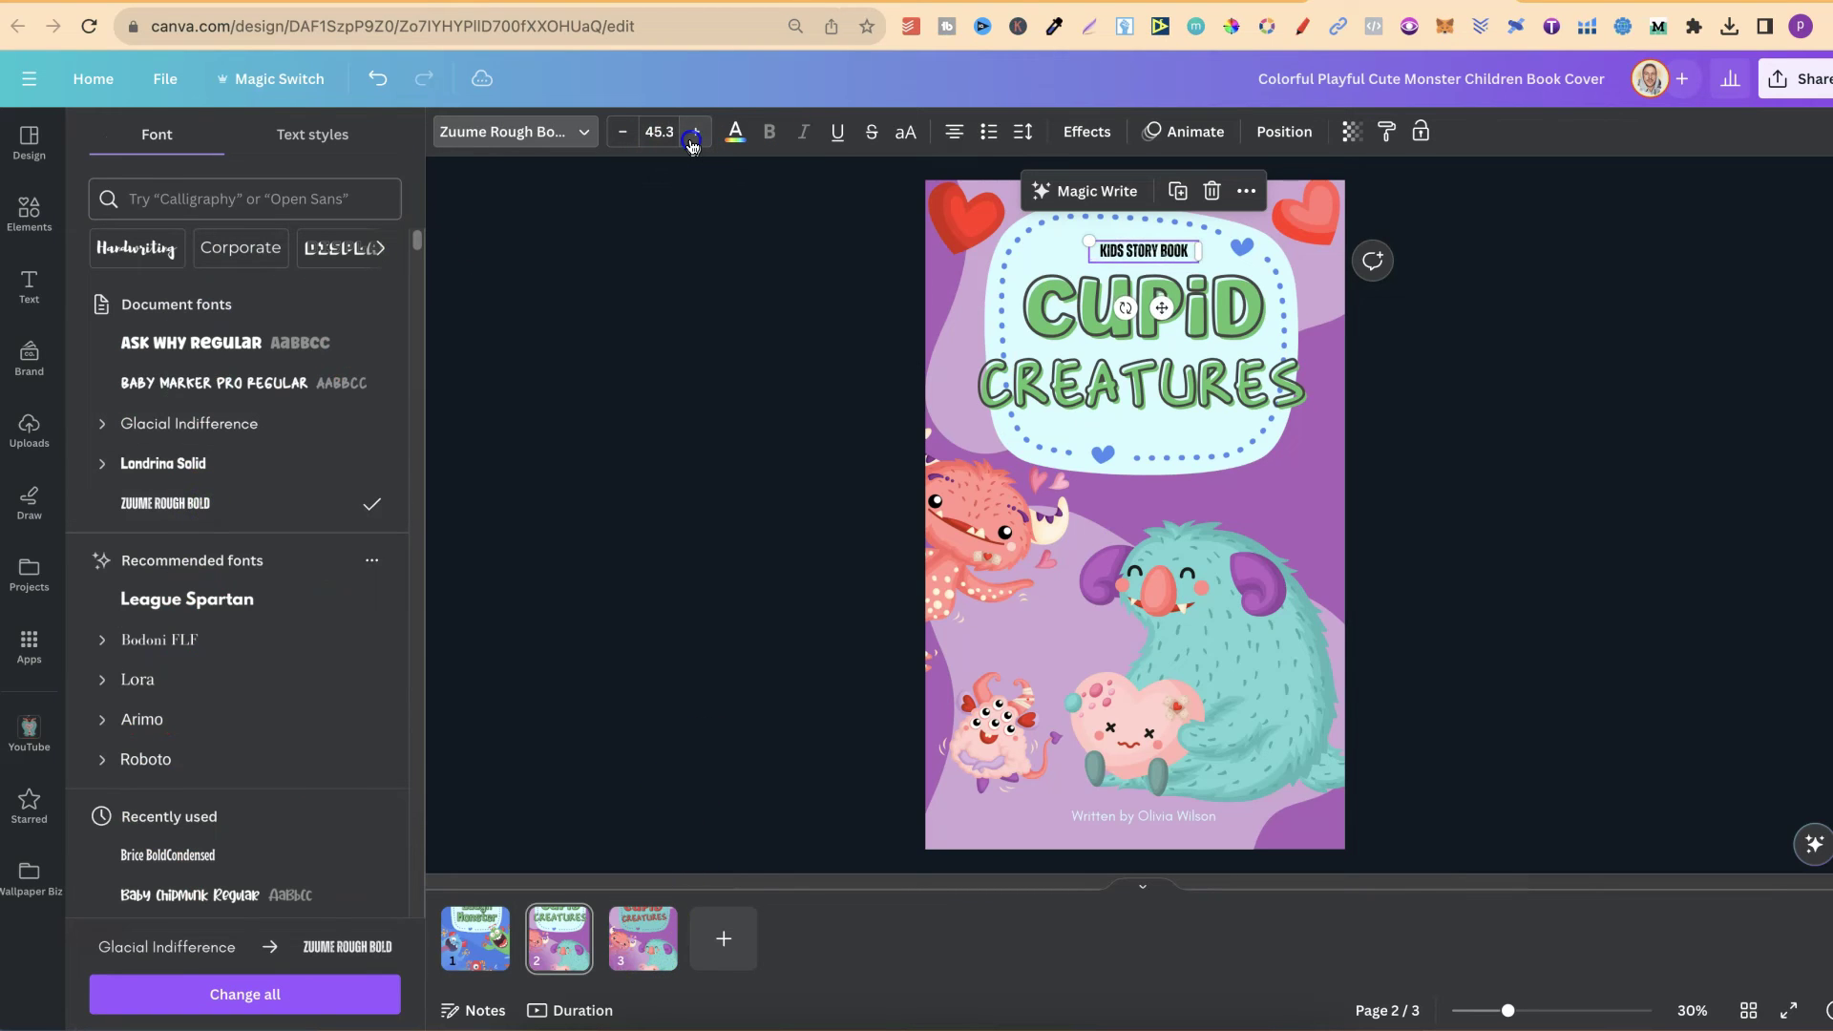
{"action": "left_click", "coordinate": [695, 131]}
{"action": "left_click", "coordinate": [695, 132]}
{"action": "left_click", "coordinate": [695, 132]}
{"action": "left_click", "coordinate": [695, 132]}
{"action": "left_click", "coordinate": [695, 132]}
{"action": "left_click", "coordinate": [695, 132]}
{"action": "left_click", "coordinate": [695, 132]}
{"action": "left_click", "coordinate": [695, 132]}
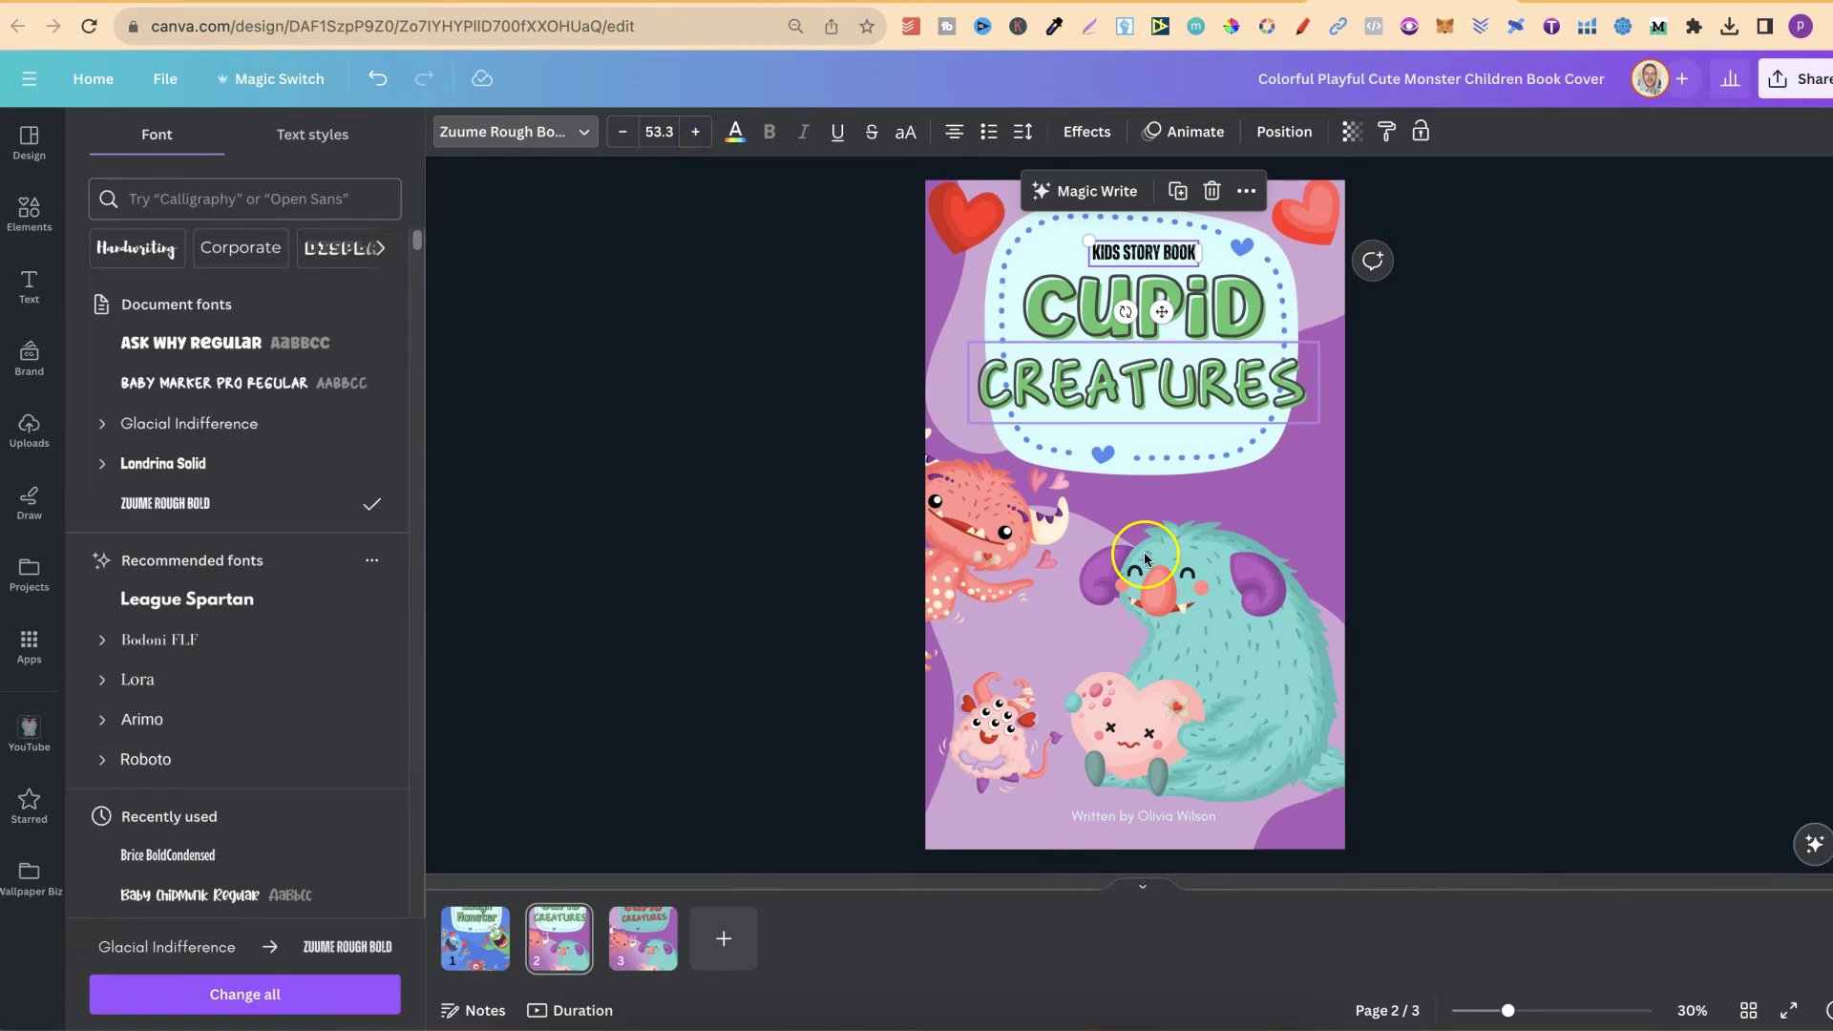
Step: Make the author credit line black Zuume Rough Bold, edit it, and nudge it into place
{"action": "left_click", "coordinate": [1081, 822]}
{"action": "left_click", "coordinate": [214, 506]}
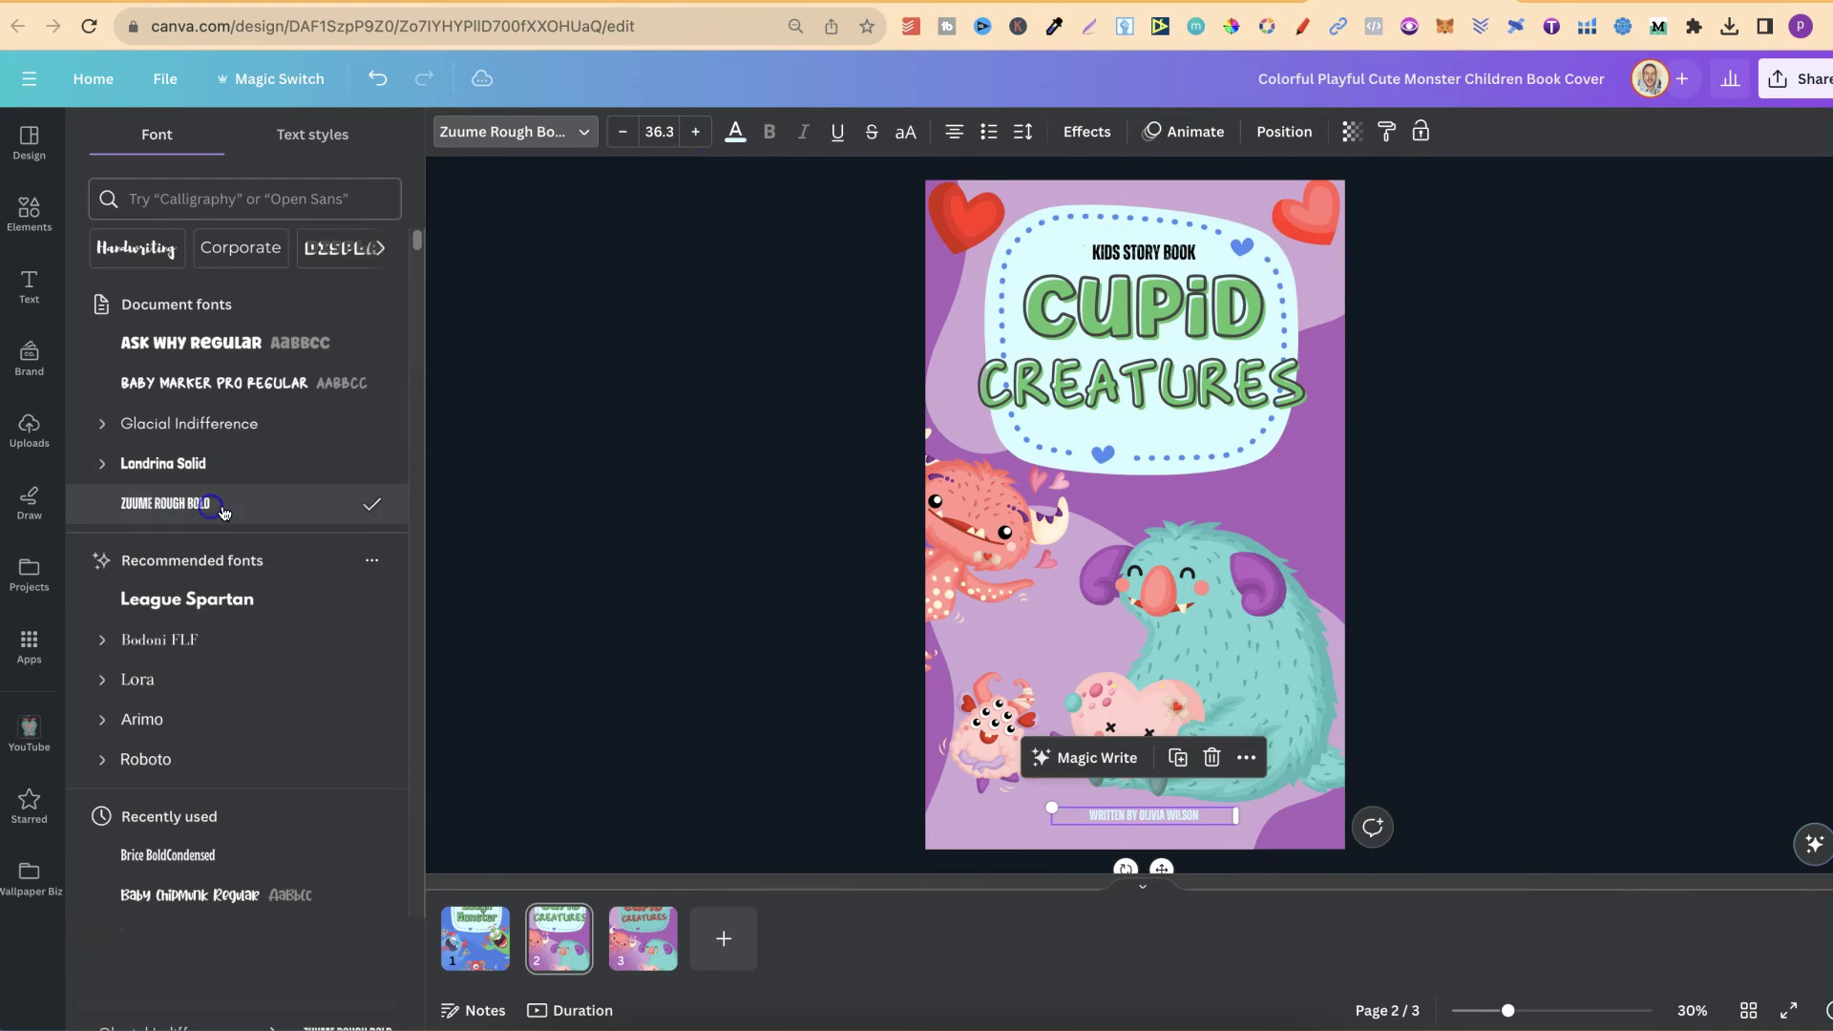
{"action": "left_click", "coordinate": [735, 134]}
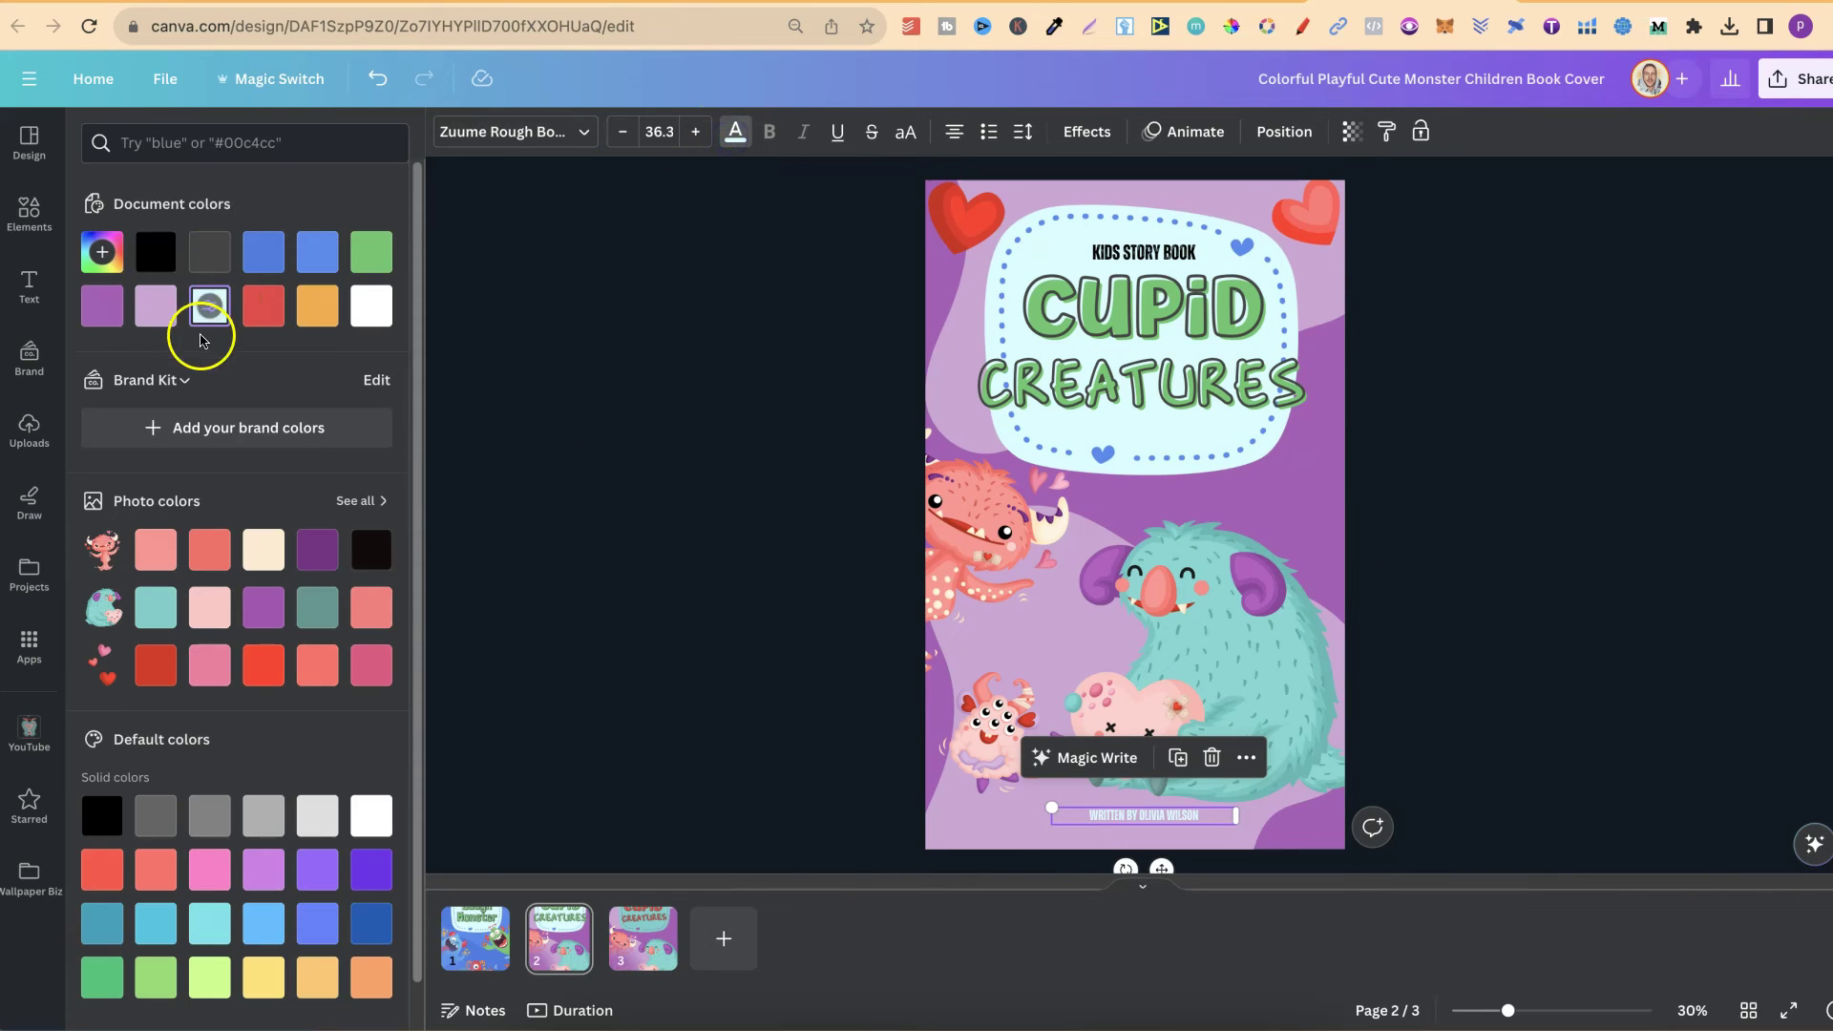
{"action": "left_click", "coordinate": [162, 264]}
{"action": "double_click", "coordinate": [1189, 823]}
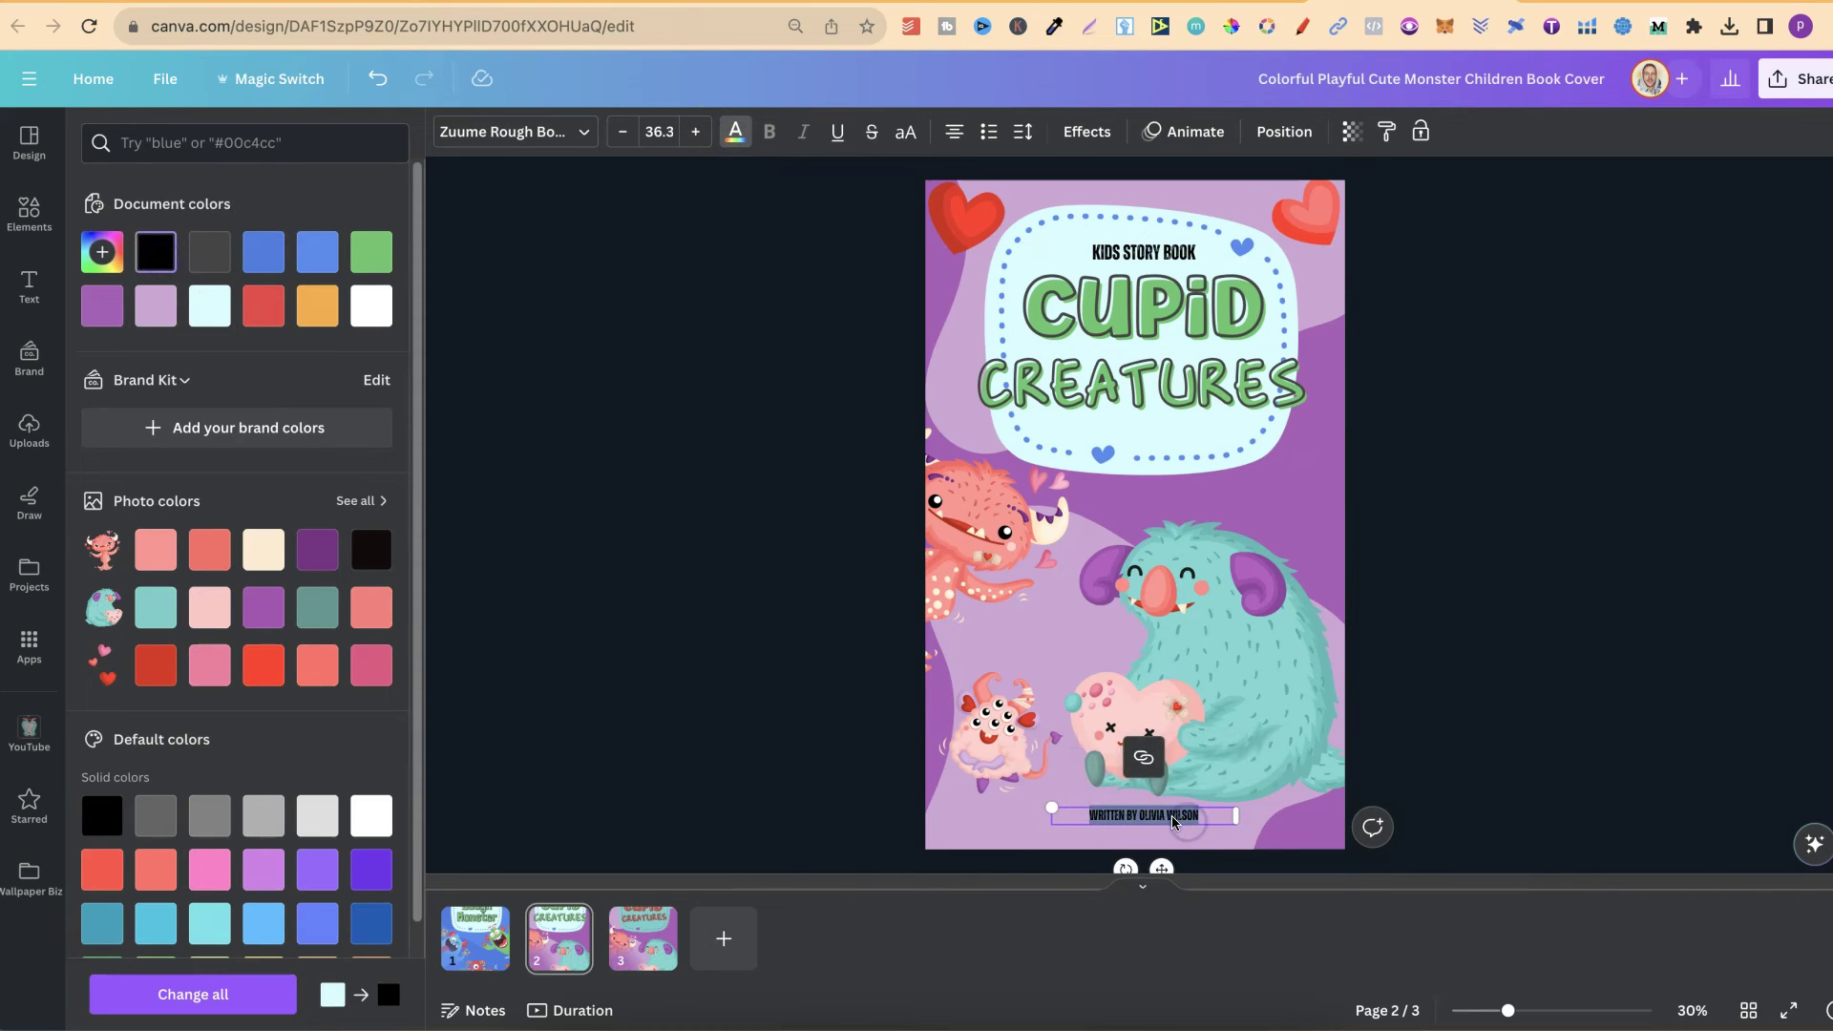
{"action": "left_click", "coordinate": [1098, 817]}
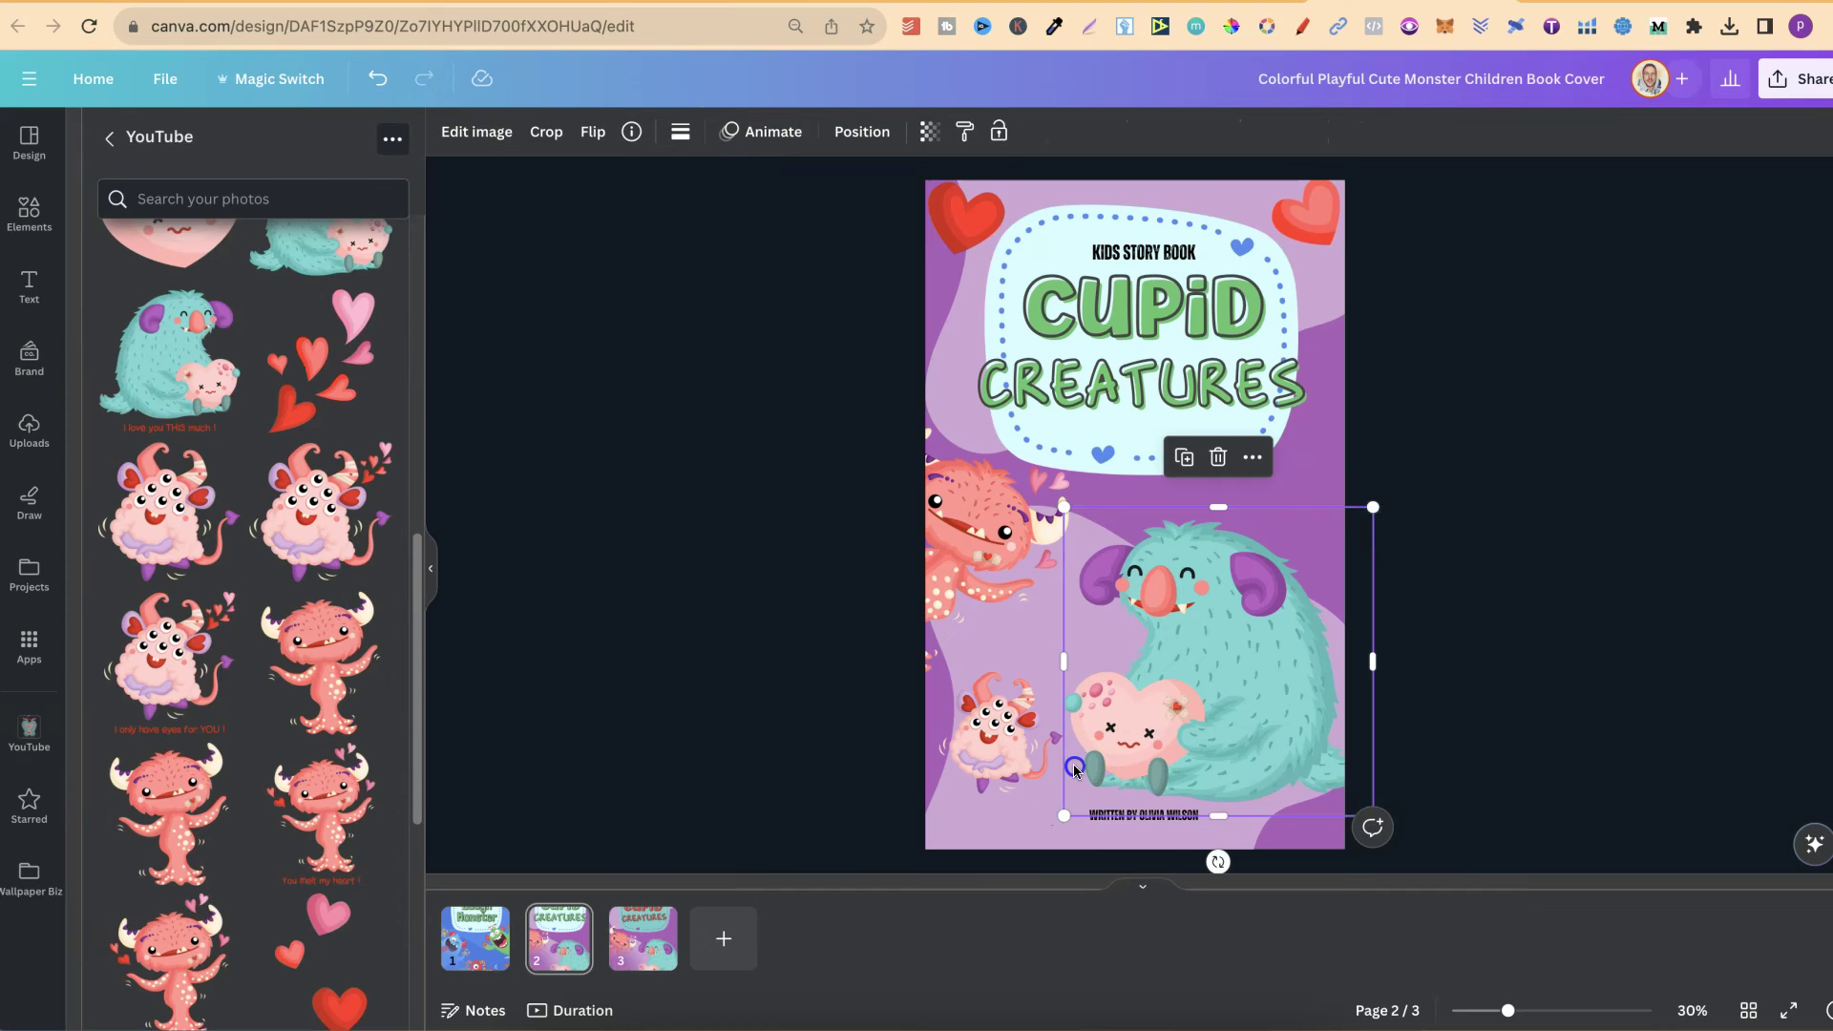
{"action": "left_click", "coordinate": [1098, 820]}
{"action": "left_click_drag", "start_coordinate": [1131, 821], "coordinate": [1152, 826]}
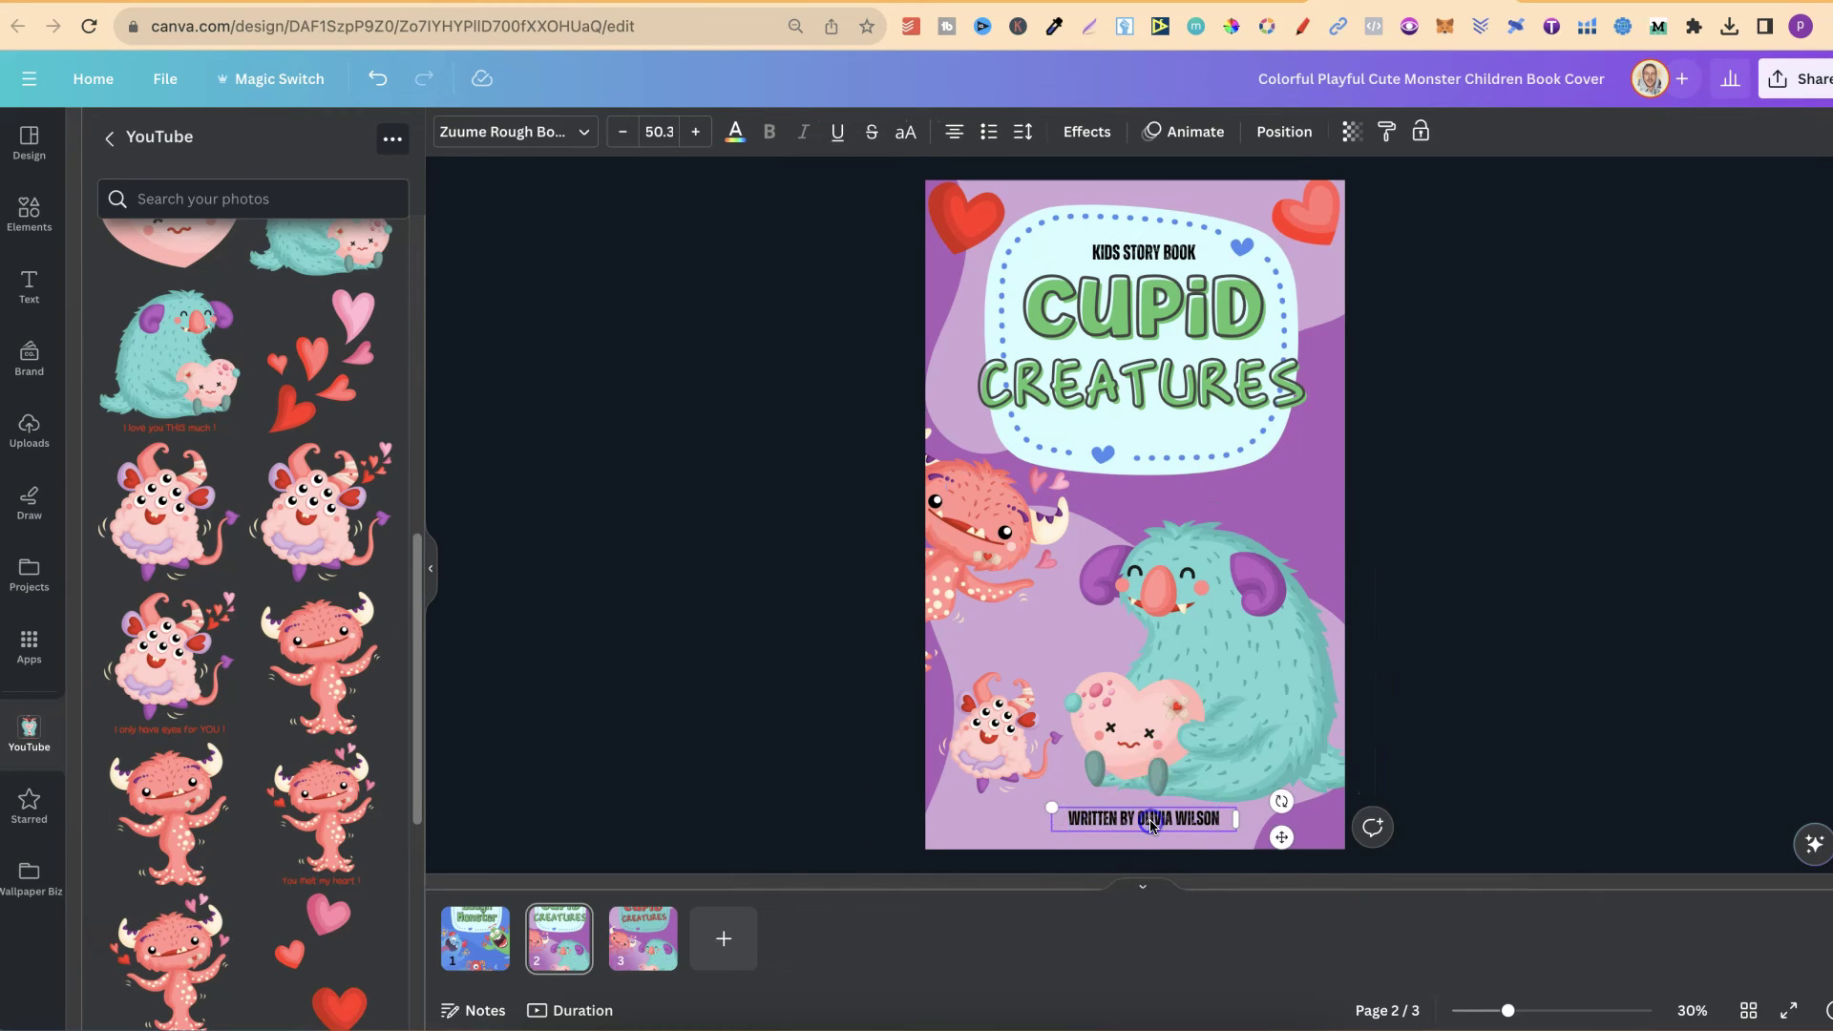
Step: Recolour the title frame's dots, hearts and blue accent purple and its fill teal
{"action": "left_click", "coordinate": [1205, 480]}
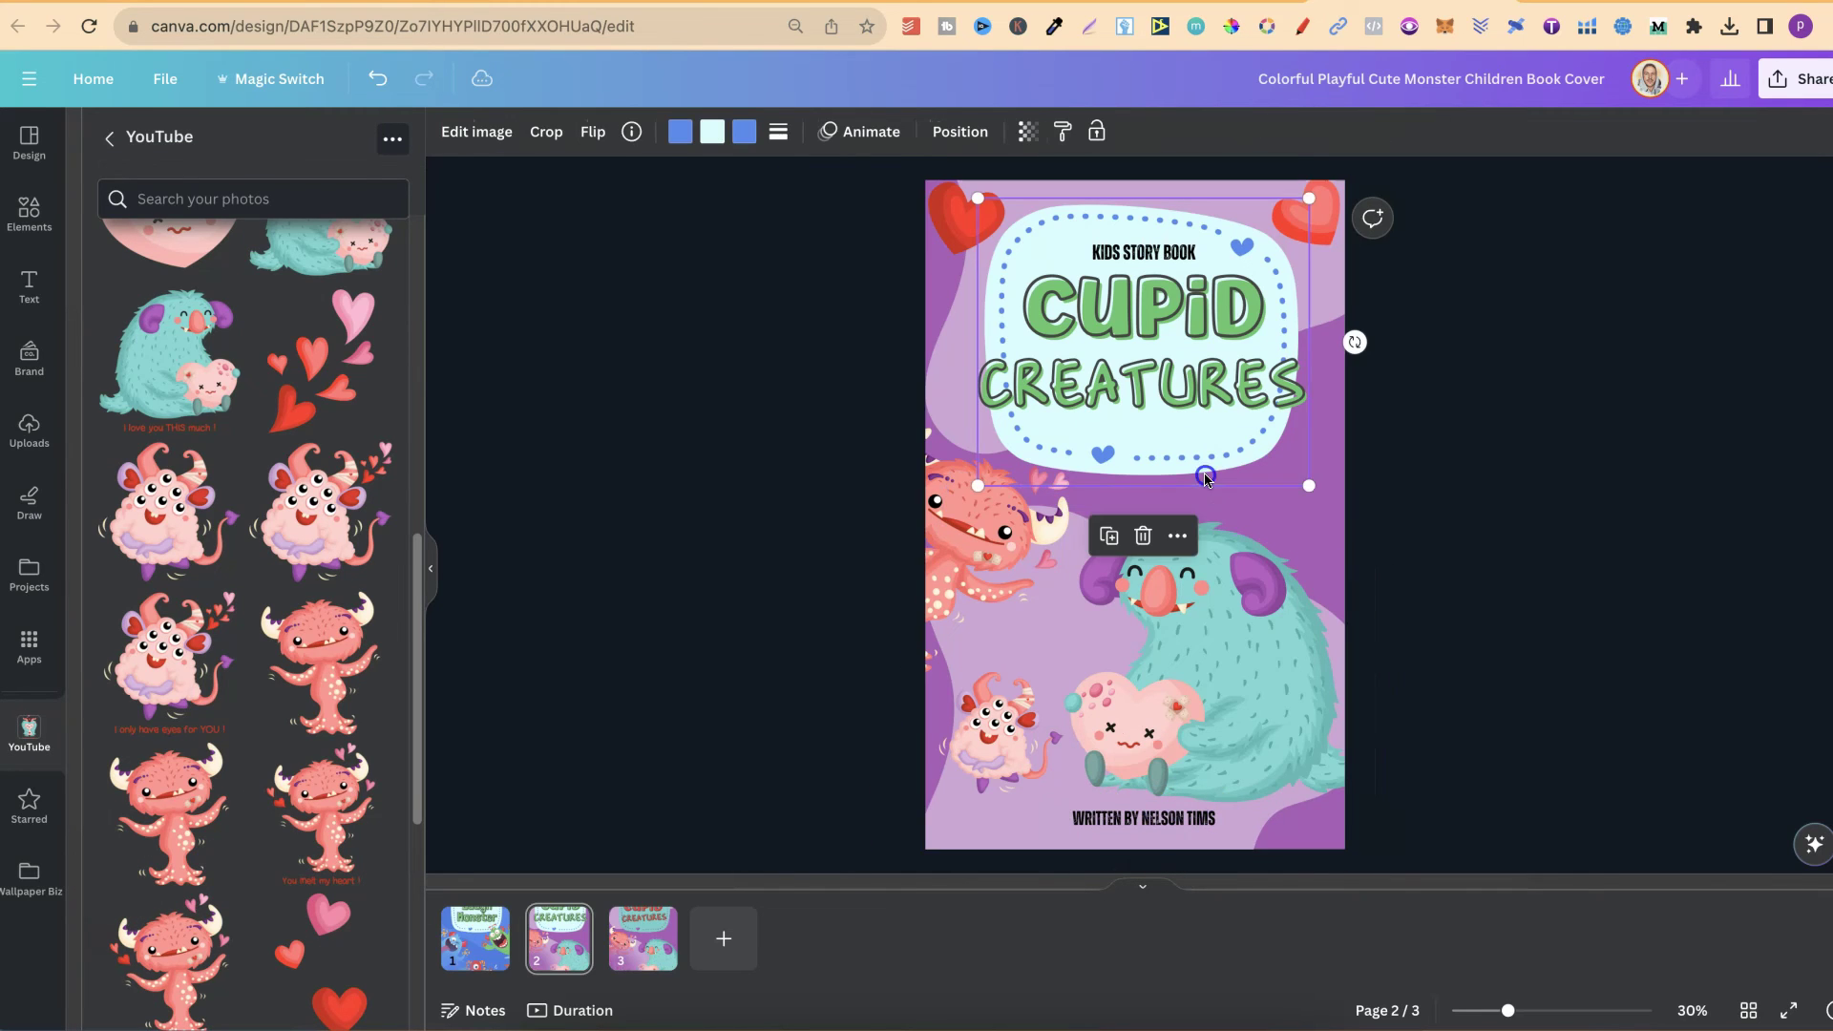
{"action": "left_click", "coordinate": [1192, 650]}
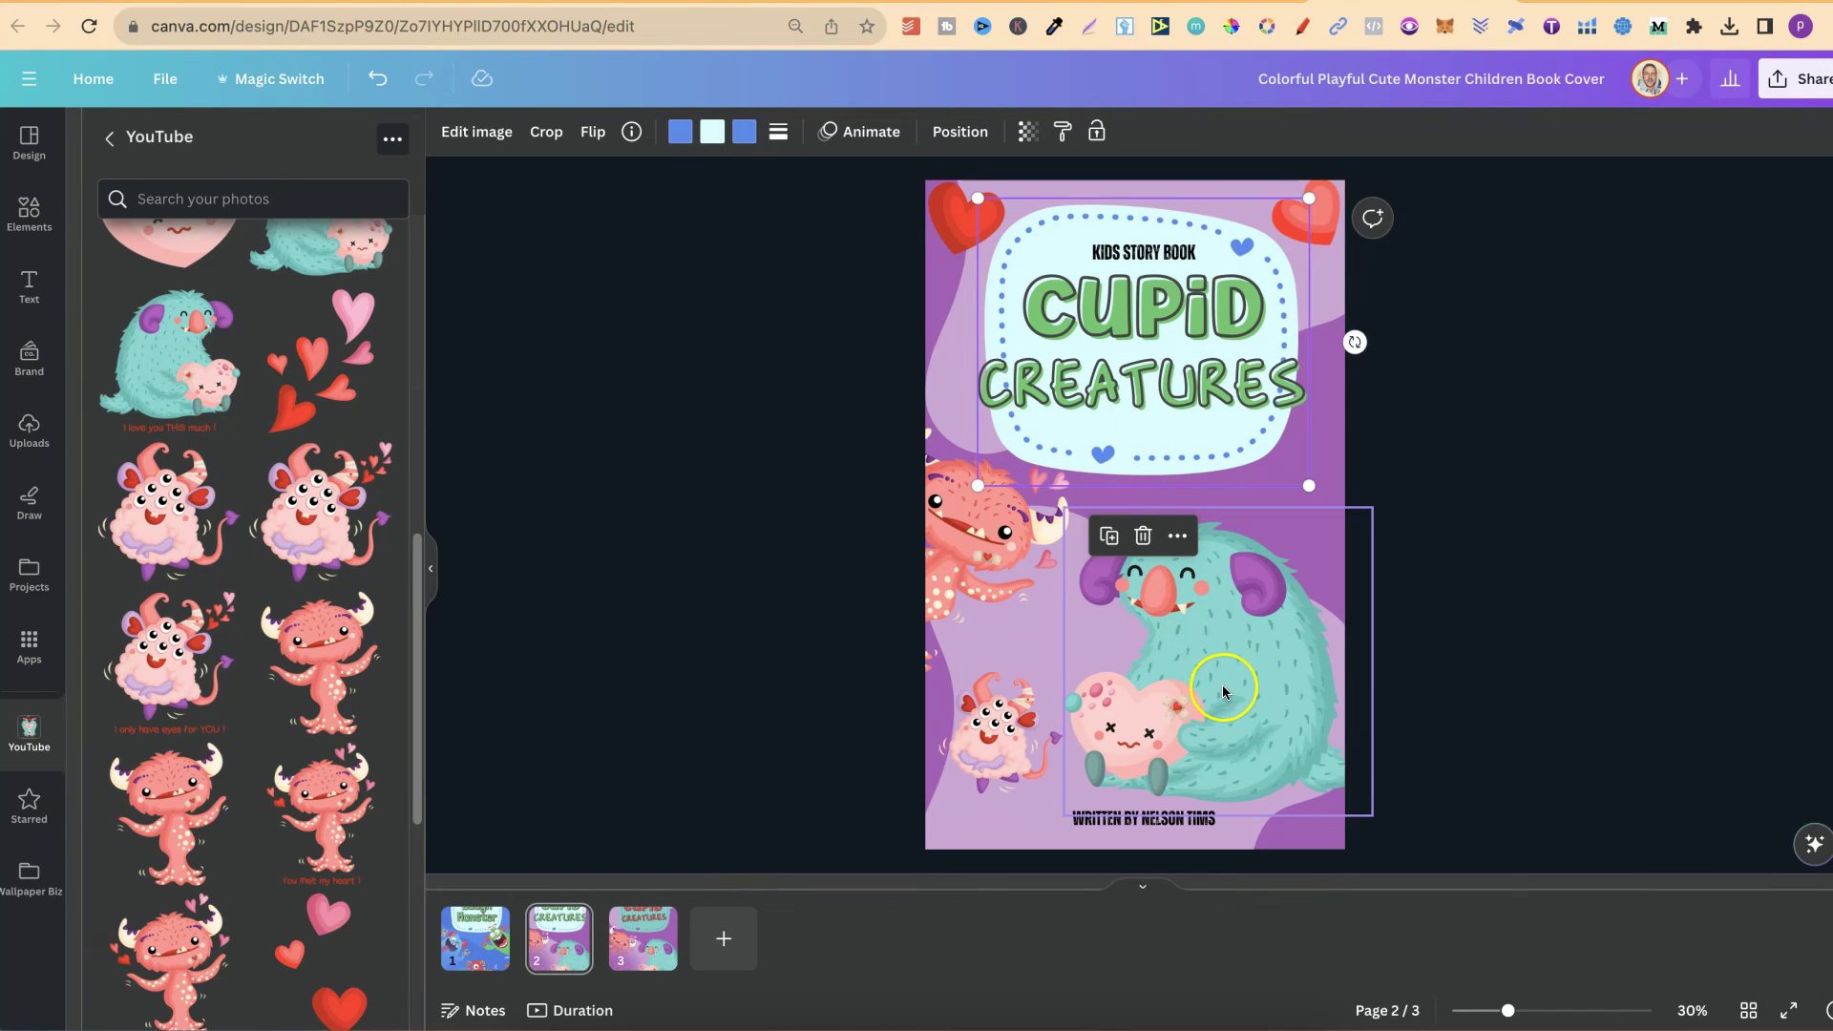
{"action": "left_click", "coordinate": [678, 136]}
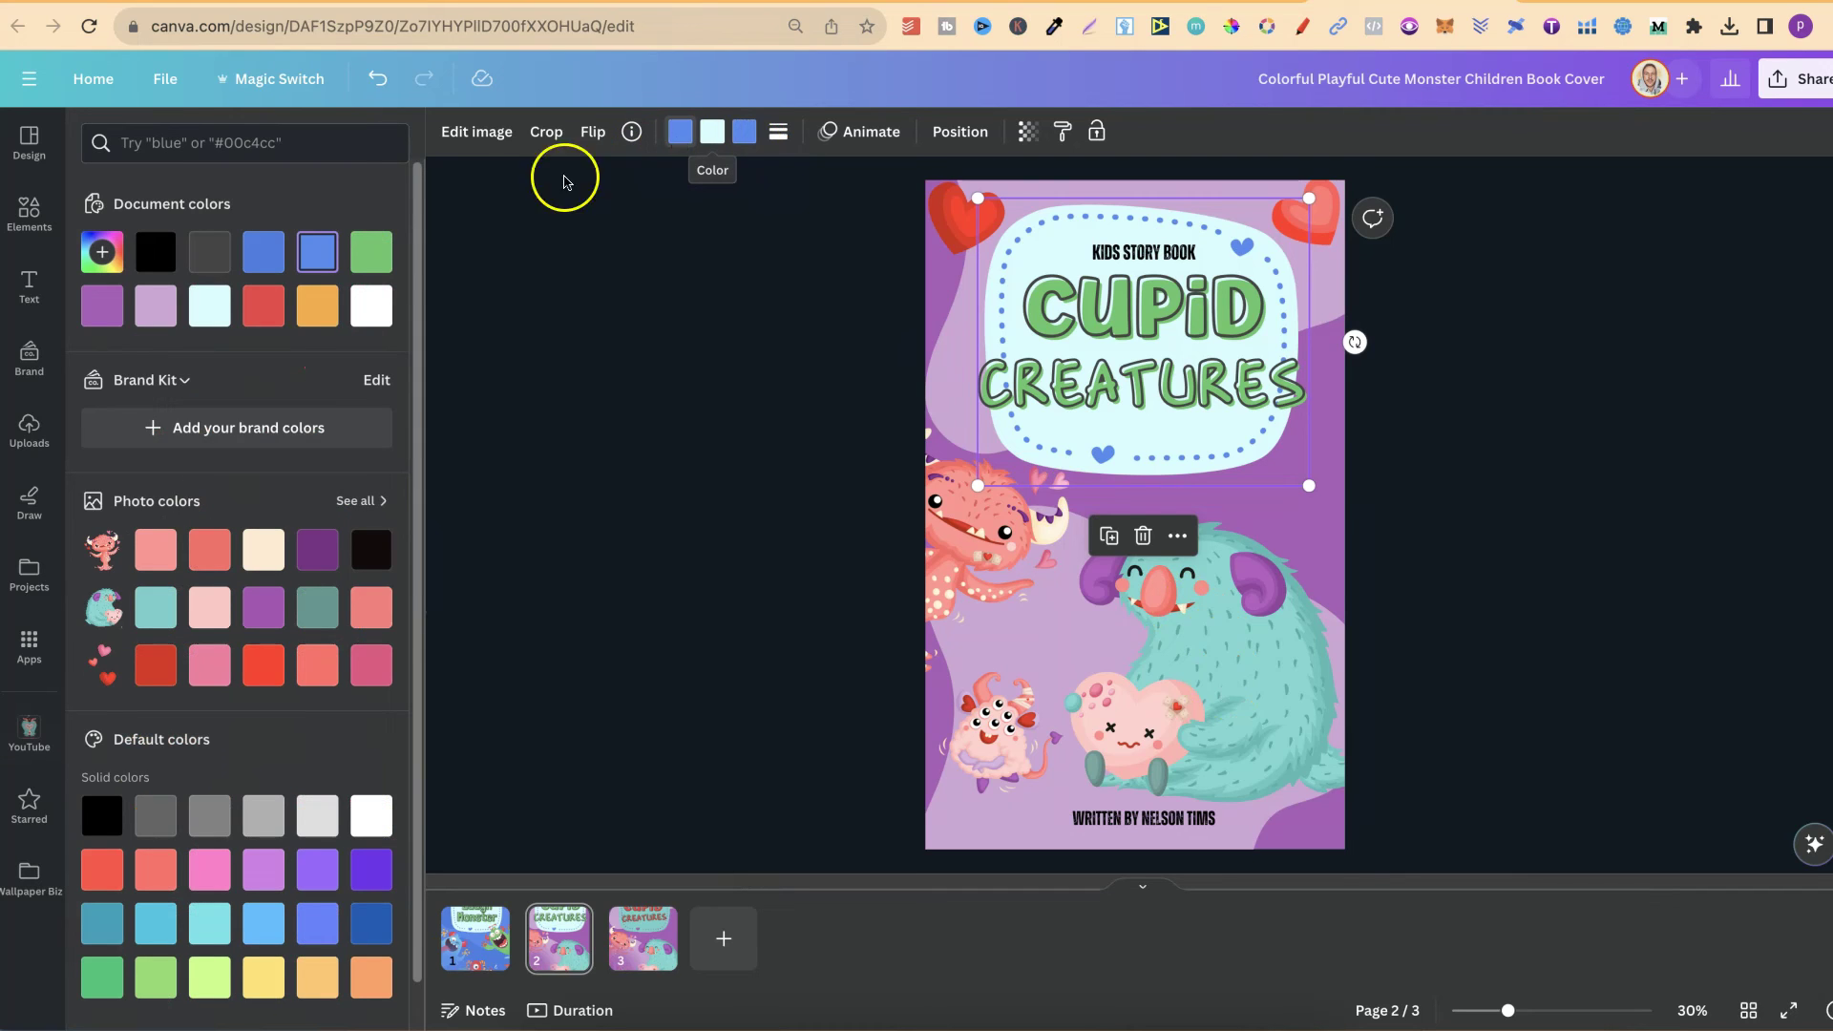
{"action": "left_click", "coordinate": [102, 306]}
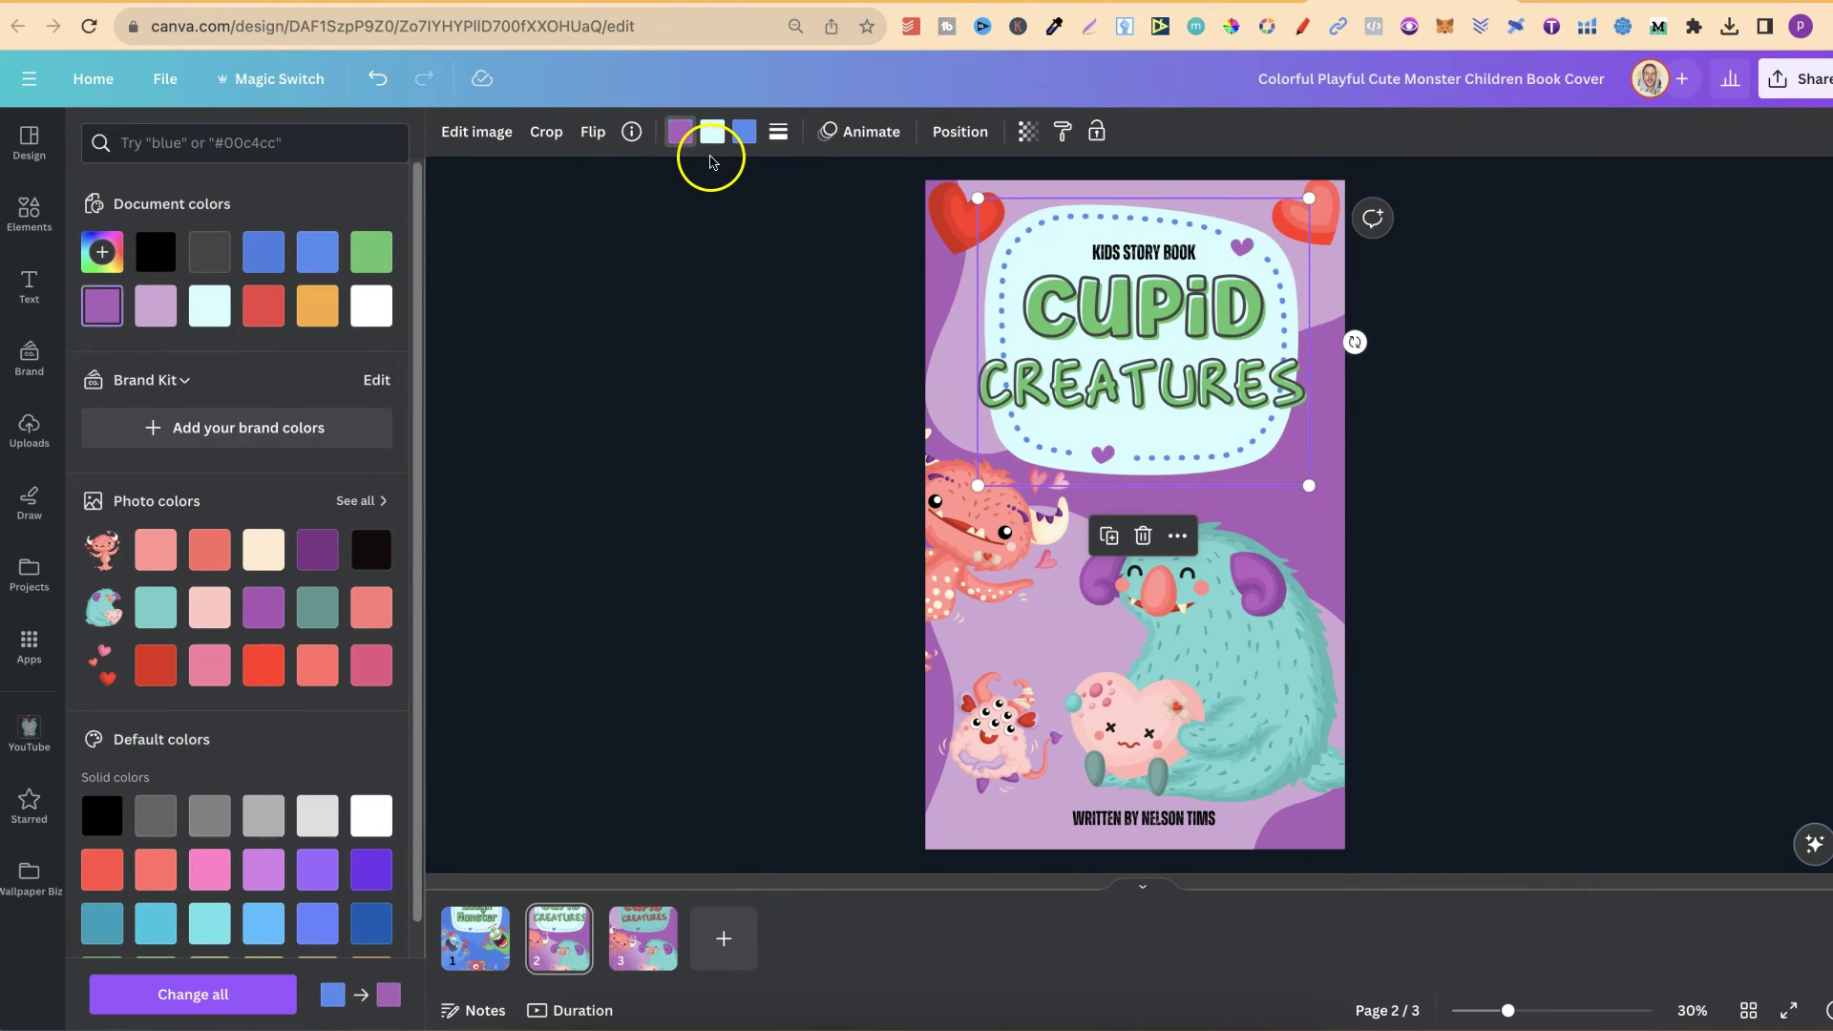
{"action": "left_click", "coordinate": [744, 132]}
{"action": "left_click", "coordinate": [102, 304]}
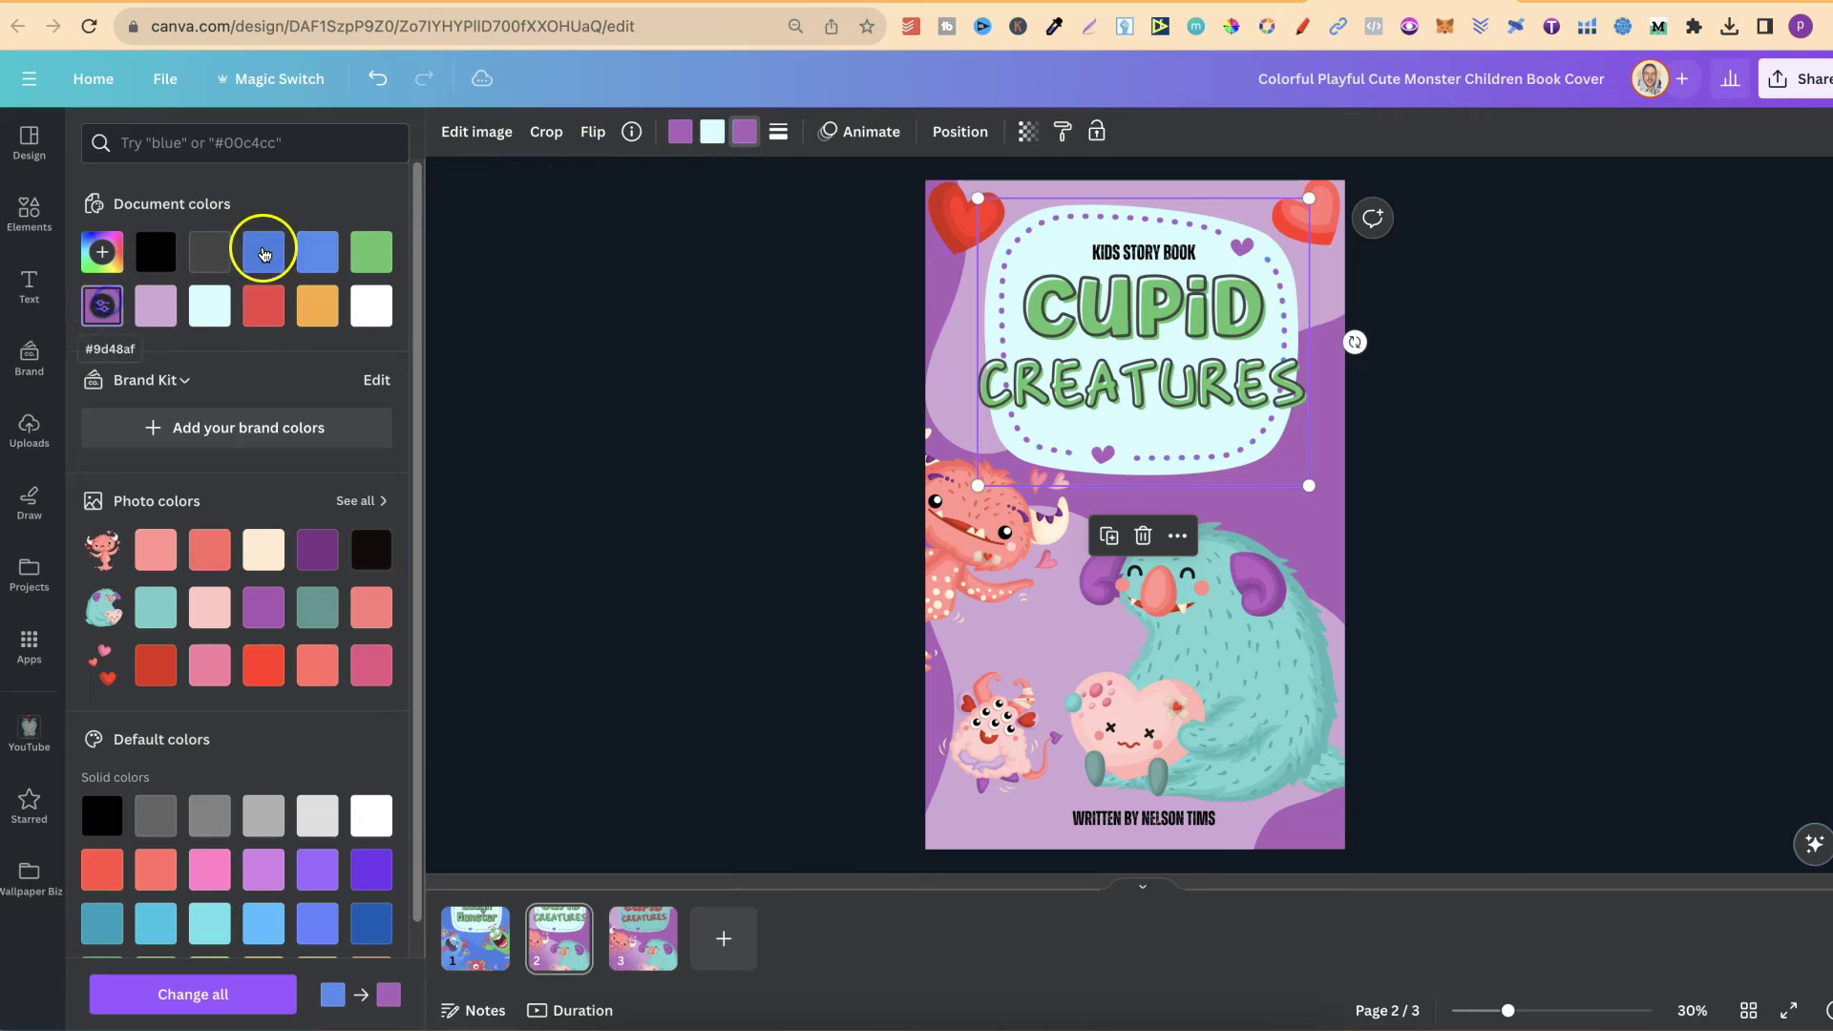
{"action": "left_click", "coordinate": [712, 132]}
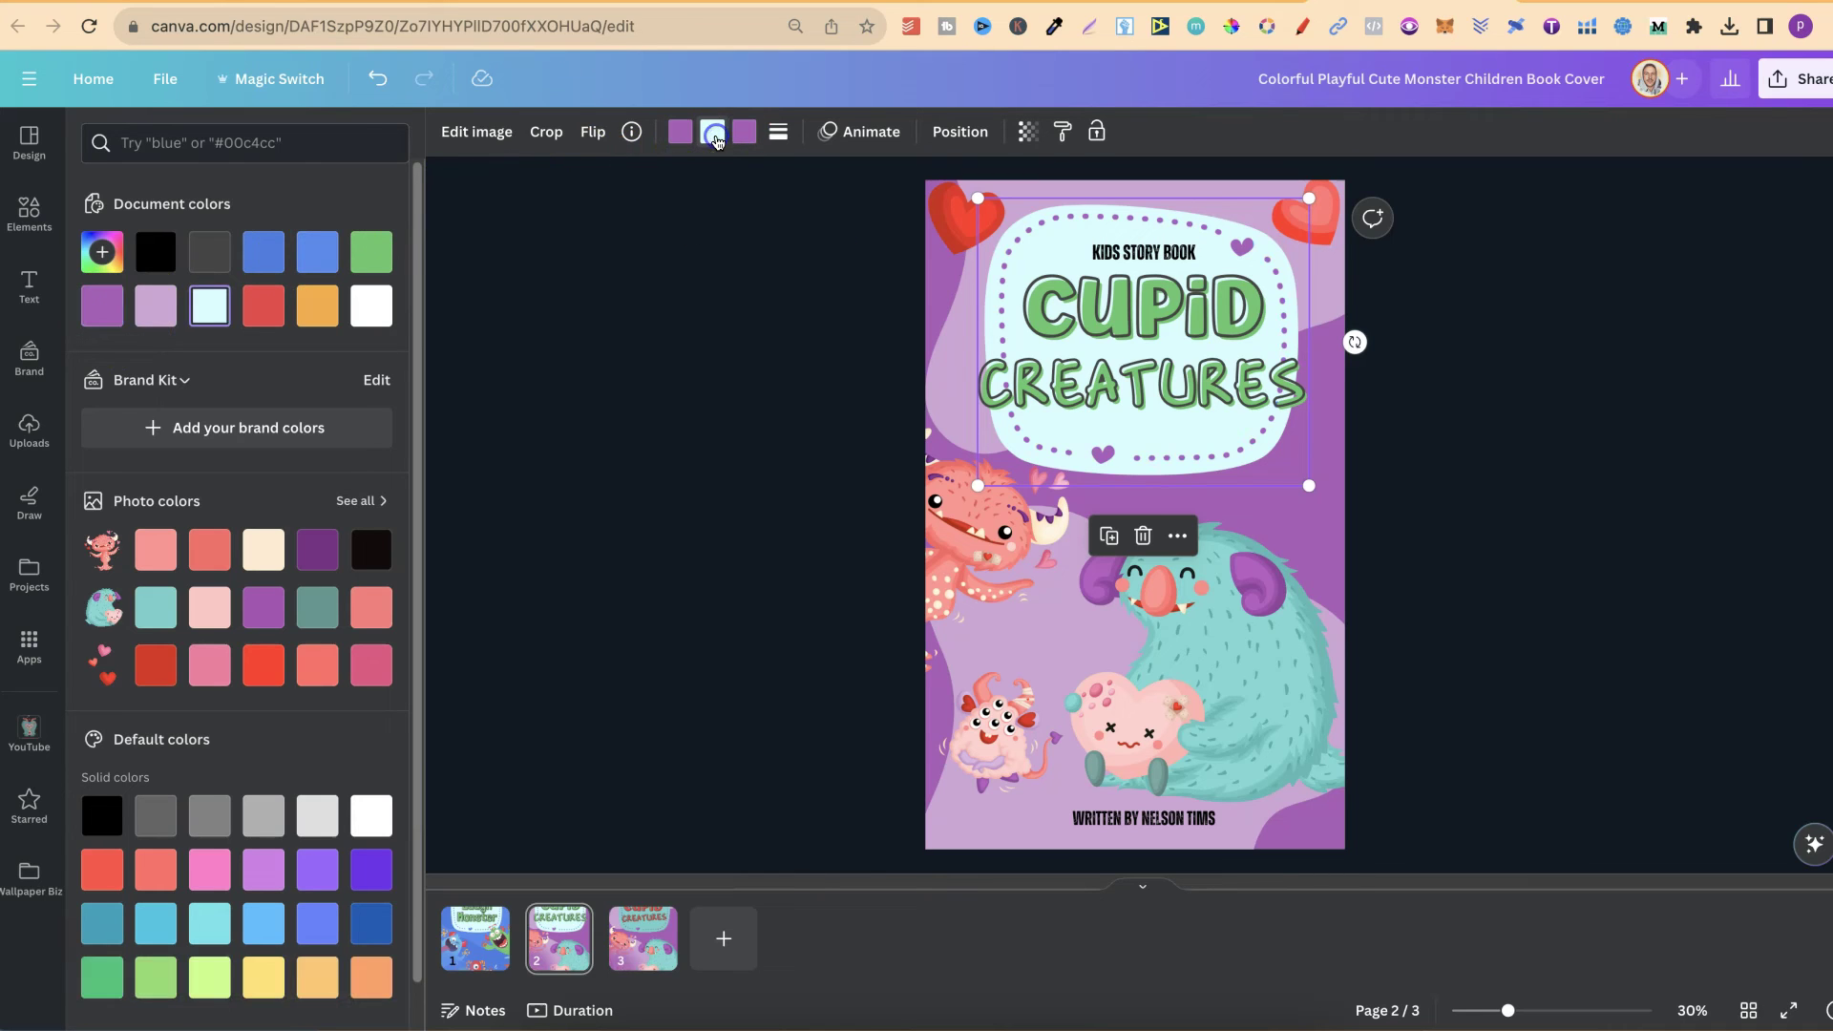
{"action": "left_click", "coordinate": [375, 252]}
{"action": "left_click", "coordinate": [164, 611]}
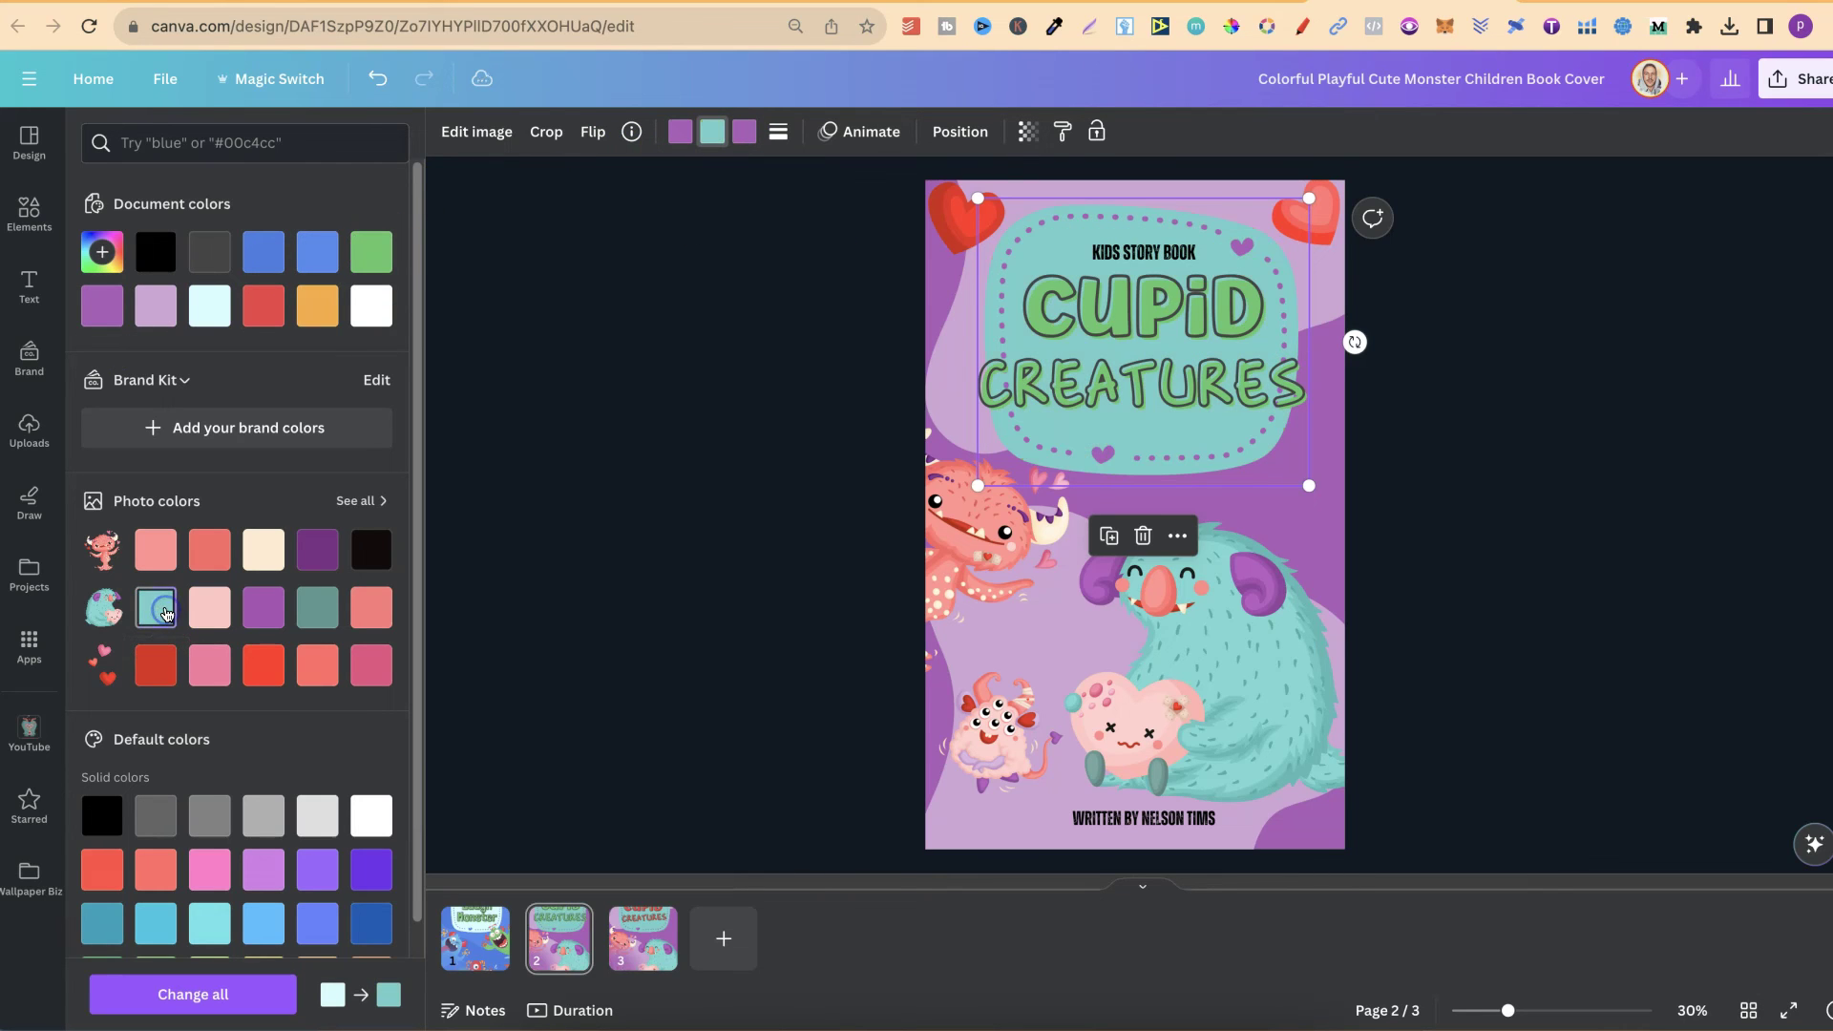
Step: Set the Splice Color effect colour to red on both CUPID and CREATURES
{"action": "left_click", "coordinate": [1136, 303]}
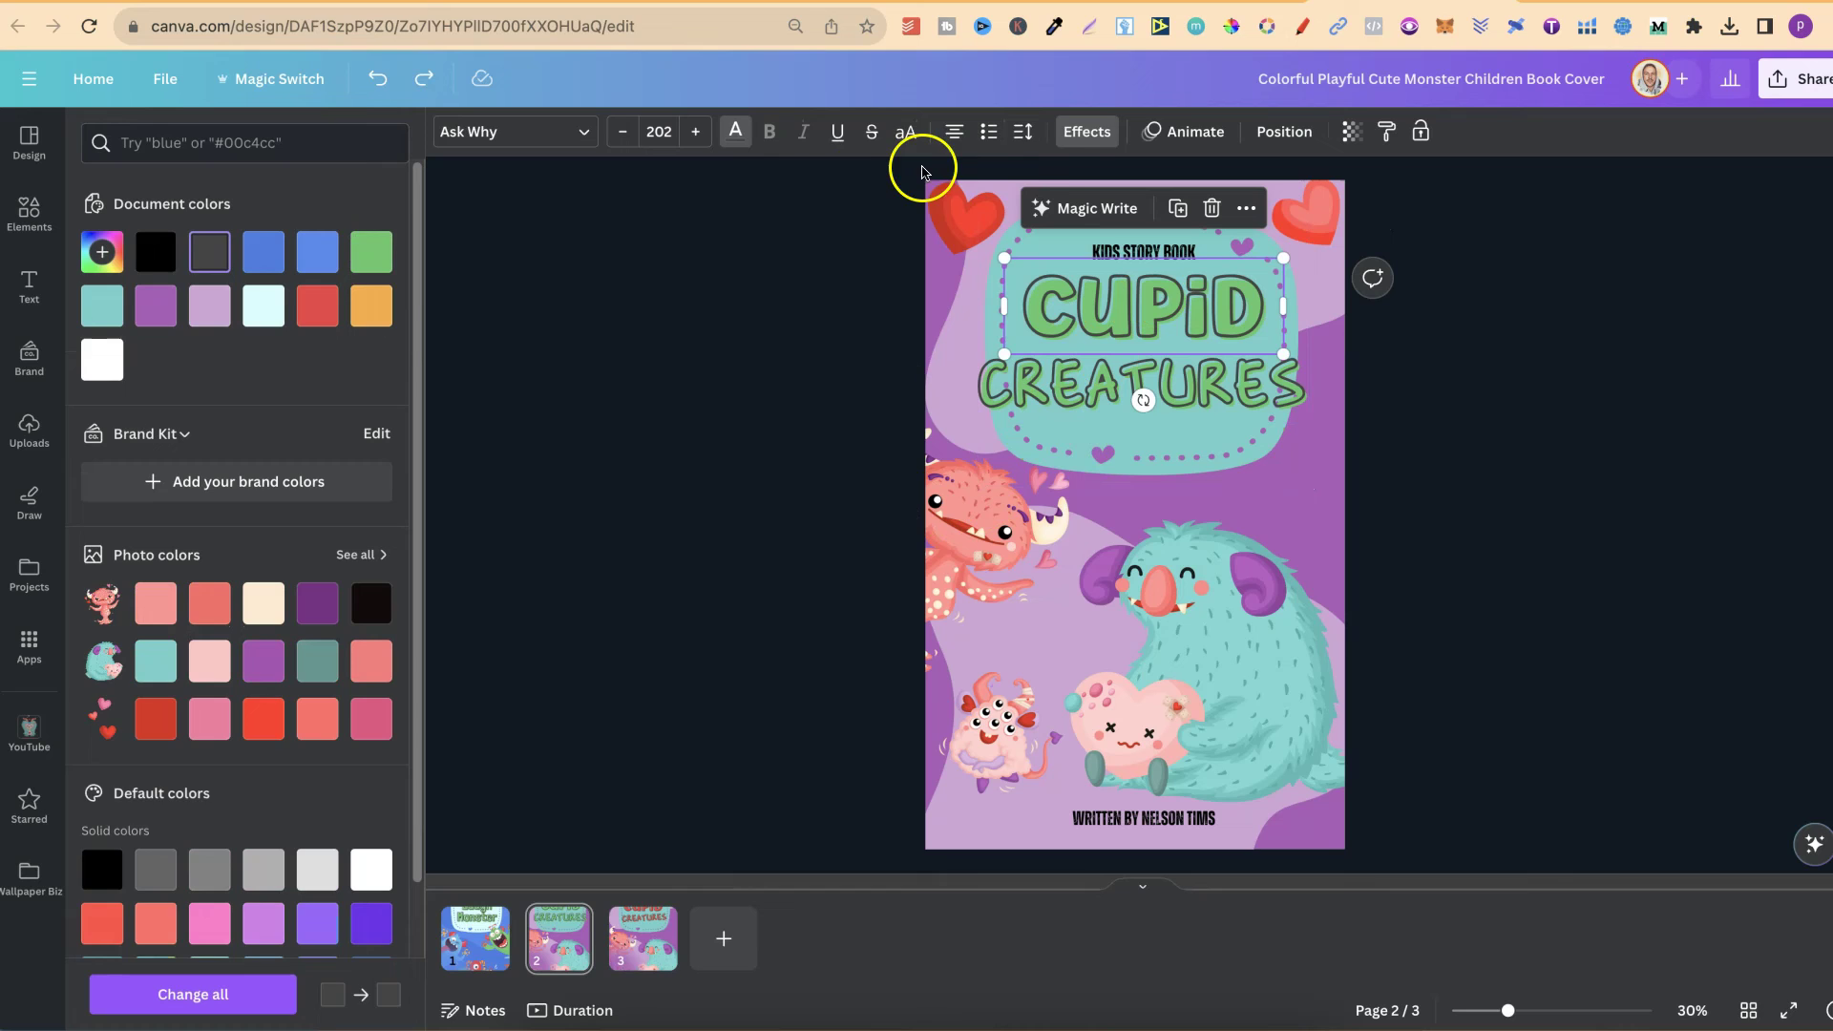
{"action": "left_click", "coordinate": [1084, 143]}
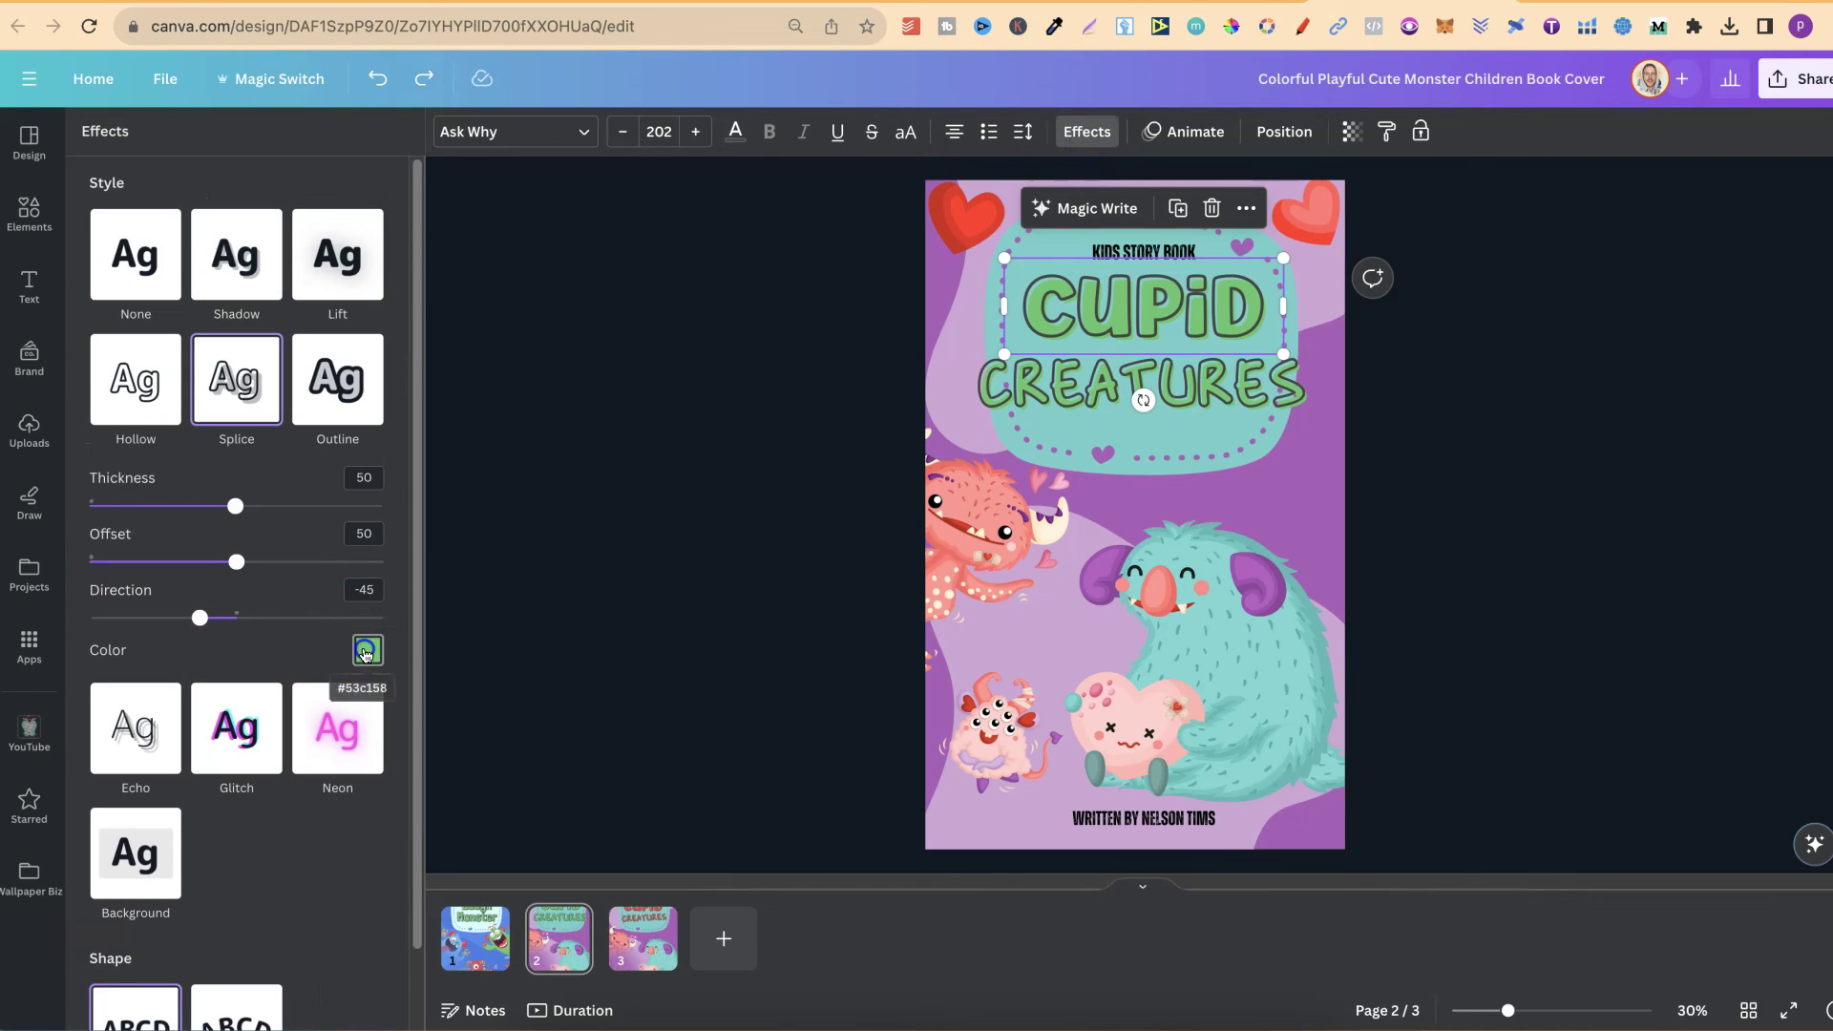
{"action": "left_click", "coordinate": [367, 651]}
{"action": "left_click", "coordinate": [299, 372]}
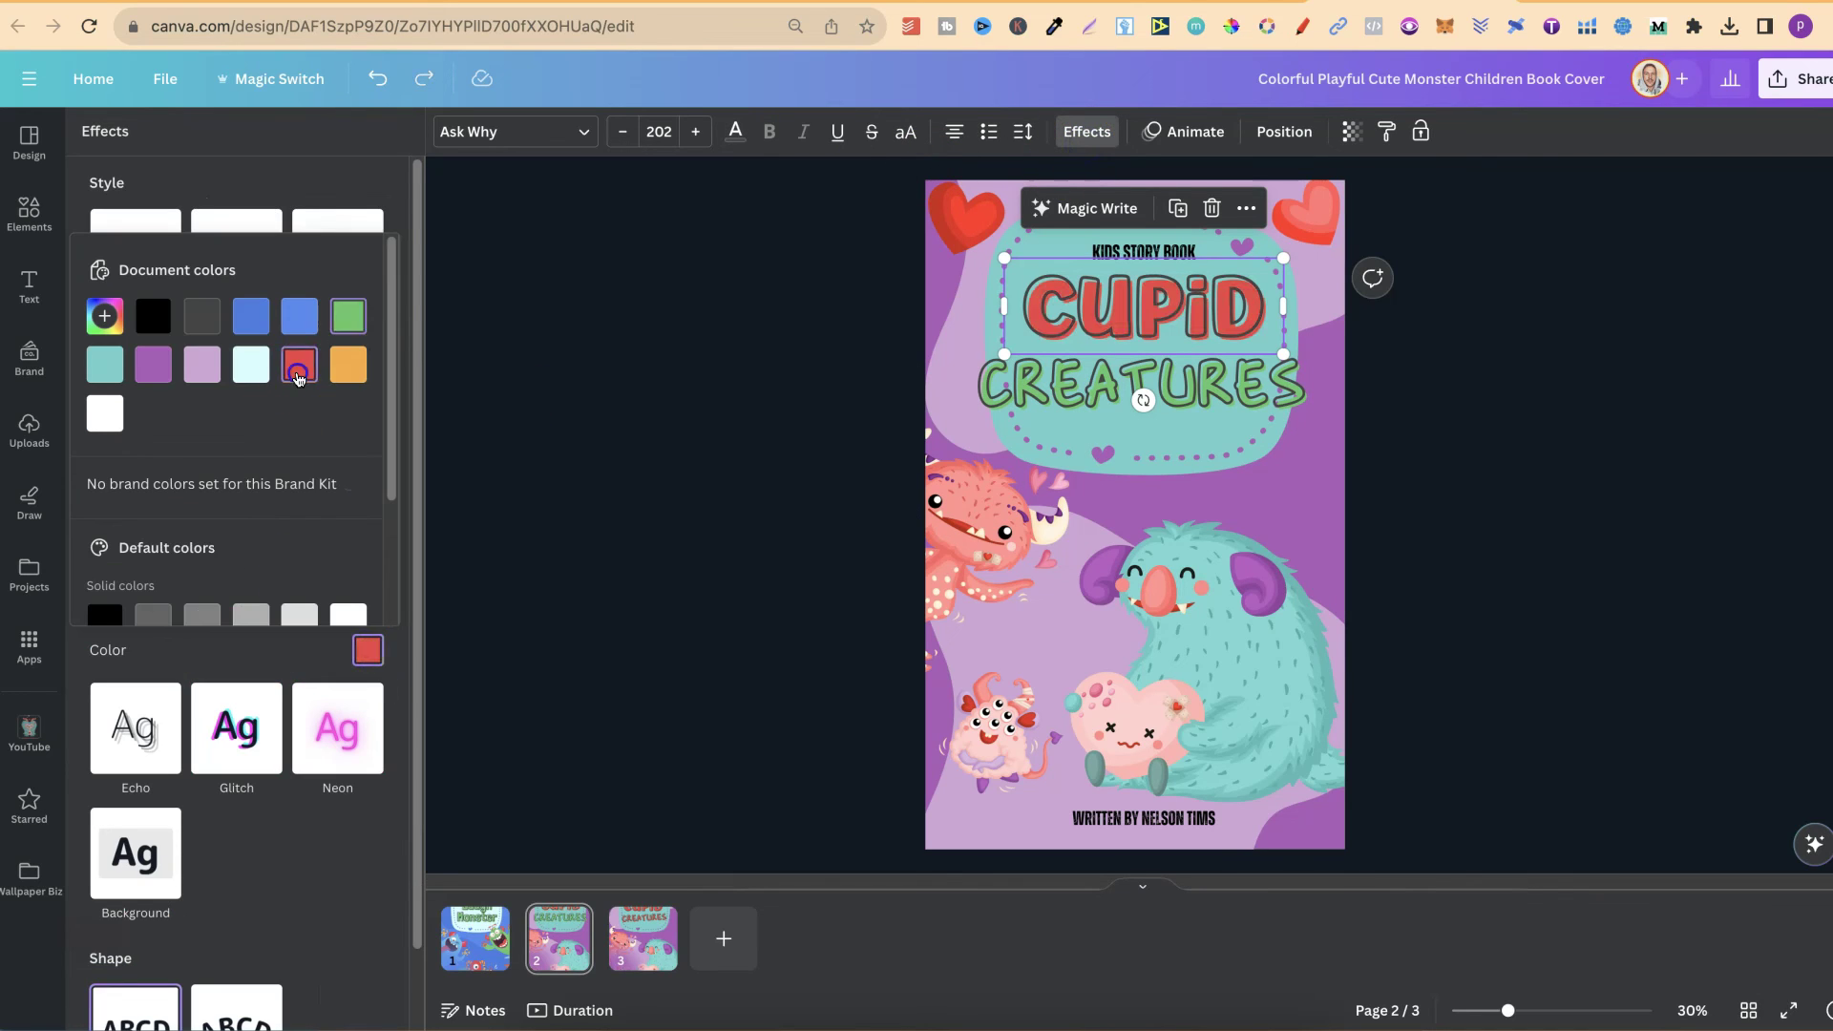
{"action": "left_click", "coordinate": [1030, 387]}
{"action": "left_click", "coordinate": [369, 653]}
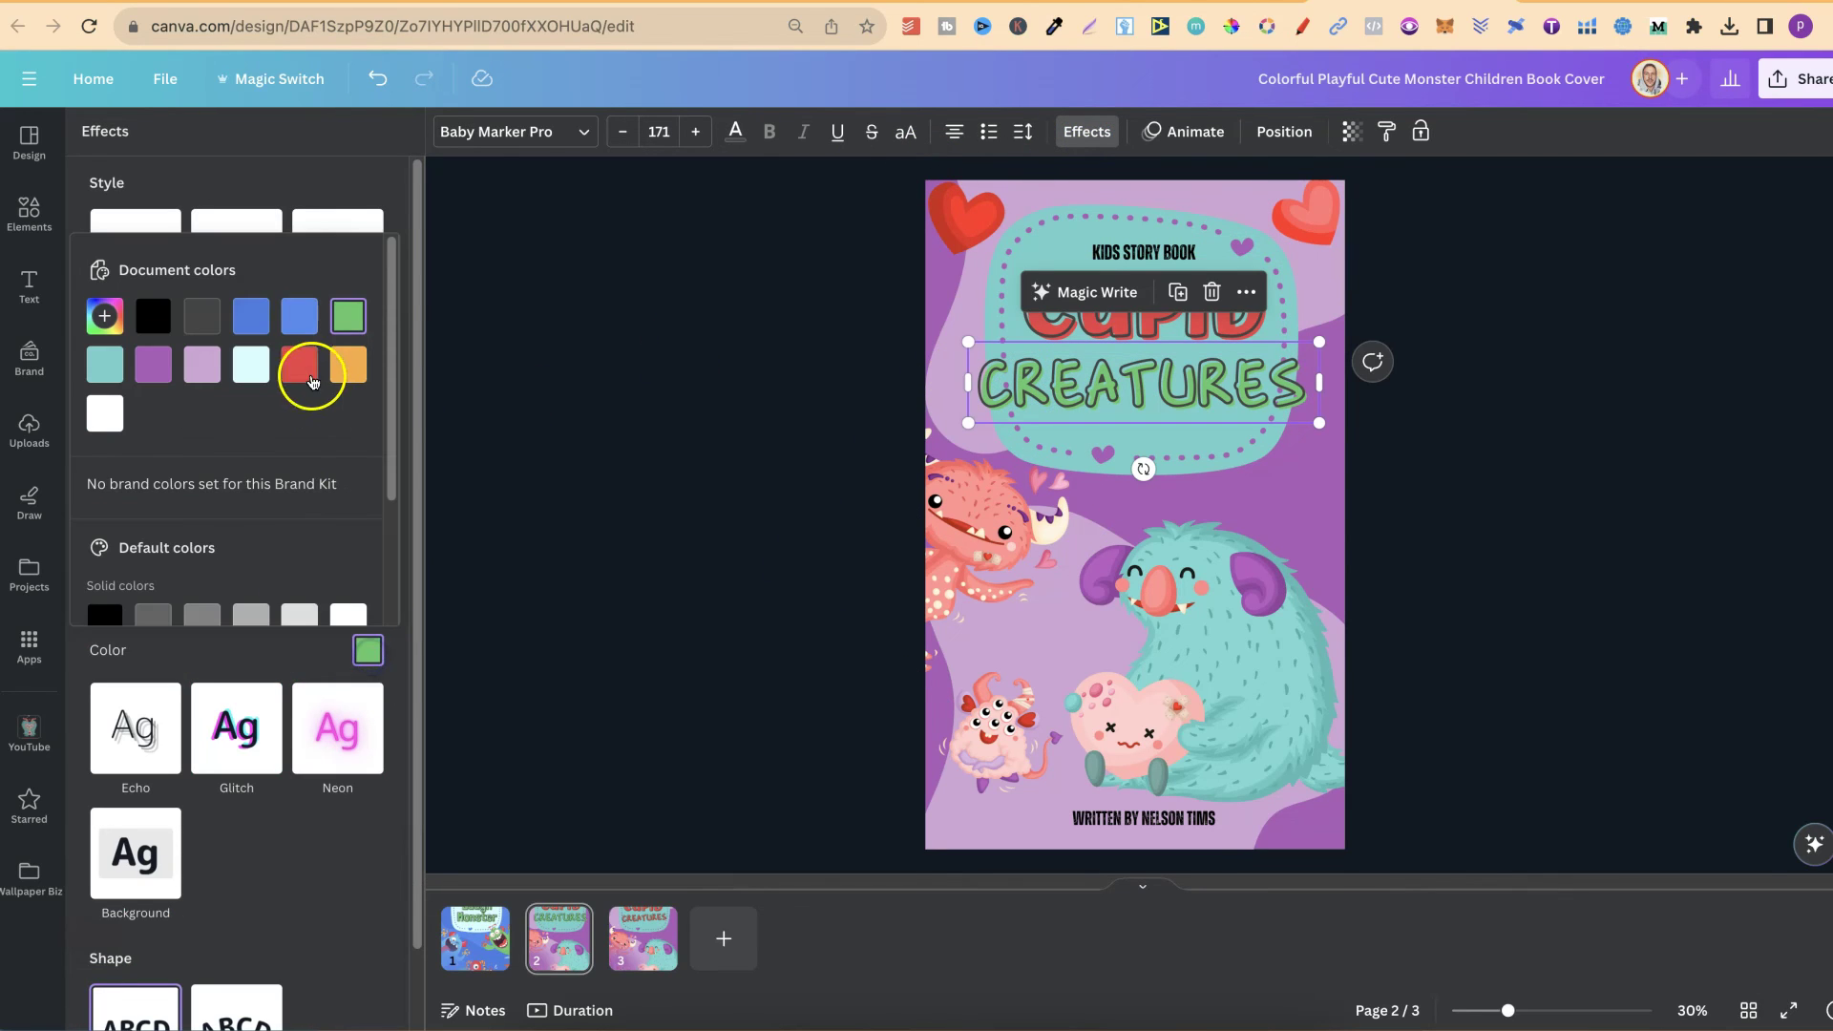
{"action": "left_click", "coordinate": [298, 366]}
{"action": "left_click", "coordinate": [605, 507]}
{"action": "left_click", "coordinate": [603, 511]}
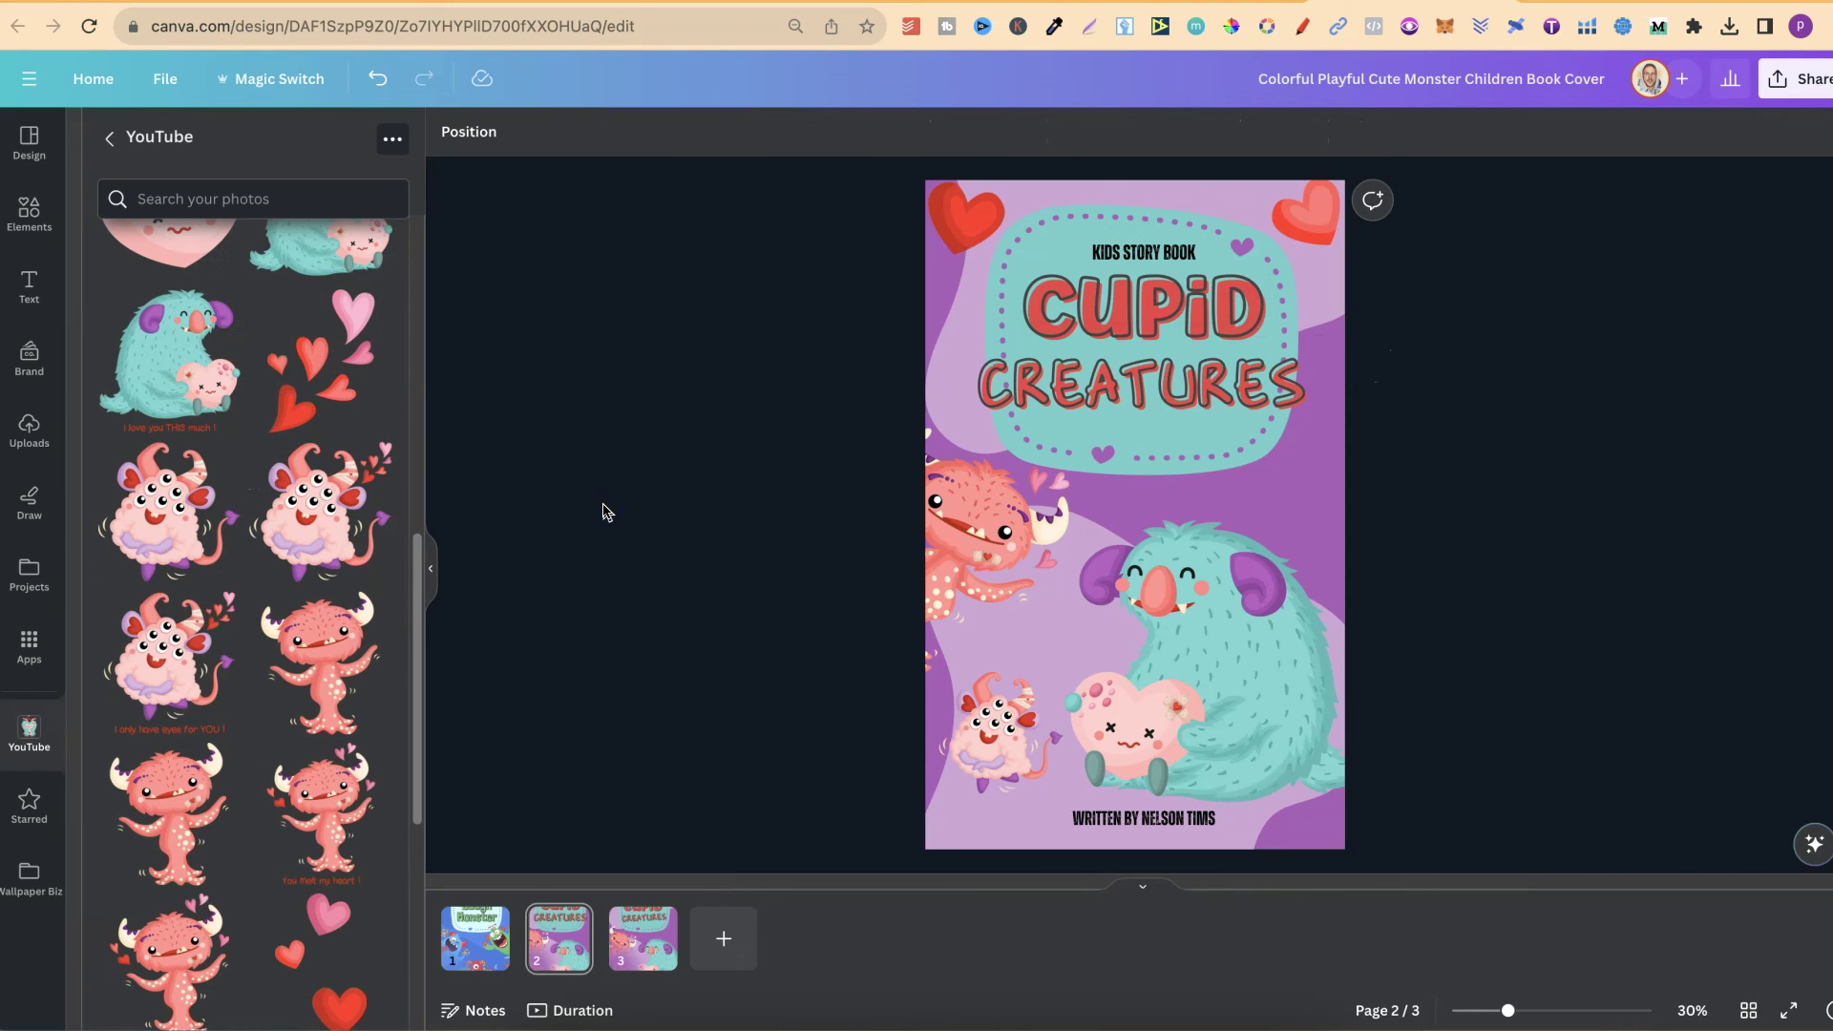
Step: Enlarge the teal, small pink and orange monsters, shifting the teal one right
{"action": "left_click", "coordinate": [1255, 592]}
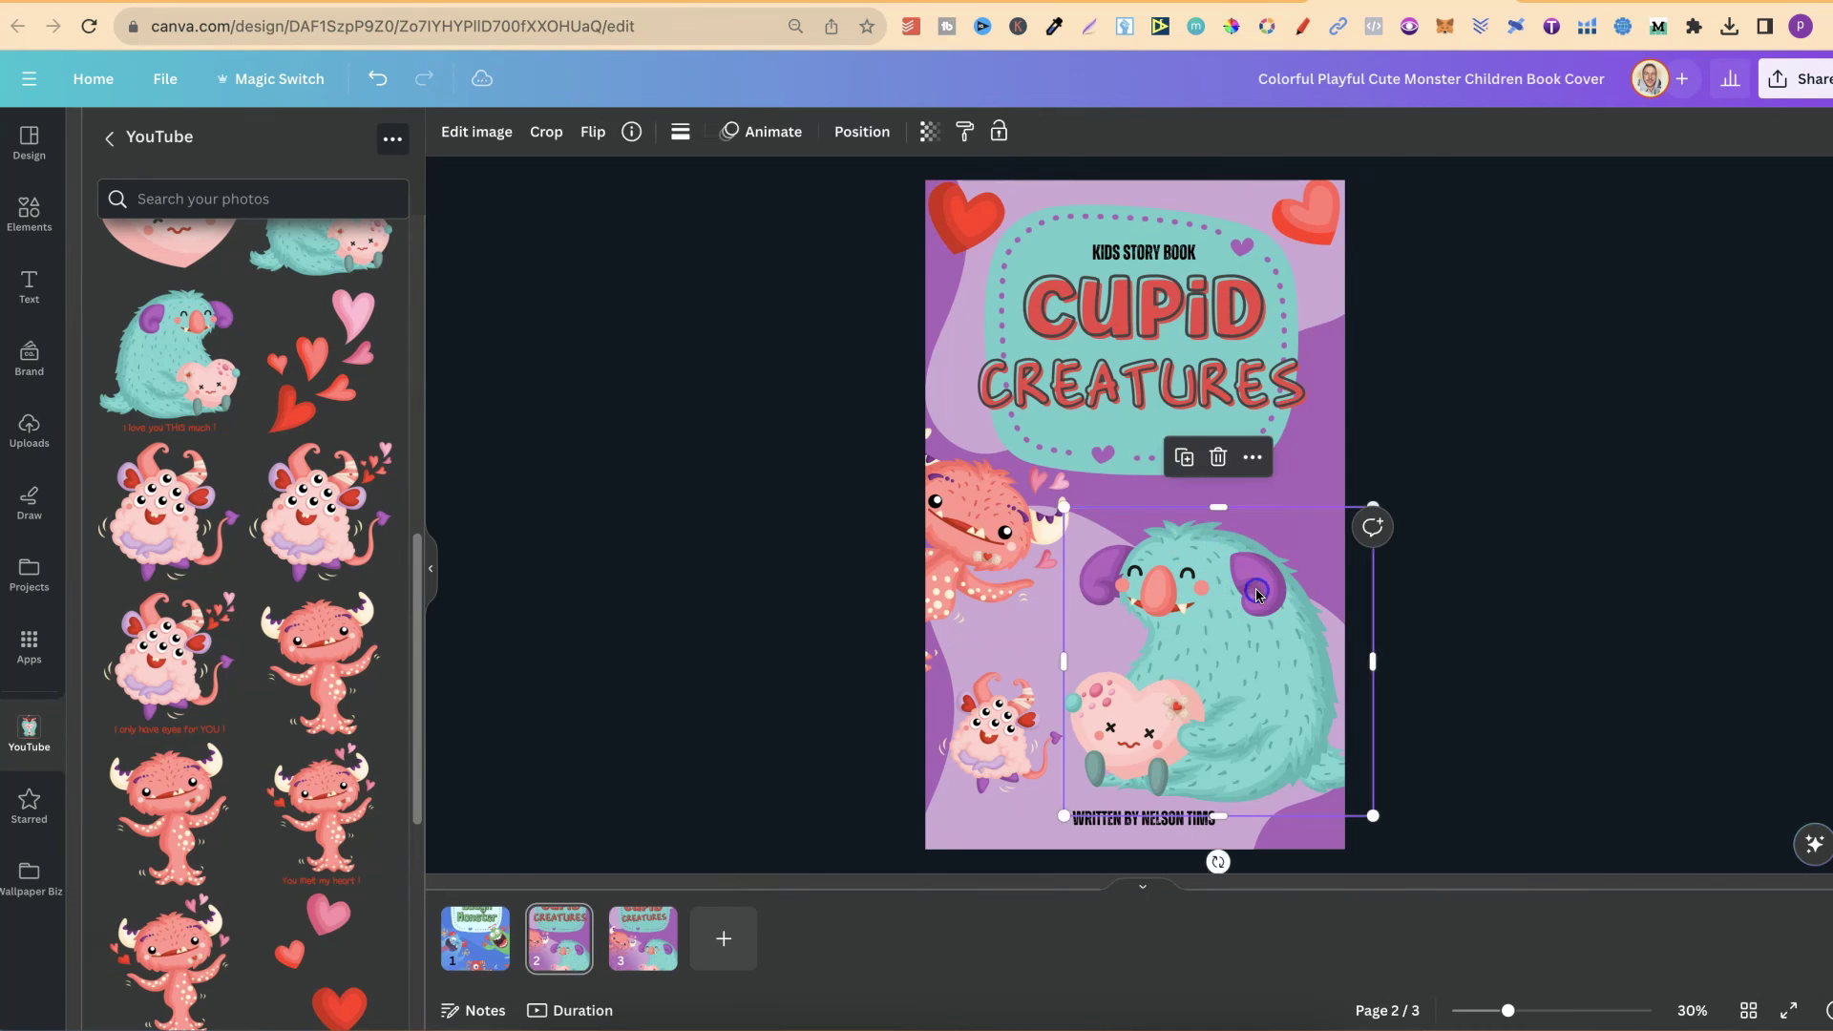
{"action": "left_click_drag", "start_coordinate": [1067, 516], "coordinate": [1011, 455]}
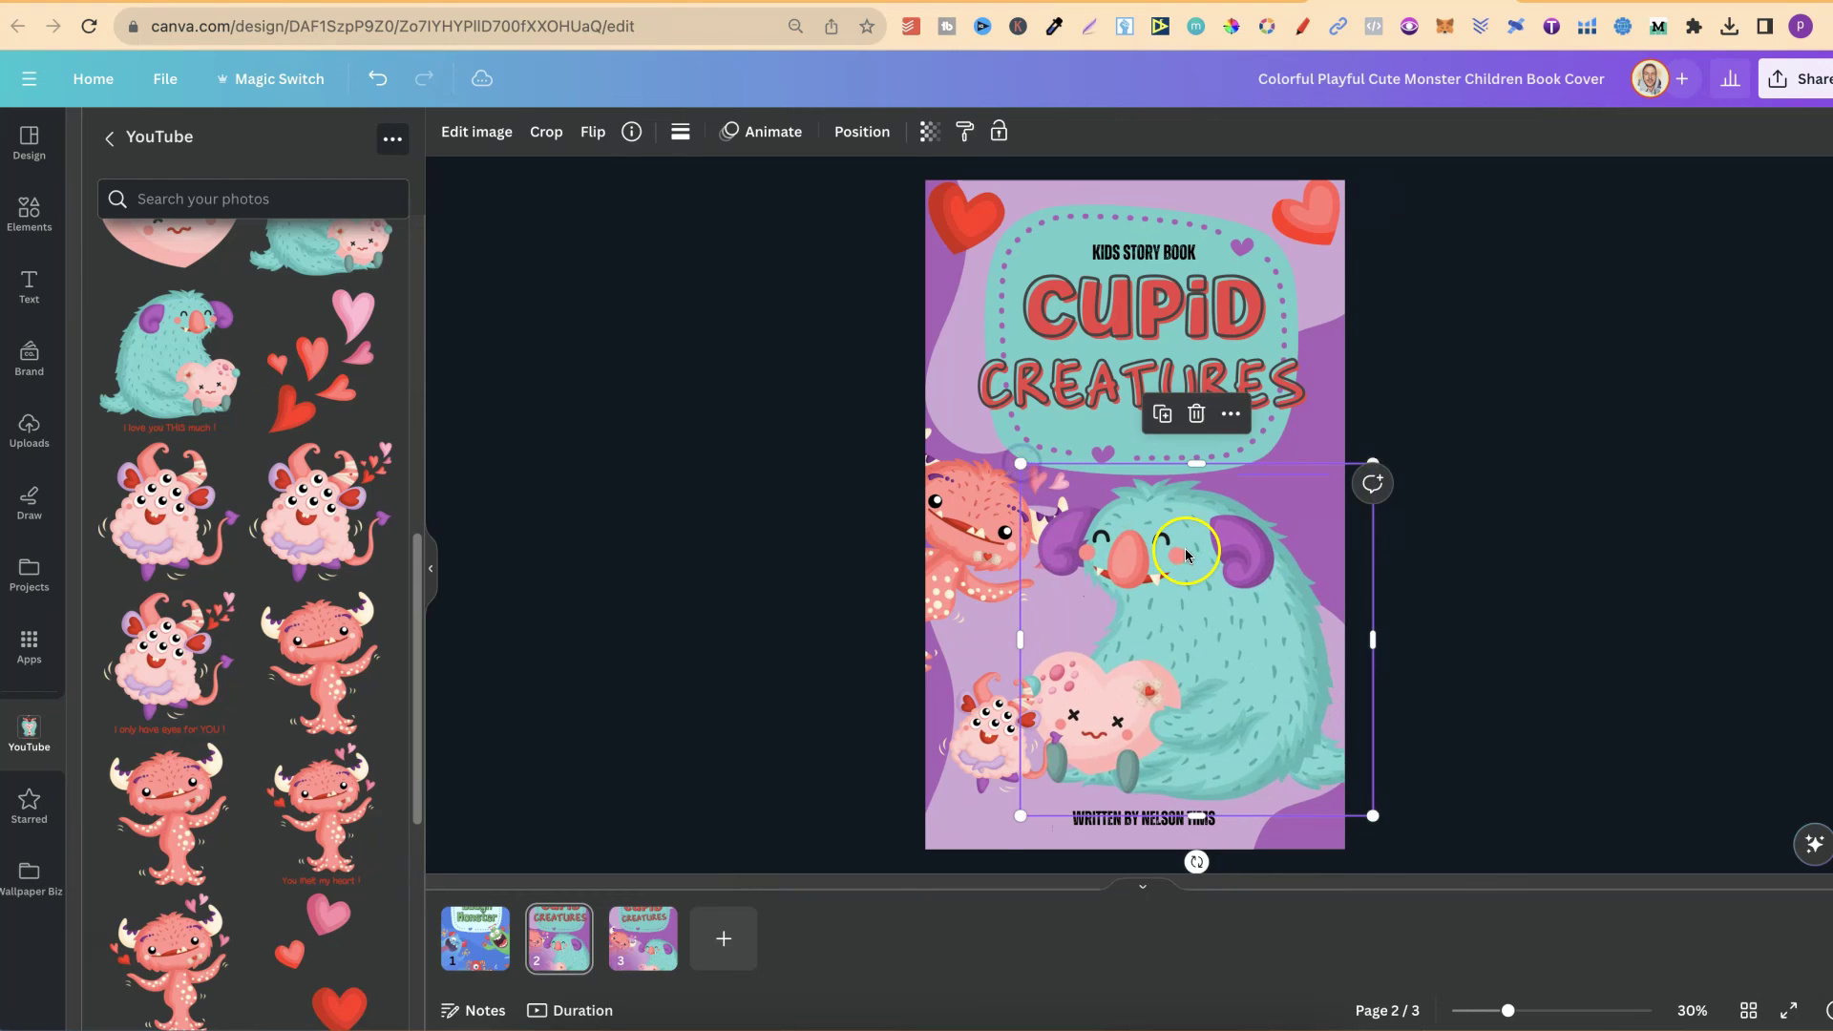
{"action": "left_click_drag", "start_coordinate": [1193, 668], "coordinate": [1248, 678]}
{"action": "left_click", "coordinate": [1042, 695]}
{"action": "left_click_drag", "start_coordinate": [1063, 670], "coordinate": [1094, 638]}
{"action": "left_click_drag", "start_coordinate": [1003, 709], "coordinate": [998, 707]}
{"action": "left_click", "coordinate": [995, 530]}
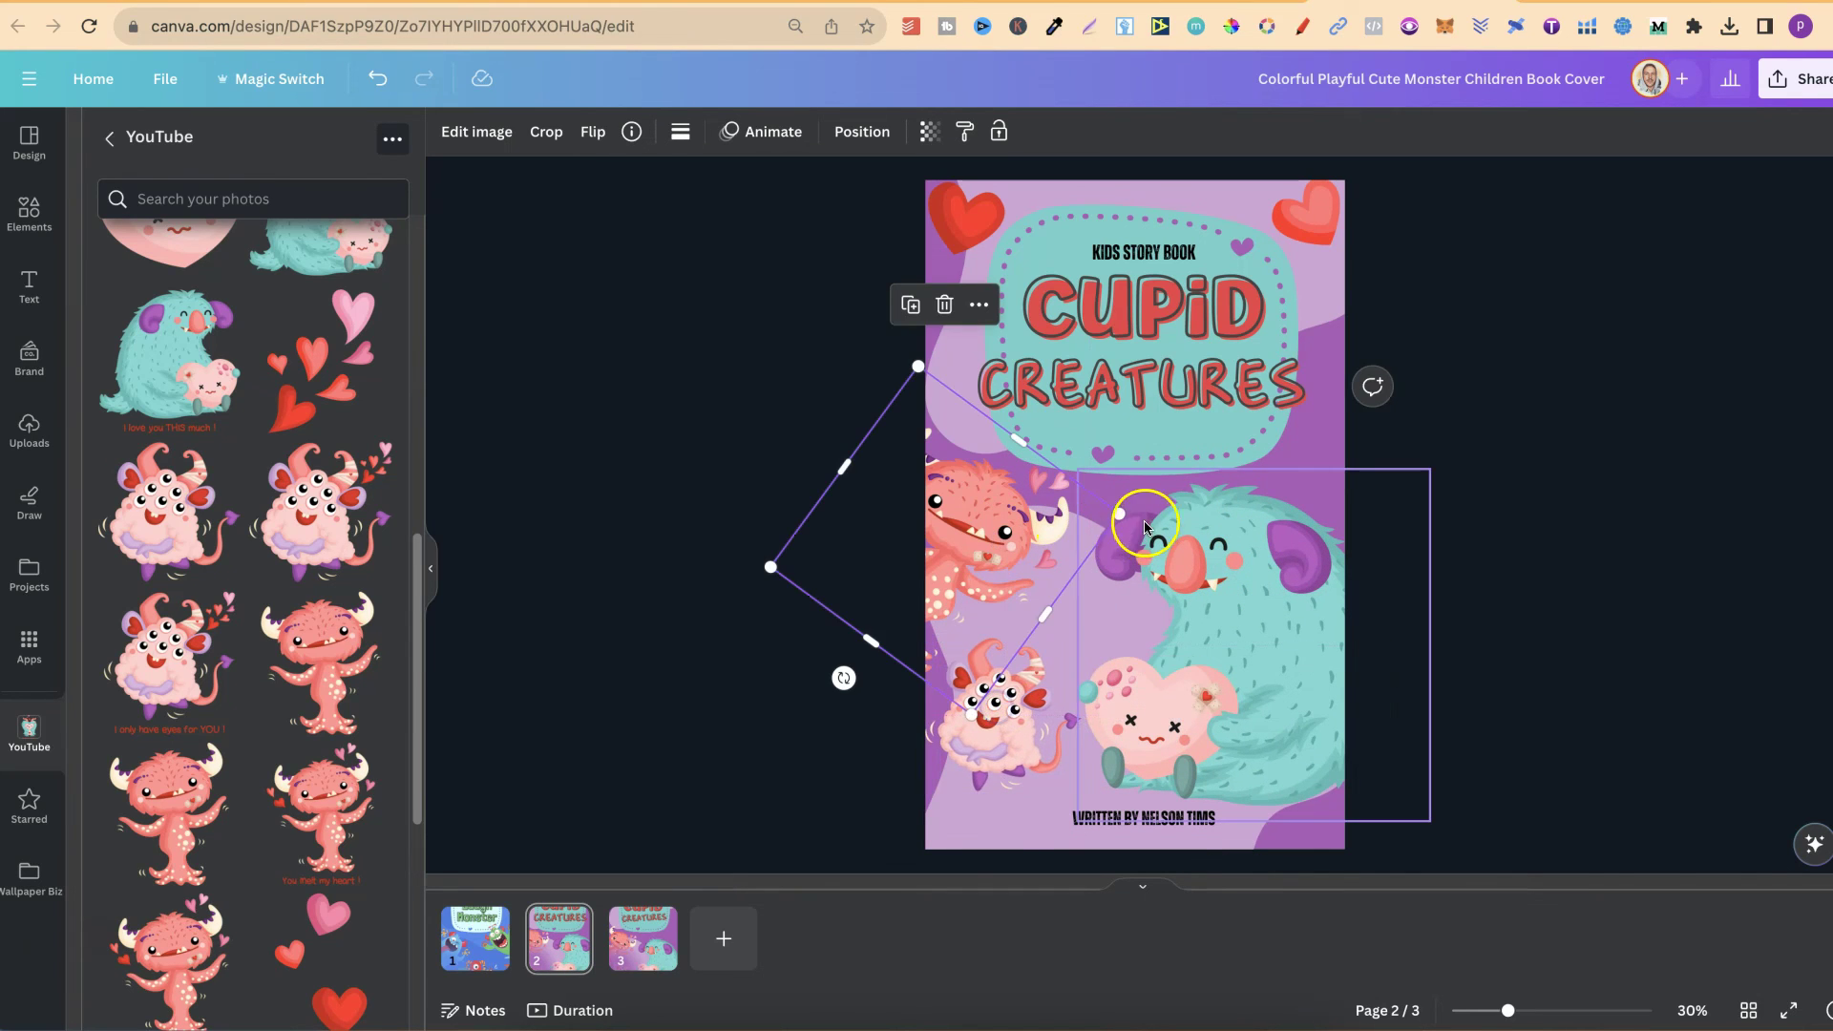
{"action": "left_click_drag", "start_coordinate": [1112, 524], "coordinate": [1125, 516]}
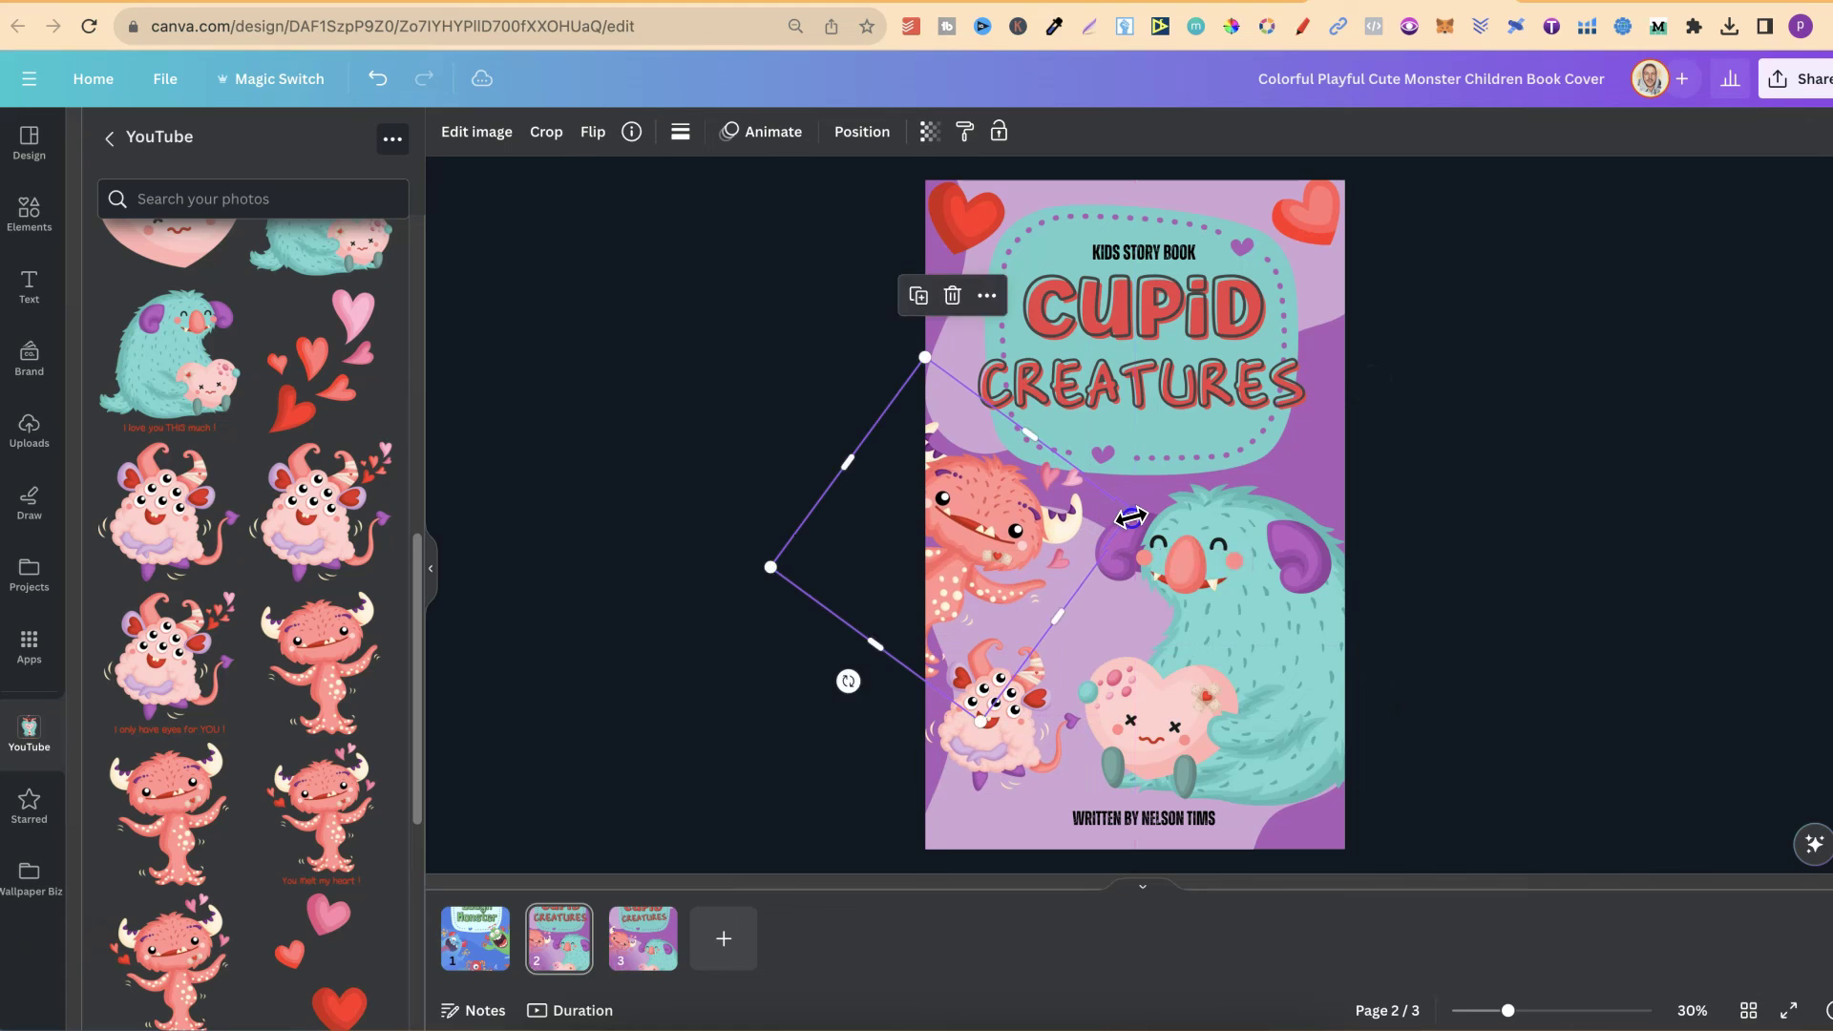
Step: Check the heading and credit line, then view the original Laugh Monster cover on page 1
{"action": "left_click", "coordinate": [1140, 252]}
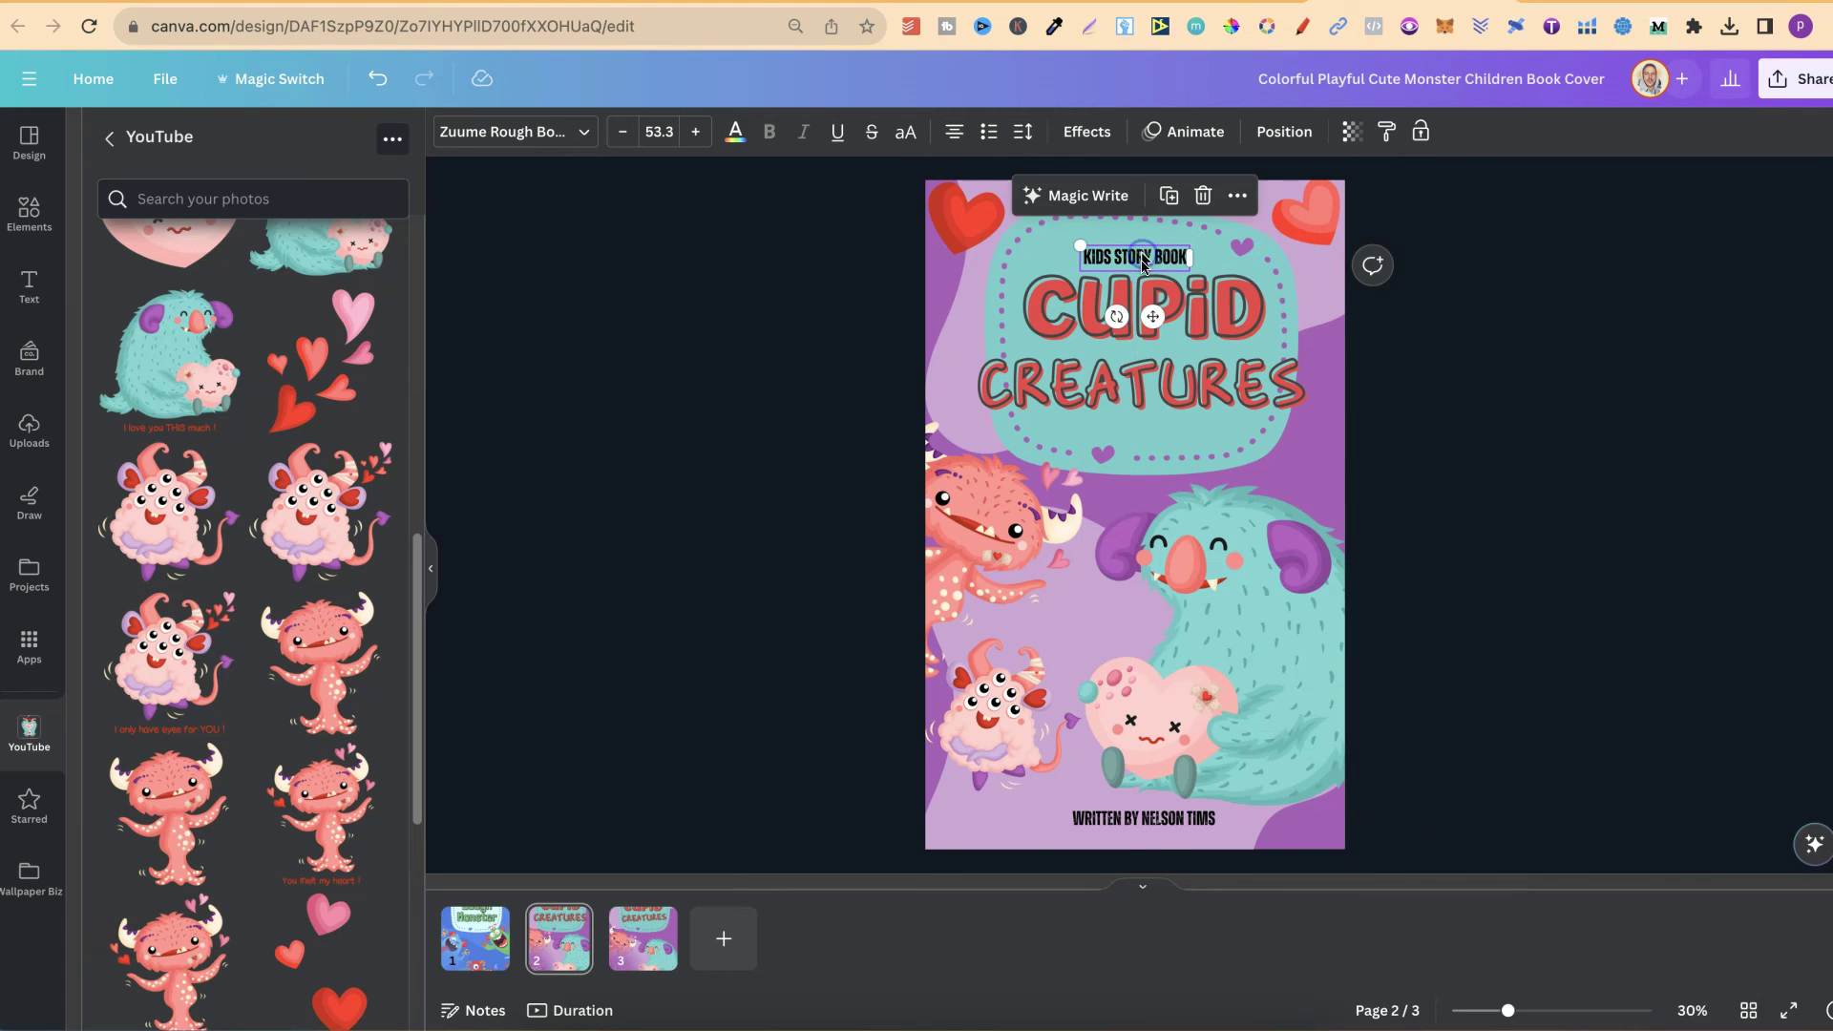
{"action": "left_click", "coordinate": [1144, 818]}
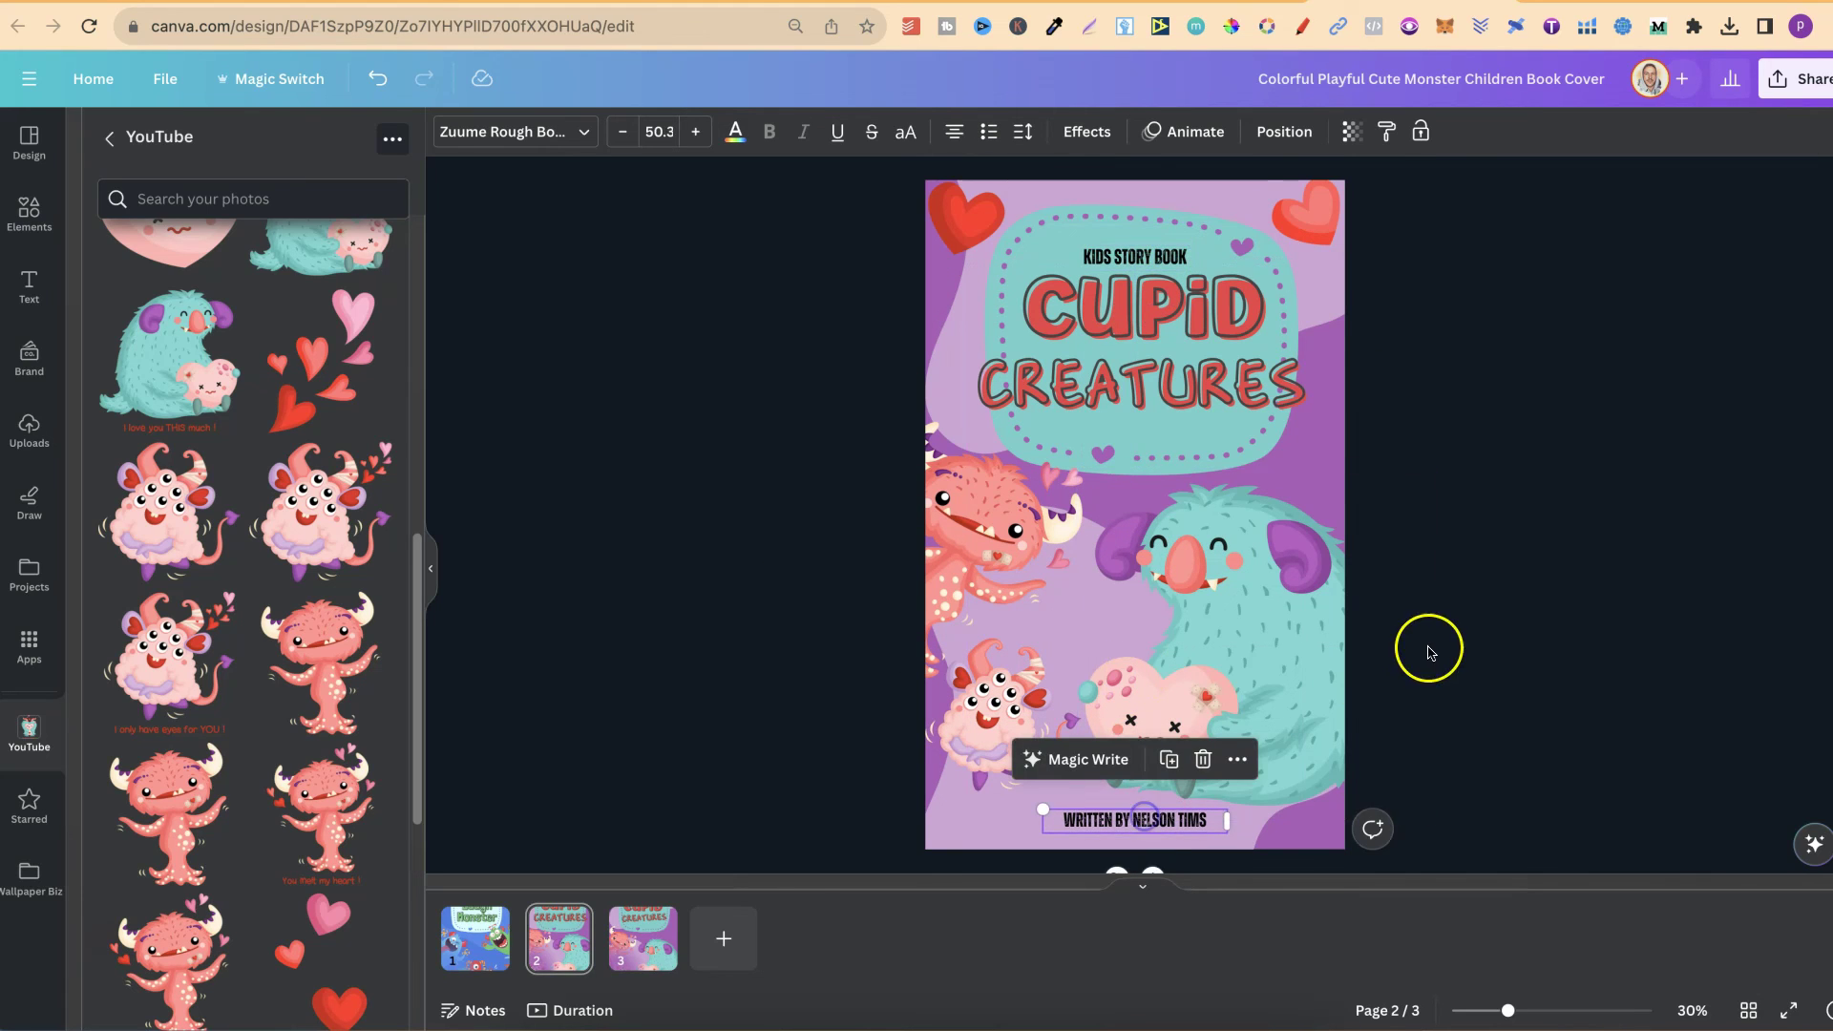
{"action": "left_click", "coordinate": [1426, 646]}
{"action": "left_click", "coordinate": [489, 938]}
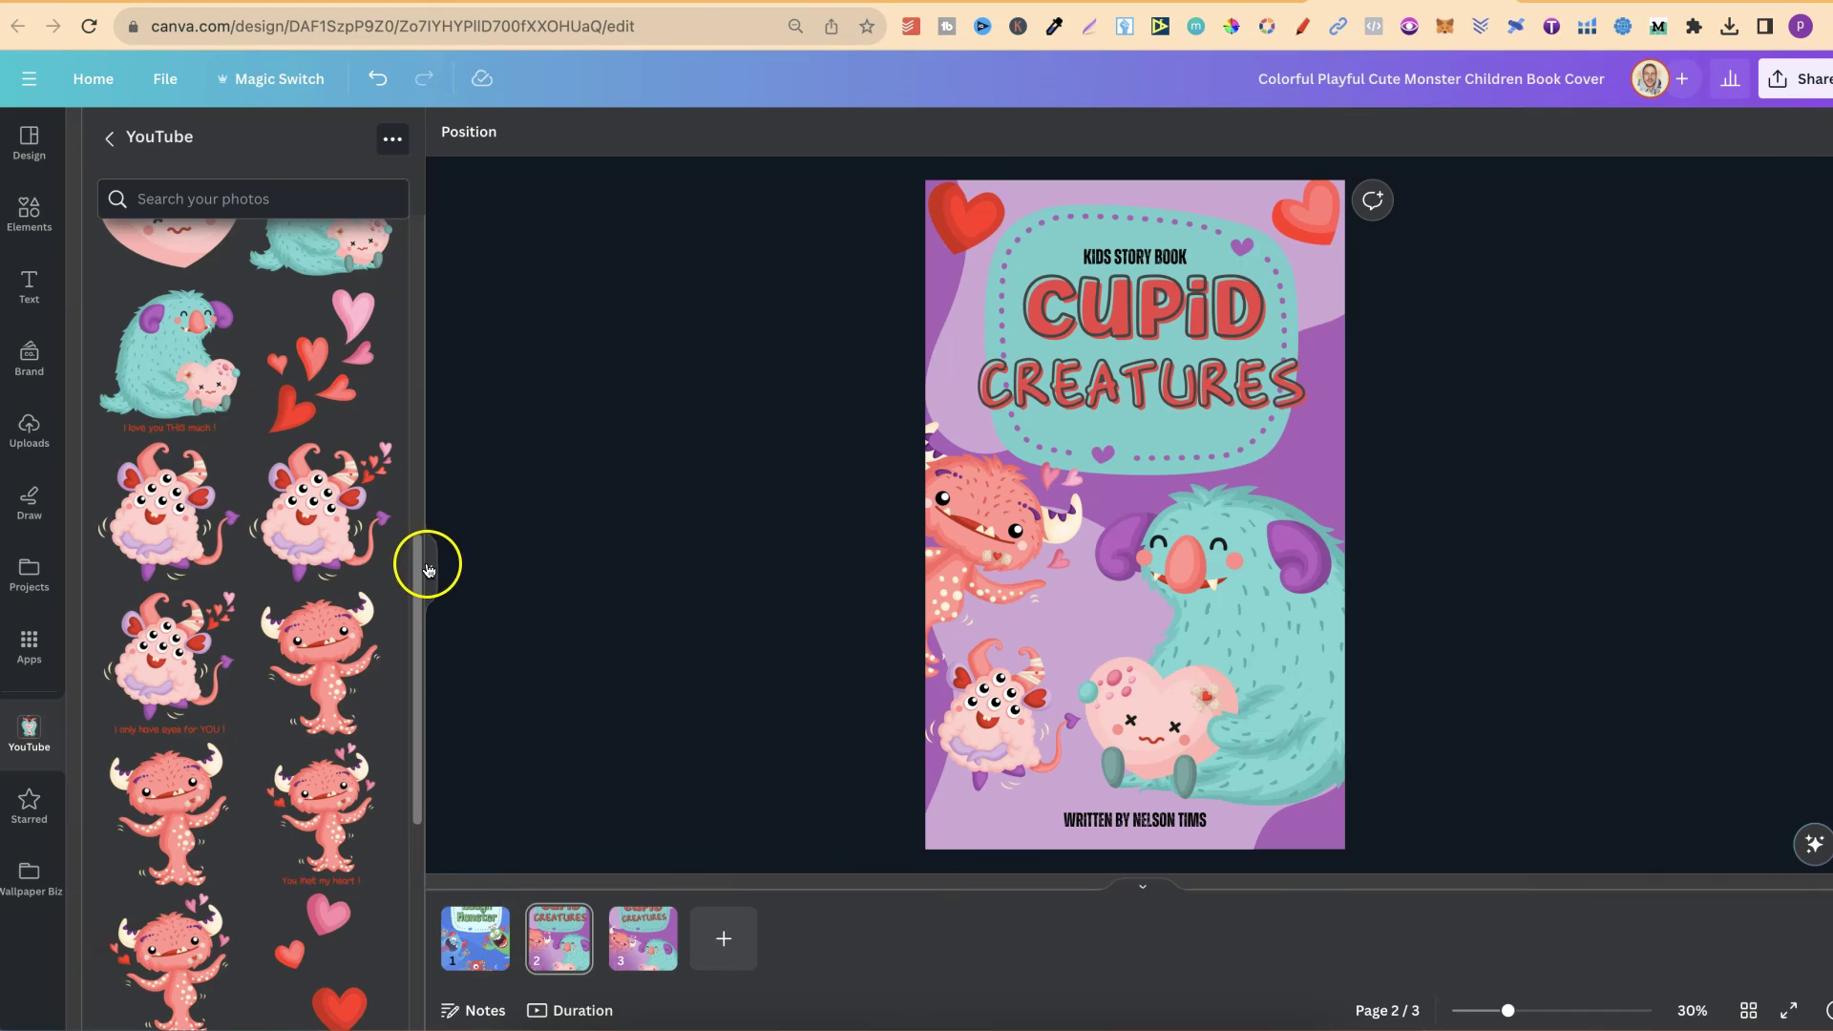
{"action": "left_click", "coordinate": [431, 567]}
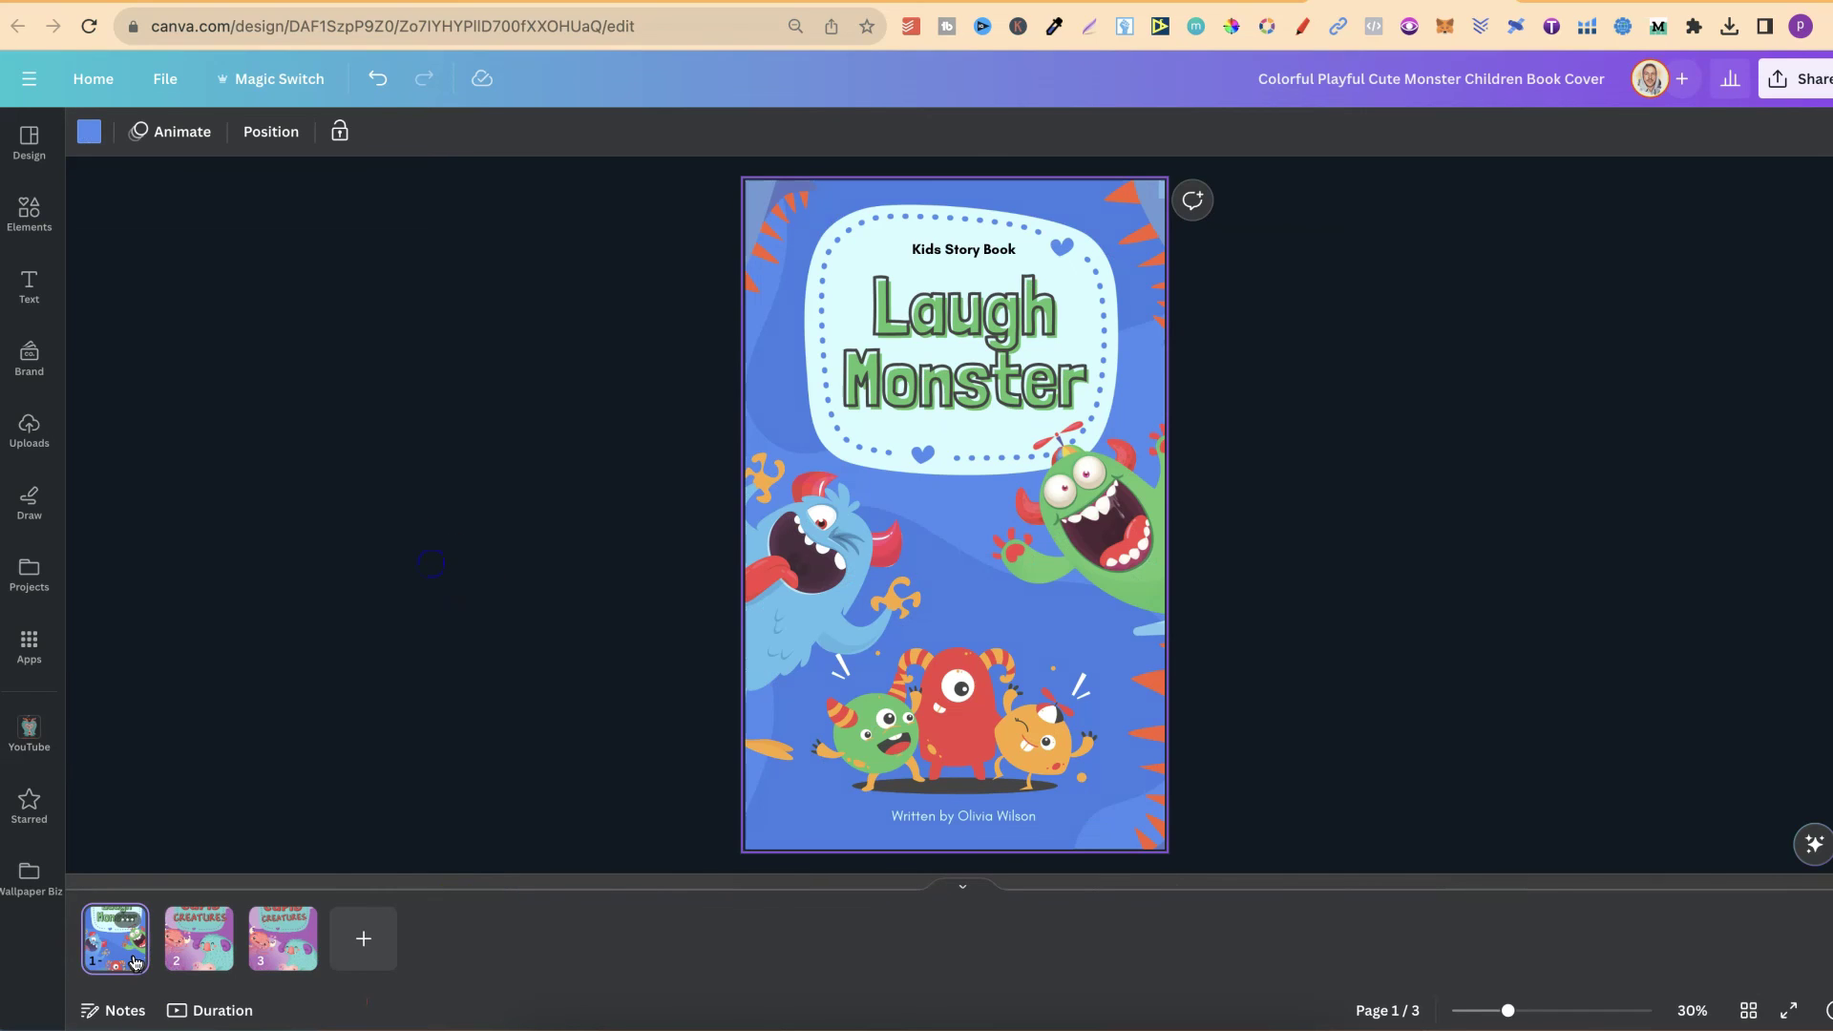
{"action": "key", "text": "Right"}
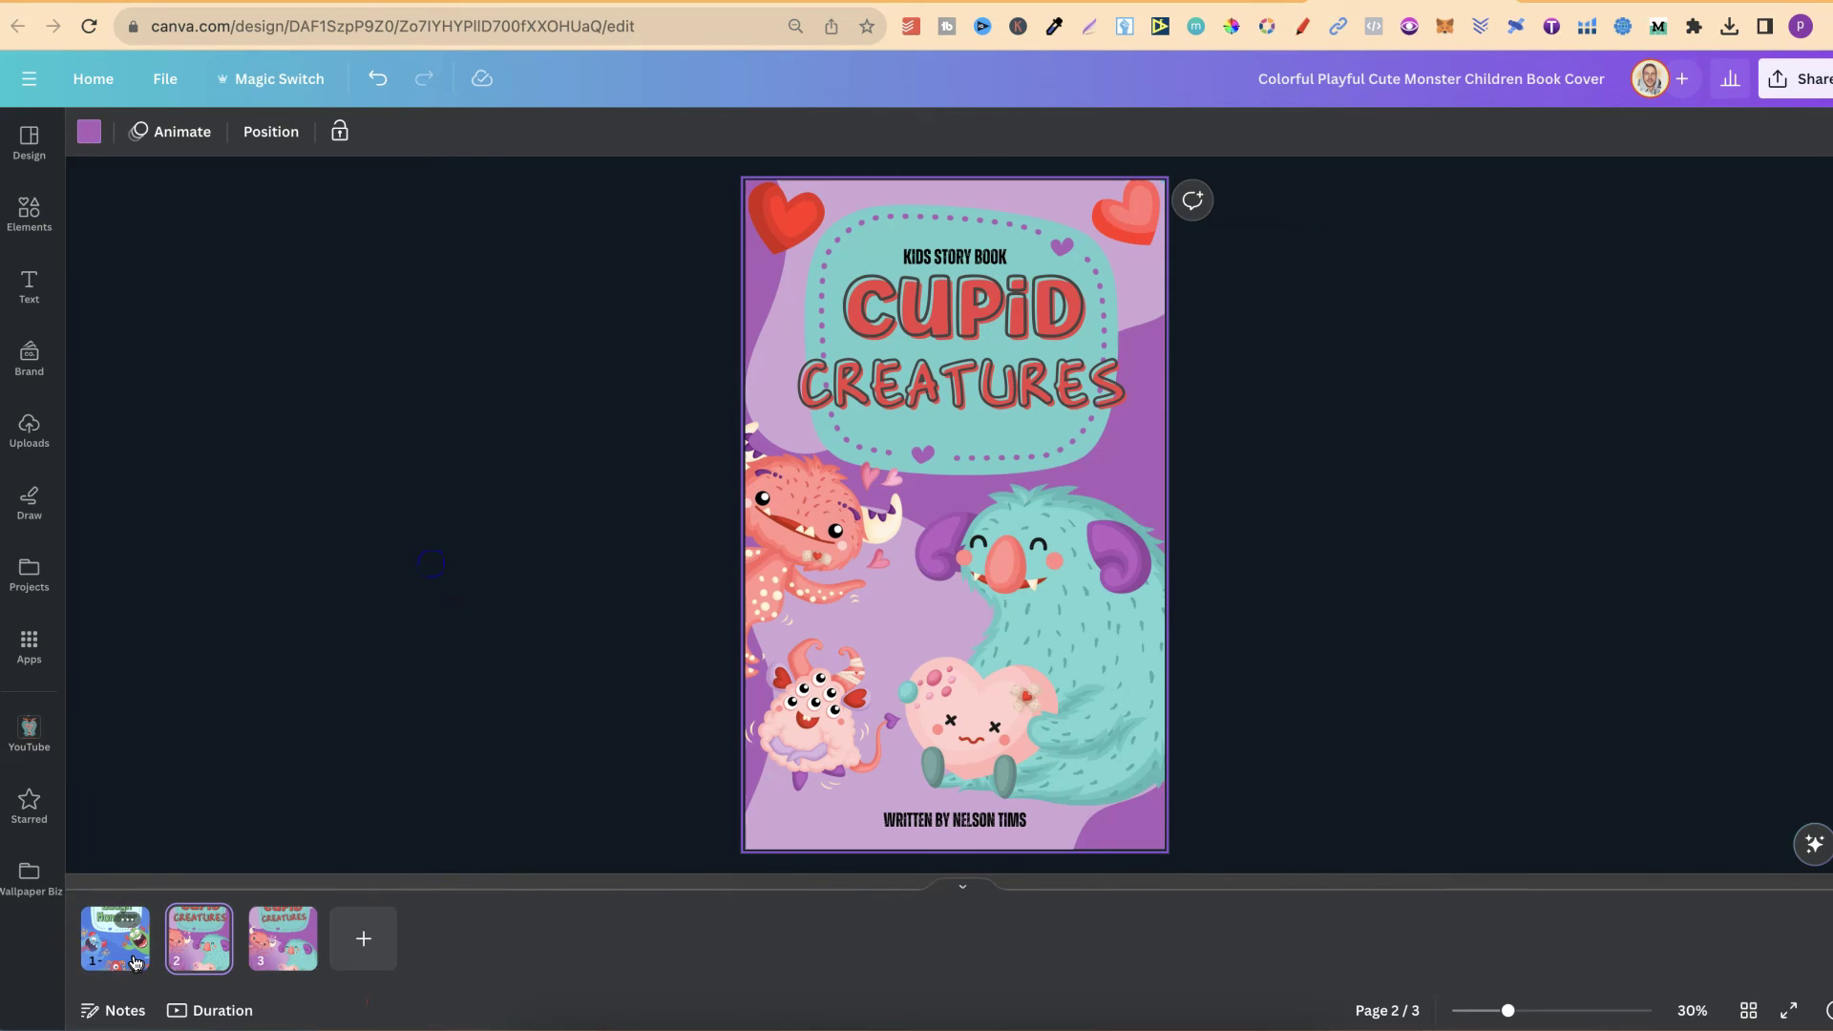